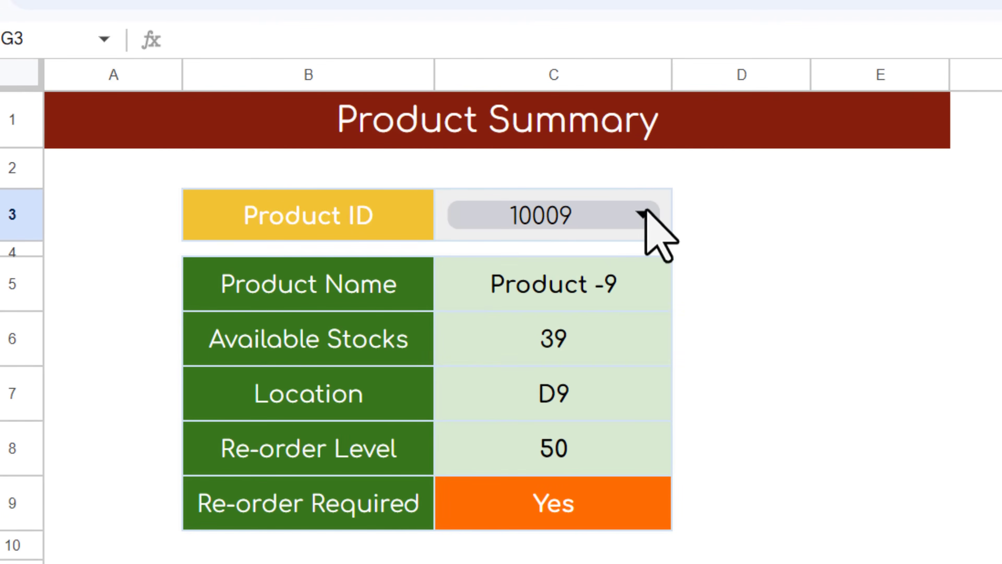
# Set the Product ID in the product summary to 10006 to look up that product's details
pyautogui.click(377, 199)
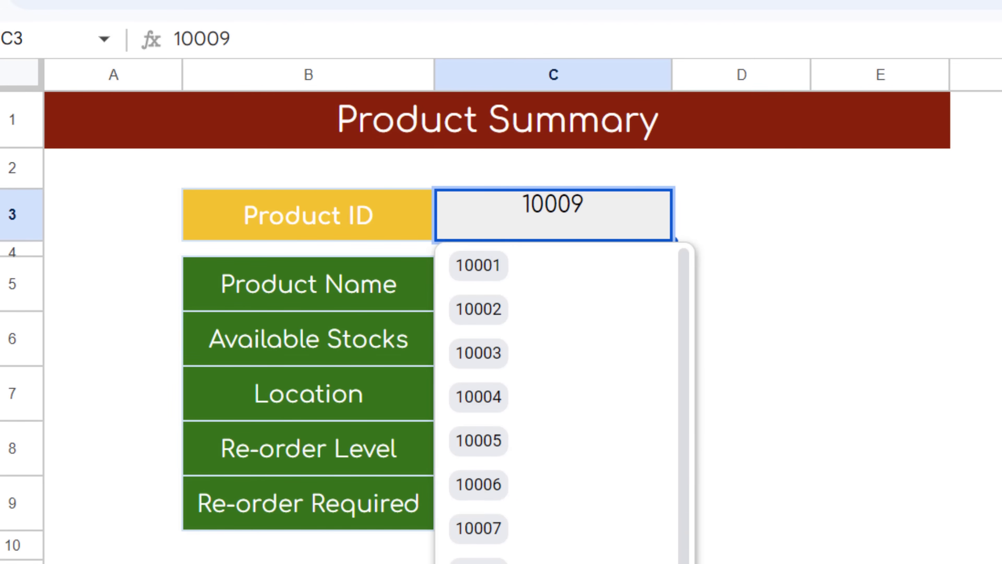
pyautogui.scroll(-2, 694, 434)
pyautogui.scroll(2, 694, 379)
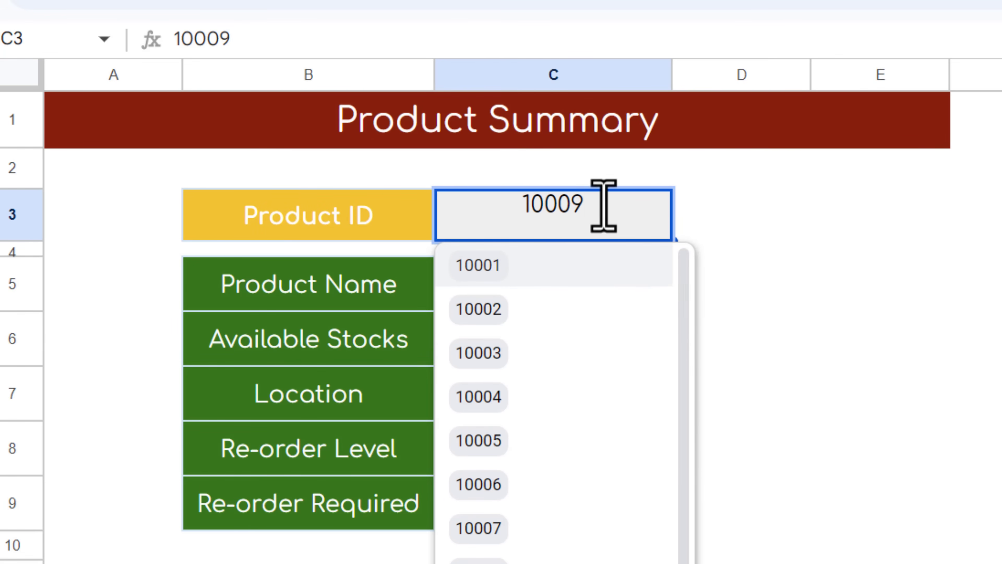
pyautogui.moveTo(600, 206); pyautogui.dragTo(551, 206)
pyautogui.press('BackSpace')
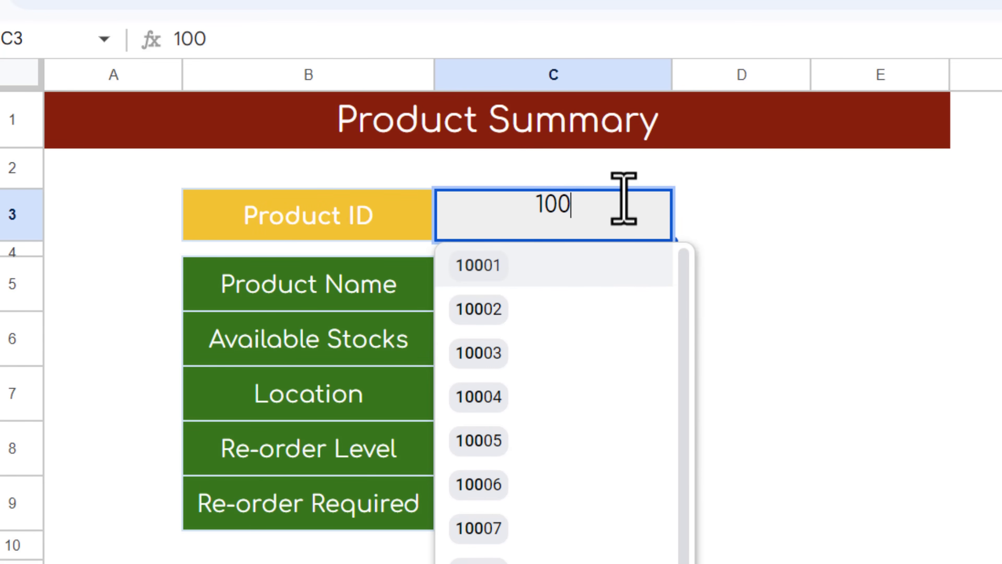
pyautogui.write('0')
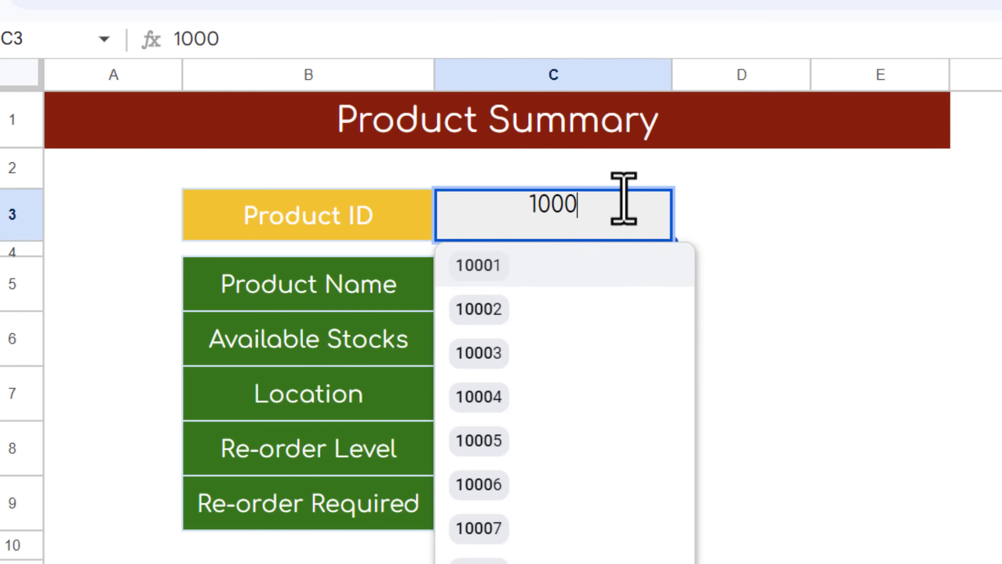
pyautogui.write('6')
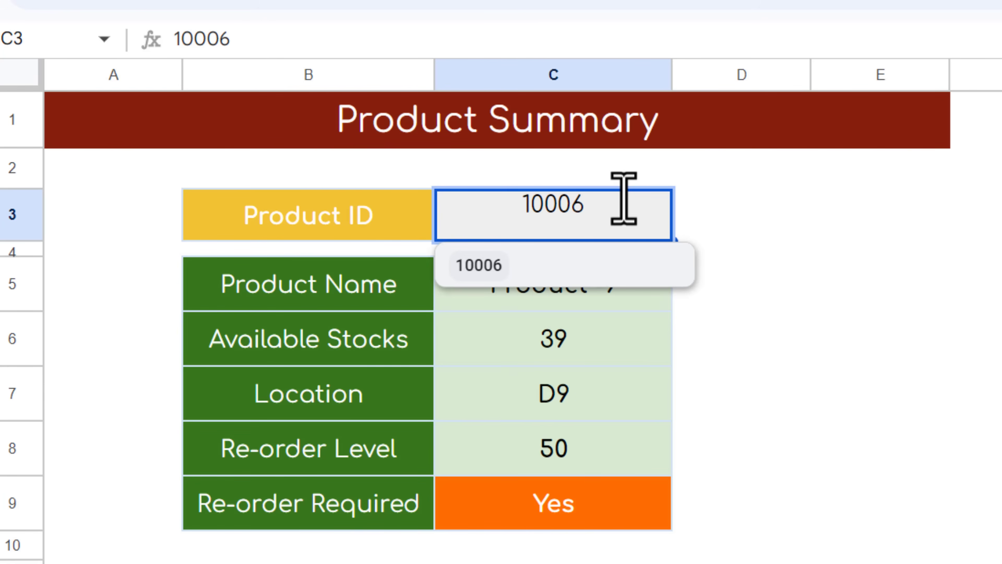
pyautogui.press('Return')
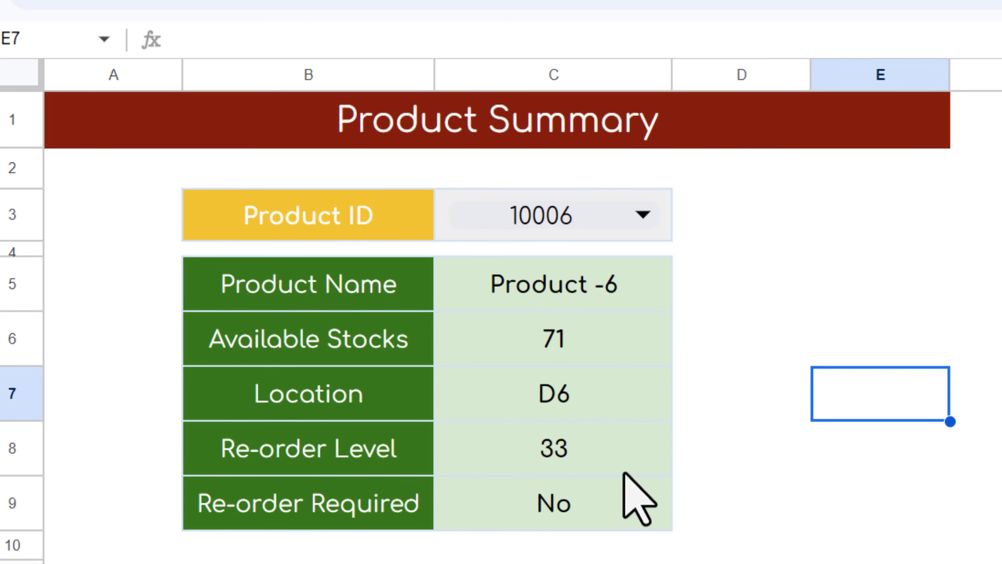
pyautogui.click(806, 513)
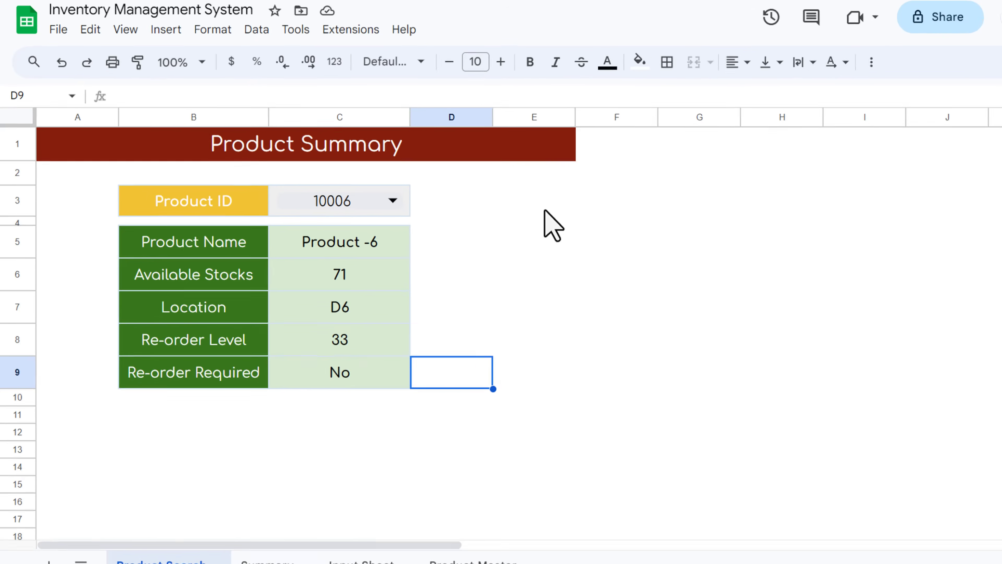
# Open the Summary sheet and examine the inventory columns from Product Id through Reorder Required
pyautogui.click(263, 553)
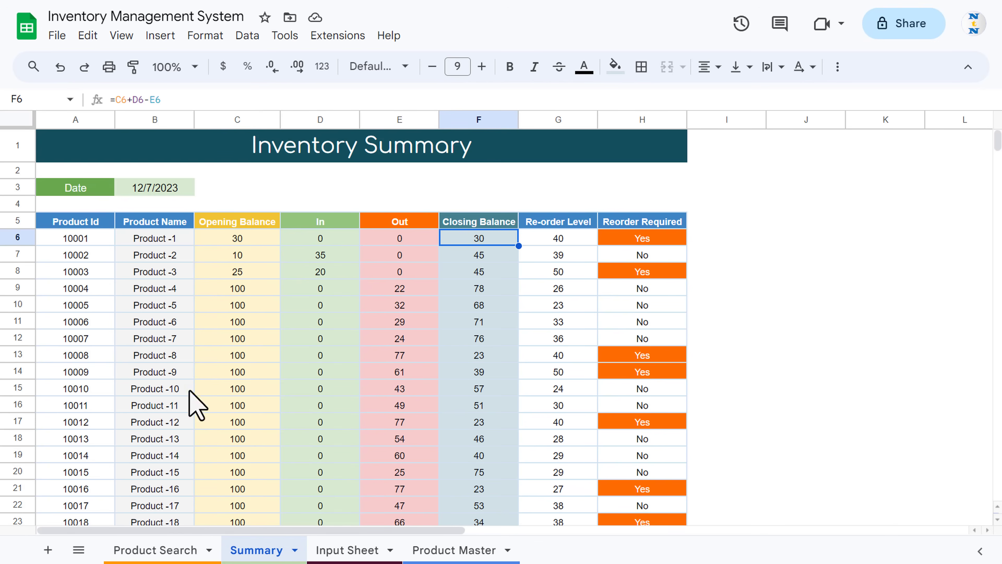
pyautogui.click(79, 227)
pyautogui.moveTo(80, 238); pyautogui.dragTo(82, 399)
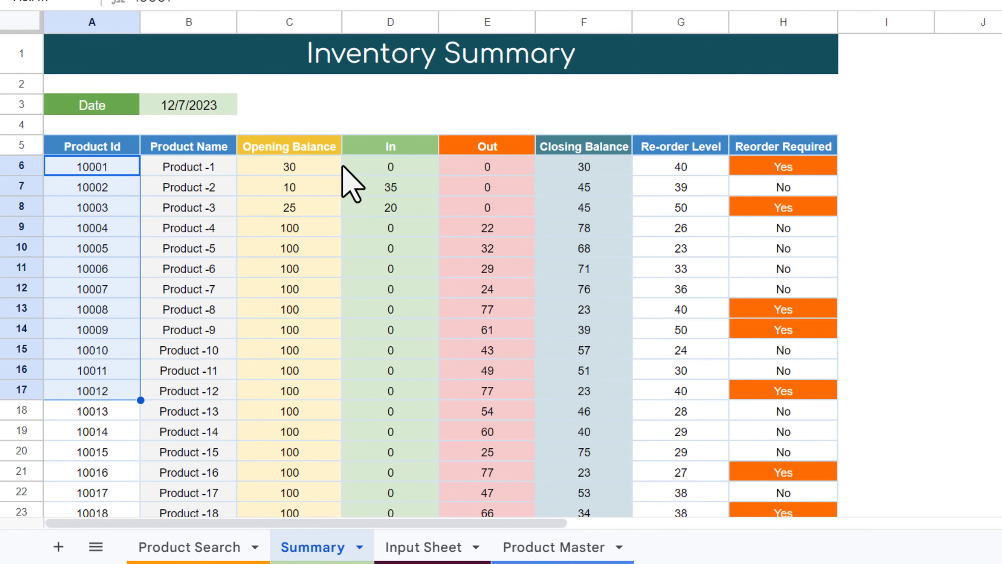
pyautogui.click(283, 158)
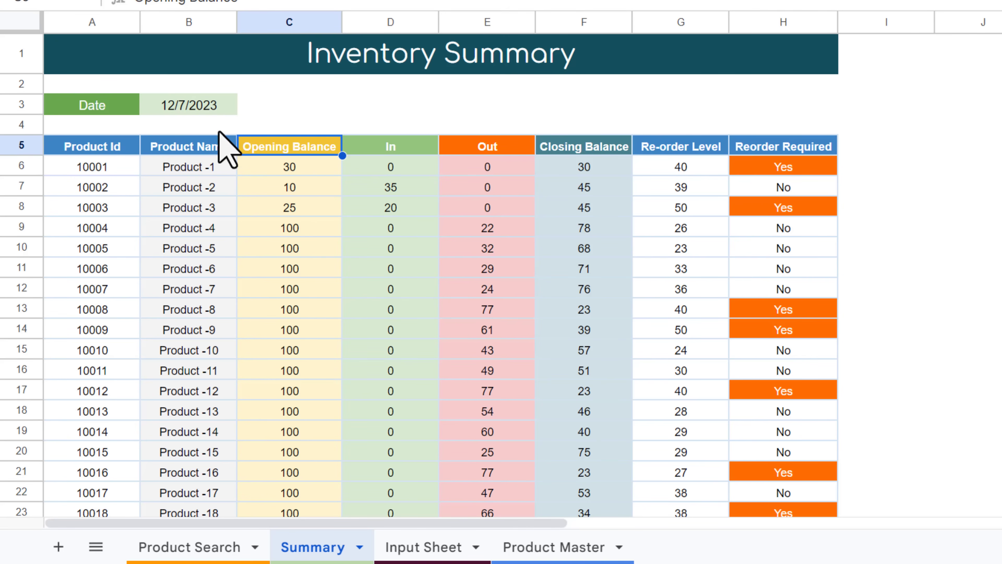
pyautogui.press('Right')
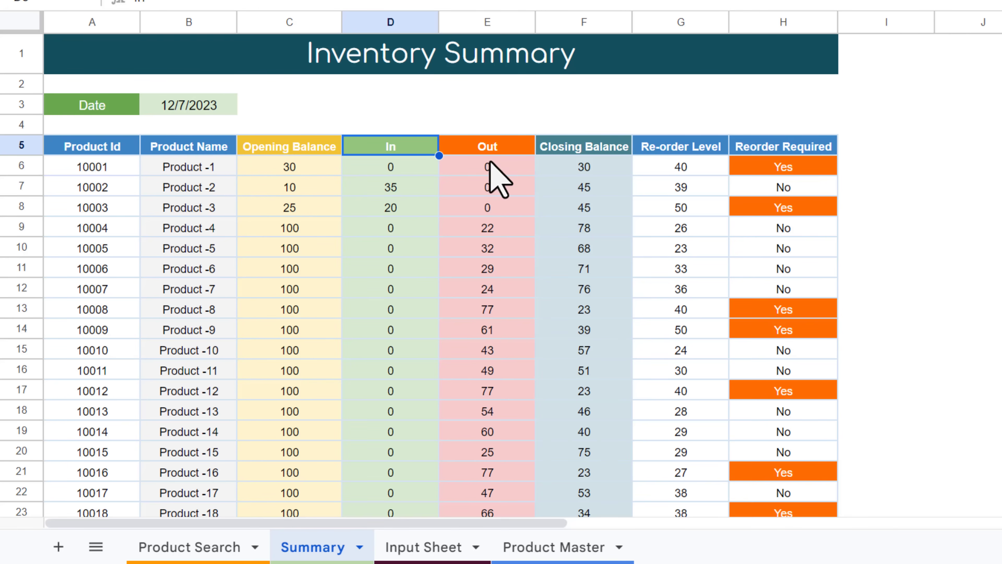
pyautogui.press('Right')
pyautogui.press('Right')
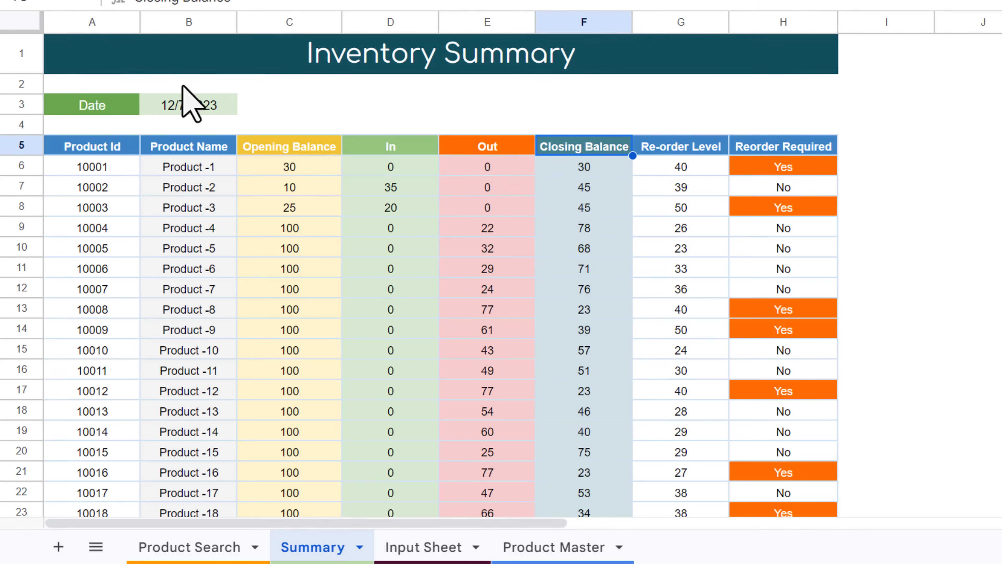
pyautogui.press('Right')
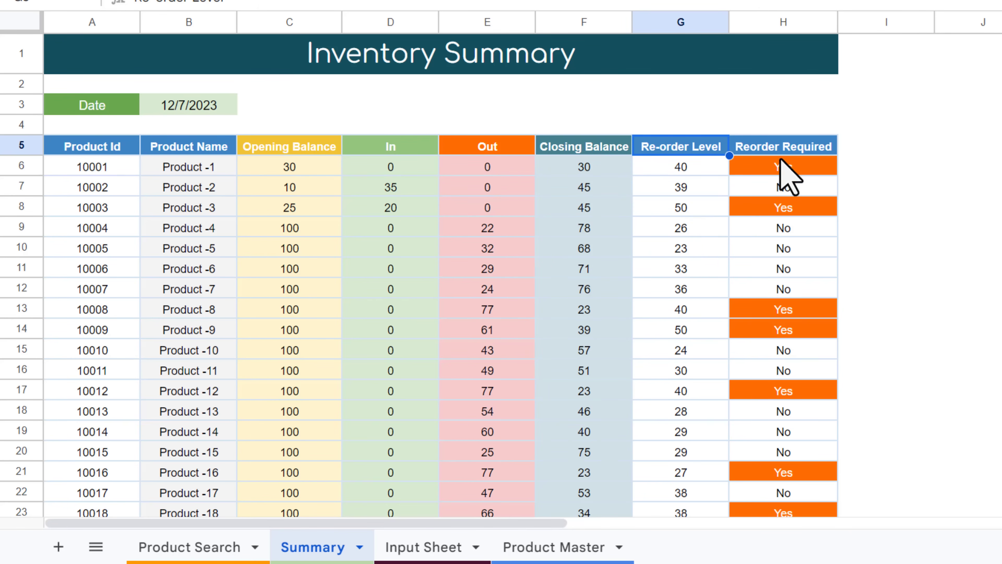
pyautogui.click(787, 147)
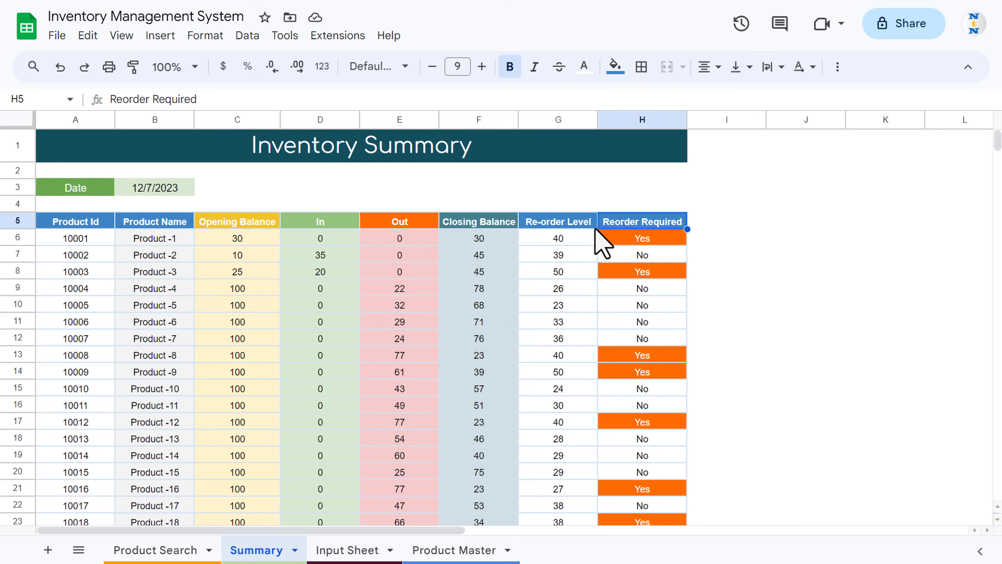
# Add a filter to the inventory summary table and show only products whose Reorder Required value is Yes
pyautogui.click(689, 151)
pyautogui.click(631, 225)
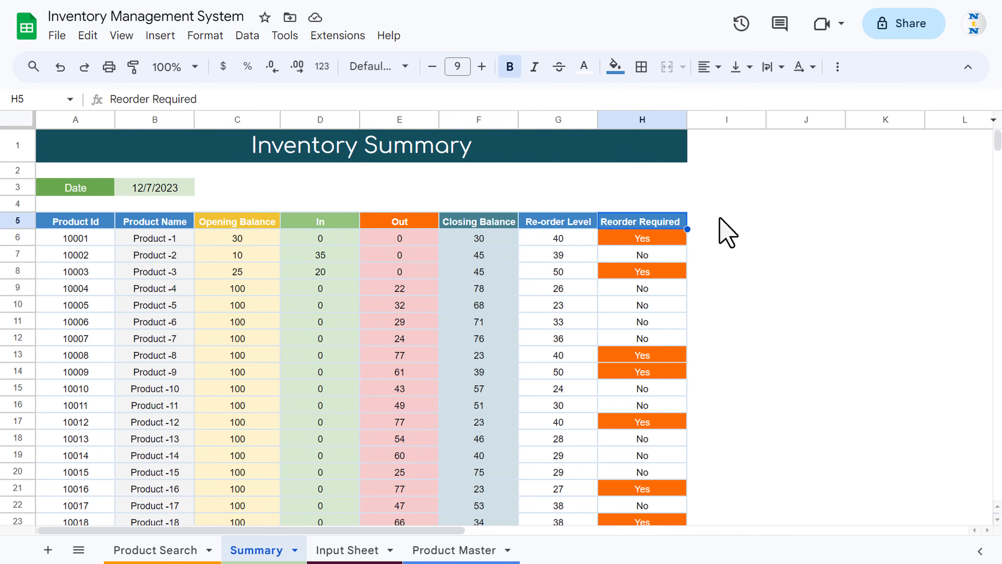
pyautogui.click(838, 67)
pyautogui.click(779, 99)
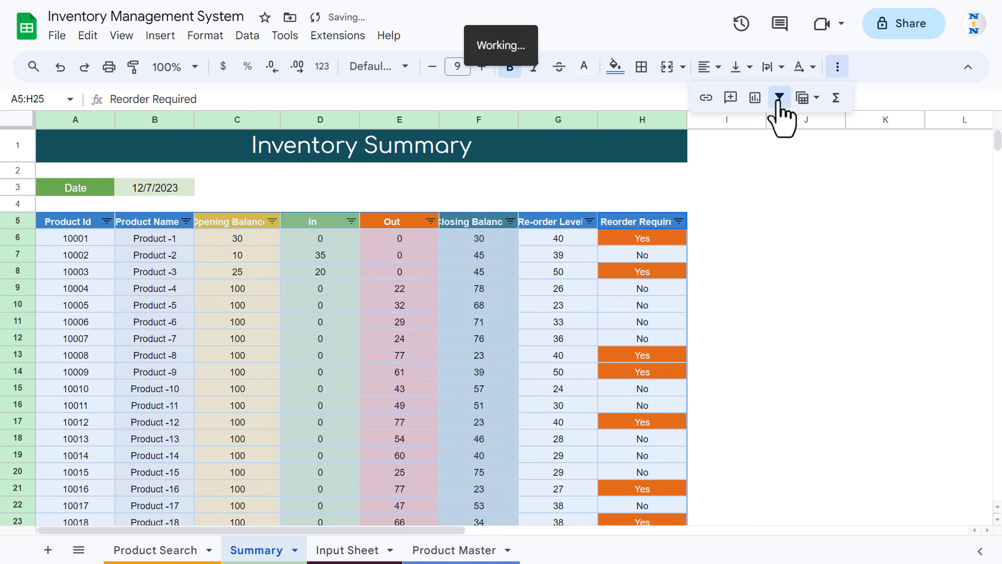
pyautogui.click(679, 221)
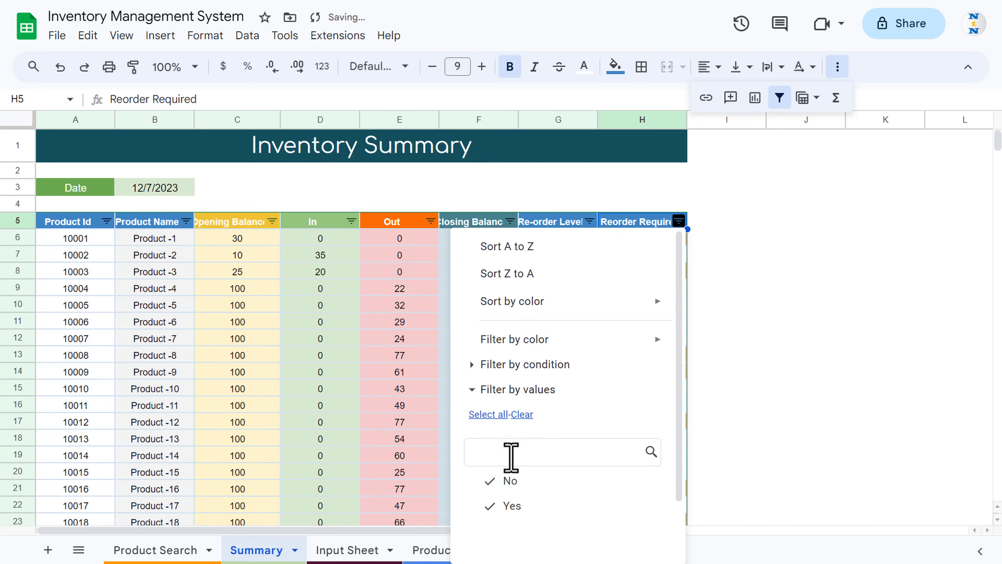
pyautogui.click(509, 481)
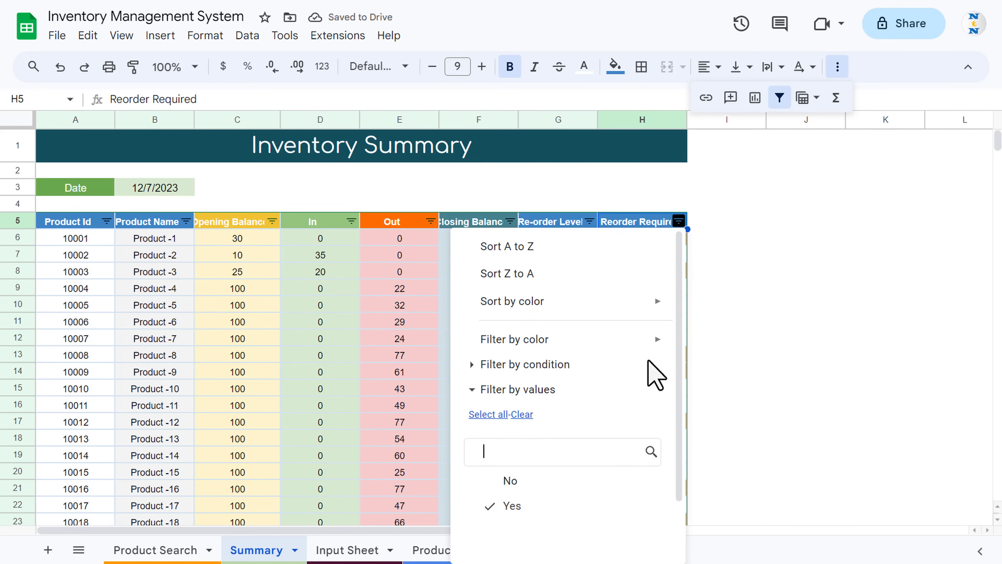
pyautogui.moveTo(679, 318); pyautogui.dragTo(684, 426)
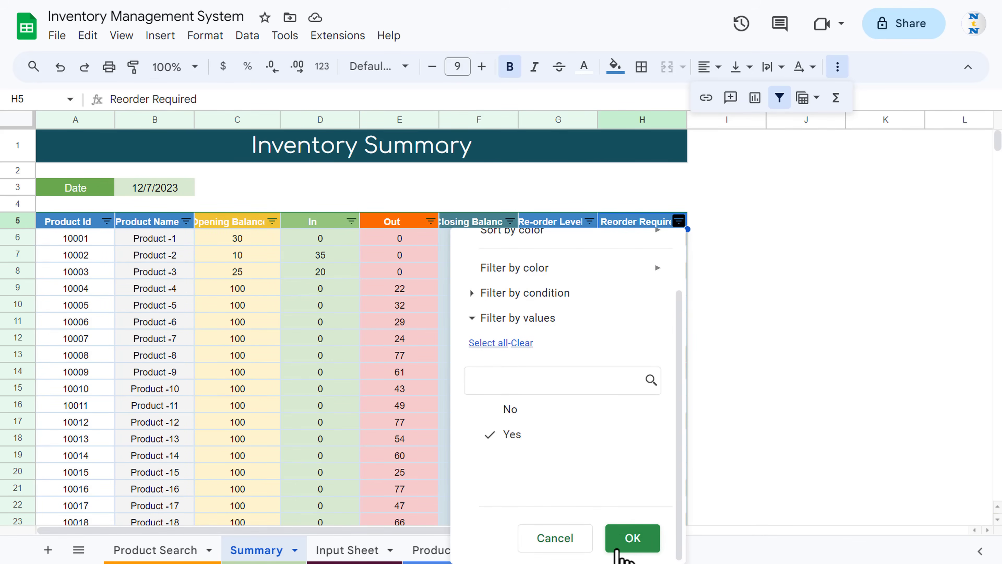
pyautogui.click(627, 541)
pyautogui.click(713, 290)
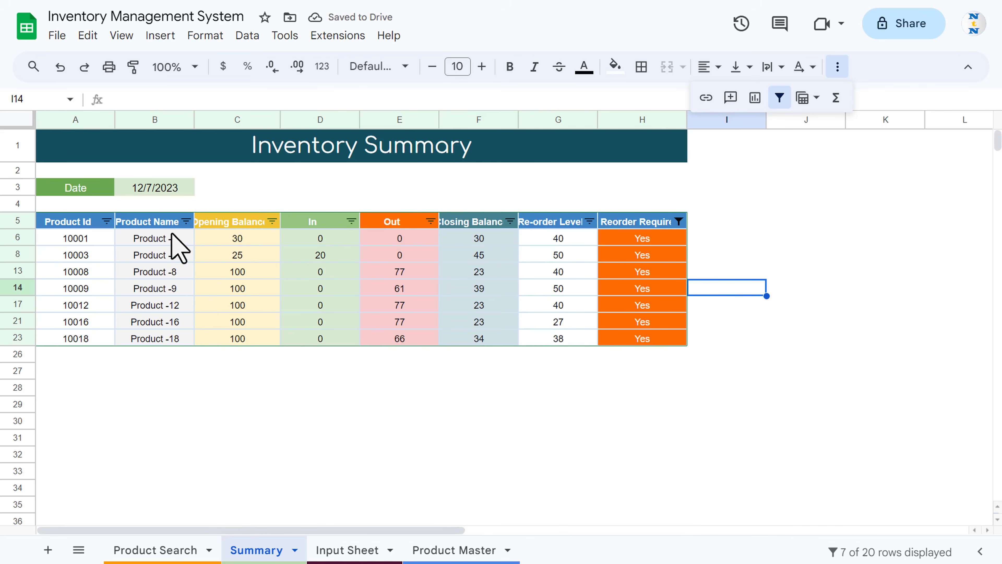
# Remove the filter from the inventory summary table
pyautogui.click(663, 225)
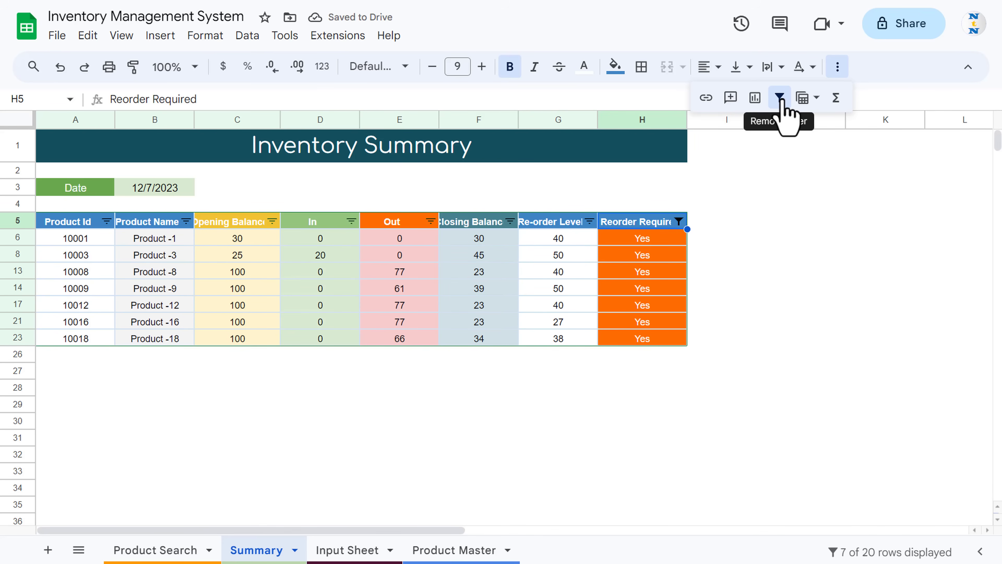
pyautogui.click(780, 101)
pyautogui.click(714, 240)
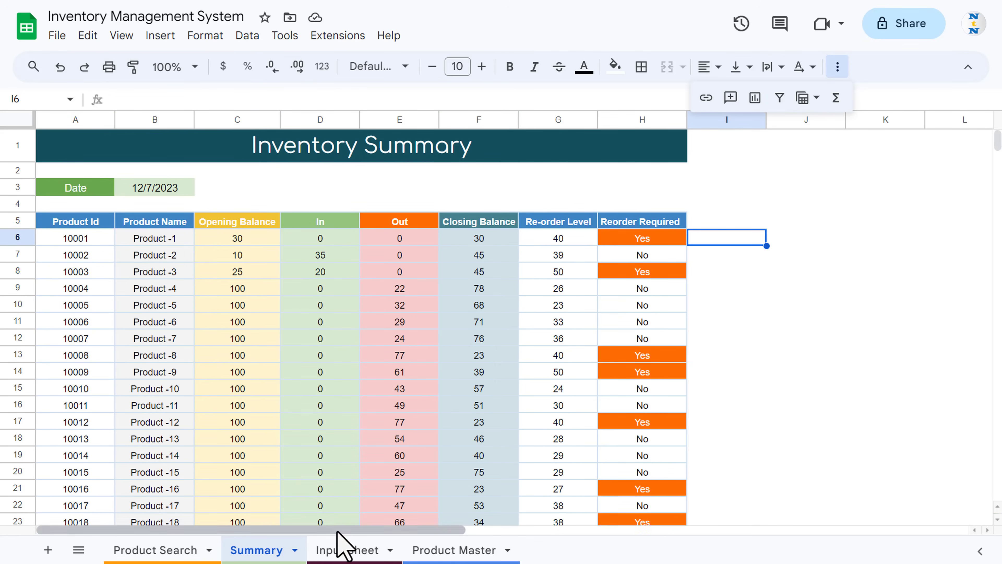
# Open the Input Sheet and examine its date, product, transaction type and quantity columns down to the first empty entry row
pyautogui.click(333, 550)
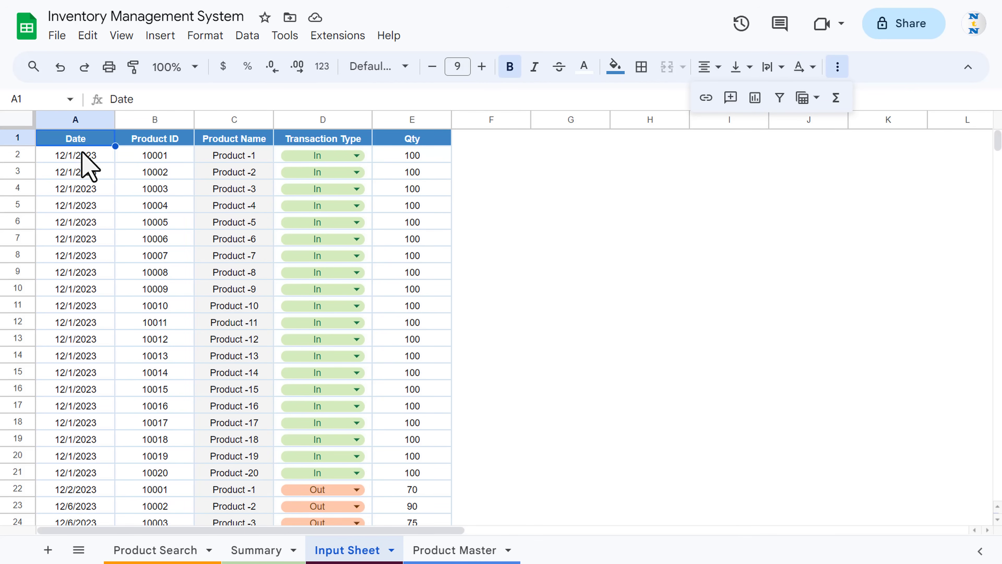
pyautogui.click(86, 170)
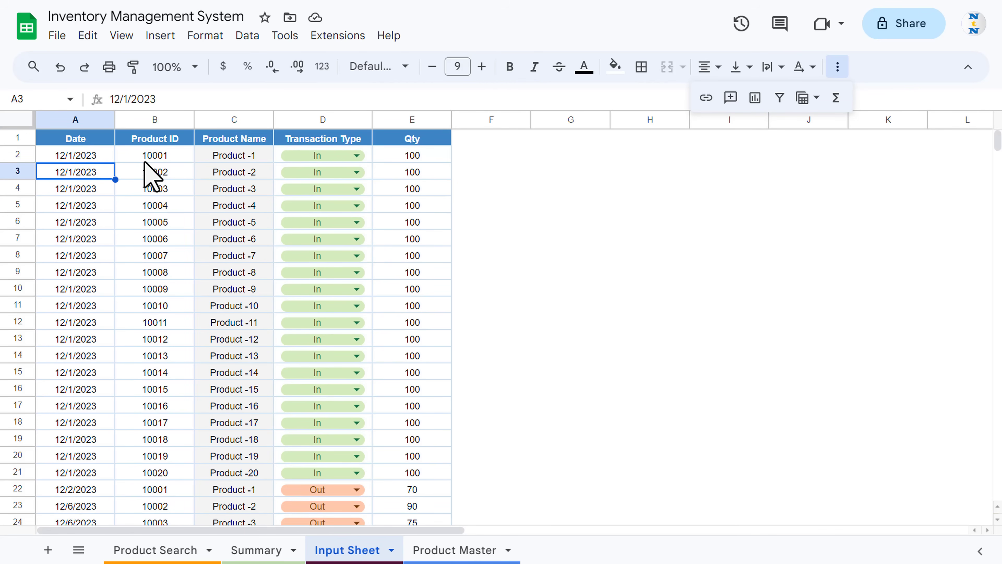
pyautogui.click(167, 157)
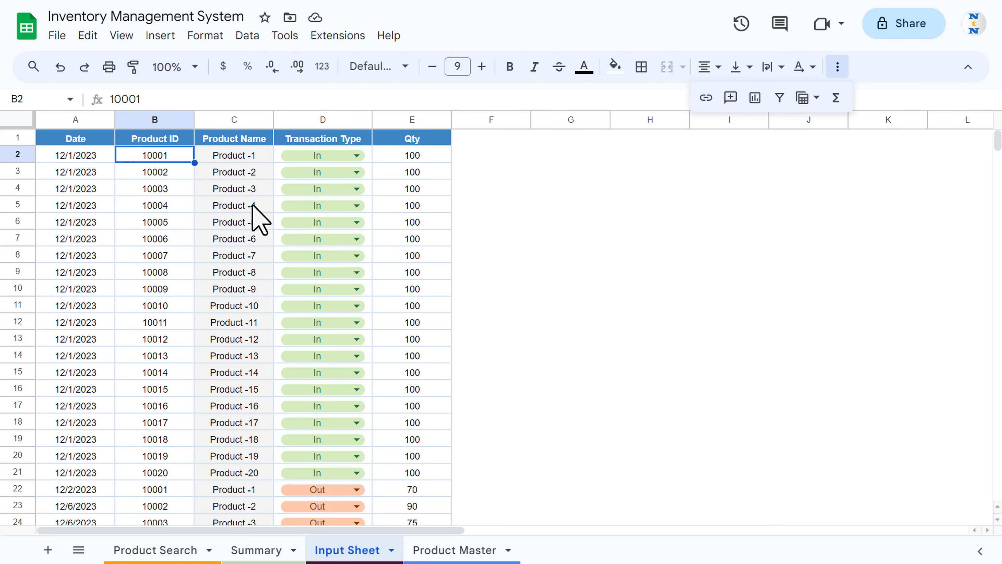
pyautogui.click(407, 190)
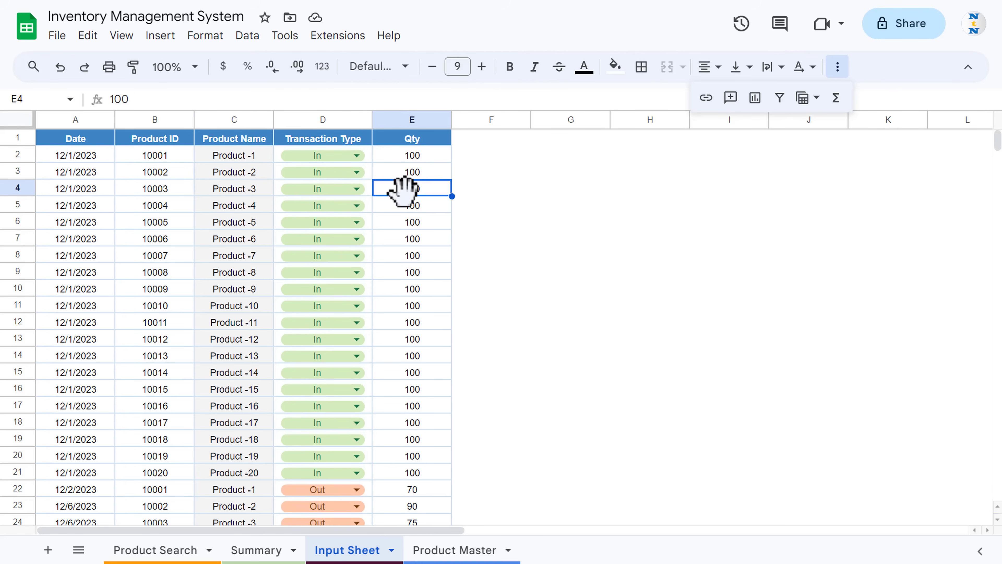
pyautogui.hotkey('ctrl', 'Down')
pyautogui.press('Down')
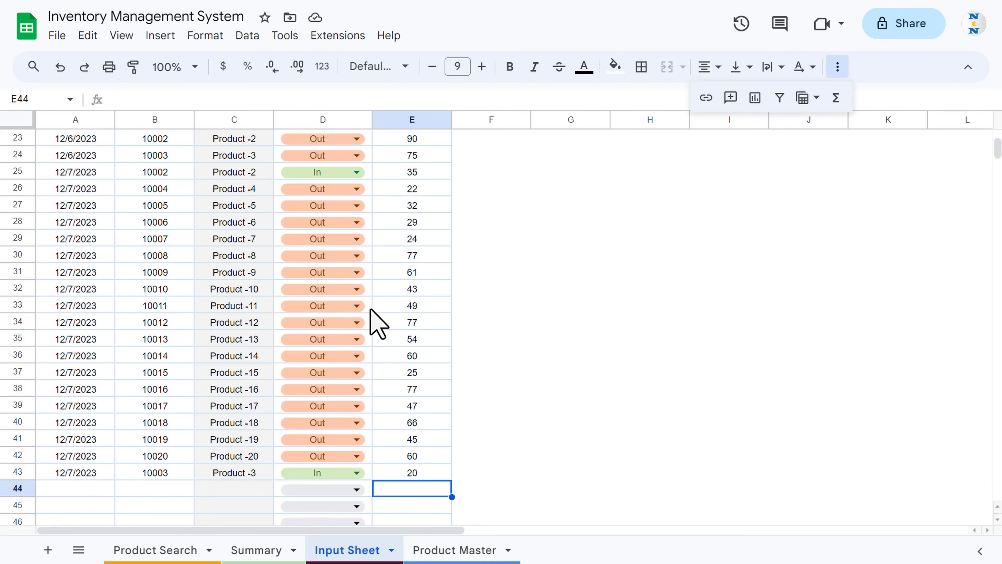
pyautogui.click(354, 491)
pyautogui.press('Escape')
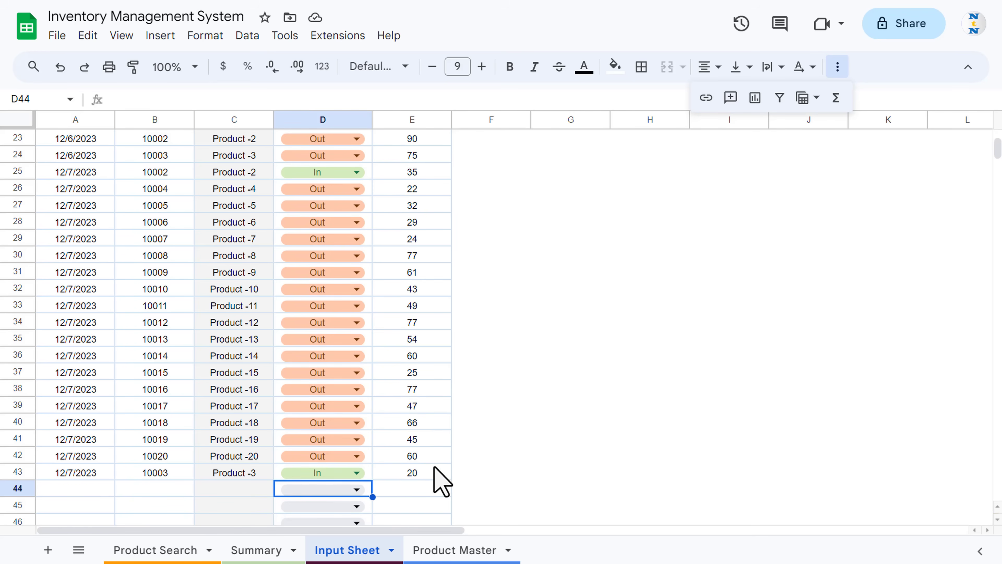
pyautogui.click(431, 494)
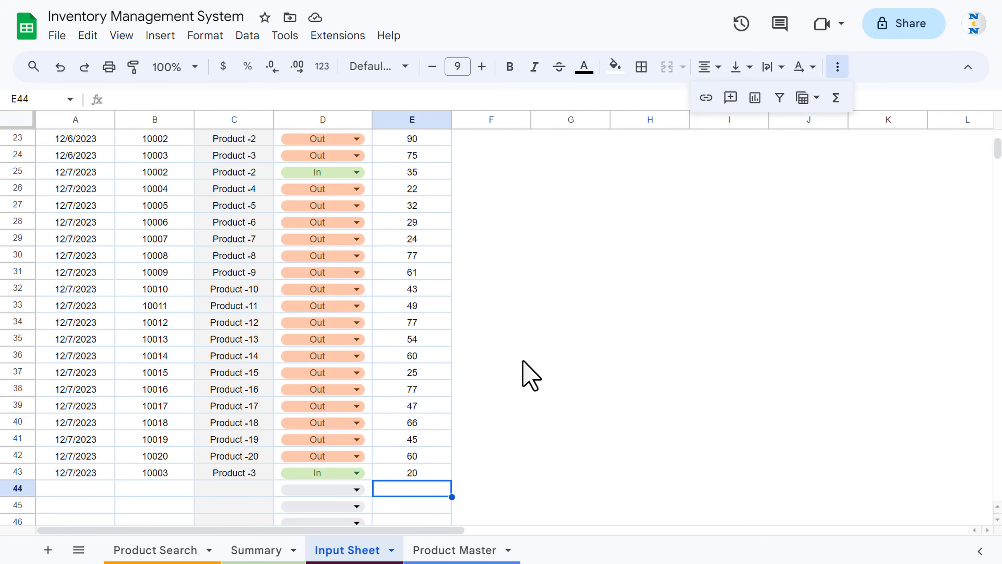
# Review the Qty column of the transaction log from the first record down through the blank rows below the last entry
pyautogui.hotkey('ctrl', 'Up')
pyautogui.hotkey('ctrl', 'Up')
pyautogui.press('Down')
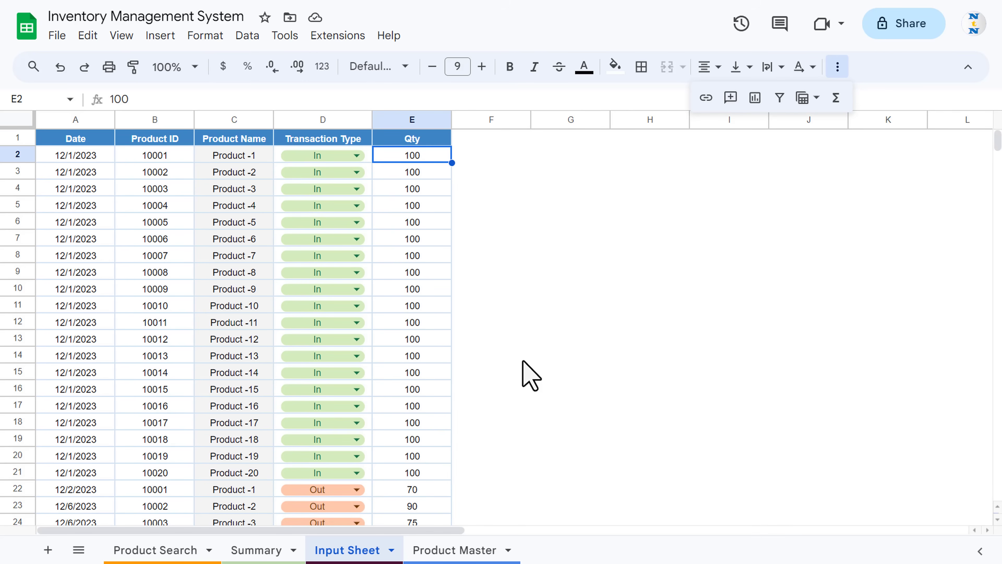
pyautogui.hotkey('ctrl', 'Down')
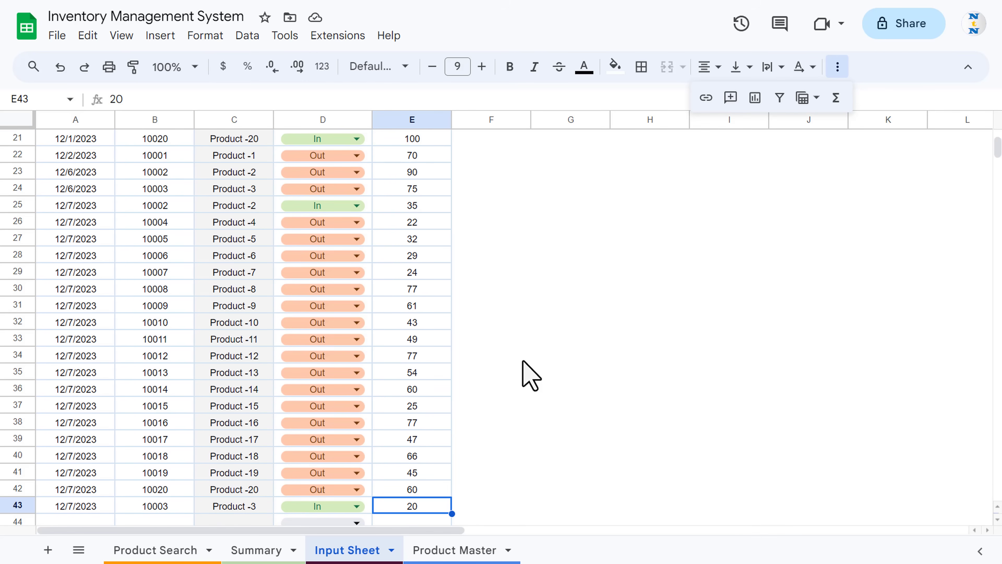
pyautogui.press('Down')
pyautogui.press('Down')
pyautogui.press('Down')
pyautogui.press('Down')
pyautogui.press('Down')
pyautogui.press('Down')
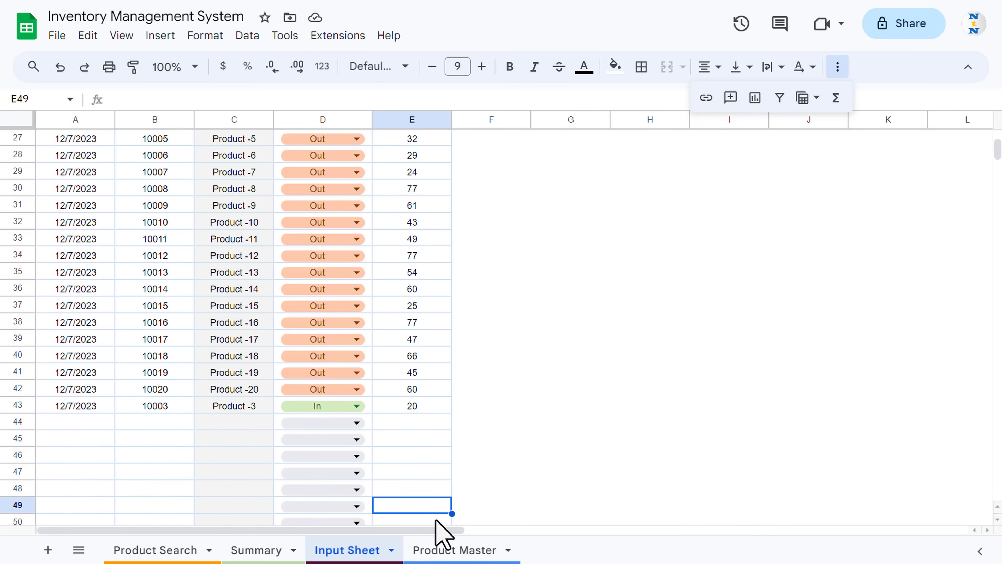
# Open the Product Master sheet and examine its Product Id, Product Name, Location and Re-Order Level column headers
pyautogui.click(462, 553)
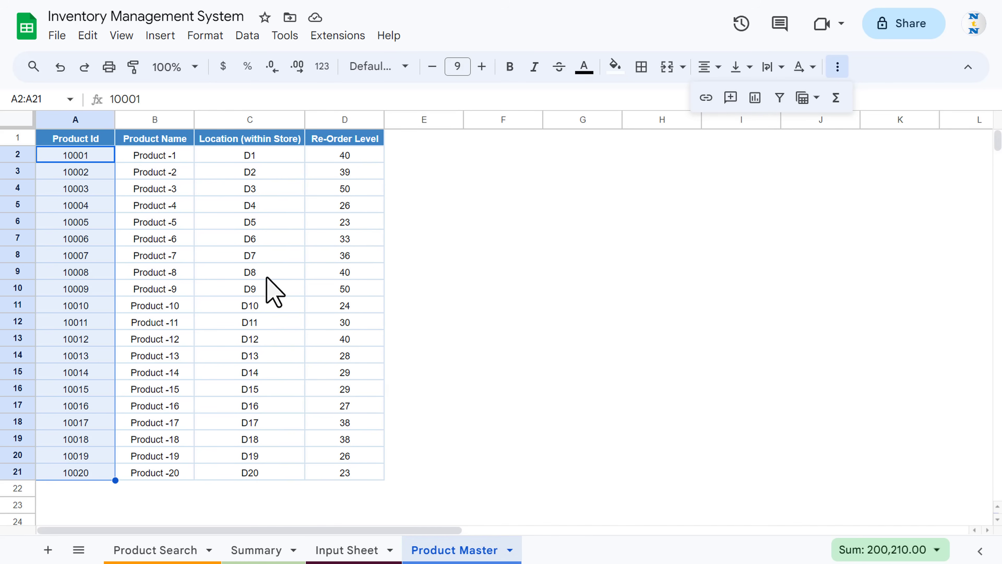
pyautogui.click(84, 137)
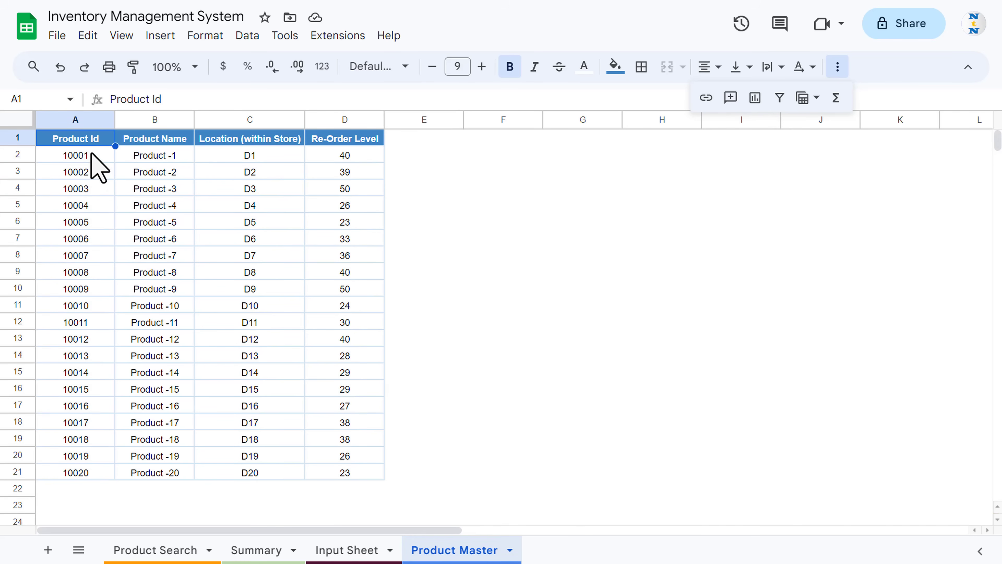
pyautogui.click(160, 144)
pyautogui.click(260, 137)
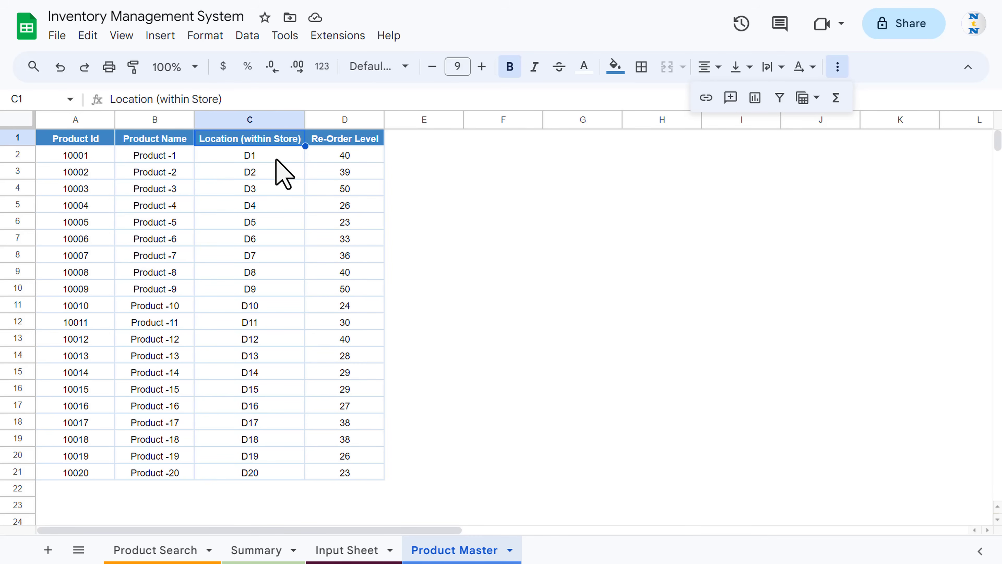
pyautogui.click(357, 141)
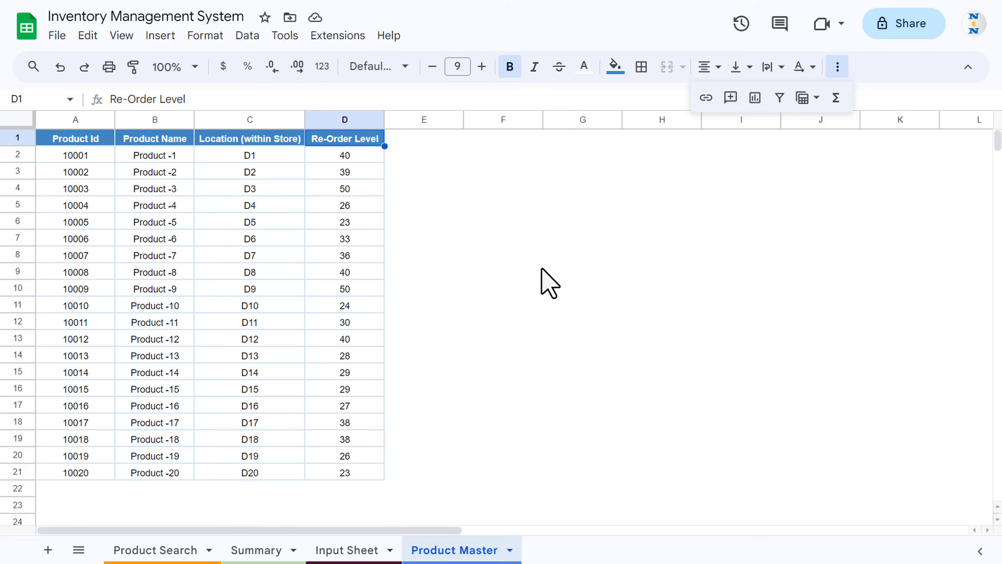
# Create a new blank spreadsheet
pyautogui.click(63, 36)
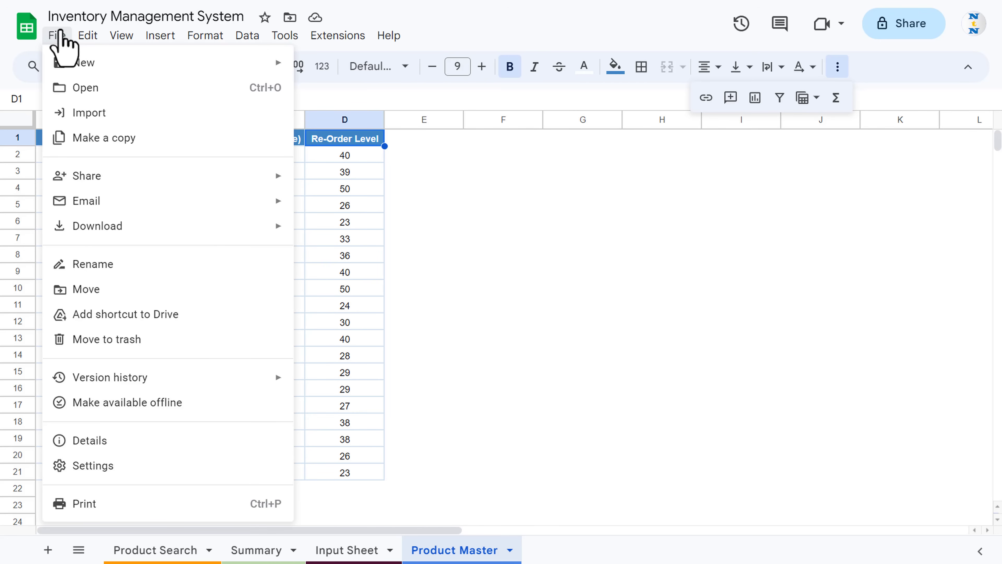
pyautogui.moveTo(281, 64)
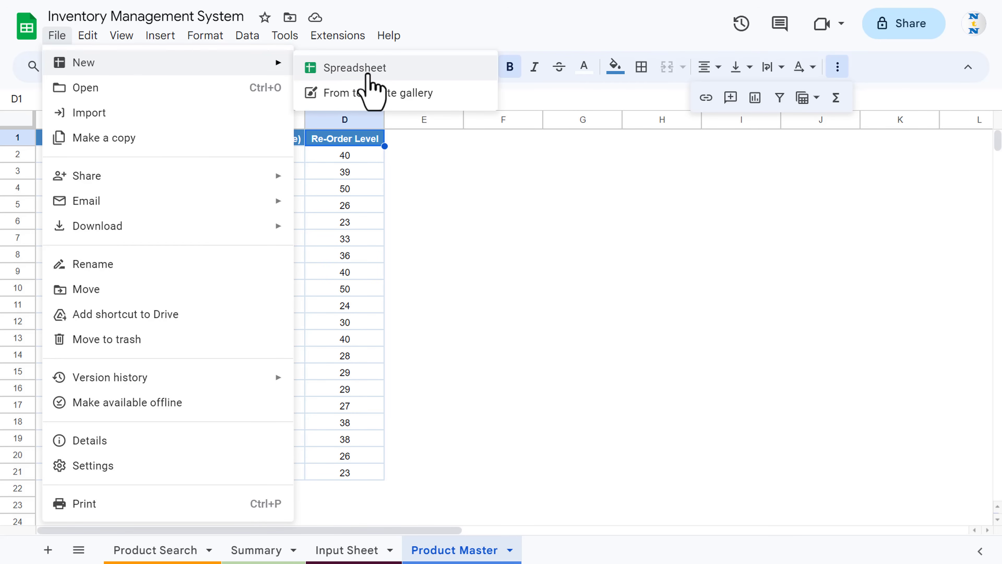
pyautogui.click(371, 71)
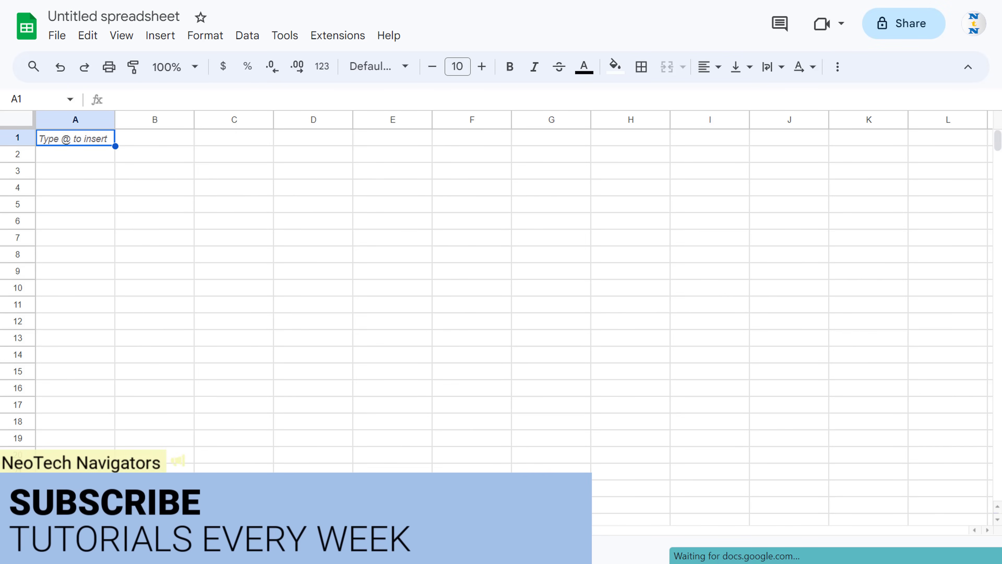
# Rename Sheet1 of the new spreadsheet as Product Master
pyautogui.click(161, 550)
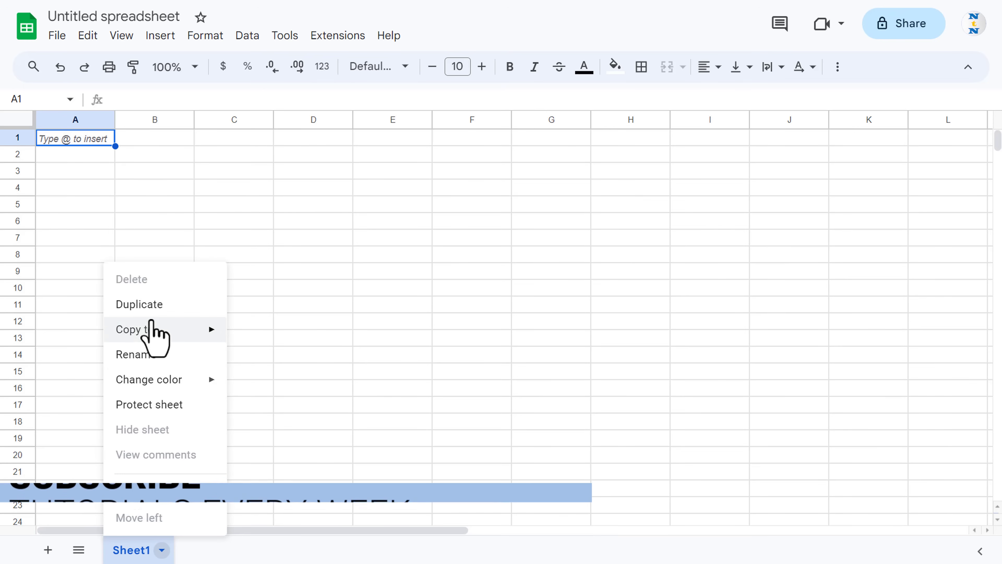
pyautogui.click(153, 355)
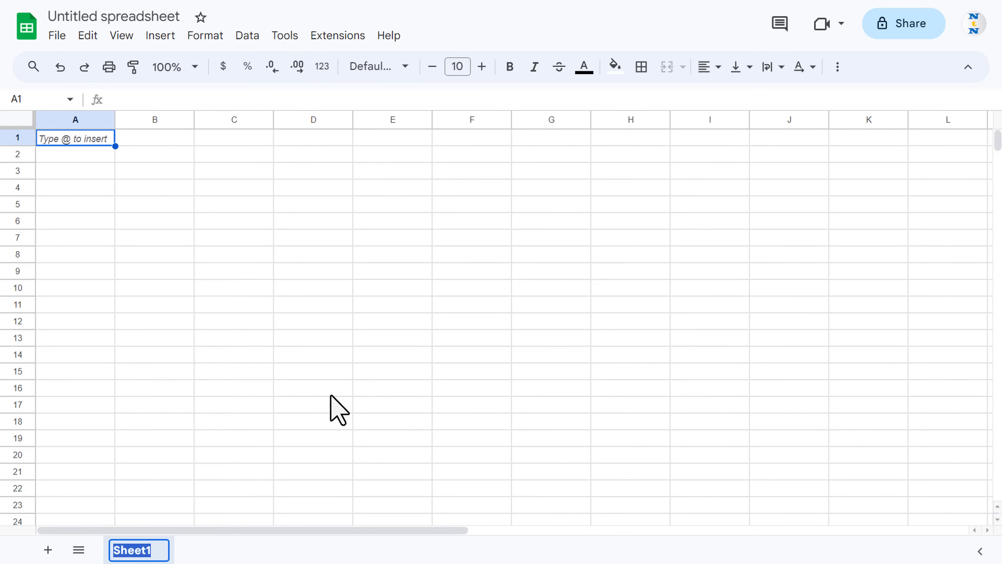
pyautogui.write('pR')
pyautogui.press('BackSpace')
pyautogui.press('BackSpace')
pyautogui.write('Product Master')
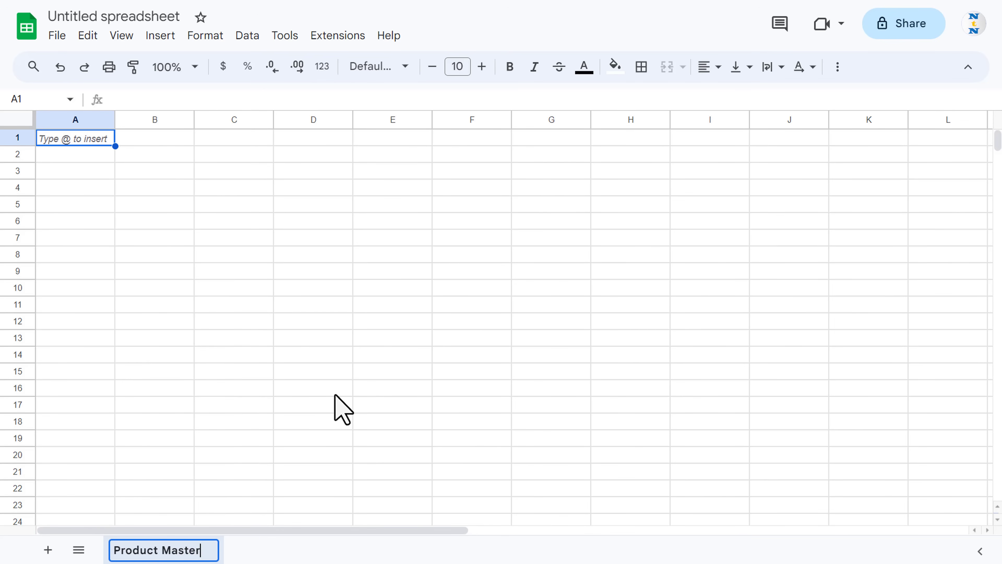
pyautogui.press('Return')
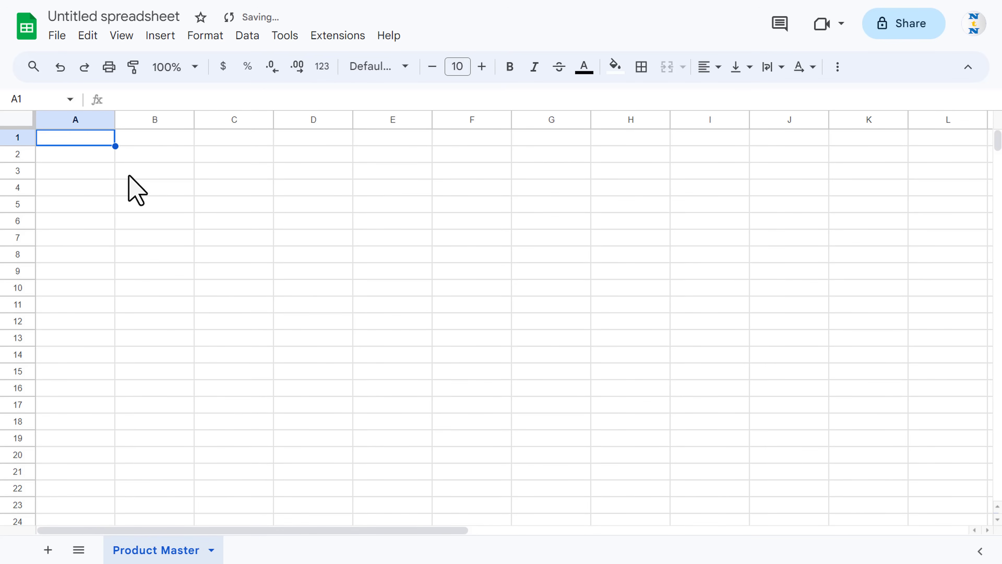
# Enter the column headers Product ID, Product Name and Location (Within Store) in cells A1 to C1
pyautogui.write('Product ID')
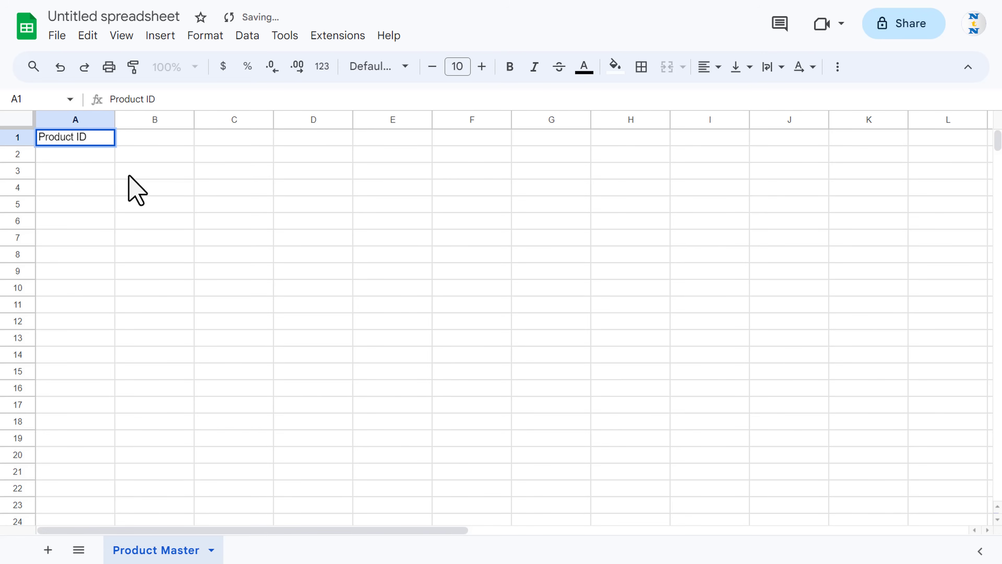
pyautogui.press('Tab')
pyautogui.write('P')
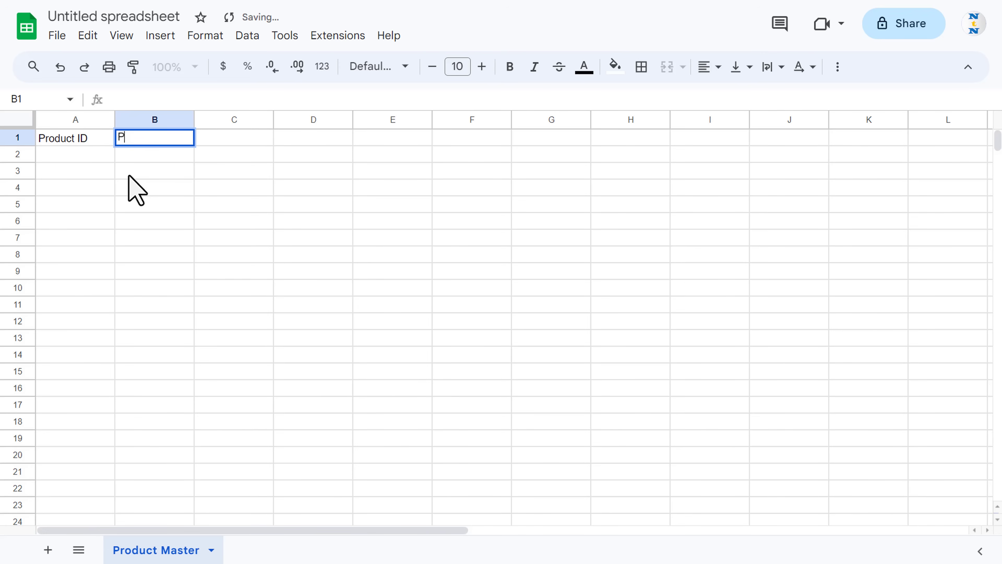
pyautogui.write('roduct Name')
pyautogui.press('Tab')
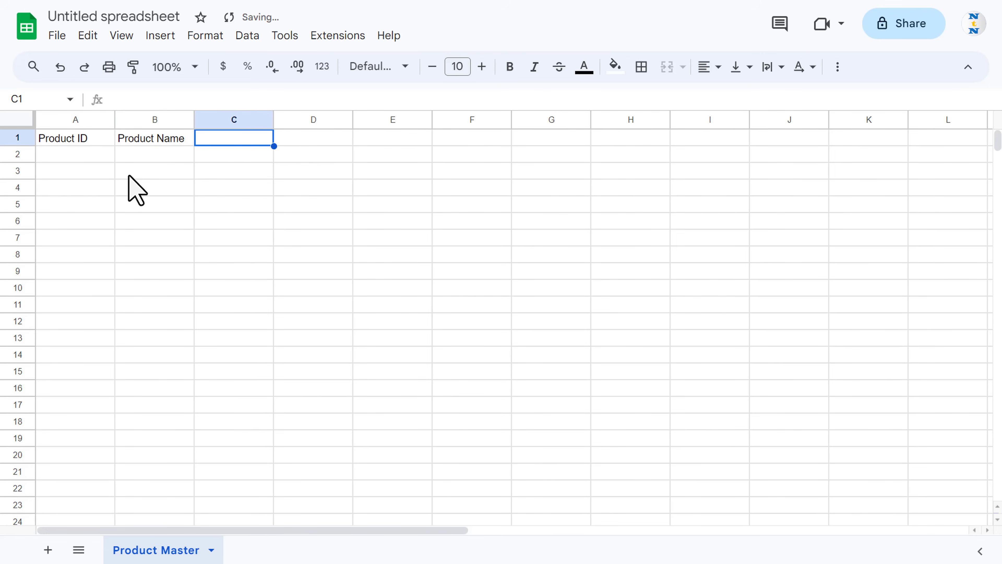
pyautogui.write('Location')
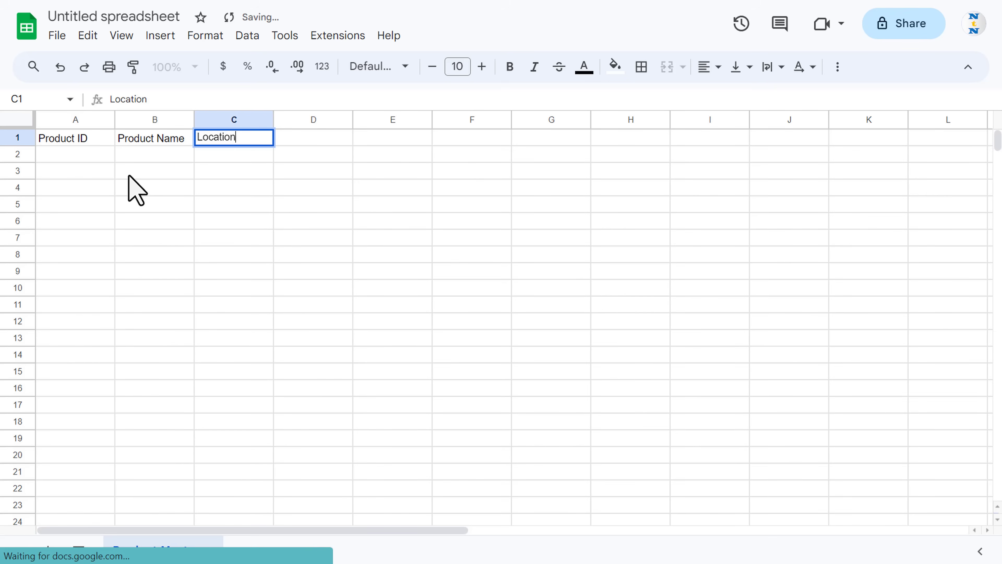
pyautogui.write(' (Within Store')
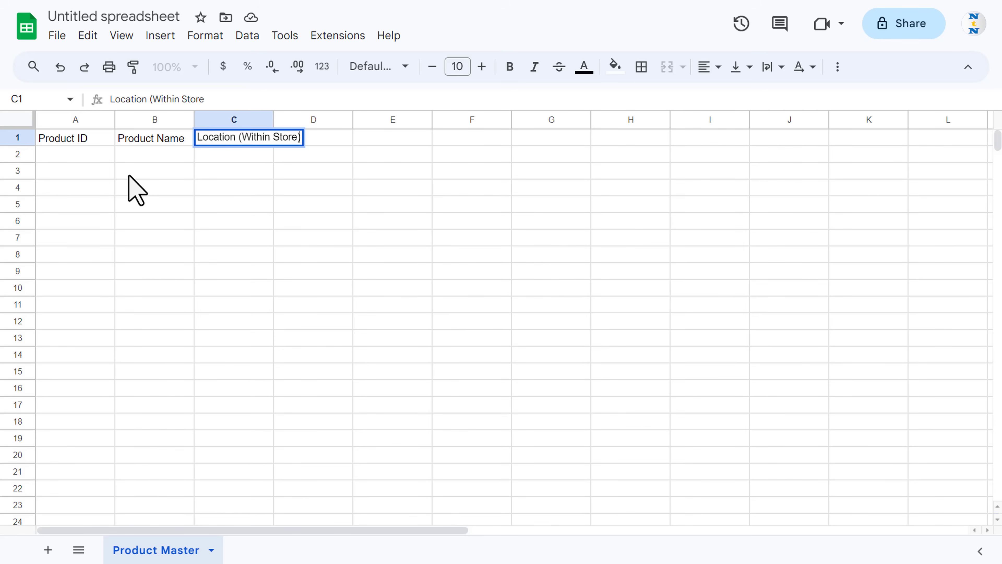
pyautogui.press('Return')
pyautogui.press('Up')
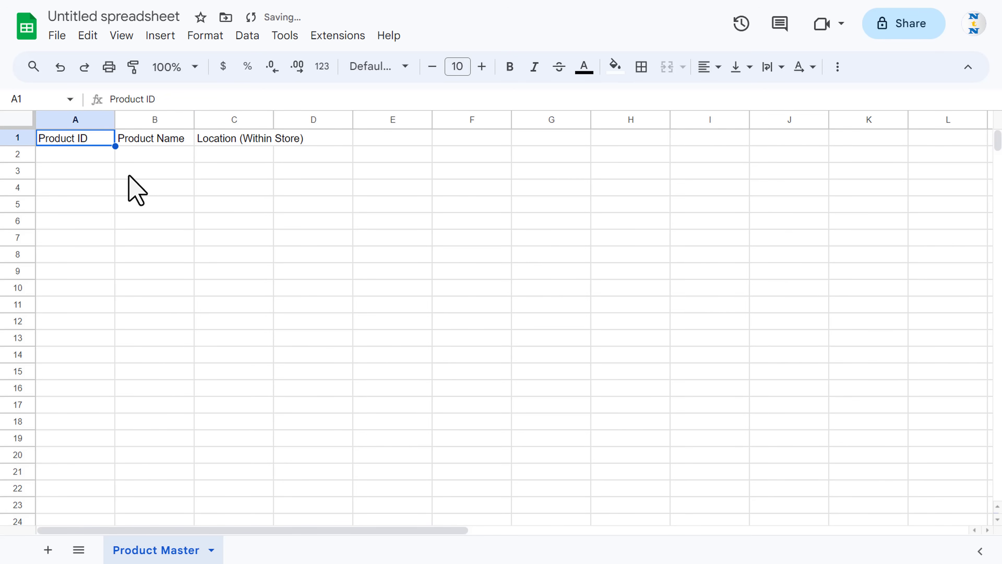
# Widen column C to fit the Location (Within Store) header
pyautogui.press('Right')
pyautogui.press('Right')
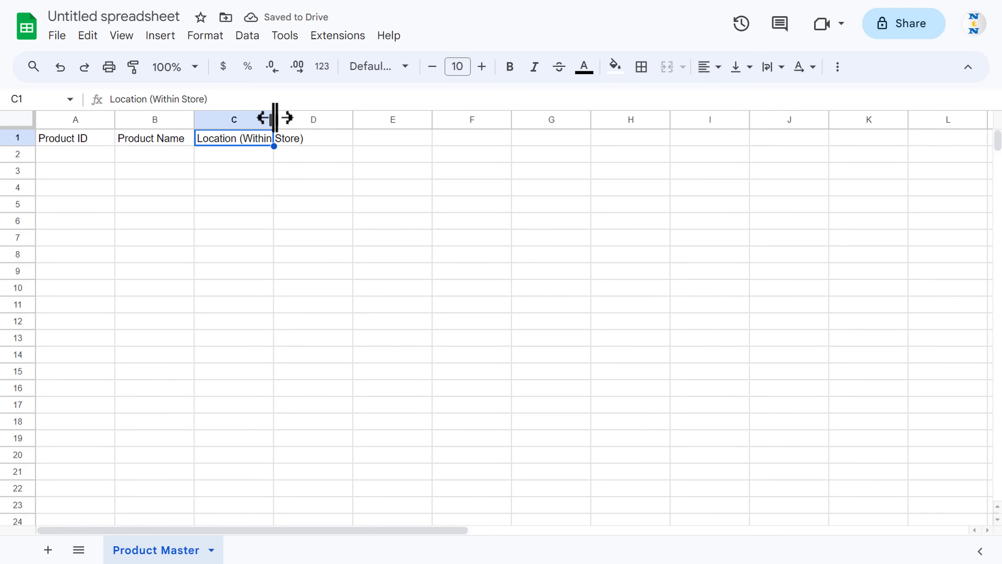
pyautogui.moveTo(274, 119); pyautogui.dragTo(307, 120)
# Enter the header Re-Order Level in cell D1 and widen column D slightly
pyautogui.click(357, 141)
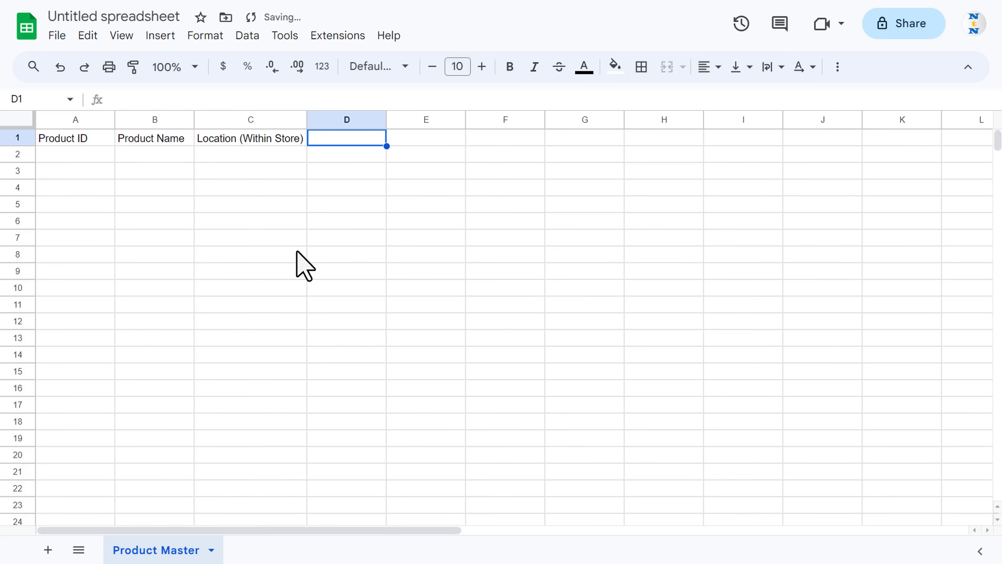
pyautogui.write('Re')
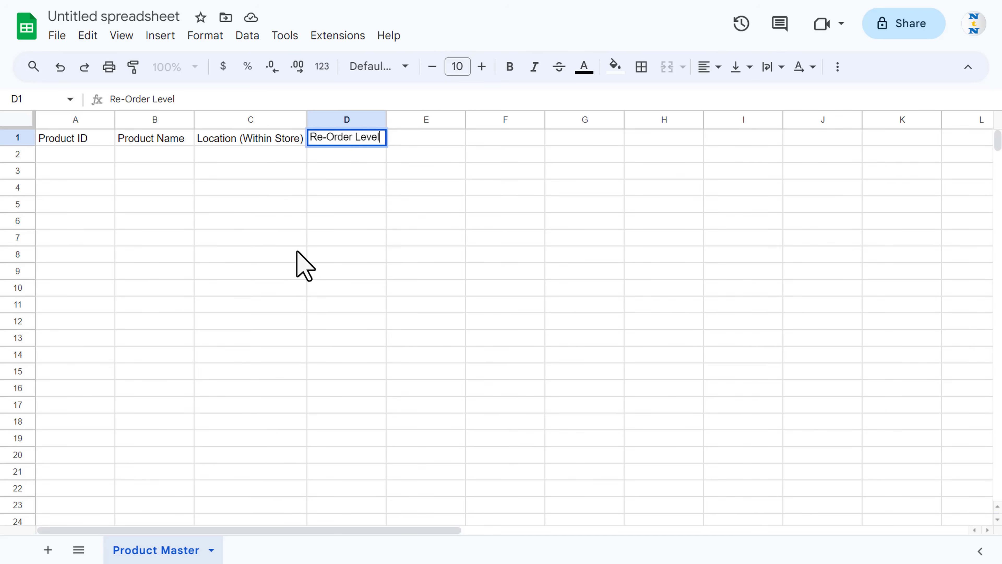
pyautogui.write('-Order Level')
pyautogui.press('Return')
pyautogui.press('Up')
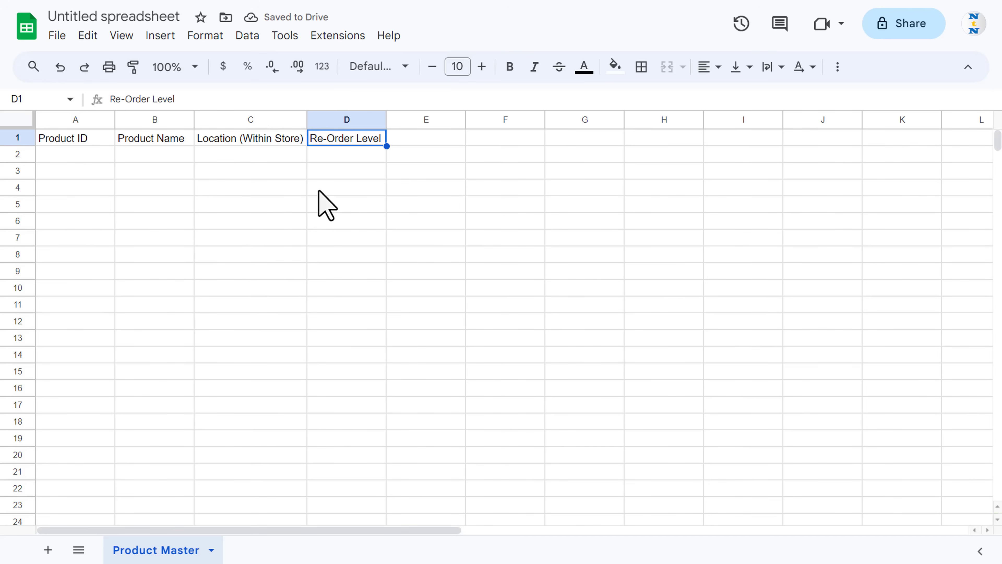
pyautogui.click(329, 155)
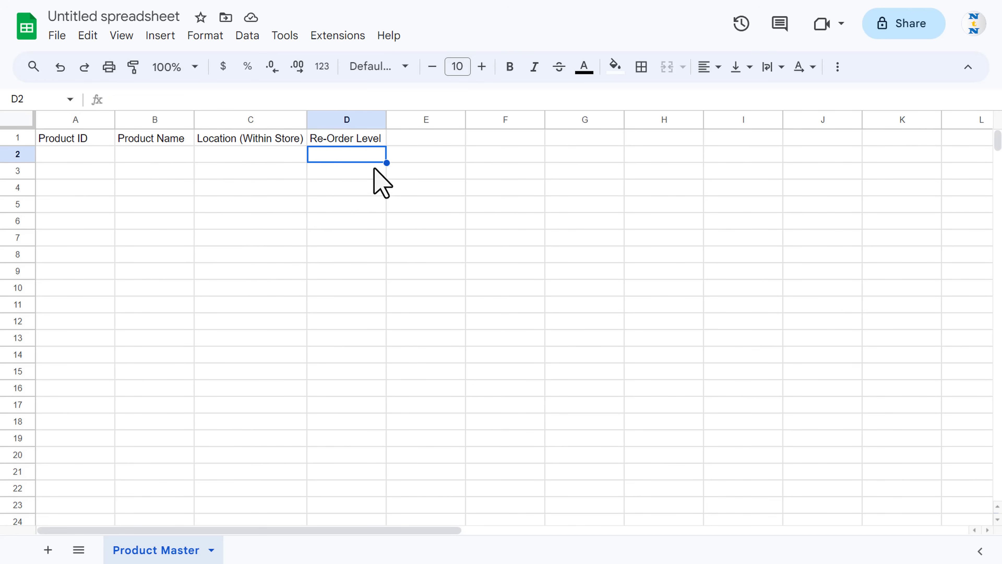
pyautogui.moveTo(387, 119); pyautogui.dragTo(393, 120)
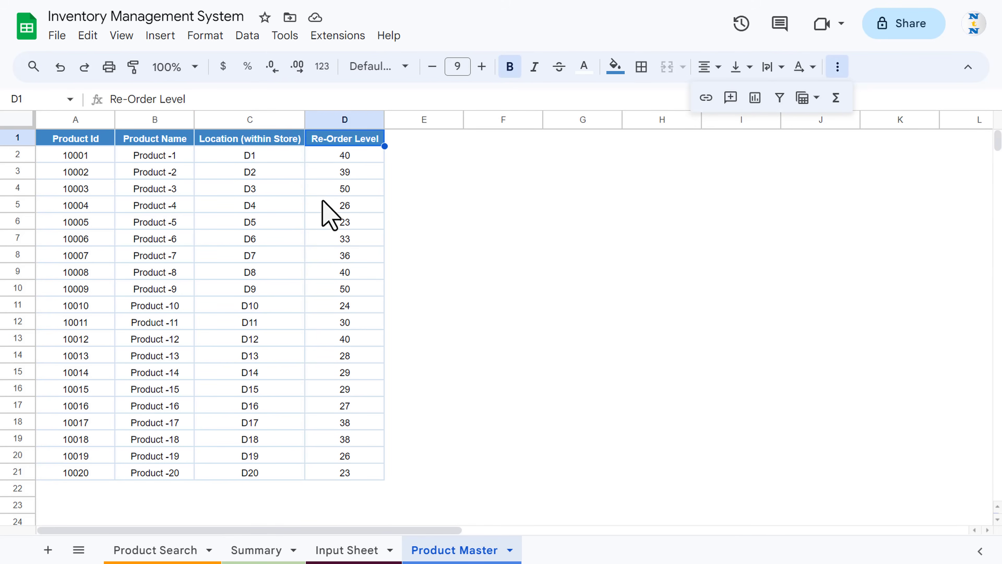
# Copy the product table A1:D21 from the Inventory Management System file and paste it at A1 of the new spreadsheet's Product Master sheet
pyautogui.click(236, 156)
pyautogui.click(99, 156)
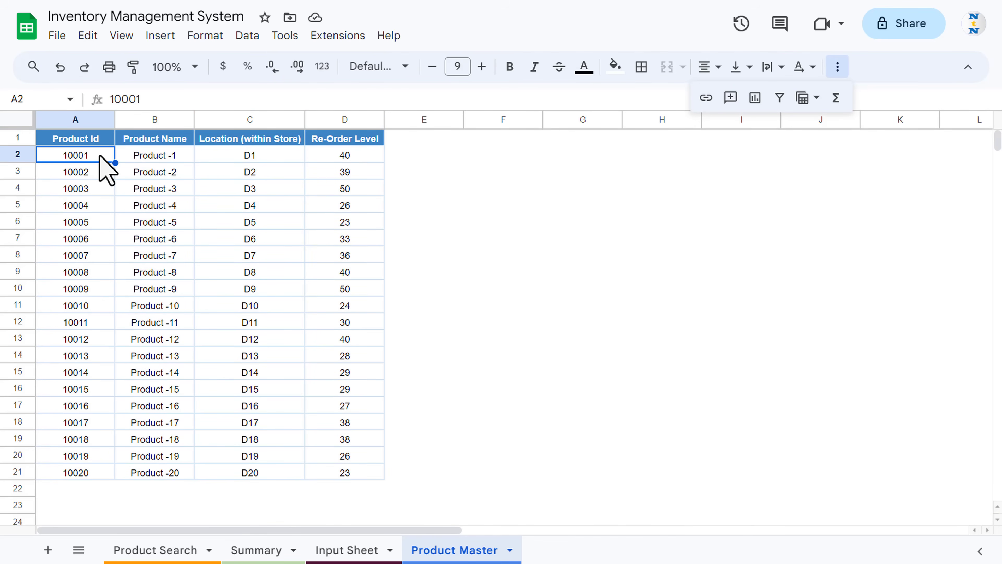
pyautogui.press('Up')
pyautogui.hotkey('ctrl', 'a')
pyautogui.hotkey('ctrl', 'c')
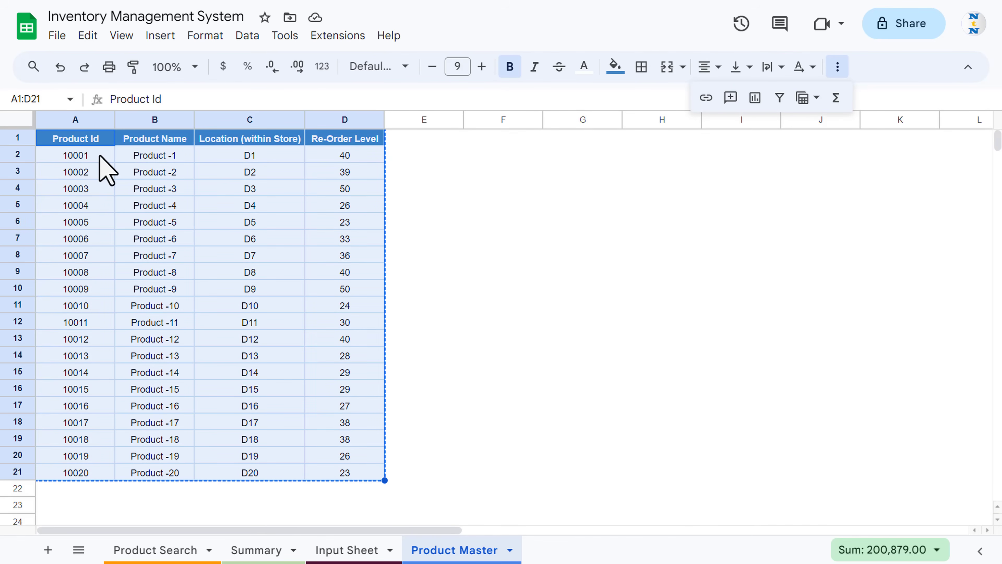
pyautogui.hotkey('ctrl', 'Tab')
pyautogui.press('Up')
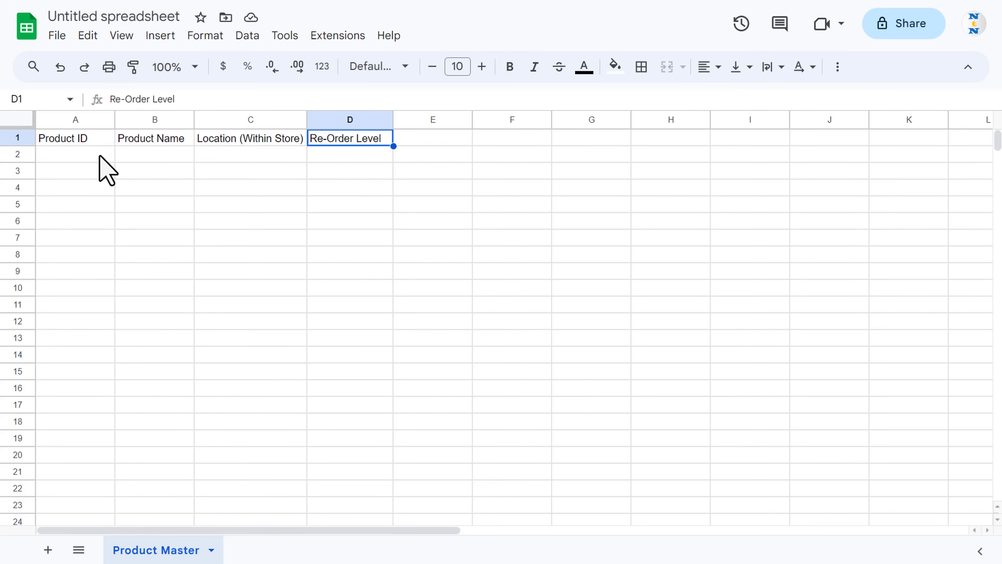
pyautogui.press('Home')
pyautogui.hotkey('ctrl', 'v')
pyautogui.click(100, 156)
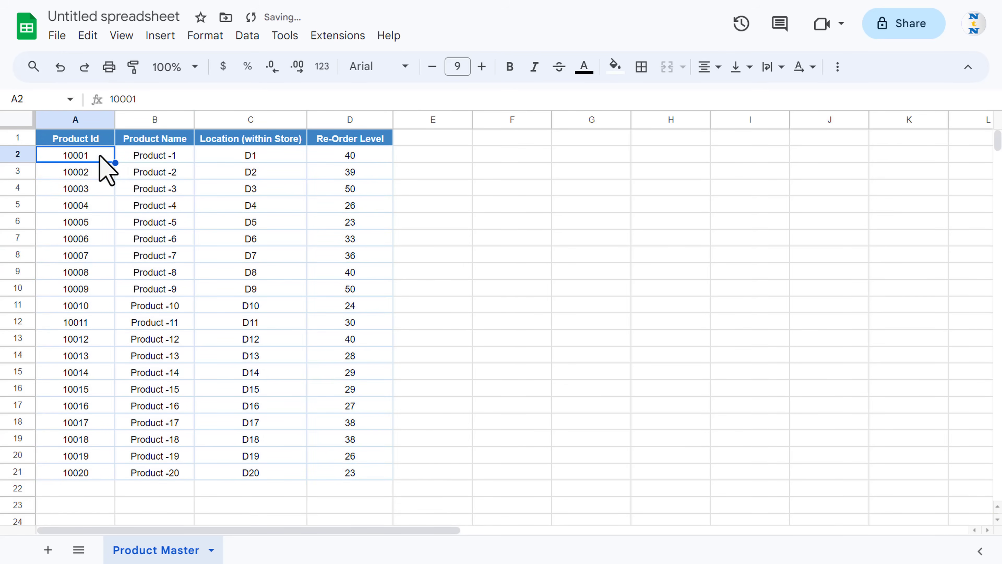
# Hide the gridlines on the Product Master sheet
pyautogui.click(154, 37)
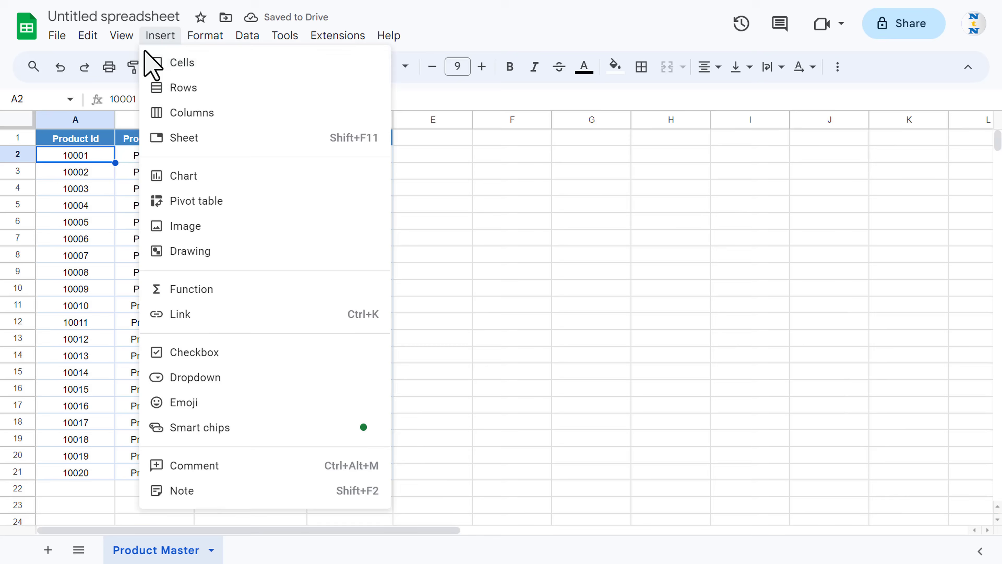
pyautogui.moveTo(118, 39)
pyautogui.moveTo(134, 63)
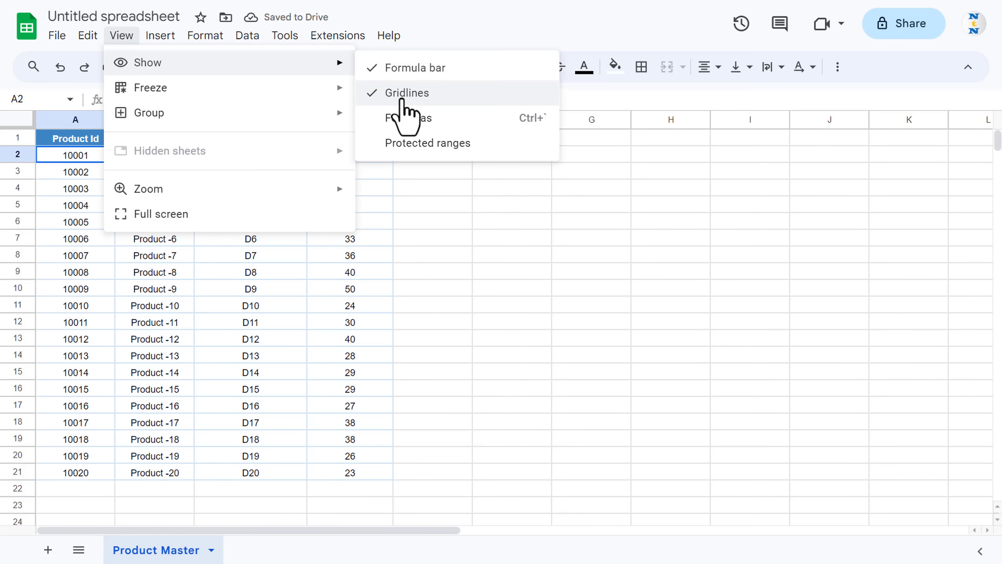
pyautogui.click(396, 95)
pyautogui.click(457, 209)
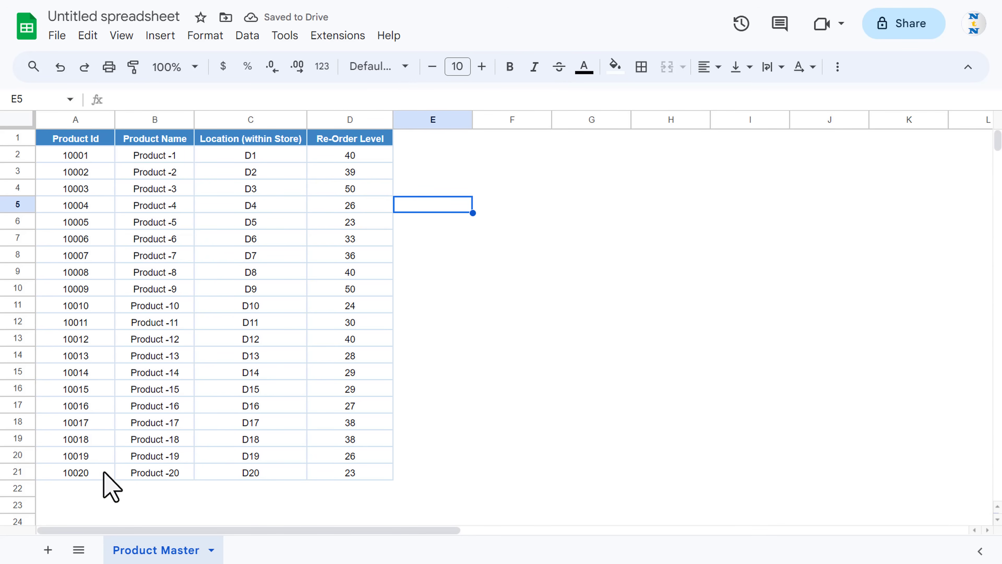
# Add a new sheet named Input Sheet and place it before Product Master
pyautogui.click(48, 550)
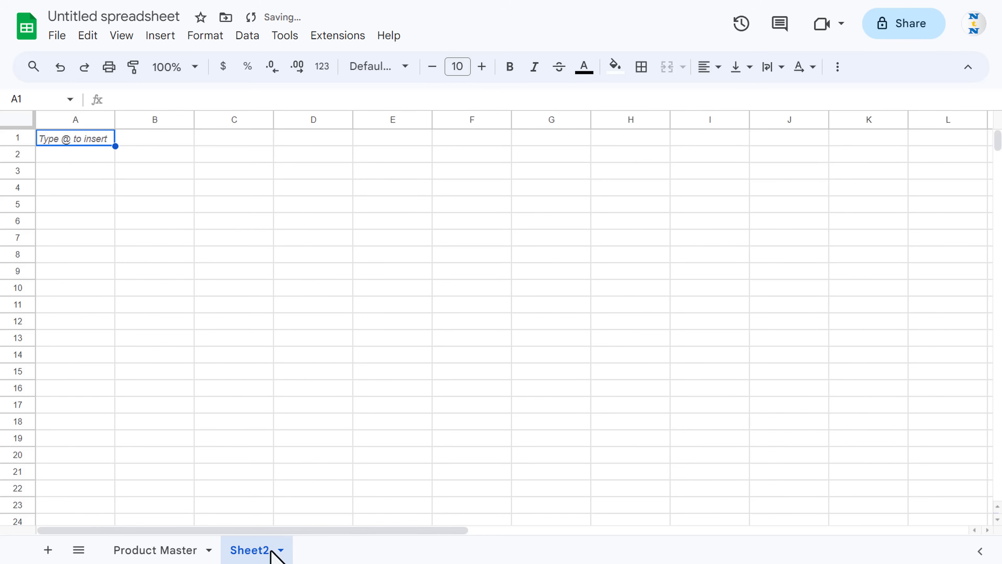
pyautogui.click(279, 551)
pyautogui.click(273, 355)
pyautogui.write('In')
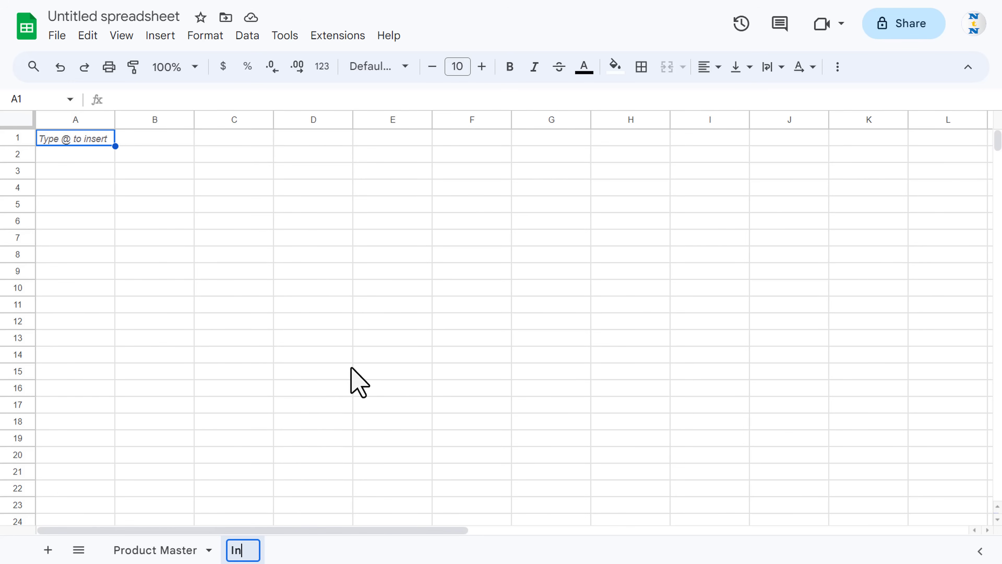
pyautogui.write('put Sheet')
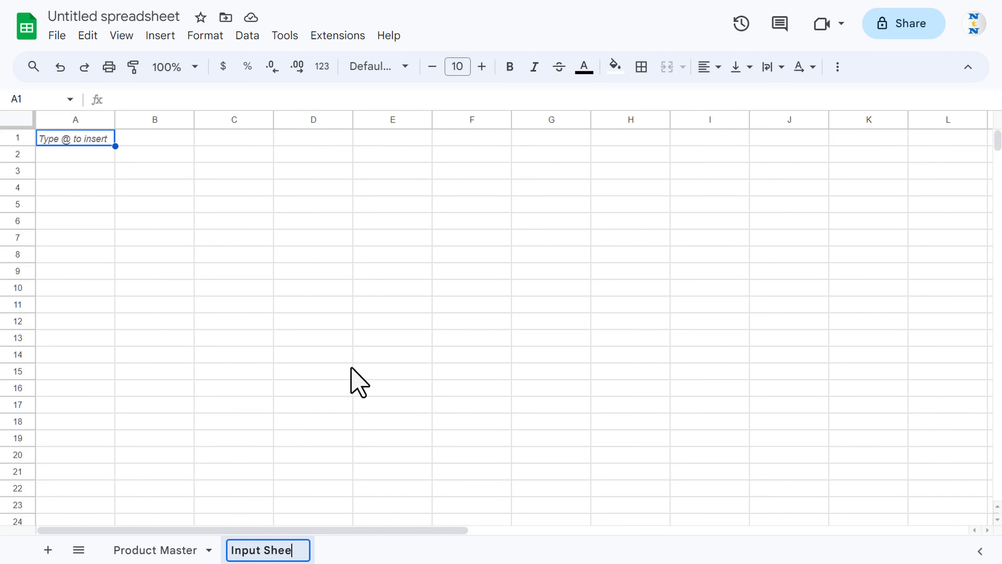
pyautogui.press('Return')
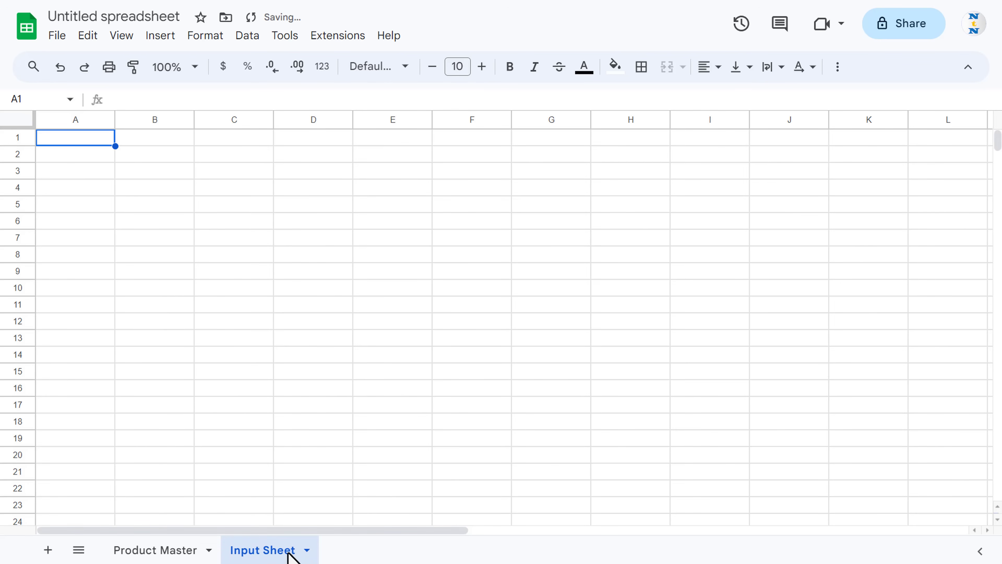
pyautogui.moveTo(299, 553); pyautogui.dragTo(166, 547)
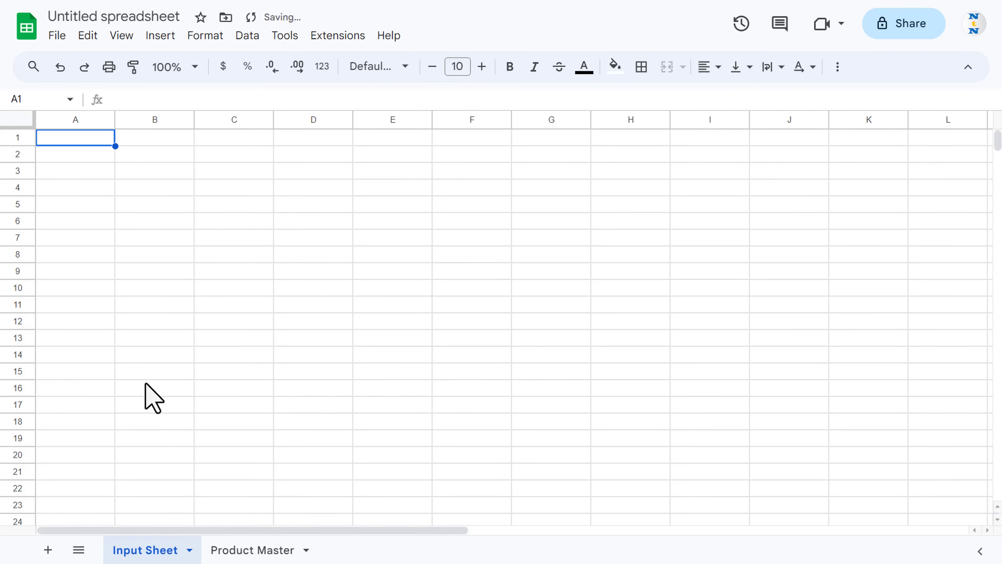
# Enter the headers Date, Product ID and Product Name in cells A1 to C1 of the Input Sheet
pyautogui.write('Date')
pyautogui.press('Return')
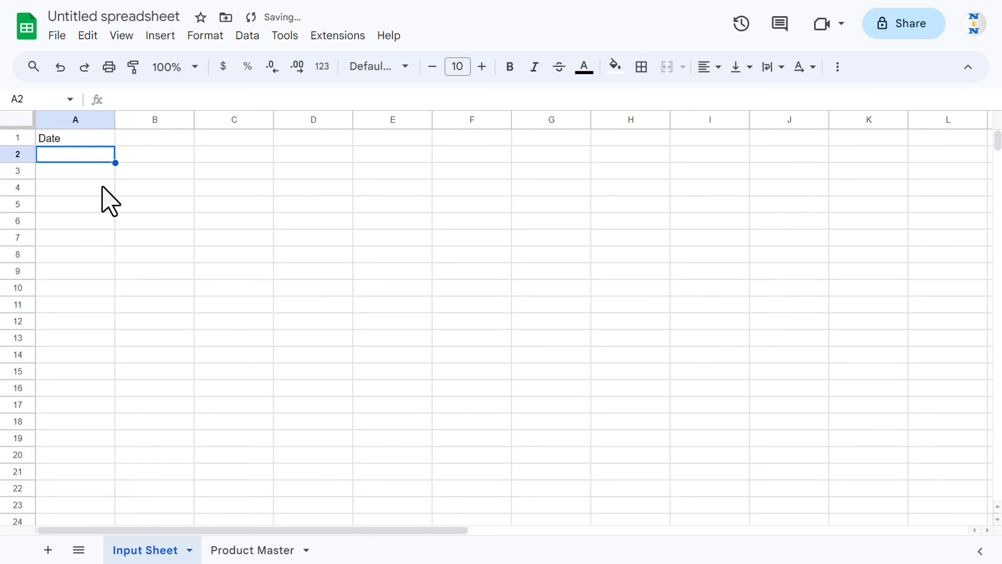
pyautogui.press('Up')
pyautogui.press('Right')
pyautogui.write('P')
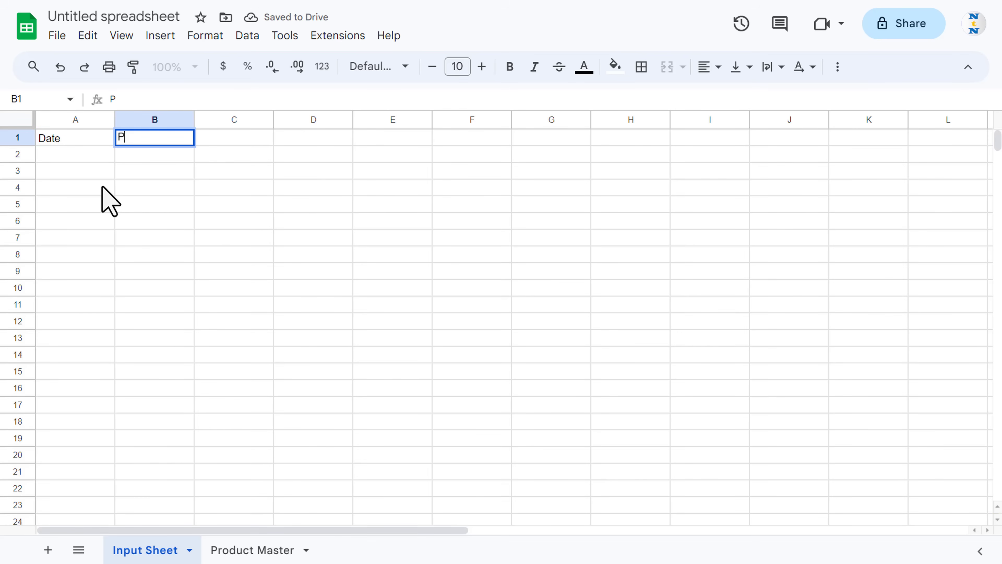
pyautogui.write('roduct ID')
pyautogui.press('Tab')
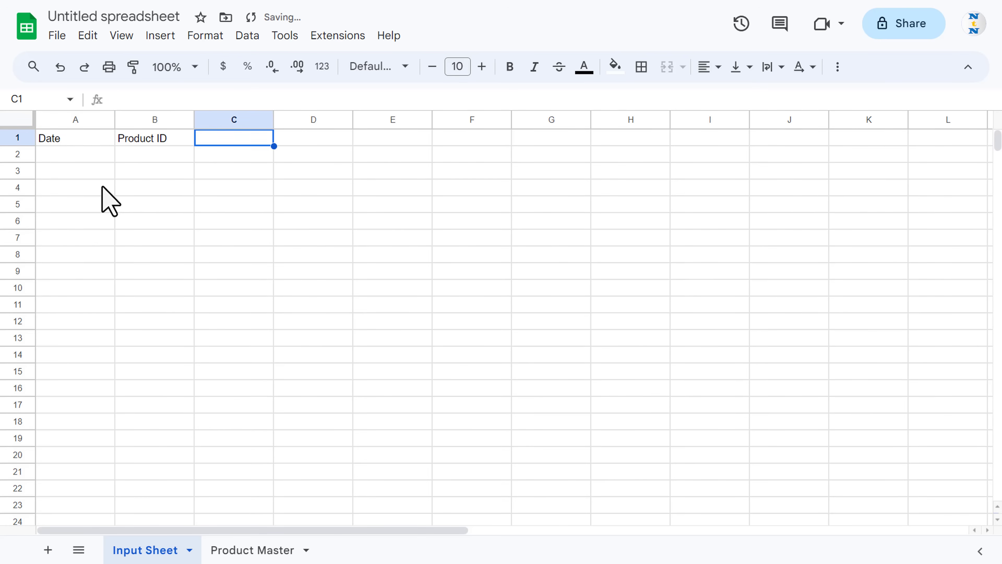
pyautogui.write('Product Name')
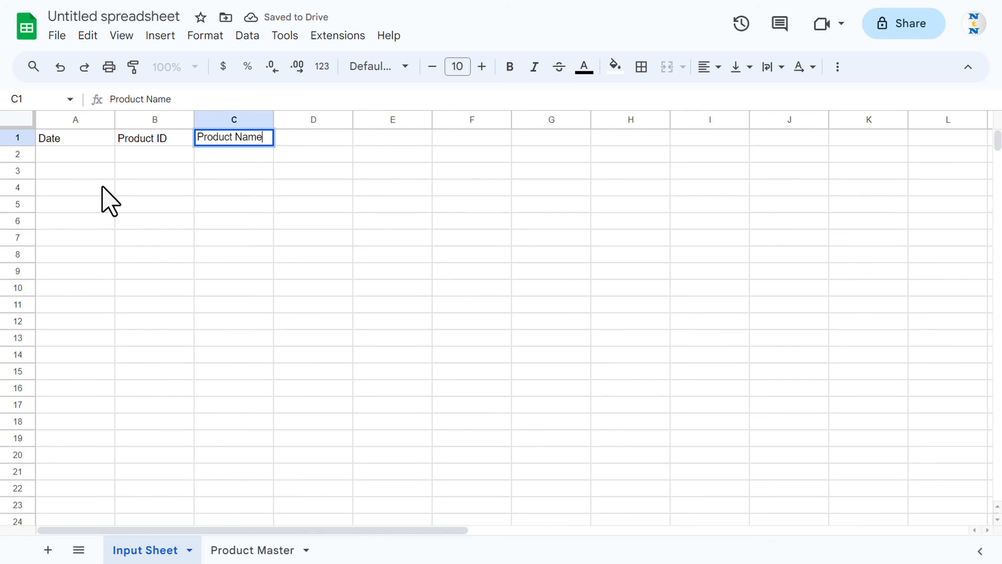
pyautogui.press('Tab')
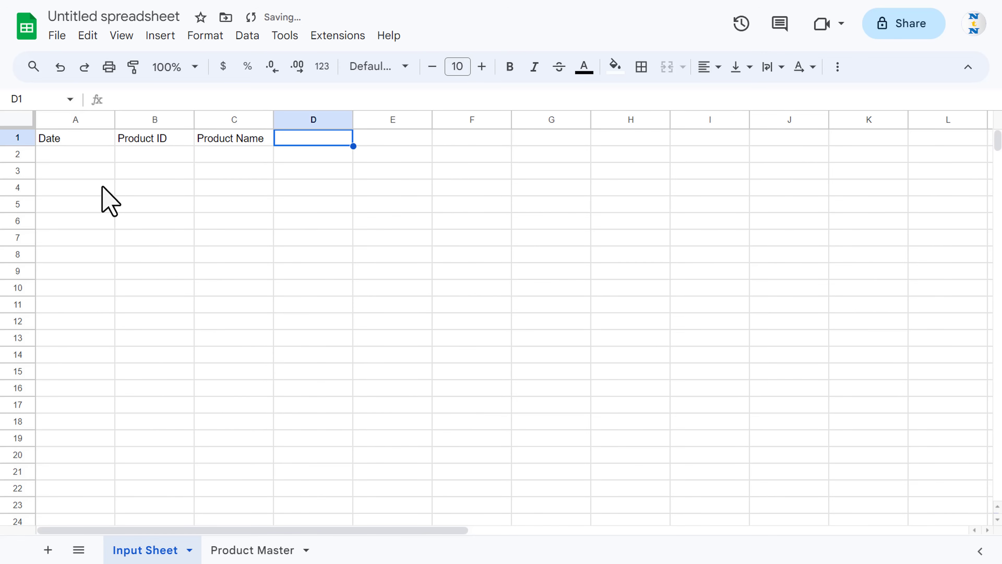
# Add the headers Transaction Type in D1 and Qty in E1, widening column D slightly to fit its text
pyautogui.write('Transaction Type')
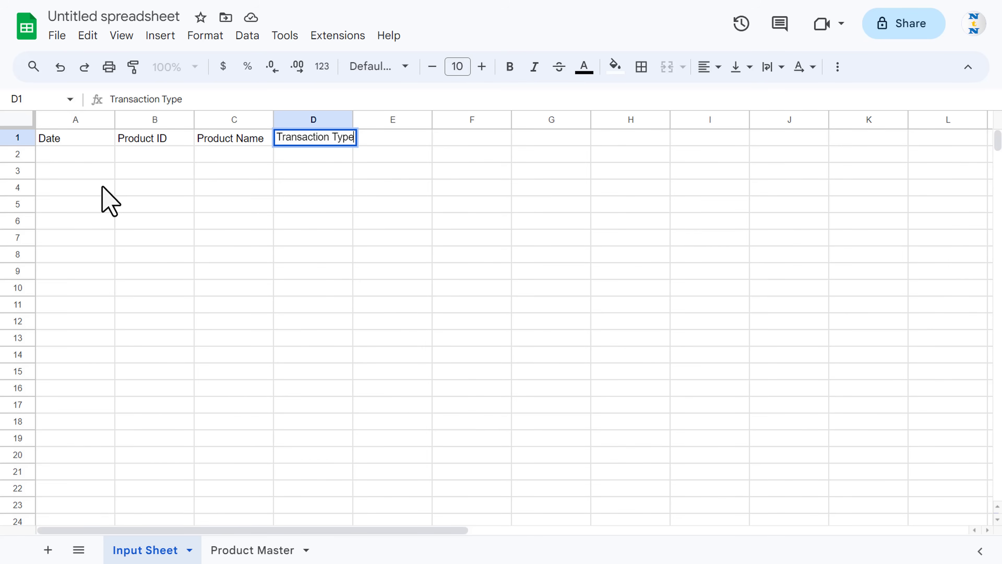
pyautogui.press('Return')
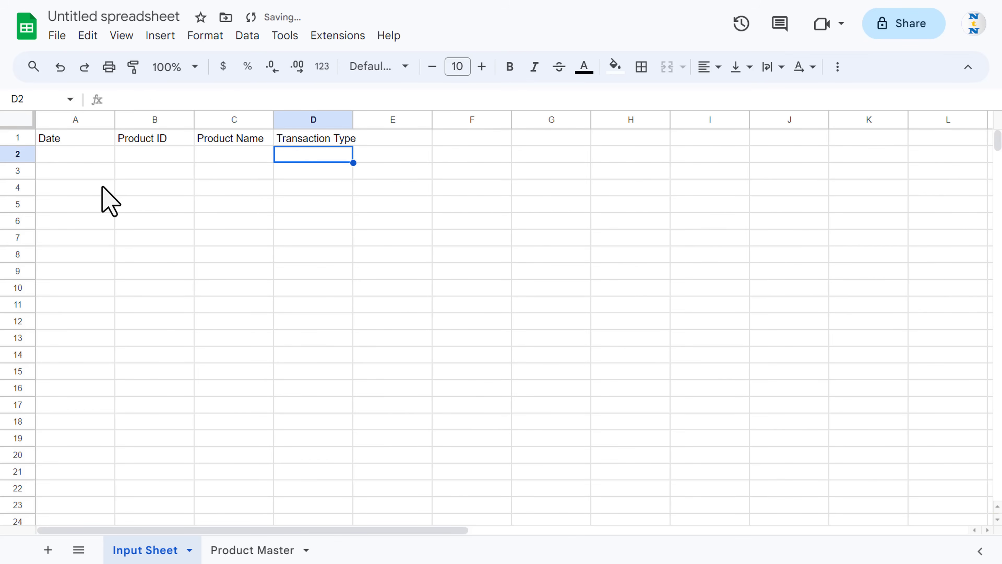
pyautogui.press('Up')
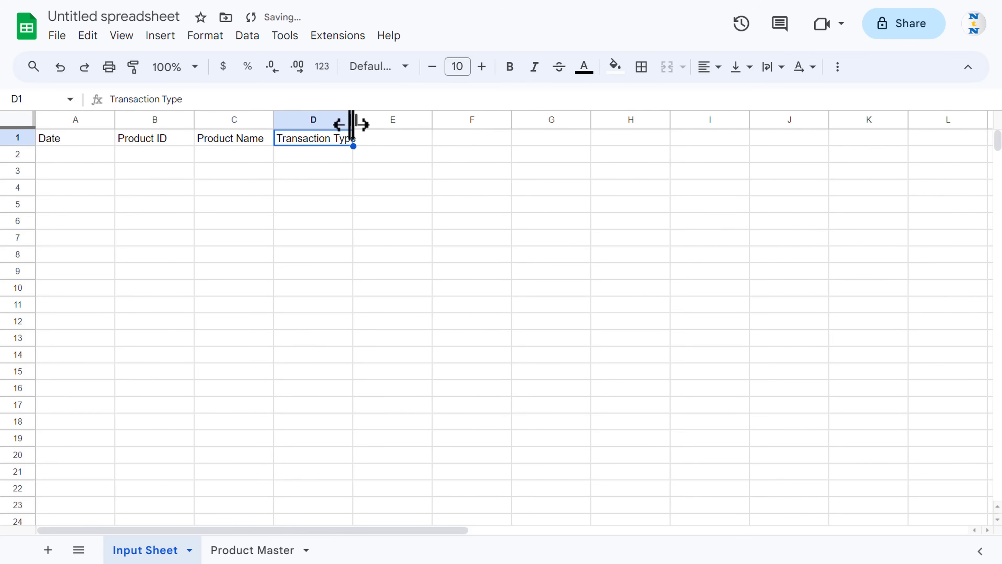
pyautogui.moveTo(353, 120); pyautogui.dragTo(360, 120)
pyautogui.click(413, 144)
pyautogui.write('Qty')
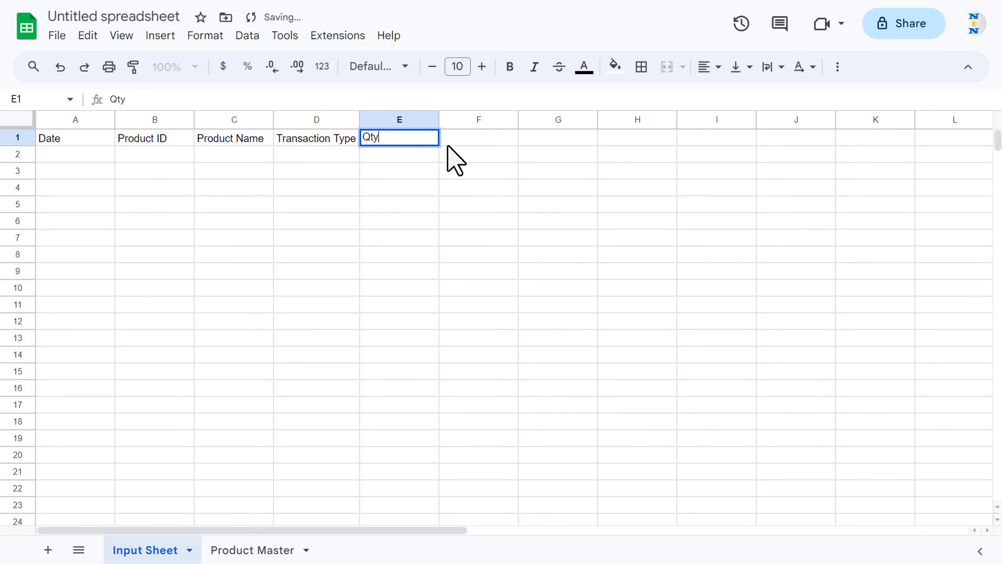
pyautogui.press('Tab')
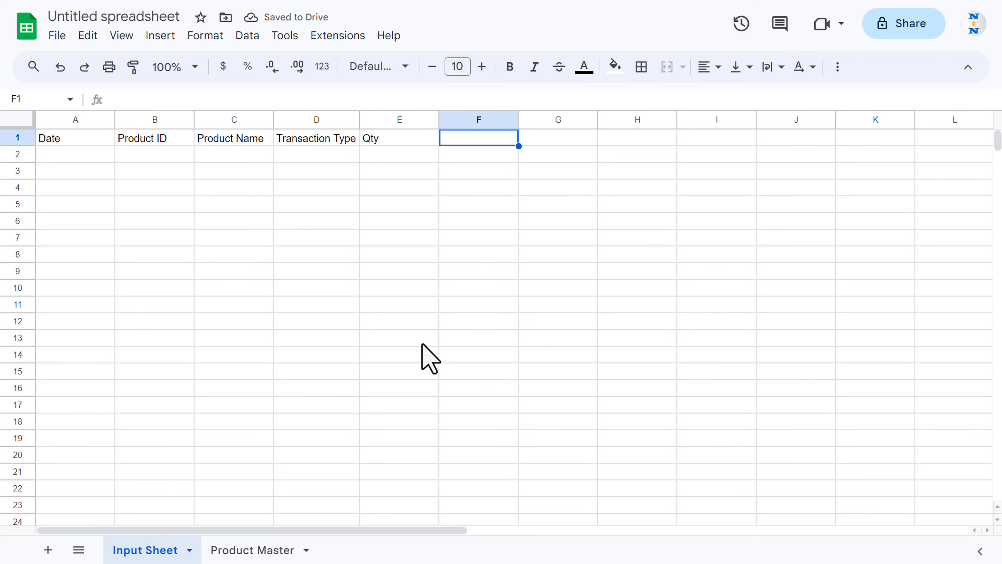
# Center the range A1:E22 horizontally and vertically and set its font size to 9
pyautogui.hotkey('ctrl', 'Home')
pyautogui.keyDown('shift'); pyautogui.click(410, 476); pyautogui.keyUp('shift')
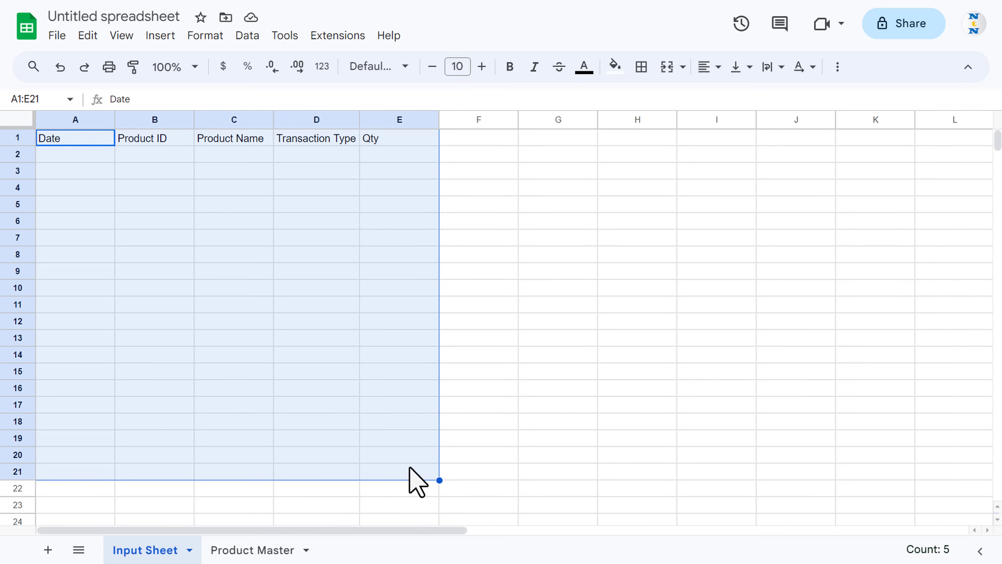
pyautogui.keyDown('shift'); pyautogui.click(399, 487); pyautogui.keyUp('shift')
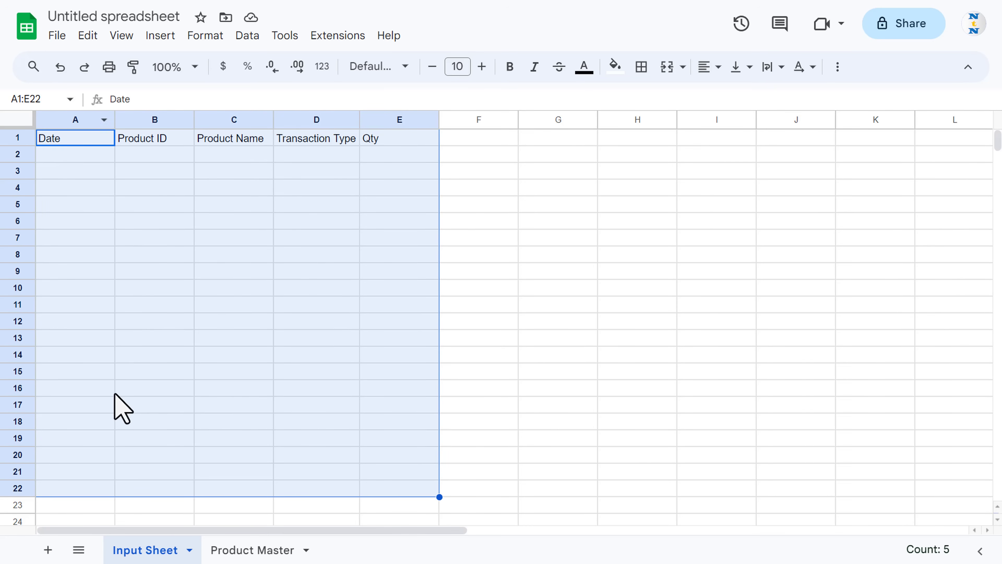
pyautogui.click(706, 67)
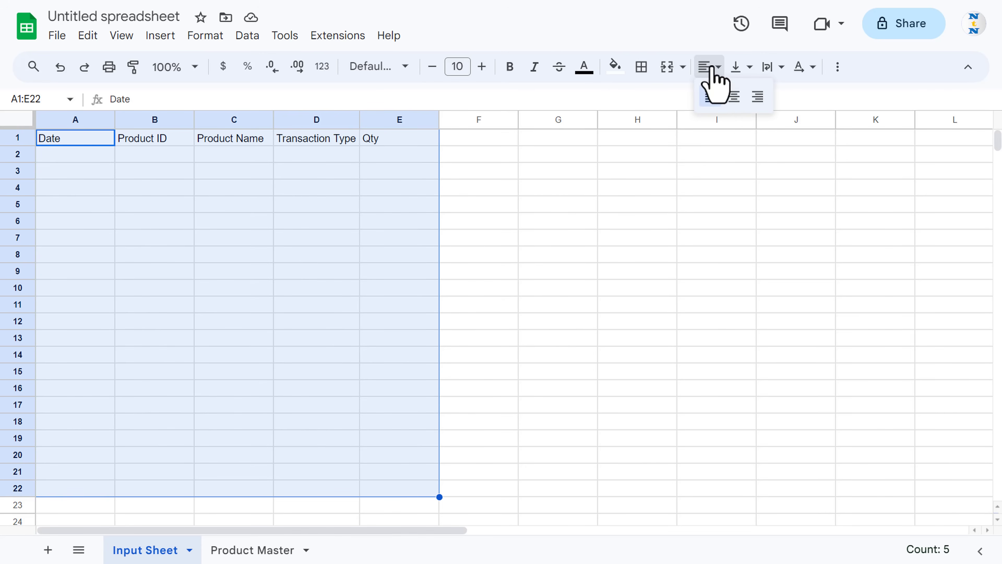
pyautogui.click(734, 97)
pyautogui.click(736, 67)
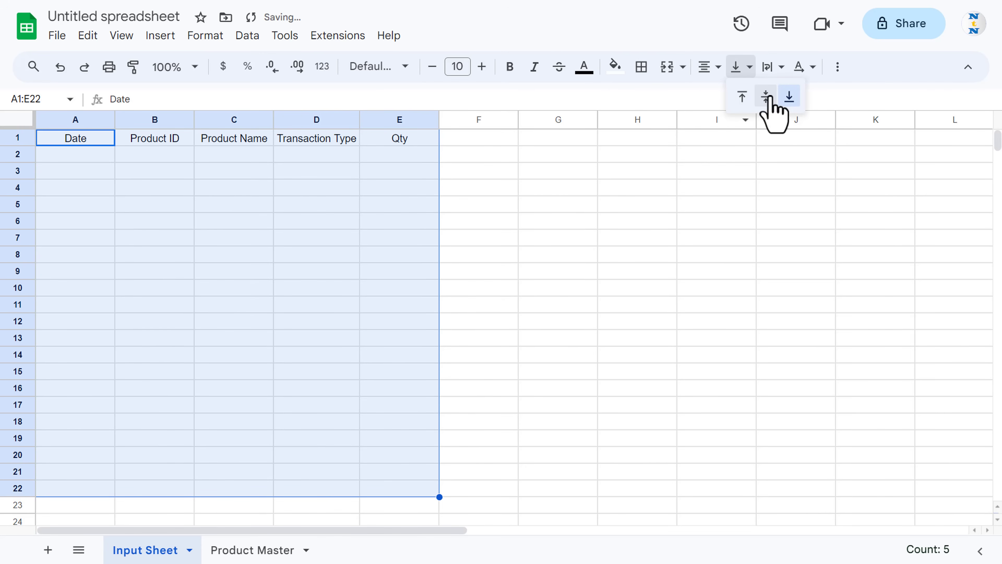
pyautogui.click(766, 97)
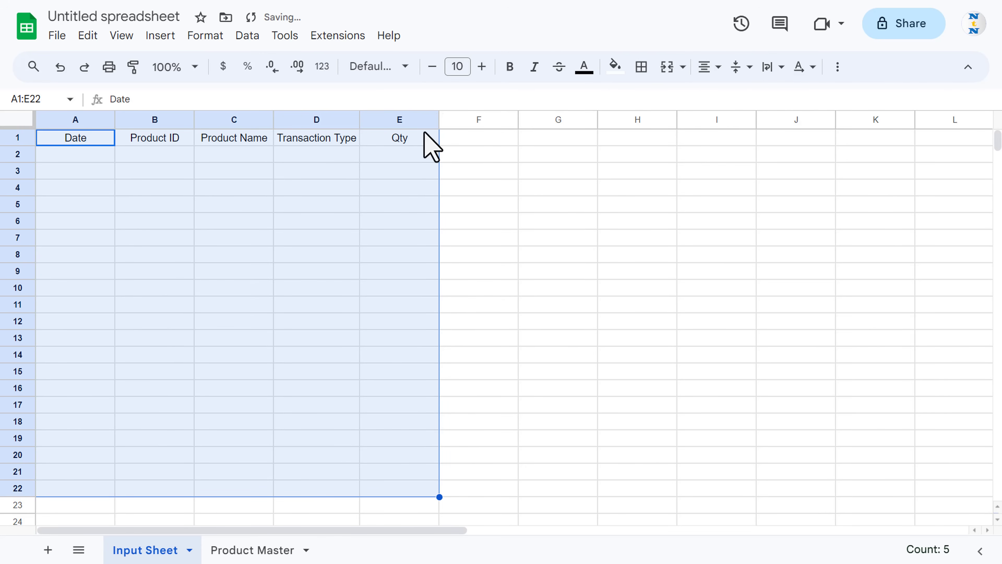
pyautogui.click(432, 66)
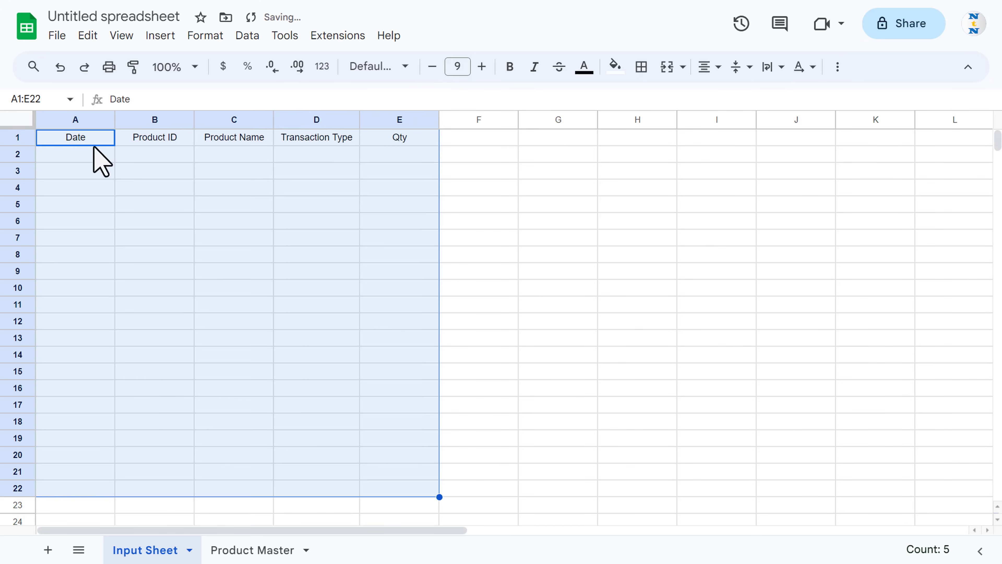
# Format the header row A1:E1 with a dark teal fill and bold white text
pyautogui.moveTo(98, 143); pyautogui.dragTo(403, 141)
pyautogui.click(616, 73)
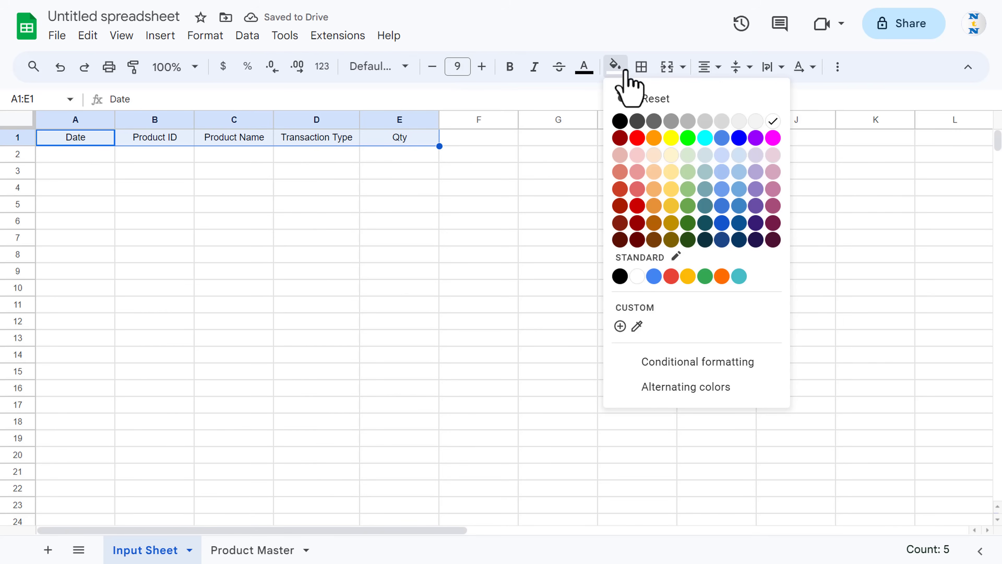
pyautogui.click(706, 224)
pyautogui.click(585, 67)
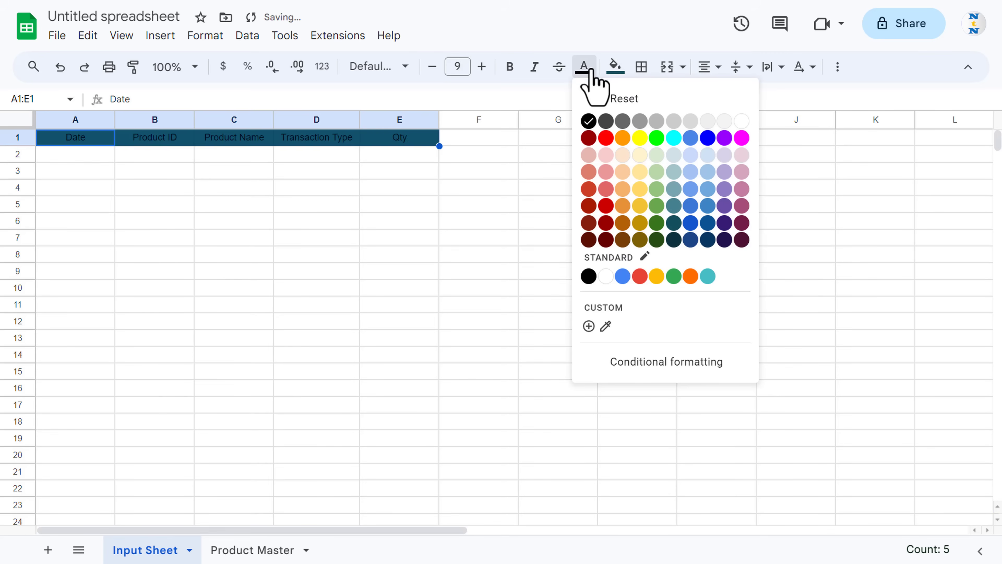
pyautogui.click(737, 123)
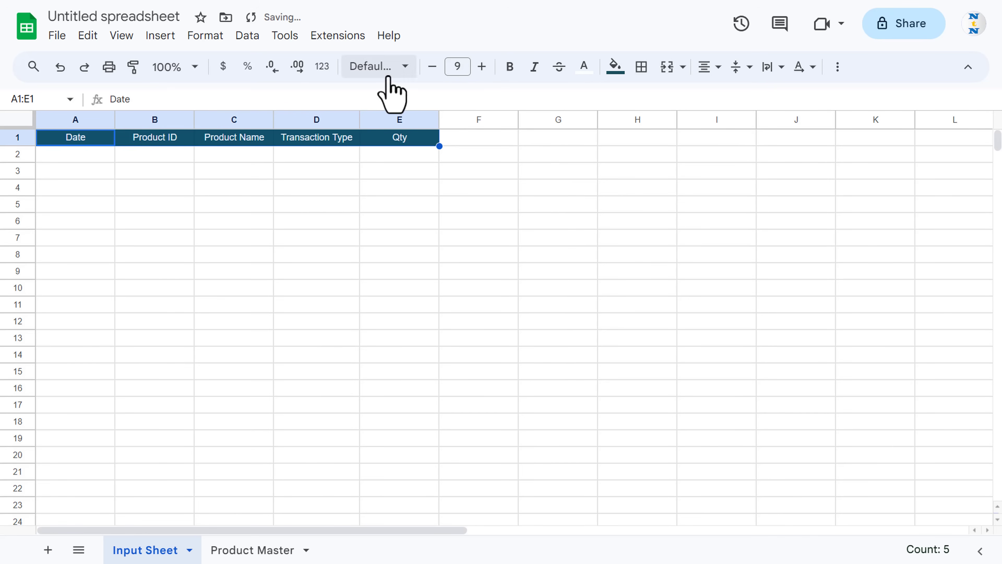
pyautogui.click(509, 67)
# Add a data validation rule to A2:A22 with the criterion Is valid date
pyautogui.click(81, 156)
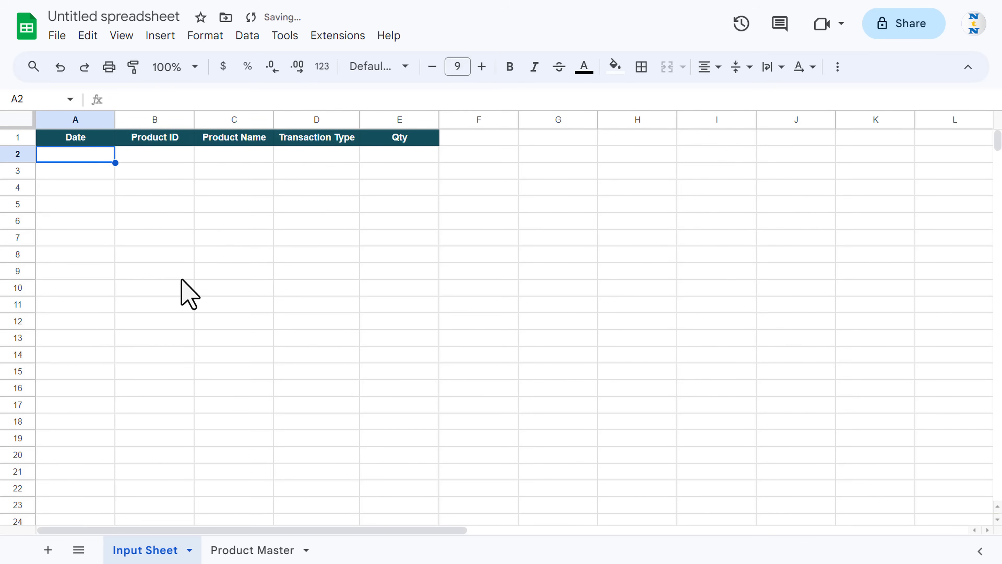
pyautogui.doubleClick(84, 155)
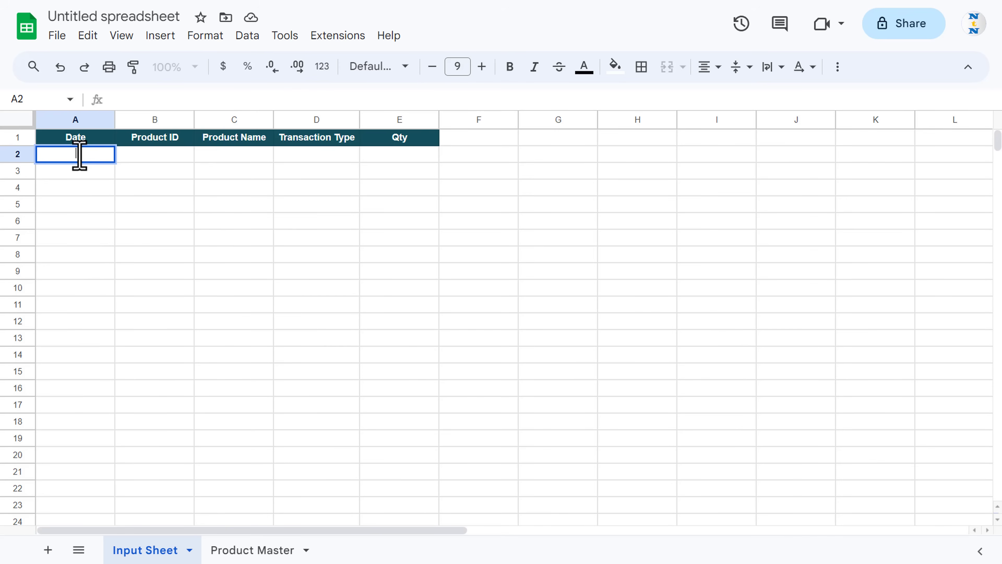
pyautogui.press('Escape')
pyautogui.keyDown('shift'); pyautogui.click(81, 490); pyautogui.keyUp('shift')
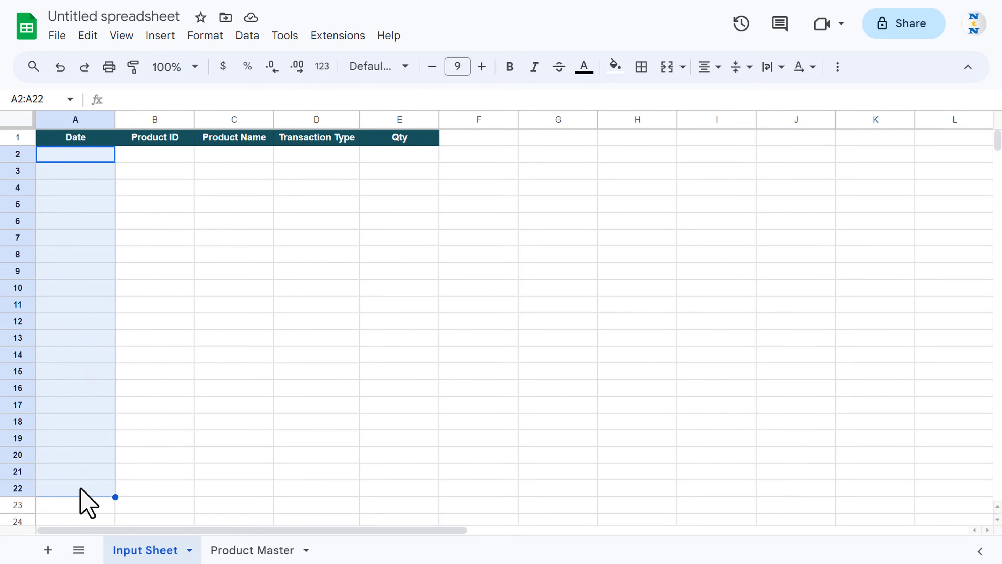
pyautogui.rightClick(78, 229)
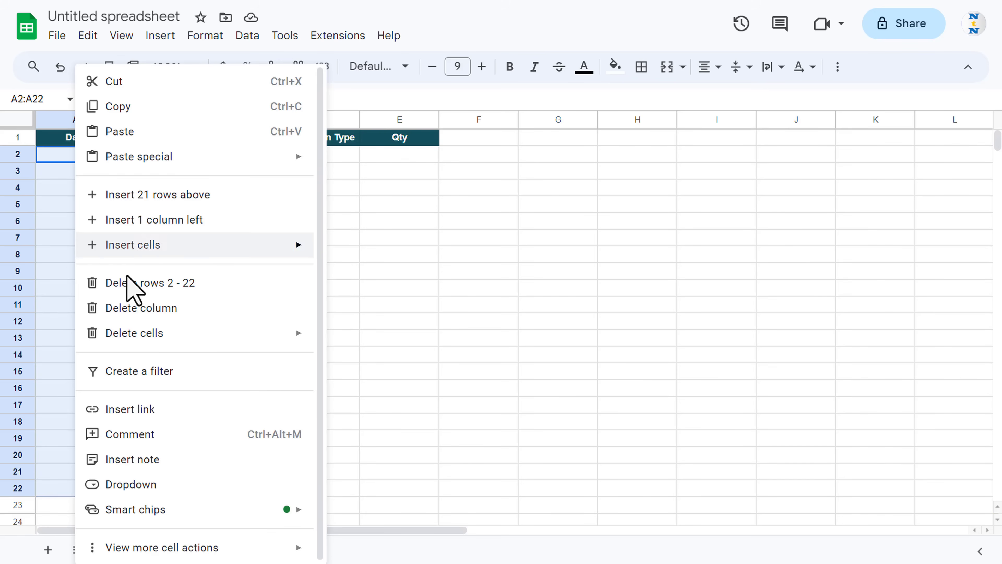
pyautogui.click(139, 483)
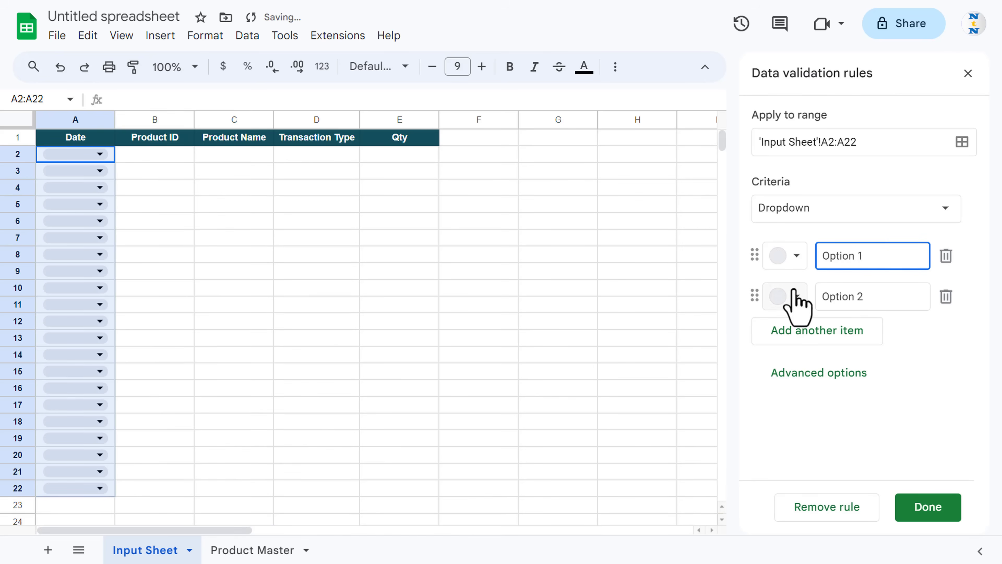
pyautogui.click(863, 214)
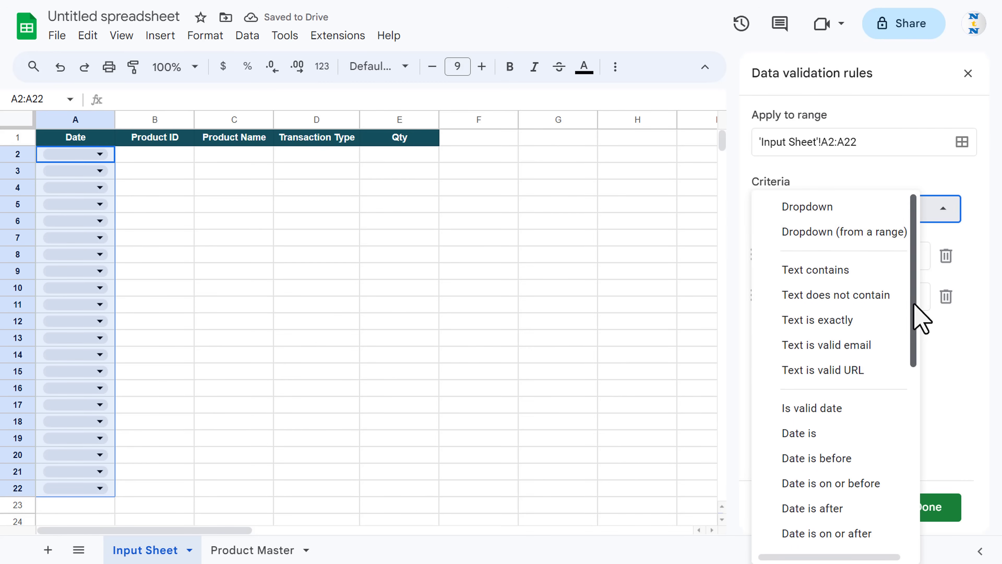
pyautogui.scroll(-1, 916, 313)
pyautogui.click(844, 385)
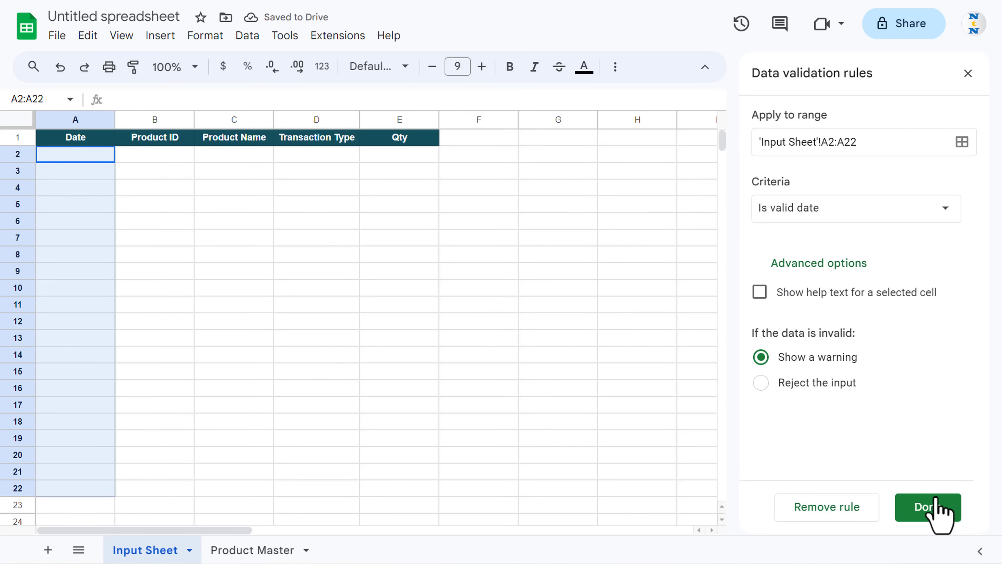
pyautogui.click(931, 507)
# Fill in the first record with the date 12/1/2023 in A2 and the product ID 10001 in B2
pyautogui.click(166, 203)
pyautogui.doubleClick(96, 156)
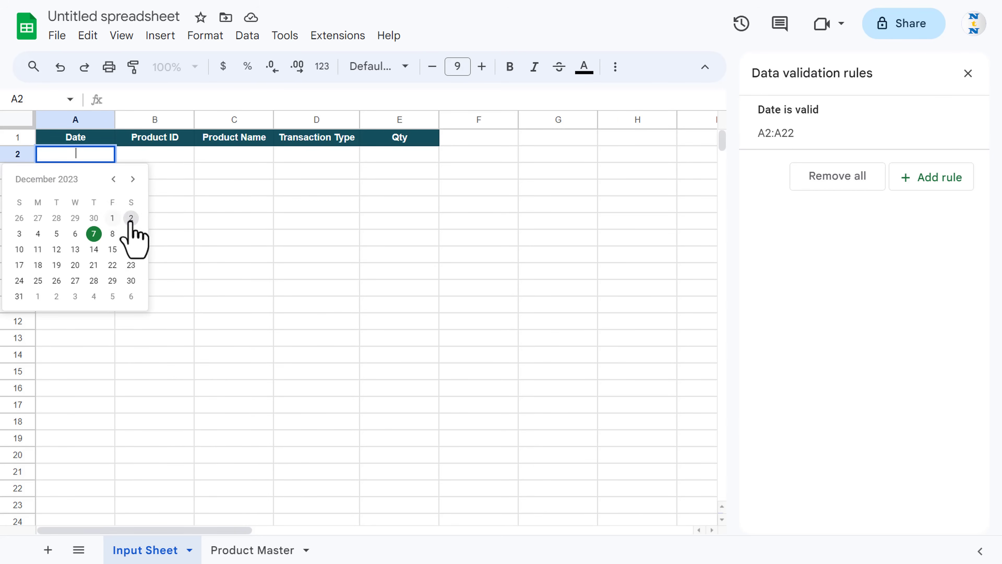
pyautogui.click(112, 218)
pyautogui.click(166, 169)
pyautogui.press('Up')
pyautogui.press('Up')
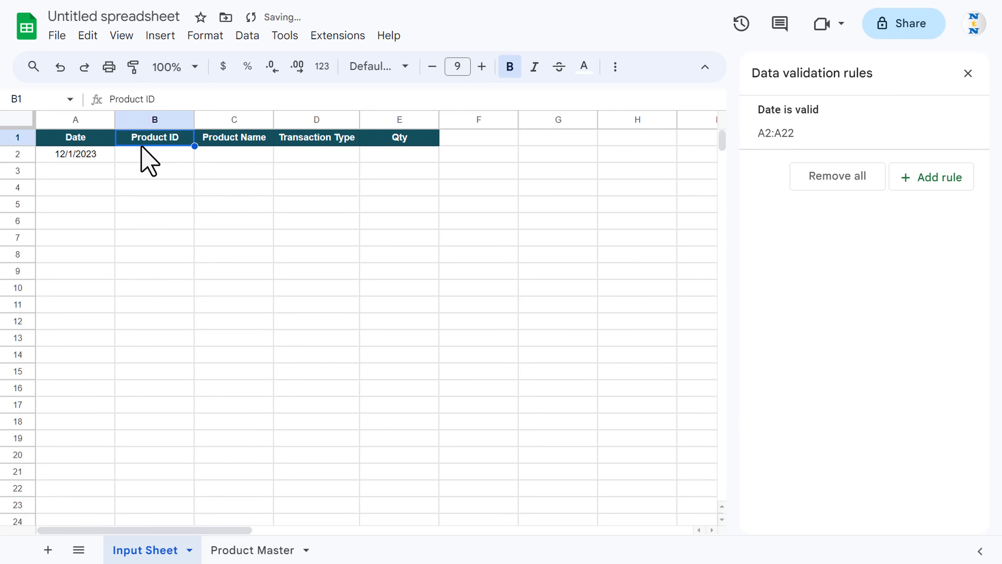
pyautogui.click(147, 154)
pyautogui.write('10001')
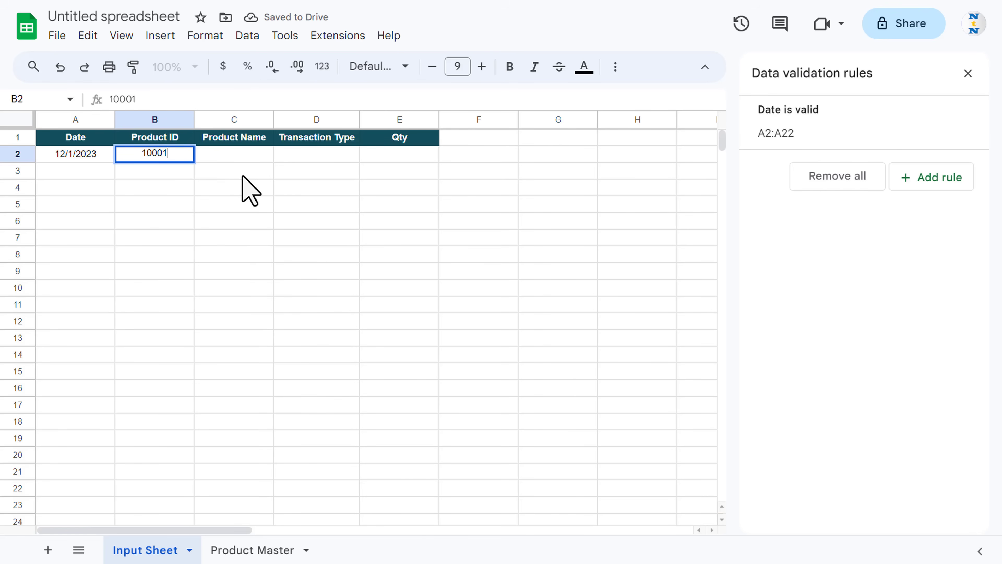
pyautogui.press('Tab')
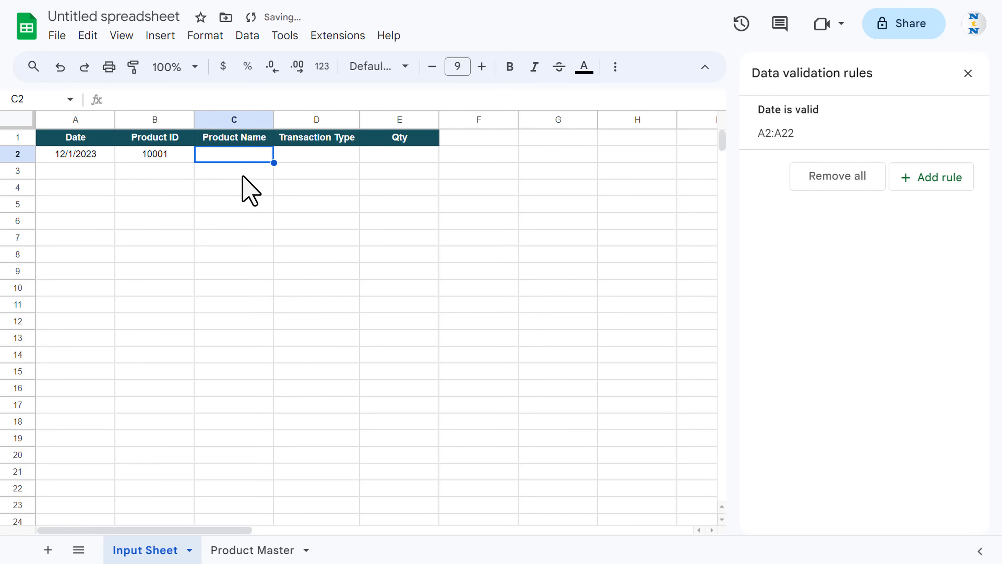
# Enter the formula =VLOOKUP(B2,'Product Master'!A:B,2,0) in C2 to look up the product name
pyautogui.write('=VLOOKUP(')
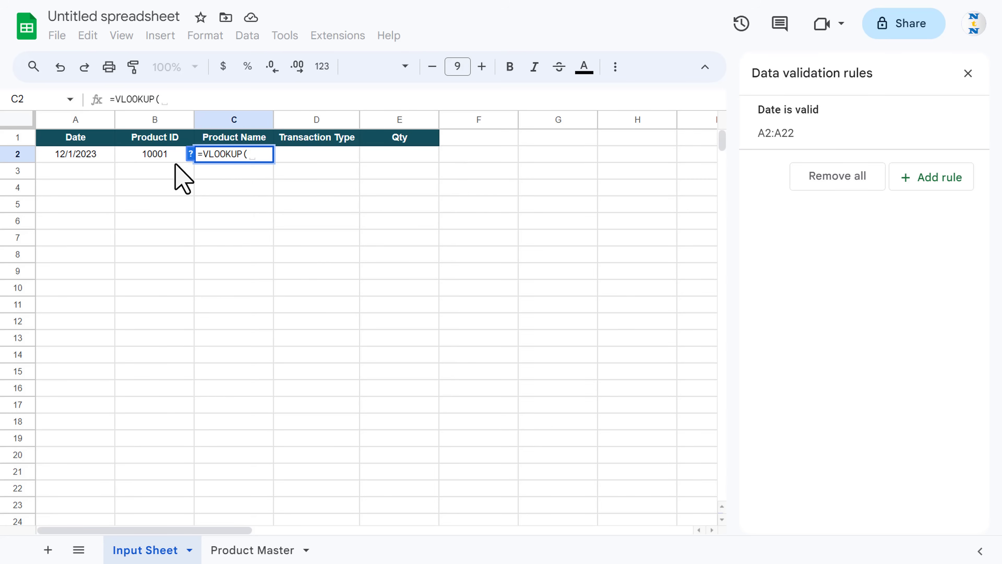
pyautogui.click(165, 155)
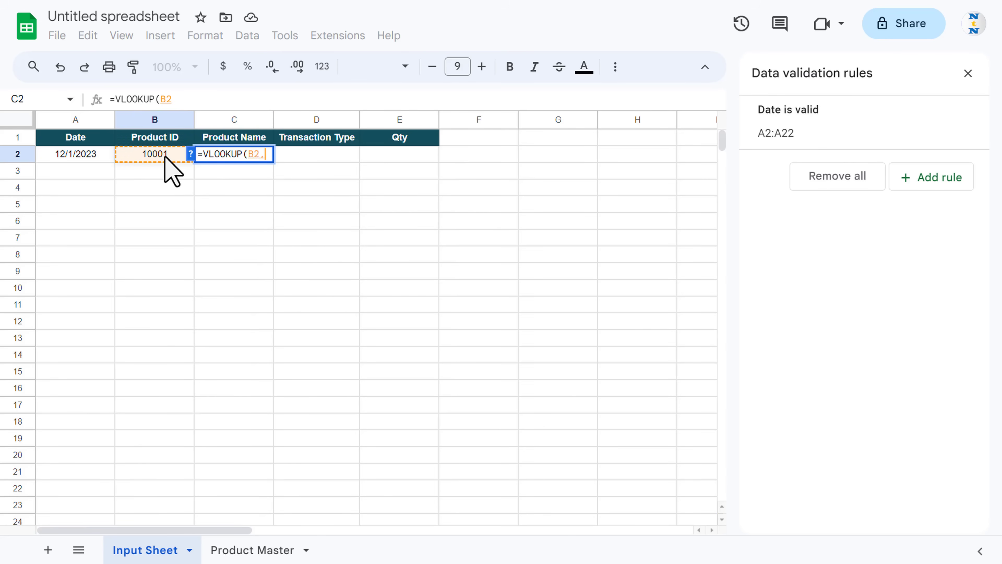
pyautogui.click(261, 550)
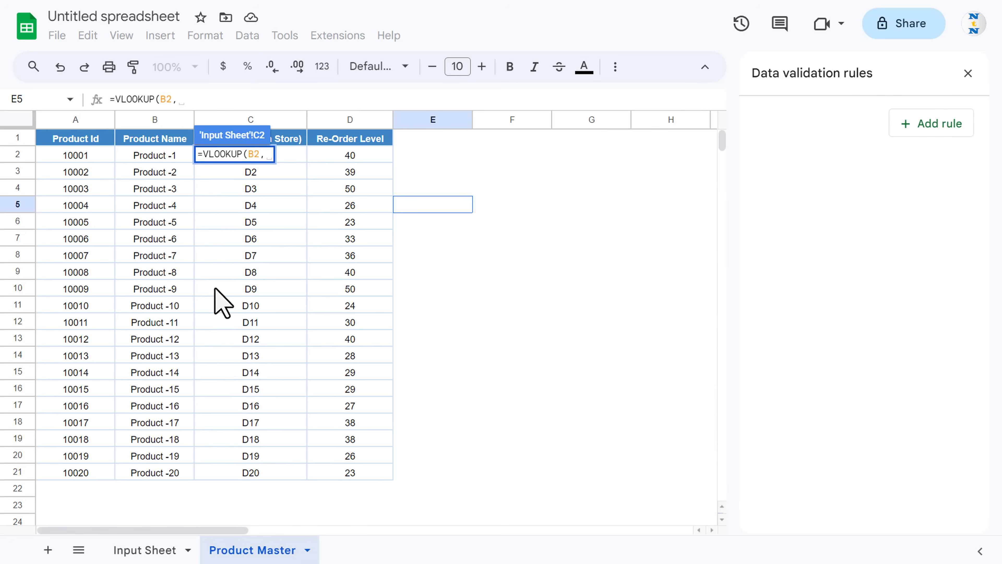
pyautogui.click(84, 119)
pyautogui.hotkey('shift', 'Right')
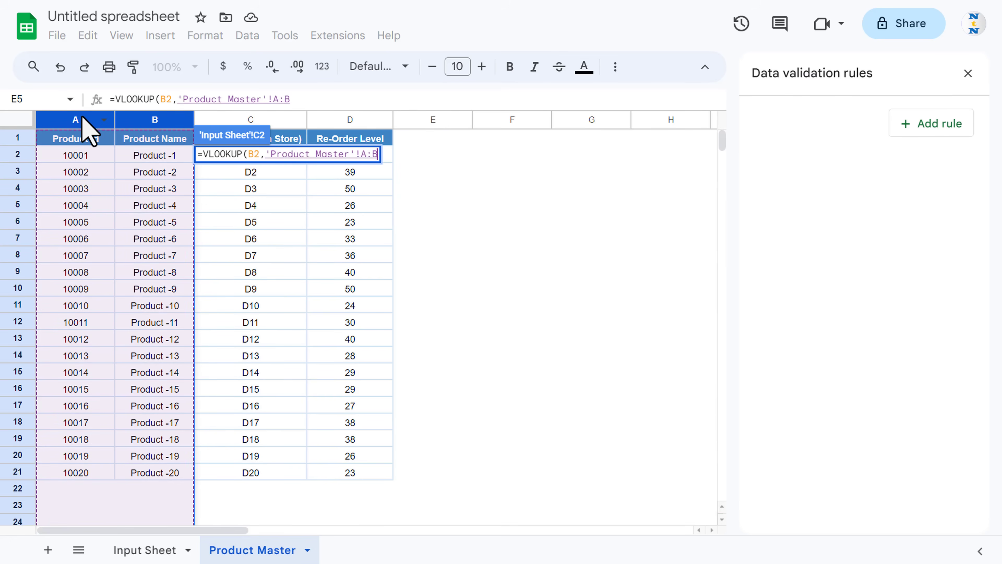
pyautogui.write(',2,0')
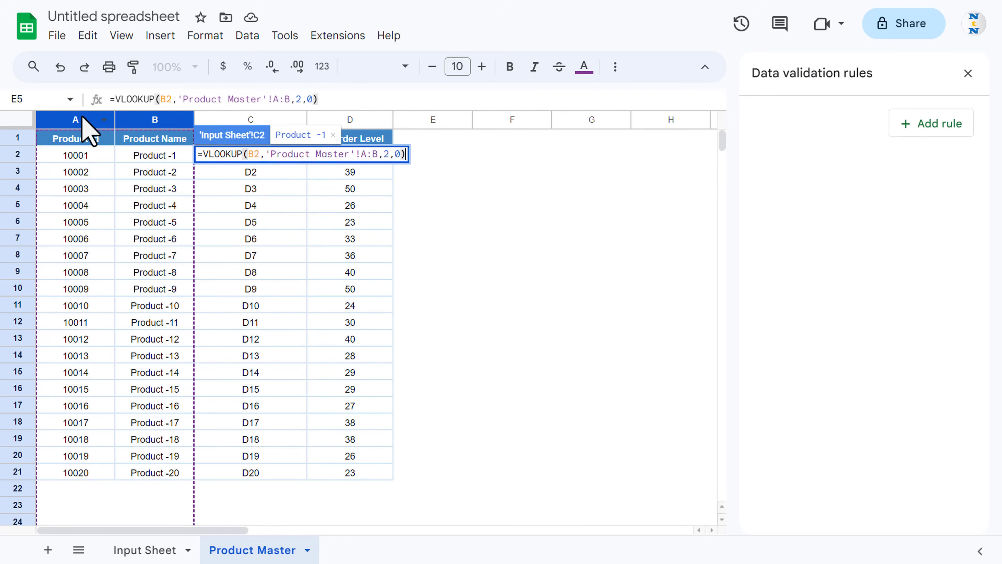
pyautogui.press('Return')
pyautogui.press('Up')
pyautogui.press('Down')
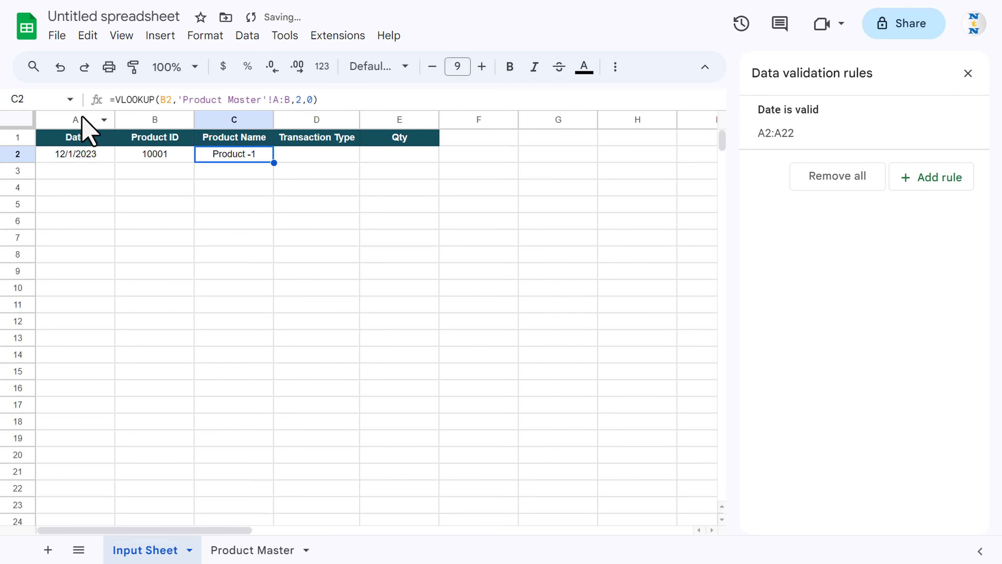
# Test the lookup with the product ID 1001 in B2 and undo the change
pyautogui.press('Left')
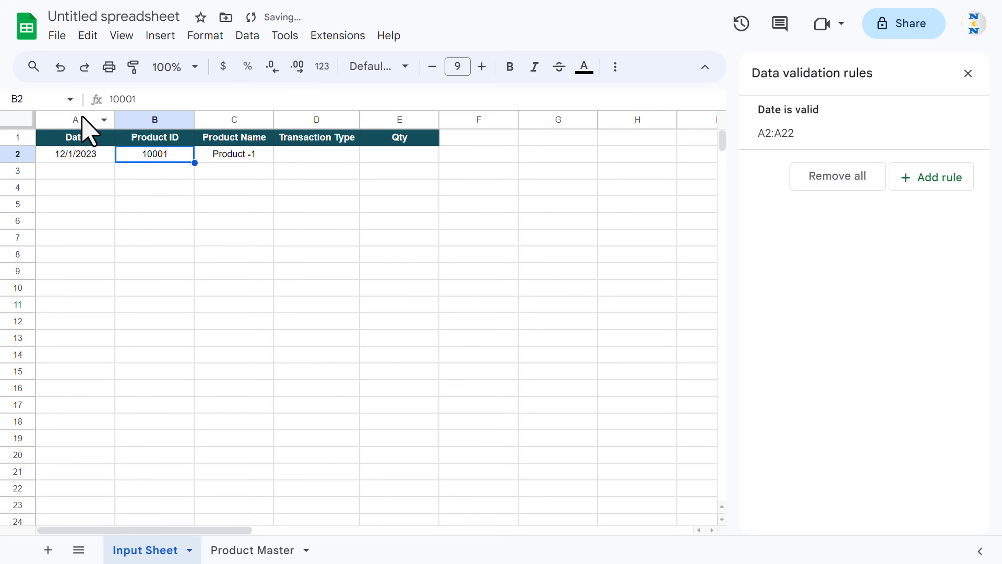
pyautogui.write('10')
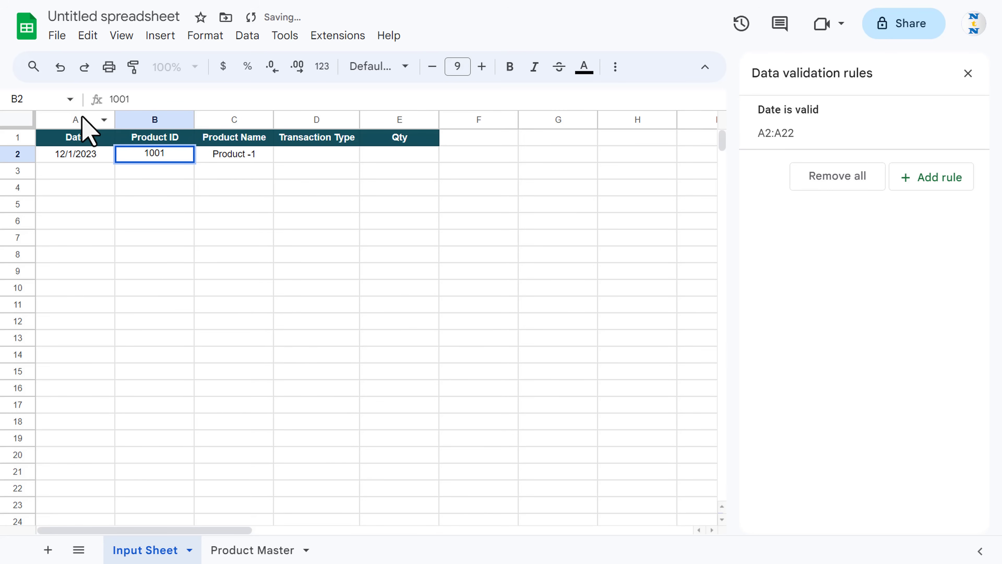
pyautogui.press('Return')
pyautogui.press('Up')
pyautogui.press('Right')
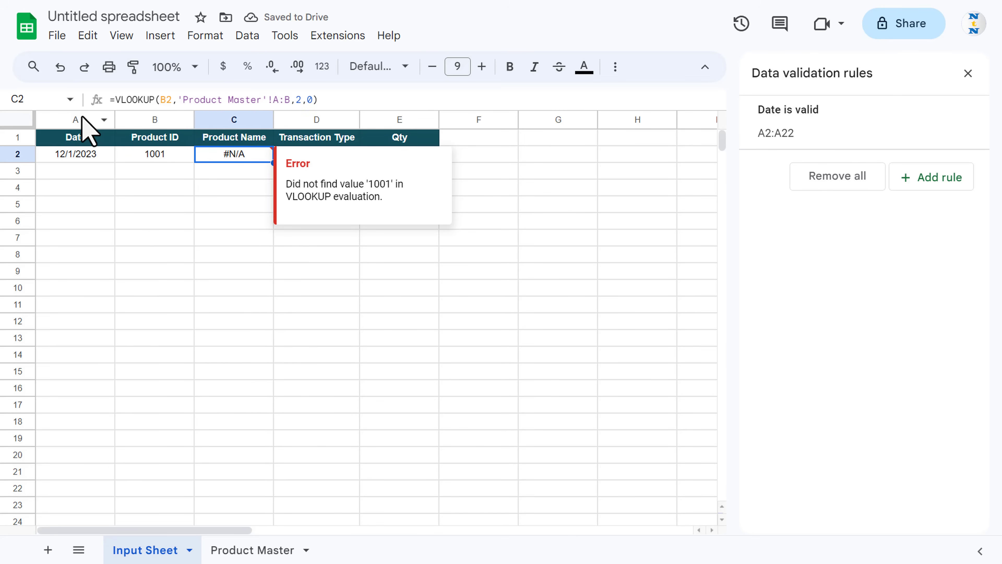
pyautogui.hotkey('ctrl', 'z')
pyautogui.press('Right')
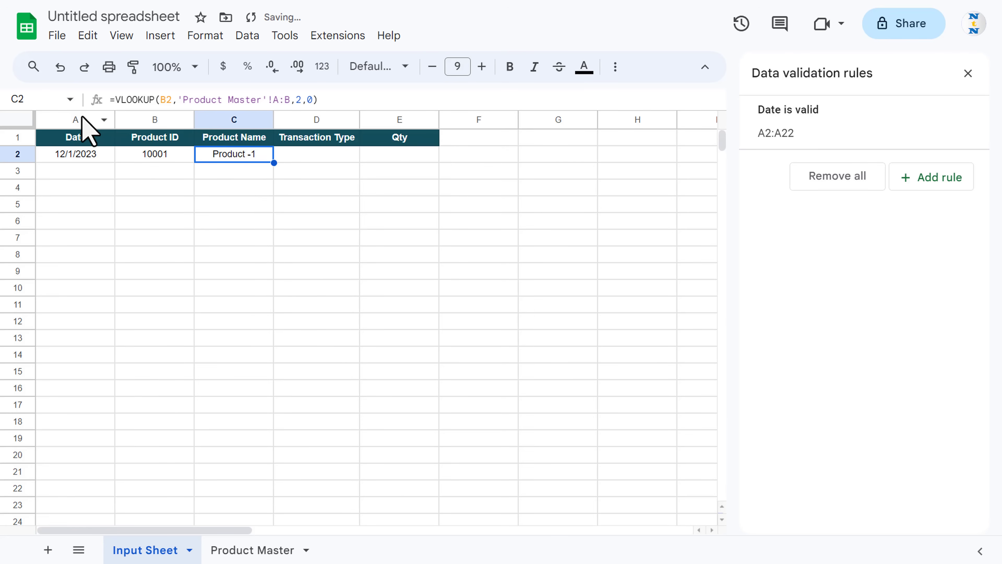
# Wrap the C2 lookup in IFERROR with an empty string ("") as the fallback value
pyautogui.click(115, 99)
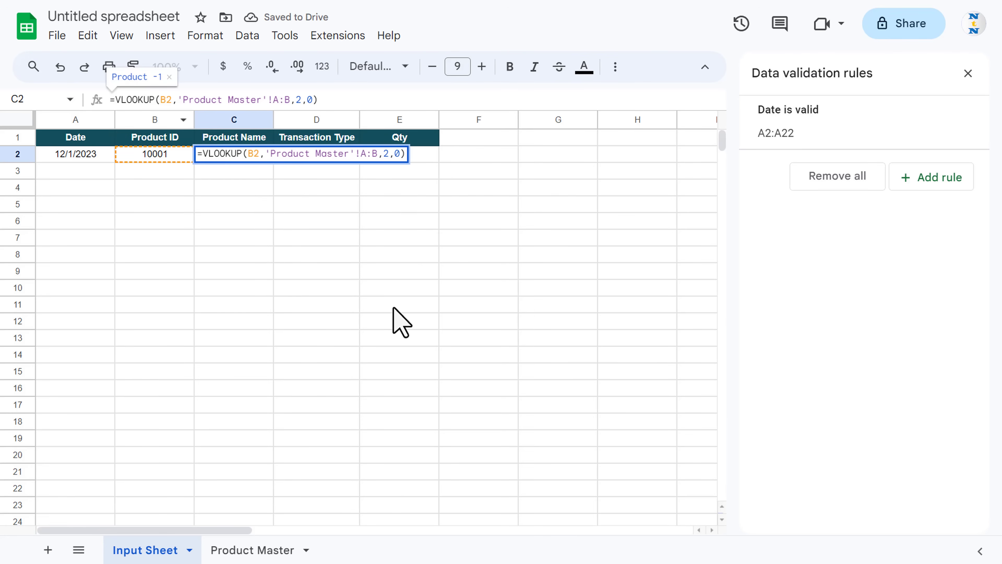
pyautogui.write('IFE')
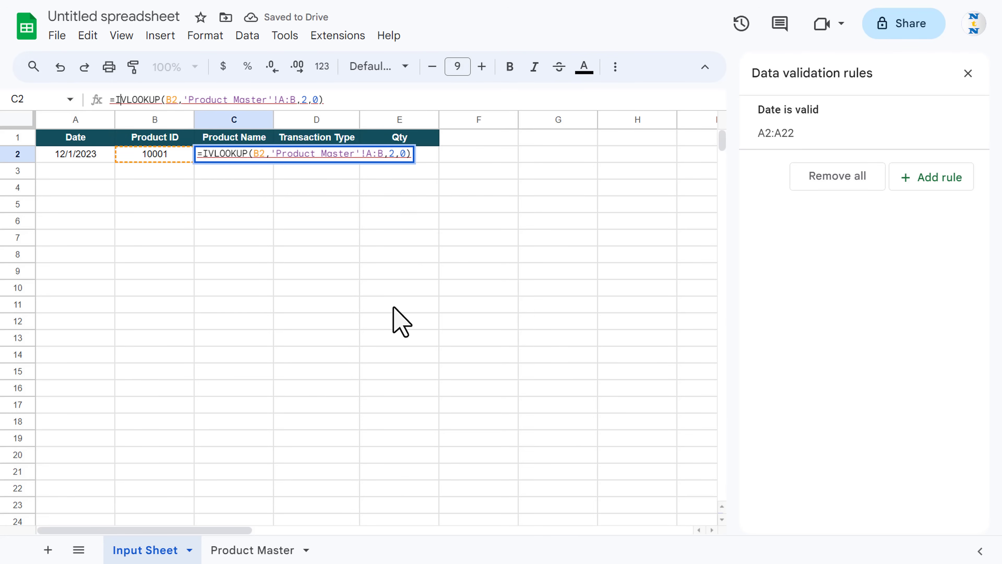
pyautogui.write('RROR(')
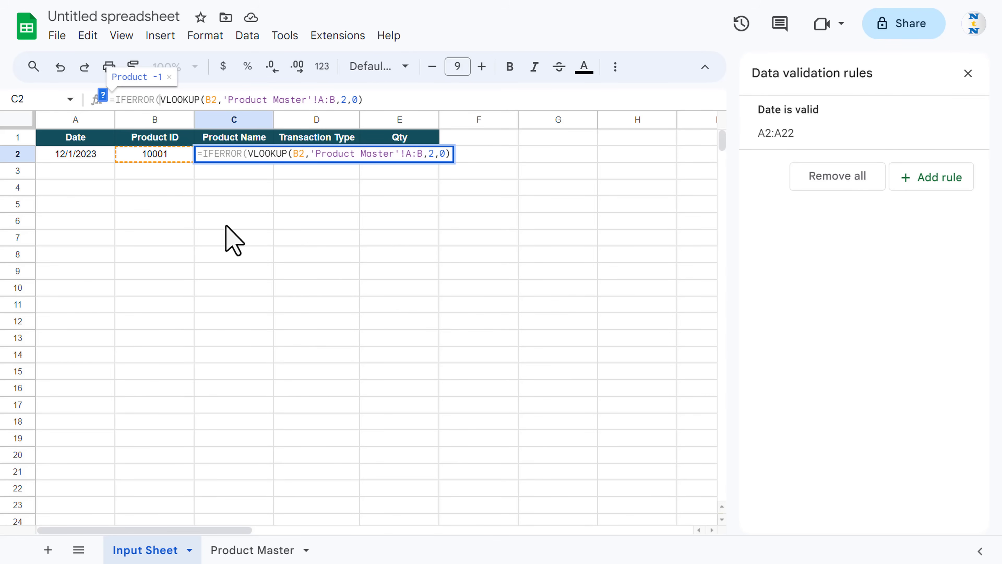
pyautogui.click(381, 103)
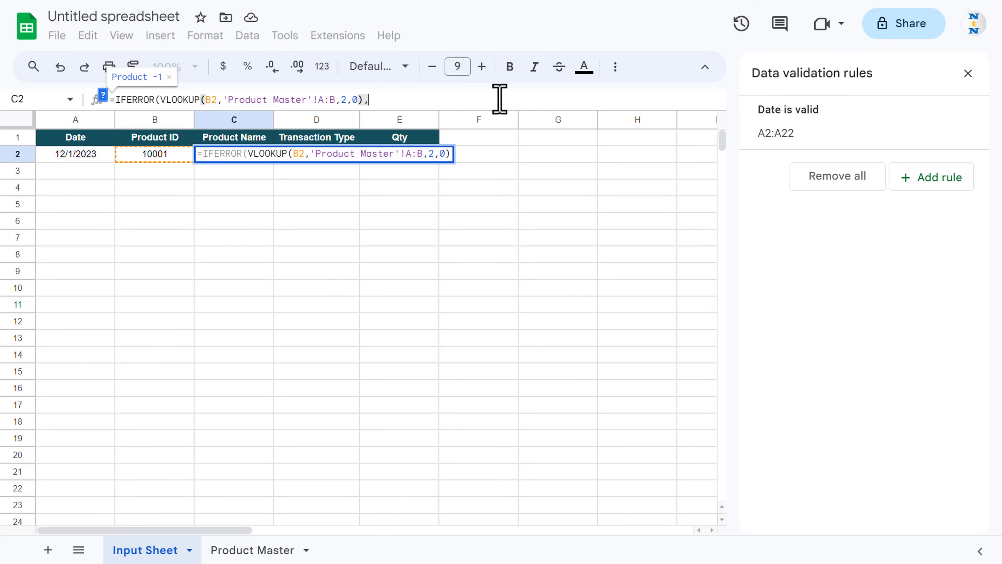
pyautogui.write(',"')
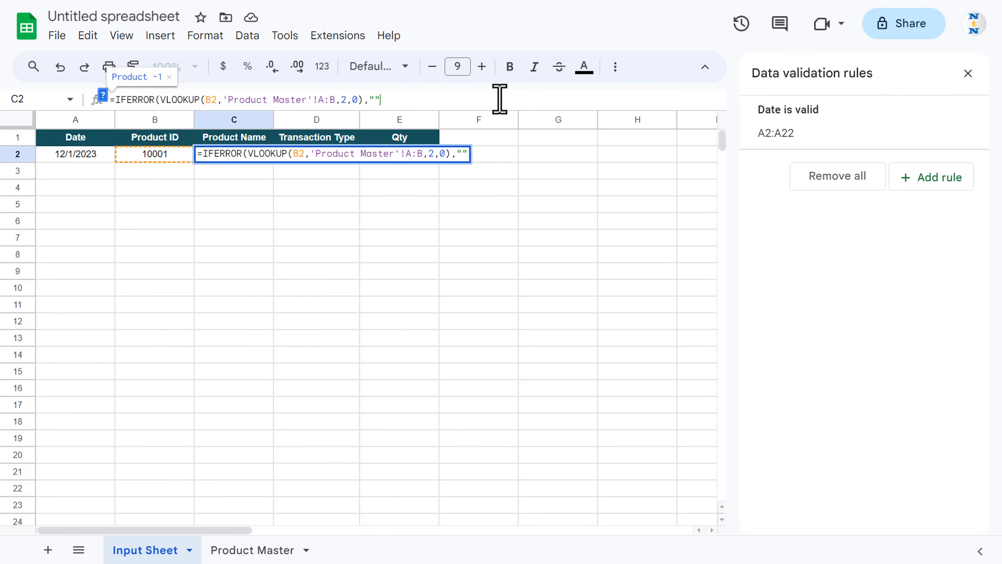
pyautogui.press('Return')
pyautogui.press('Up')
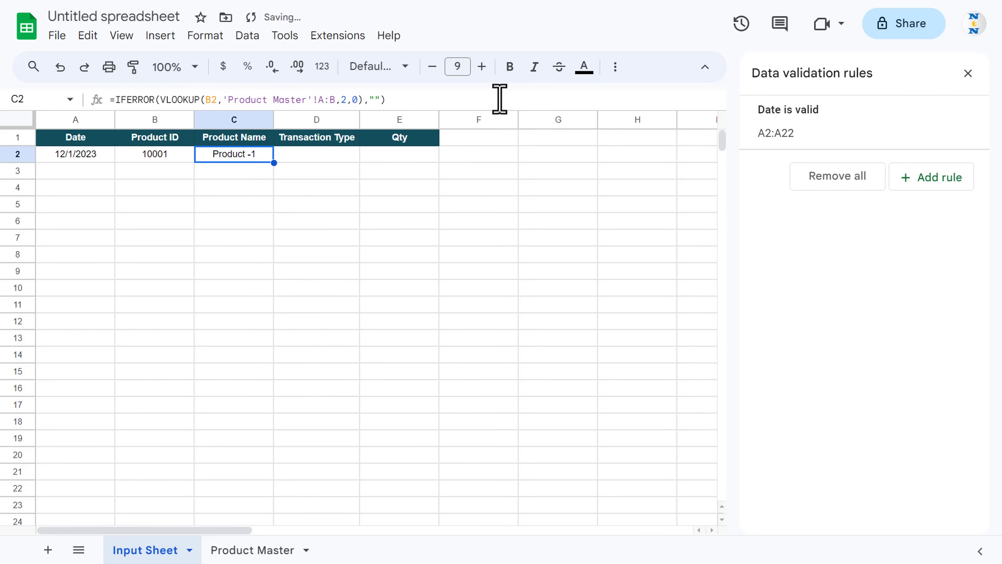
# Add a dropdown data validation rule to D2:D22 with the options In and Out
pyautogui.press('Right')
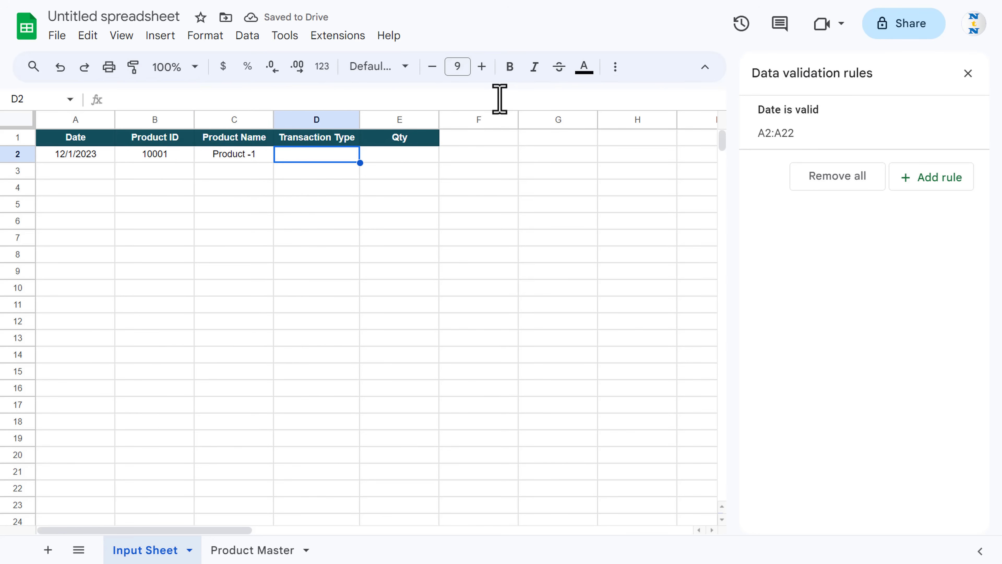
pyautogui.keyDown('shift'); pyautogui.click(328, 491); pyautogui.keyUp('shift')
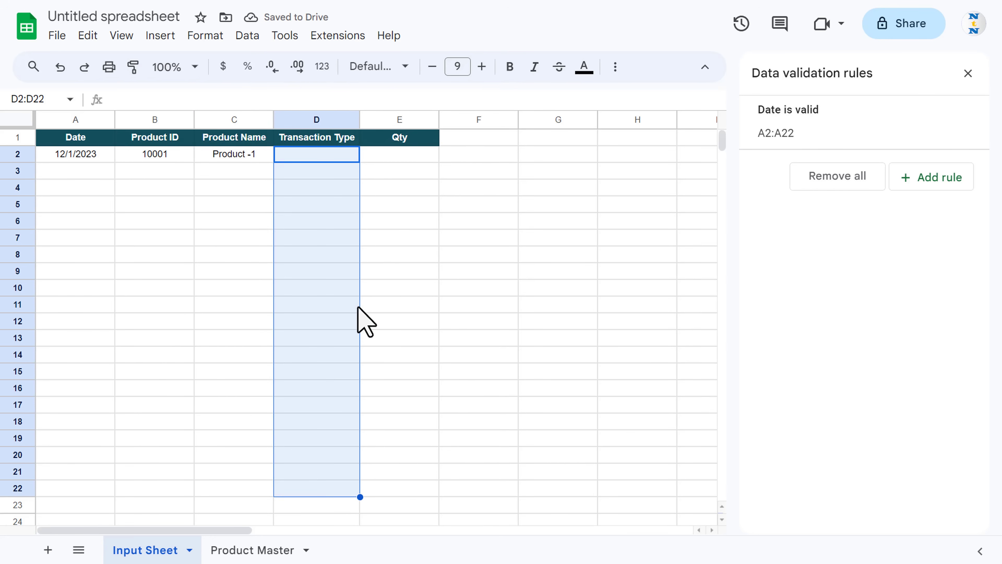
pyautogui.click(936, 185)
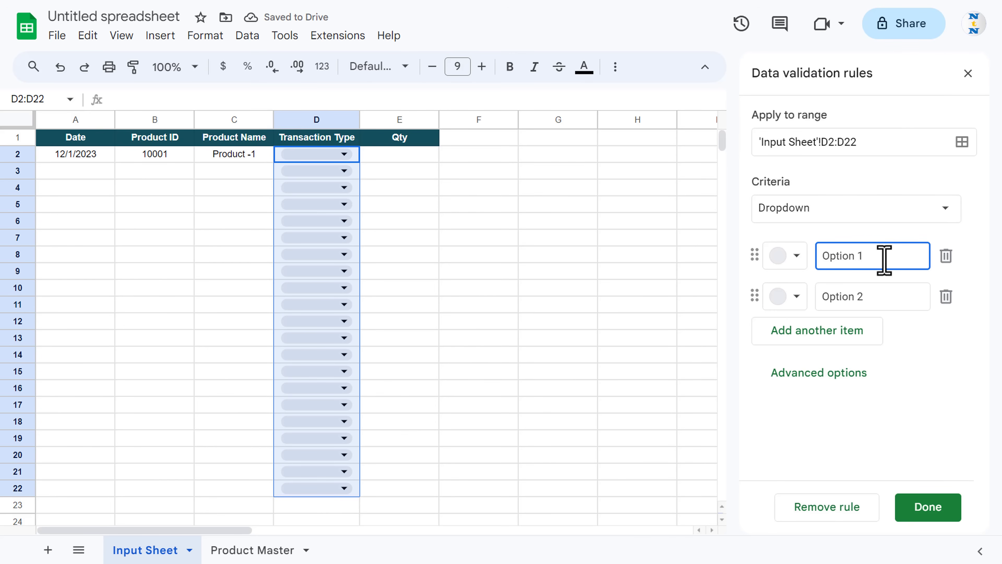
pyautogui.moveTo(884, 260); pyautogui.dragTo(819, 261)
pyautogui.write('iN')
pyautogui.press('BackSpace')
pyautogui.press('BackSpace')
pyautogui.write('In')
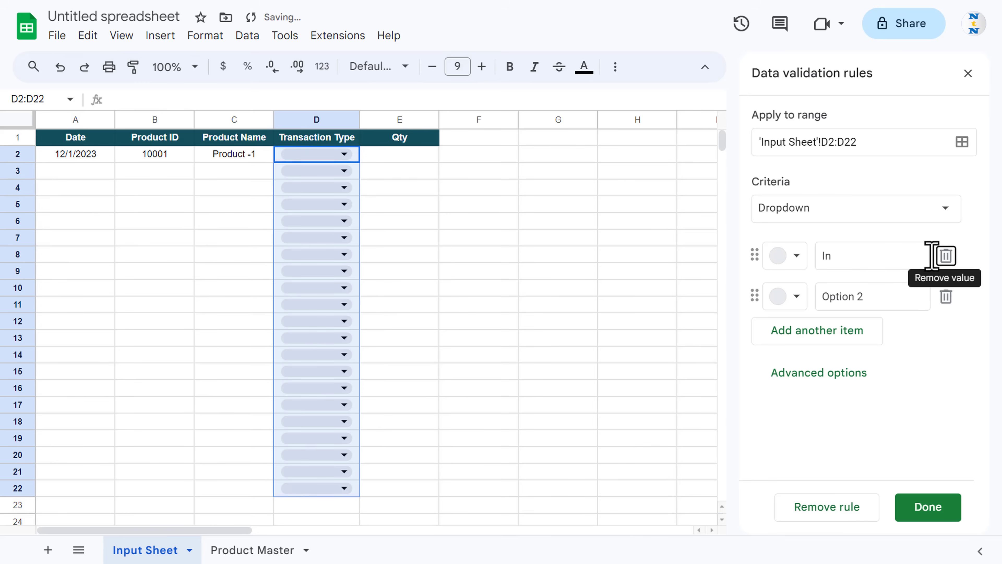
pyautogui.click(884, 299)
pyautogui.moveTo(884, 299); pyautogui.dragTo(818, 296)
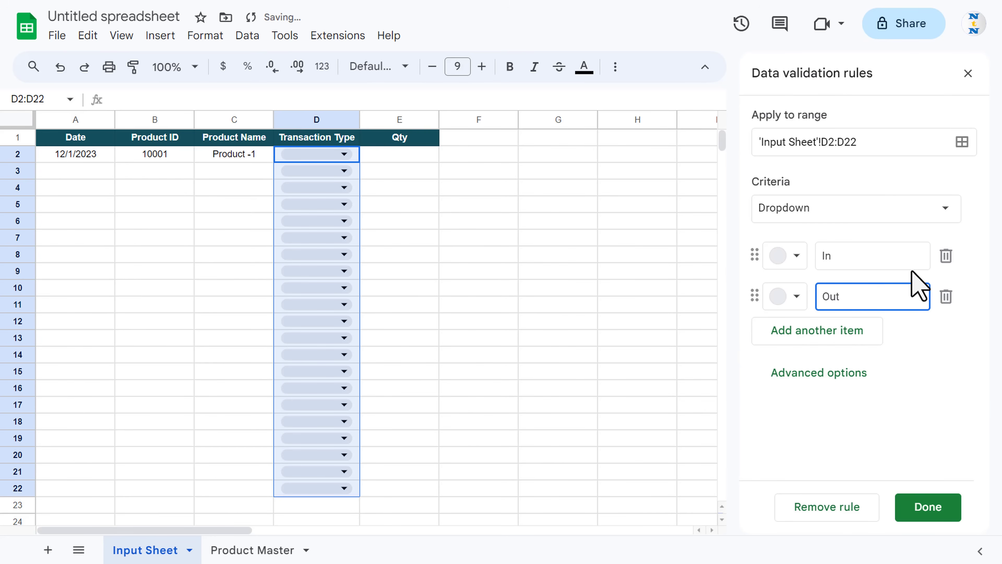
# Color the In option light green and the Out option light orange, and save the dropdown rule
pyautogui.click(794, 256)
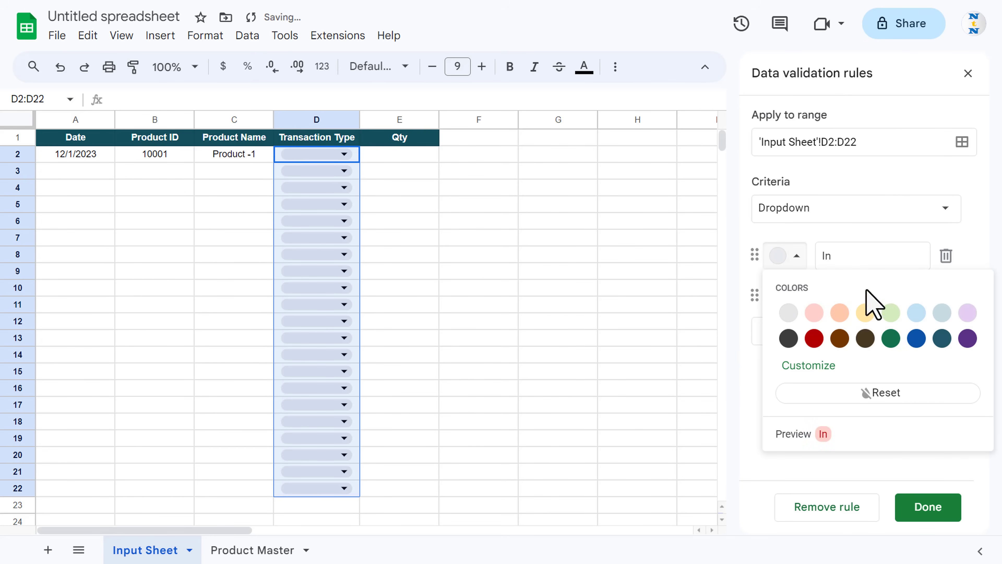
pyautogui.click(890, 315)
pyautogui.click(797, 297)
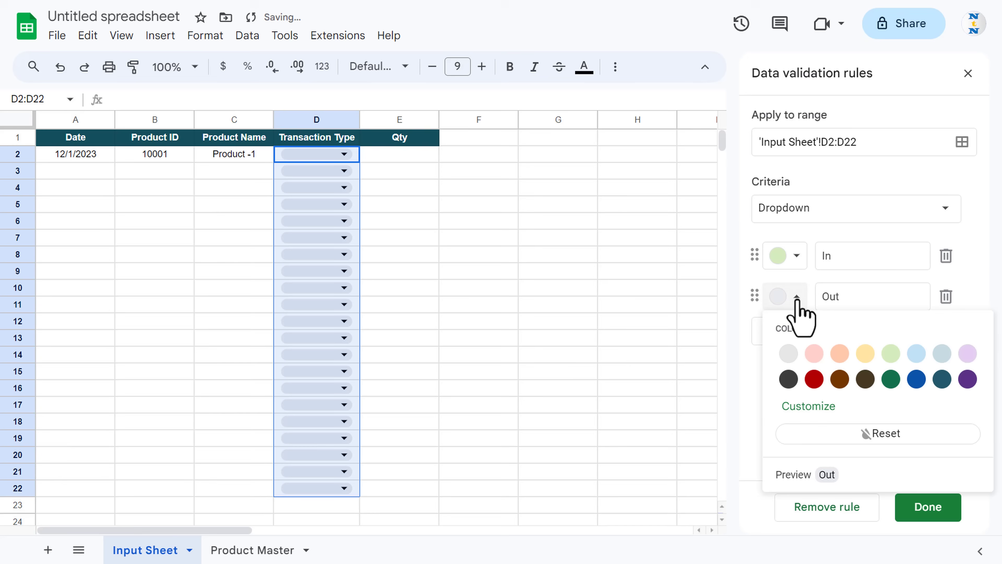
pyautogui.click(840, 359)
pyautogui.click(938, 510)
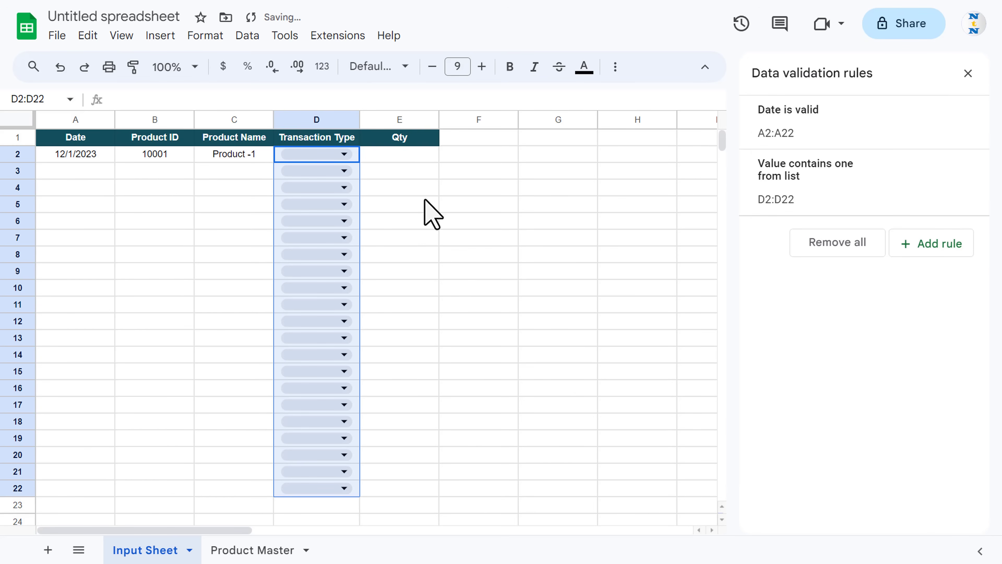
# Complete the first record with the transaction type In in D2 and the quantity 100 in E2
pyautogui.click(418, 156)
pyautogui.click(343, 155)
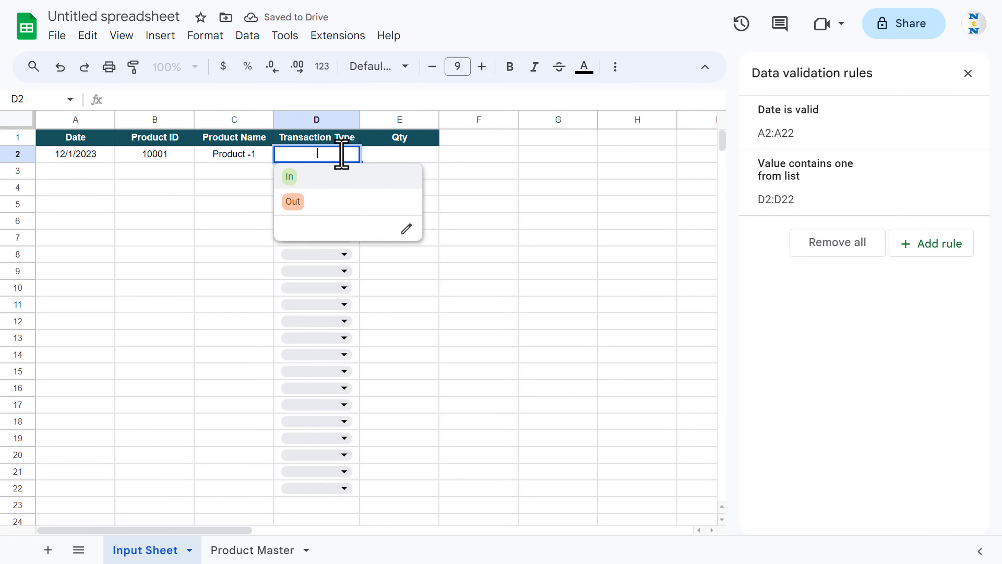
pyautogui.click(321, 186)
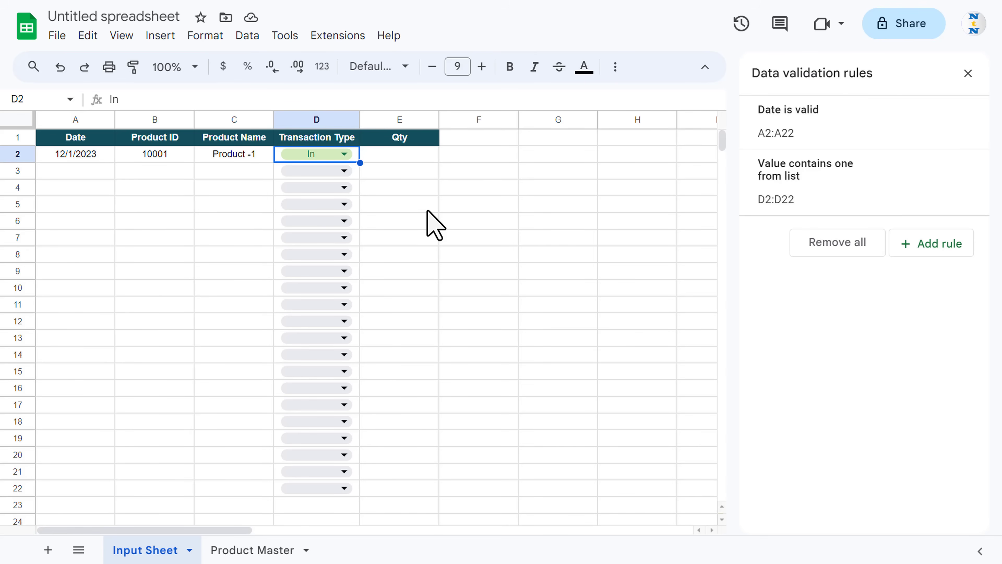
pyautogui.press('Tab')
pyautogui.write('100')
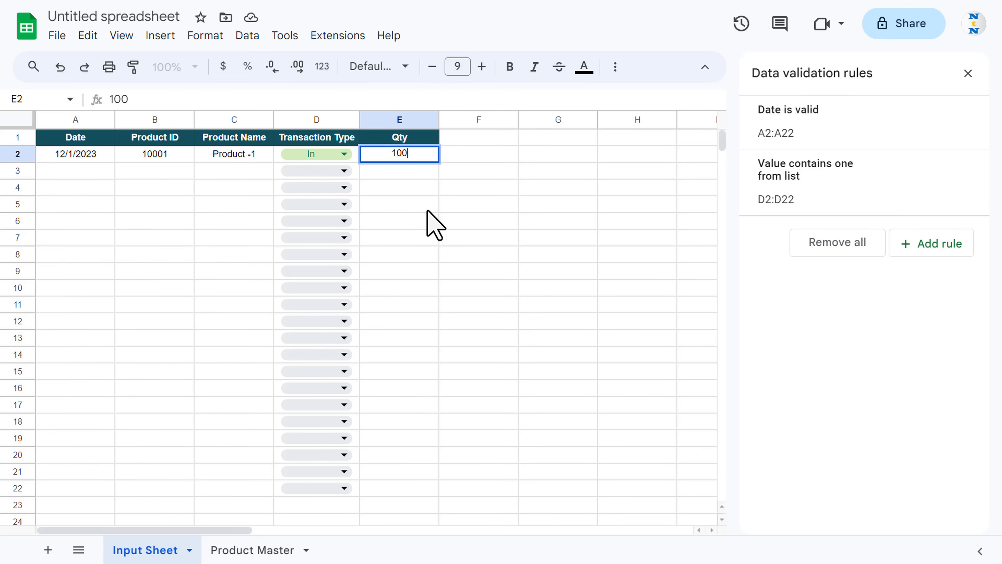
pyautogui.press('Left')
# Fill the product name formula from C2 down through C22
pyautogui.press('Left')
pyautogui.keyDown('shift'); pyautogui.click(247, 488); pyautogui.keyUp('shift')
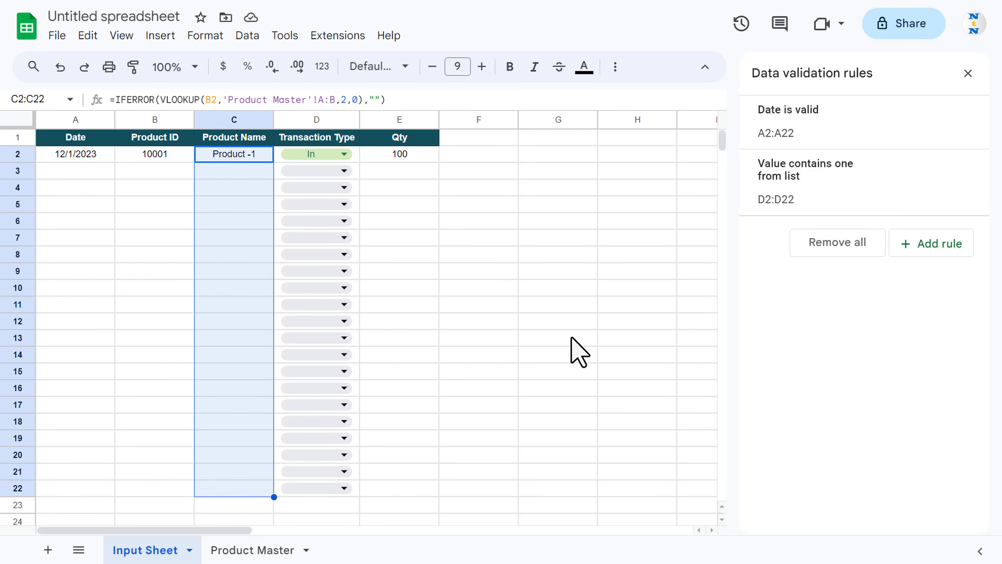
pyautogui.hotkey('ctrl', 'd')
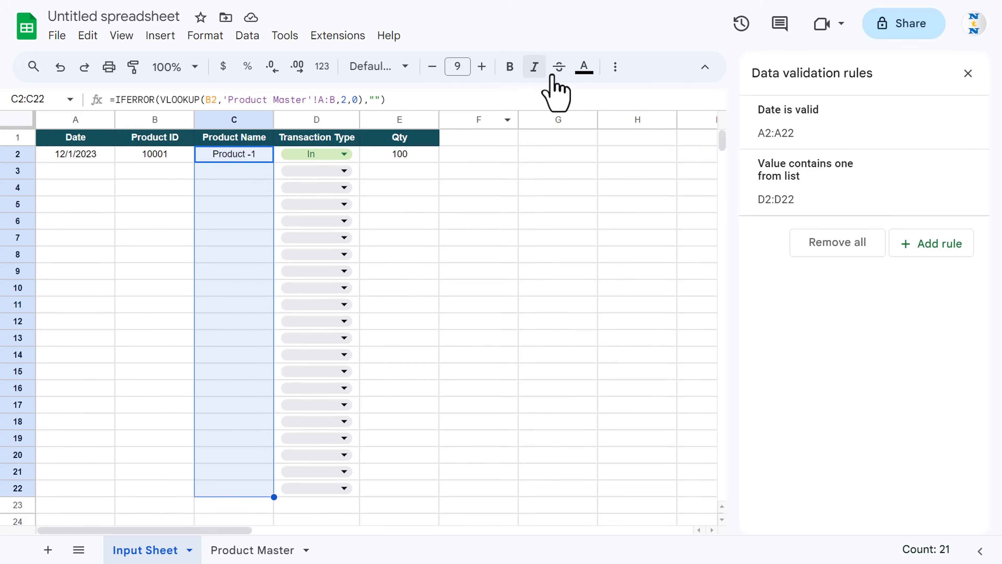
# Close the data validation rules and shade the product name cells C2:C22 light gray
pyautogui.click(968, 73)
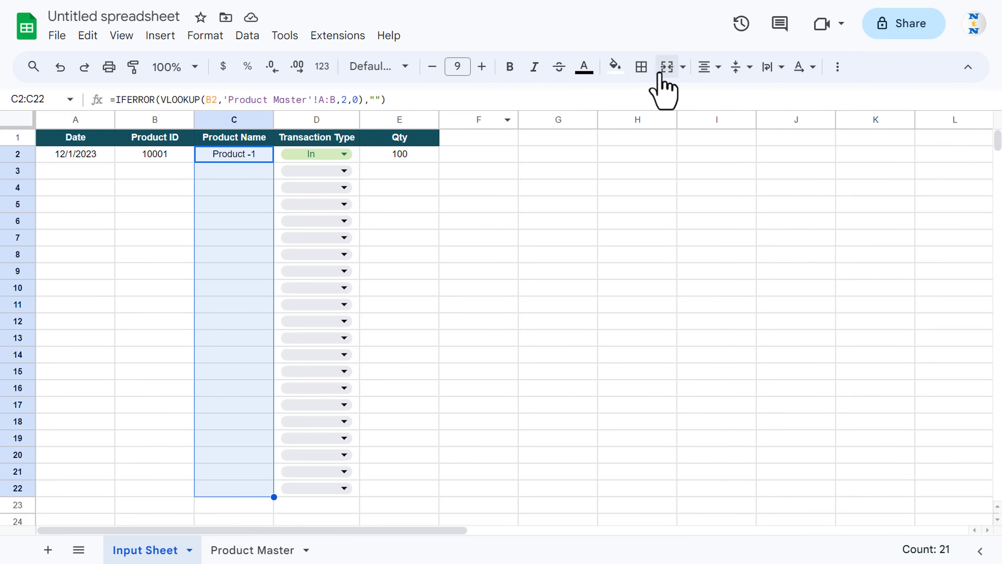
pyautogui.click(616, 67)
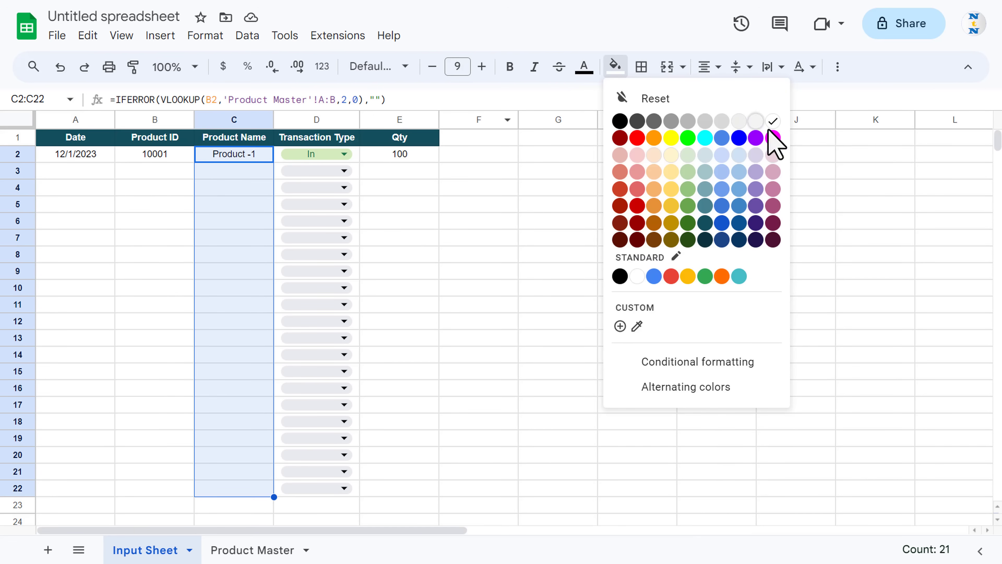
pyautogui.click(739, 123)
pyautogui.click(240, 209)
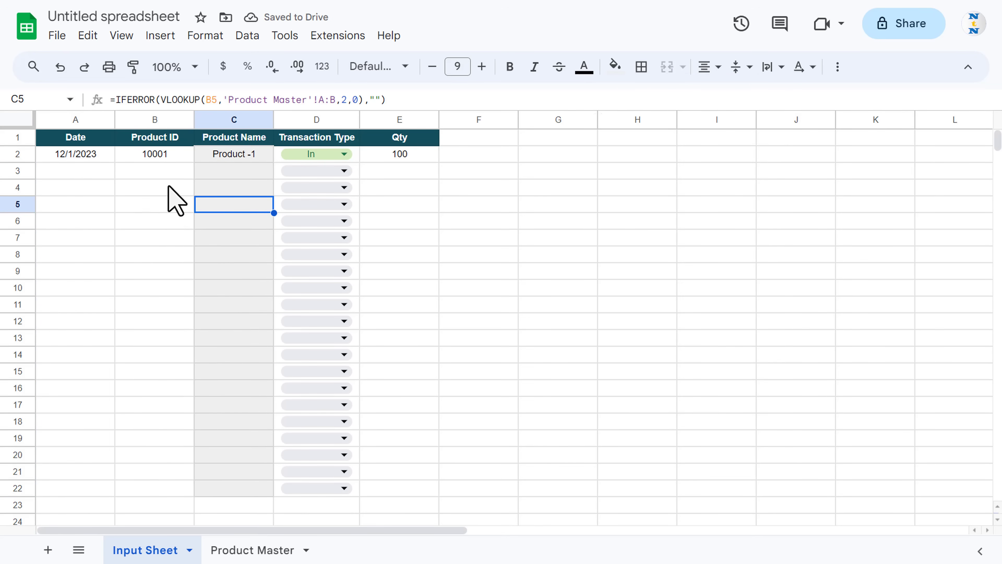
# Start the second record with product ID 10002 in B3 and the date 12/1/2023 in A3
pyautogui.click(162, 172)
pyautogui.write('100')
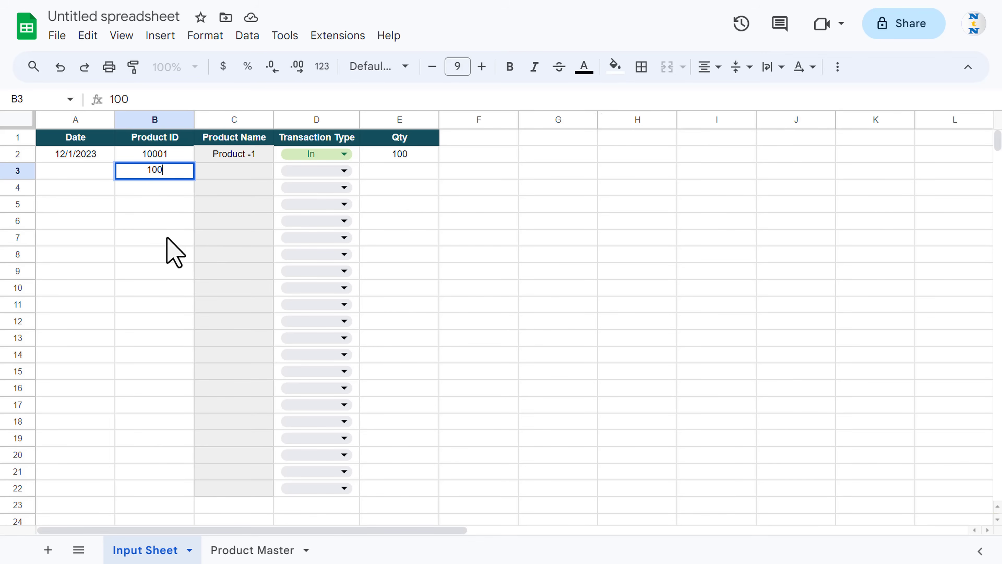
pyautogui.write('02')
pyautogui.press('Return')
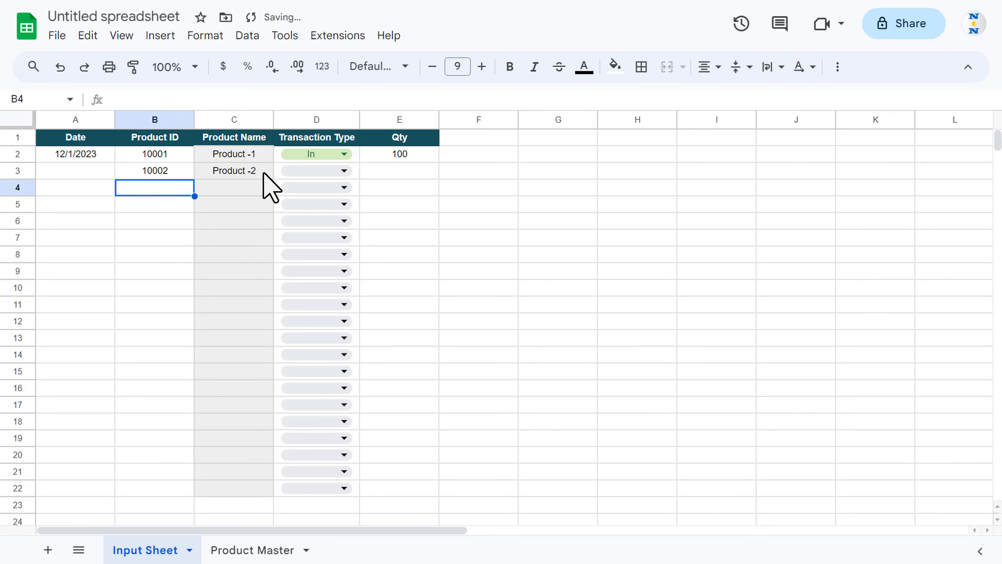
pyautogui.doubleClick(91, 173)
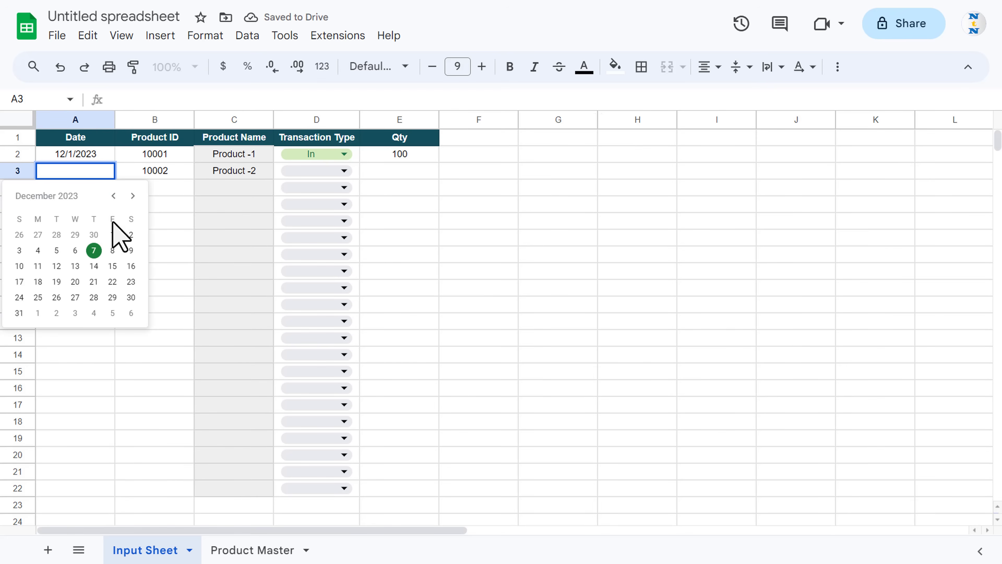
pyautogui.click(112, 234)
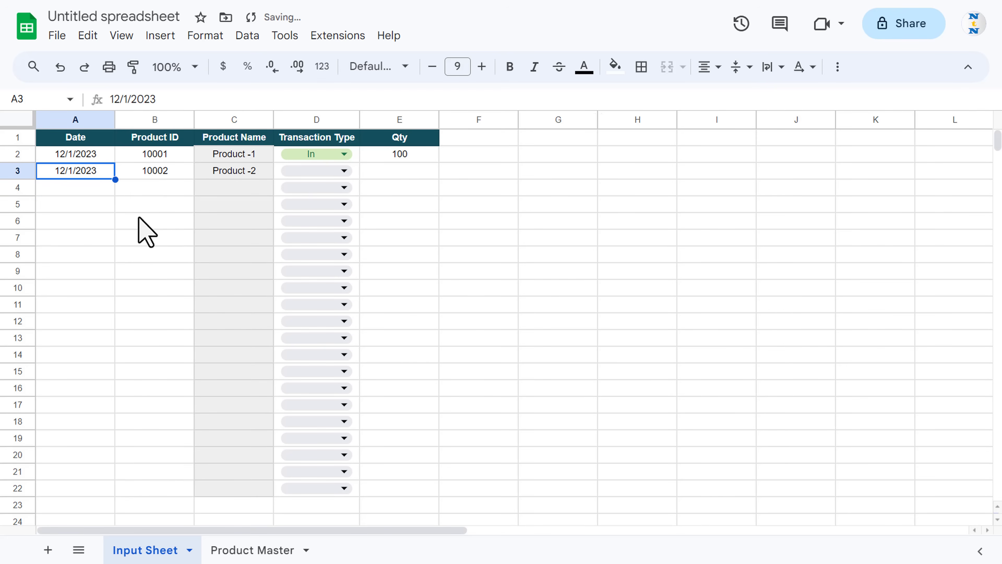
# Complete the second record with the transaction type In in D3 and the quantity 100 in E3
pyautogui.click(344, 170)
pyautogui.click(294, 194)
pyautogui.click(411, 172)
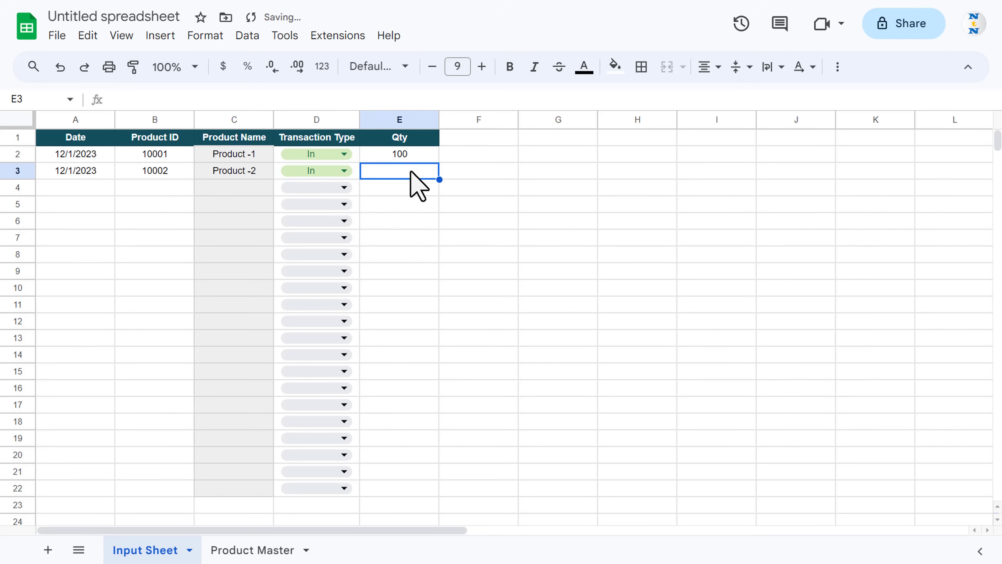
pyautogui.write('100')
pyautogui.press('Return')
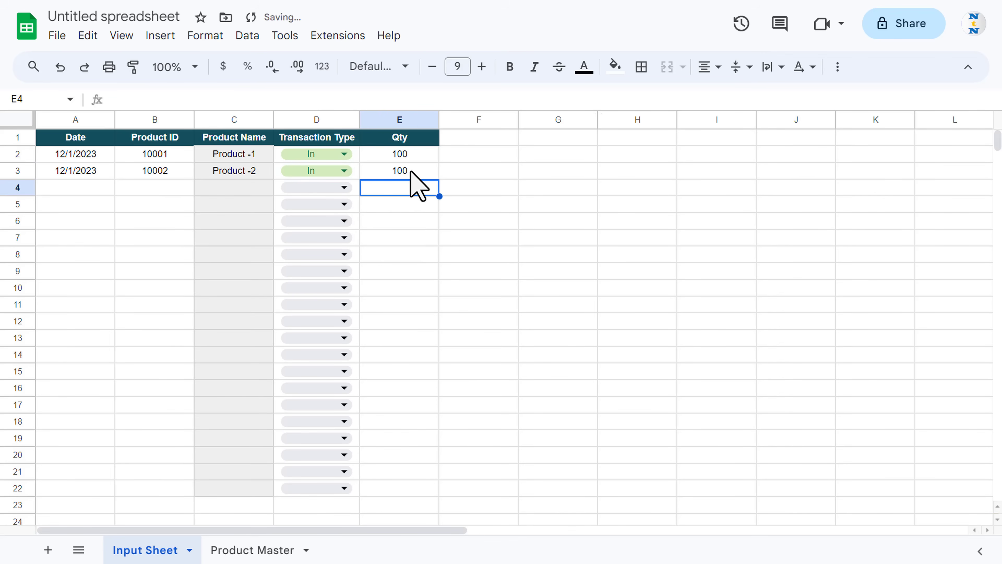
# Copy all product IDs from A2:A21 of the Product Master sheet into the Input Sheet's Product ID column starting at B2
pyautogui.click(156, 157)
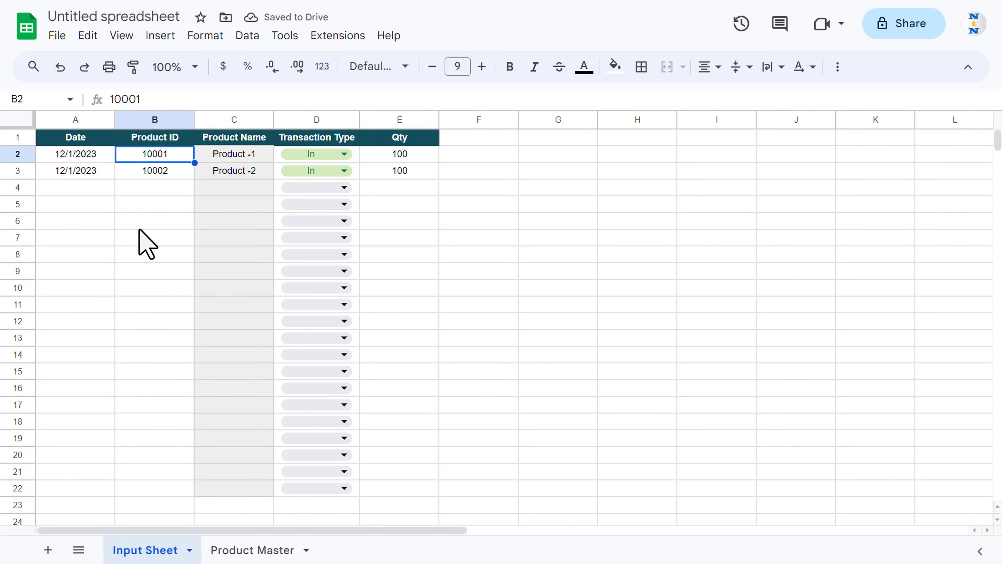
pyautogui.click(273, 550)
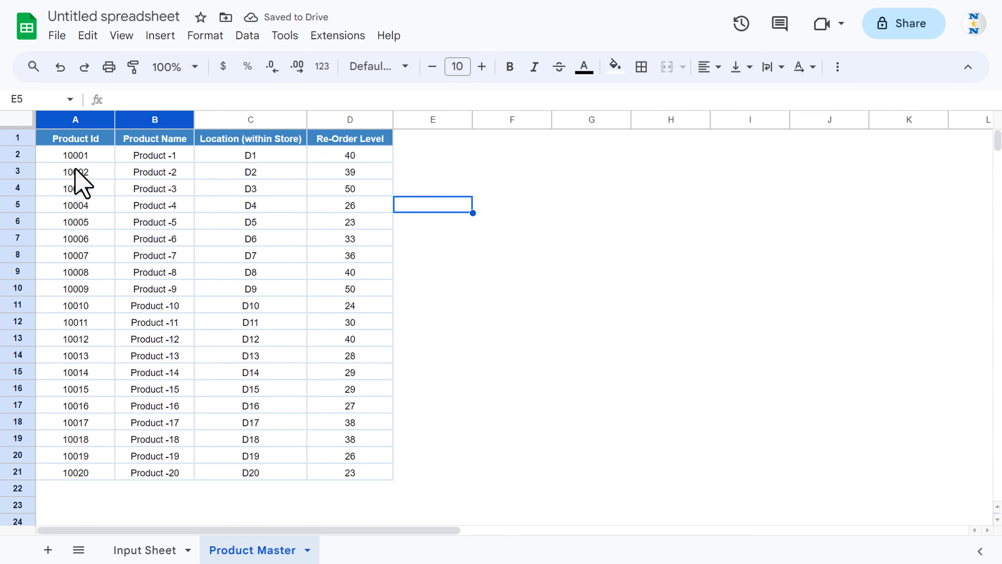
pyautogui.click(87, 159)
pyautogui.hotkey('ctrl', 'shift', 'Down')
pyautogui.hotkey('ctrl', 'c')
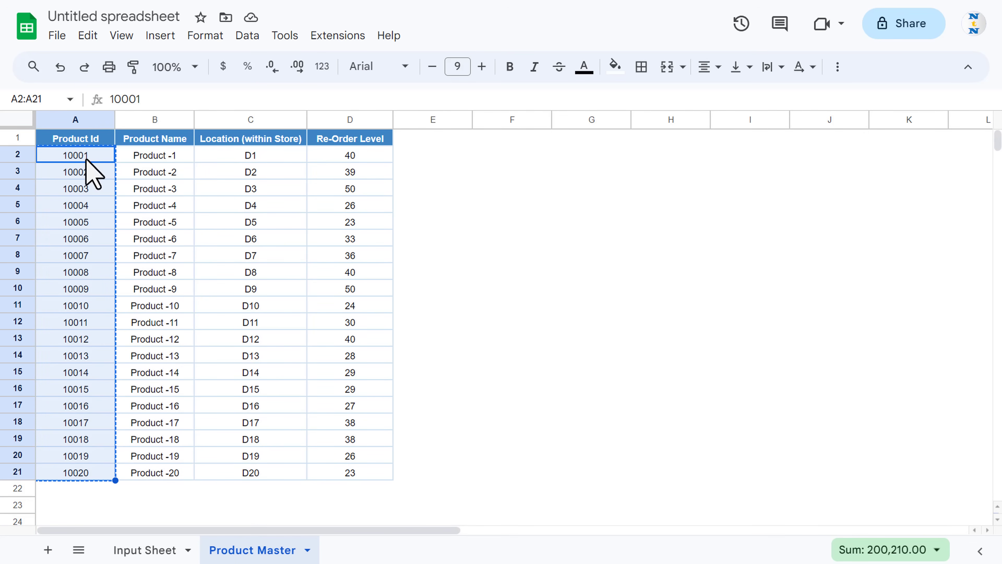
pyautogui.click(180, 550)
pyautogui.hotkey('ctrl', 'v')
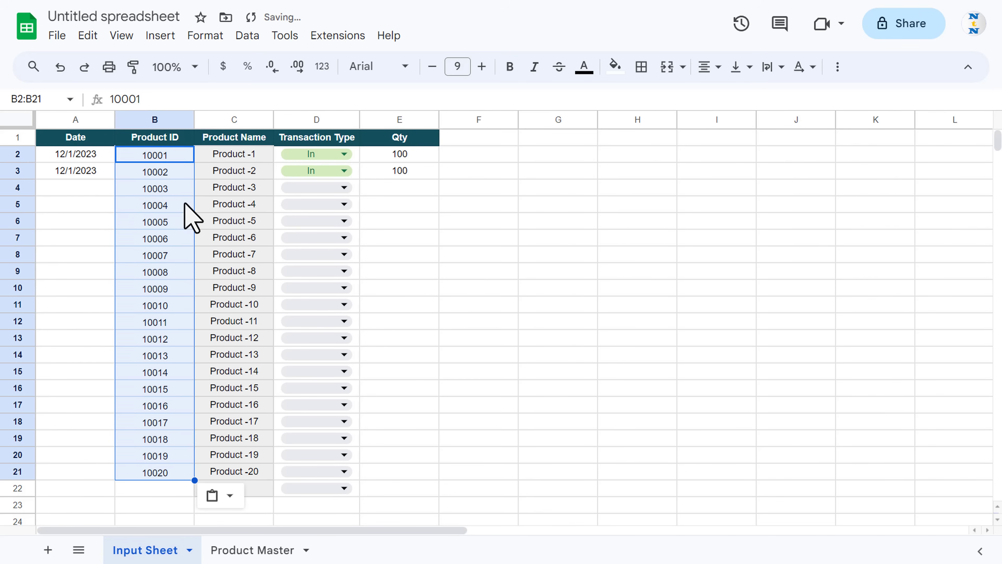
# Fill the date 12/1/2023 down the Date column through A21
pyautogui.click(99, 472)
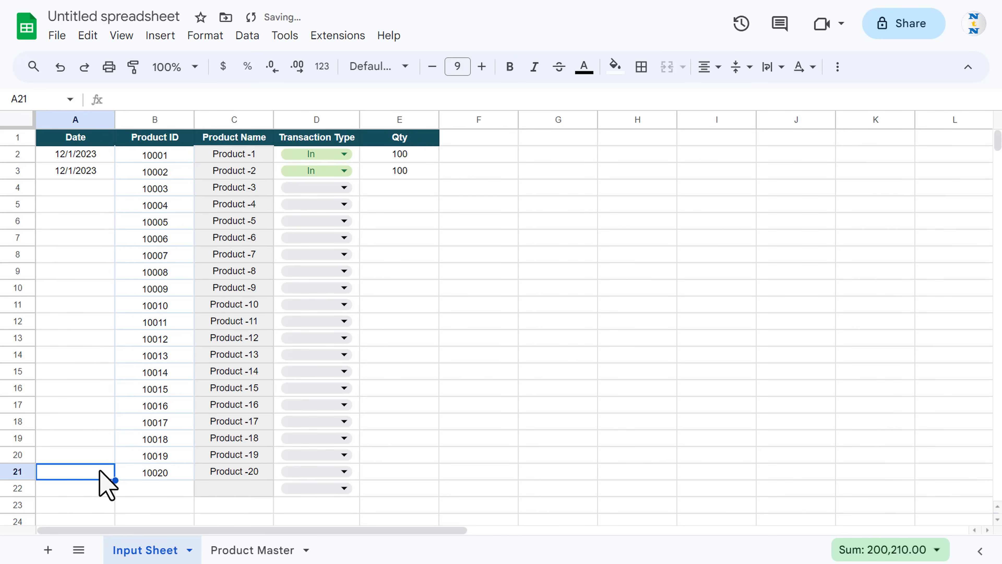
pyautogui.hotkey('ctrl', 'shift', 'Up')
pyautogui.hotkey('ctrl', 'd')
# Fill the transaction type In and the quantity 100 down columns D and E through row 21
pyautogui.press('Right')
pyautogui.press('Right')
pyautogui.press('Right')
pyautogui.press('Right')
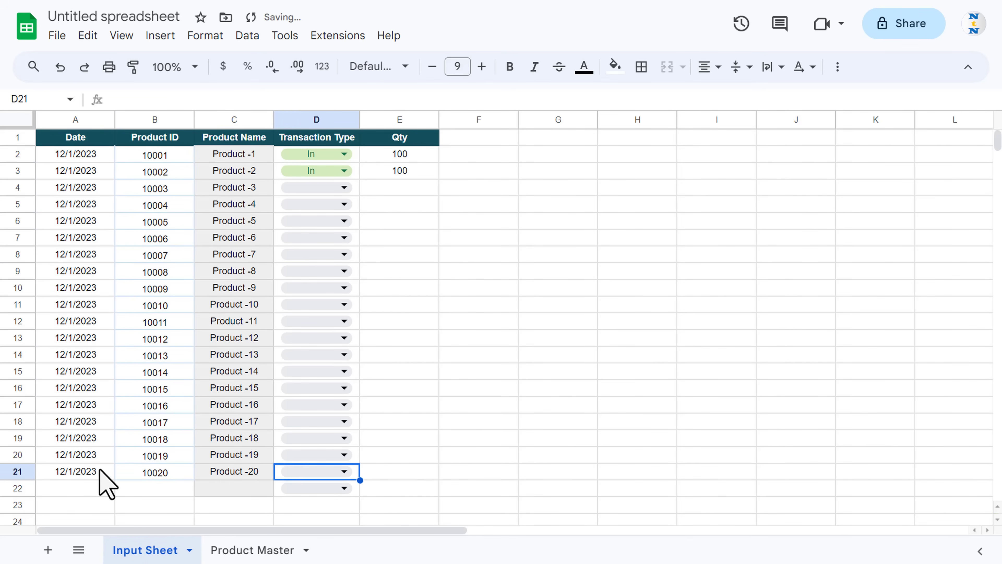
pyautogui.press('Left')
pyautogui.hotkey('ctrl', 'shift', 'Up')
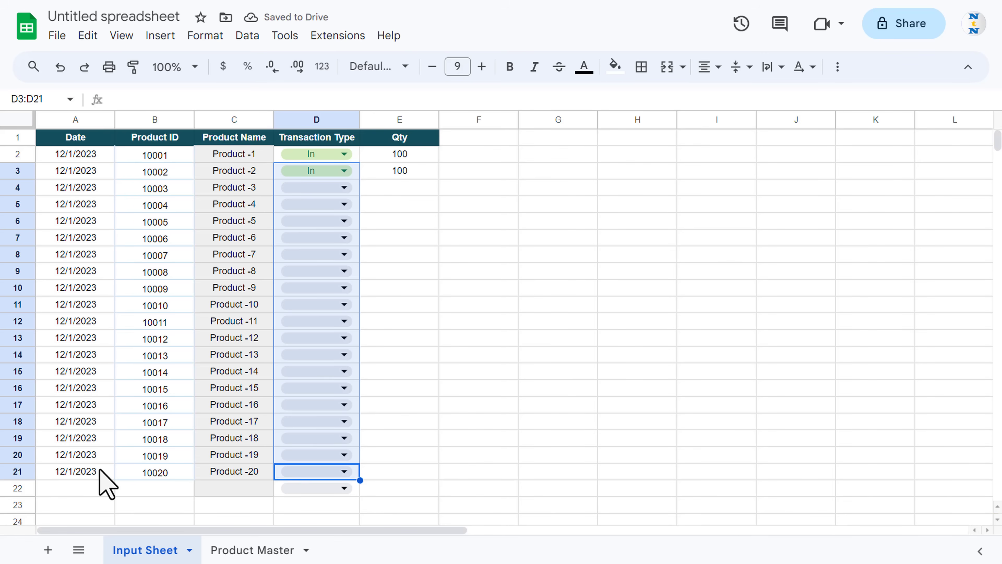
pyautogui.hotkey('ctrl', 'd')
pyautogui.press('Right')
pyautogui.hotkey('ctrl', 'shift', 'Up')
pyautogui.hotkey('ctrl', 'd')
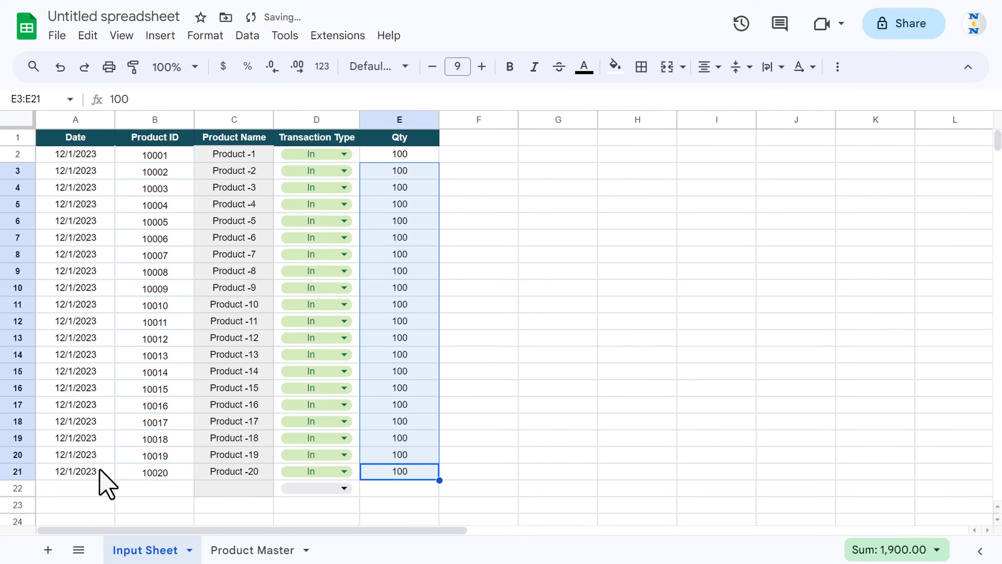
# Fill the blank entry row A22:E22, with its product name formula and dropdown, down through row 52
pyautogui.press('Down')
pyautogui.press('Down')
pyautogui.press('Down')
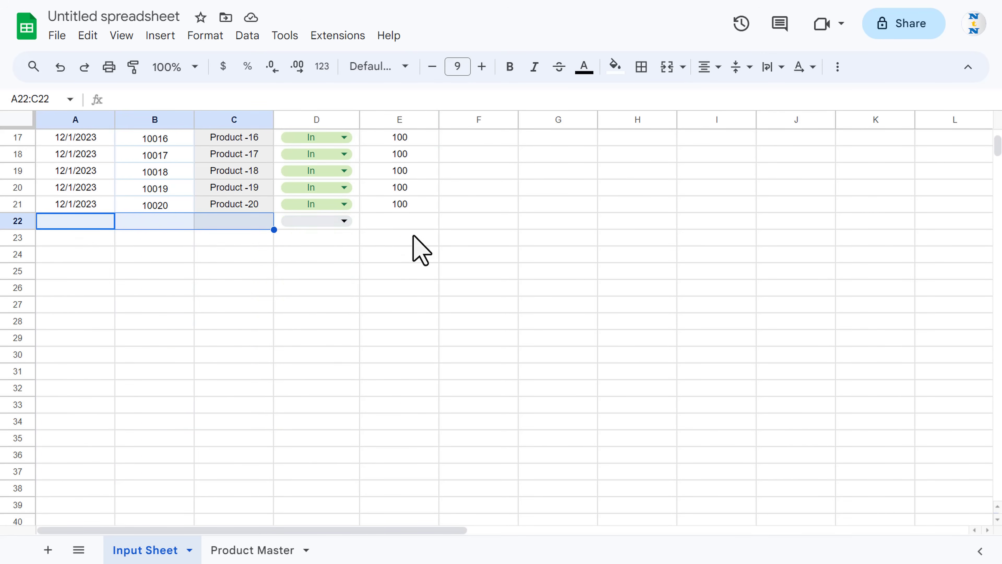
pyautogui.hotkey('shift', 'Right')
pyautogui.hotkey('shift', 'Right')
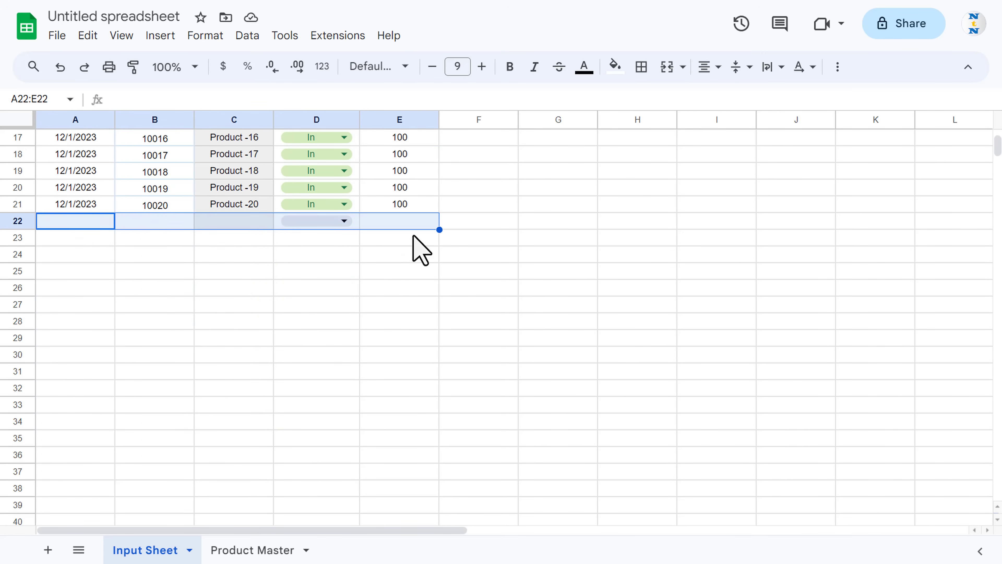
pyautogui.hotkey('shift', 'Down')
pyautogui.hotkey('shift', 'Down')
pyautogui.hotkey('shift', 'Down')
pyautogui.hotkey('shift', 'Down')
pyautogui.hotkey('shift', 'Down')
pyautogui.hotkey('shift', 'Down')
pyautogui.hotkey('shift', 'Down')
pyautogui.hotkey('shift', 'Down')
pyautogui.hotkey('shift', 'Down')
pyautogui.hotkey('shift', 'Down')
pyautogui.hotkey('shift', 'Down')
pyautogui.hotkey('shift', 'Down')
pyautogui.hotkey('shift', 'Down')
pyautogui.hotkey('shift', 'Down')
pyautogui.hotkey('shift', 'Down')
pyautogui.hotkey('shift', 'Down')
pyautogui.hotkey('shift', 'Down')
pyautogui.hotkey('shift', 'Down')
pyautogui.hotkey('shift', 'Down')
pyautogui.hotkey('shift', 'Down')
pyautogui.hotkey('shift', 'Down')
pyautogui.hotkey('shift', 'Down')
pyautogui.hotkey('shift', 'Down')
pyautogui.hotkey('shift', 'Down')
pyautogui.hotkey('shift', 'Down')
pyautogui.hotkey('shift', 'Down')
pyautogui.hotkey('shift', 'Down')
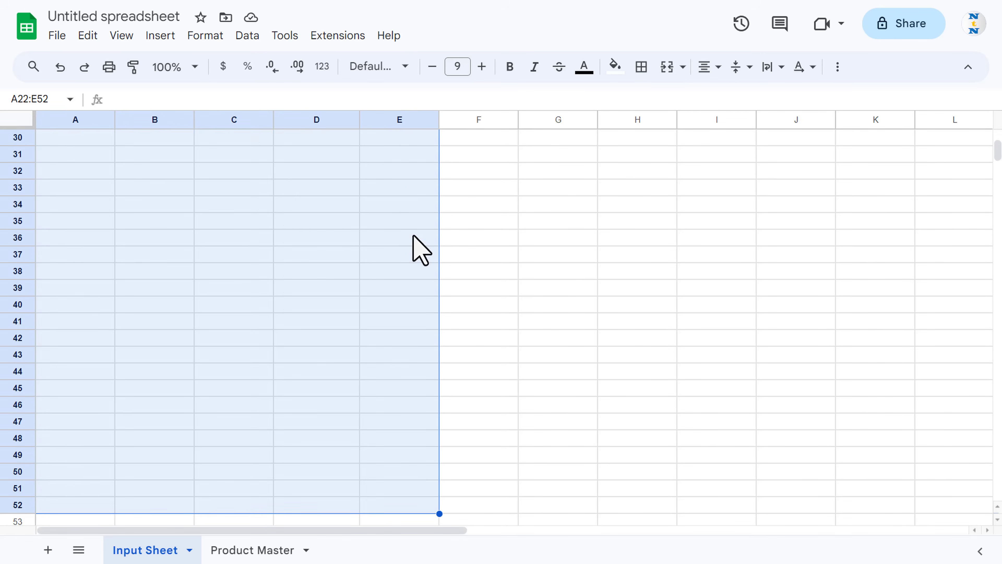
pyautogui.hotkey('ctrl', 'v')
pyautogui.press('Left')
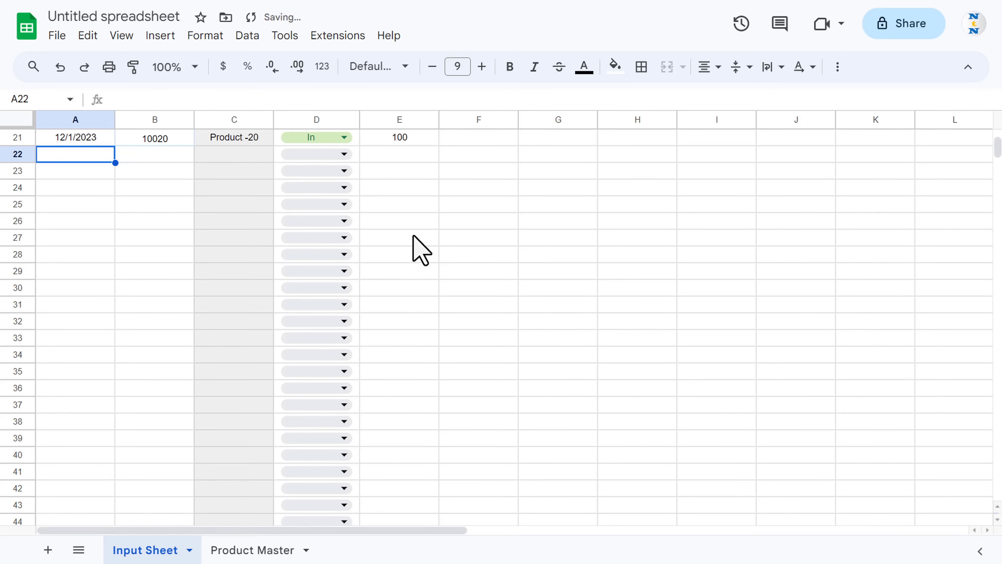
pyautogui.press('Right')
pyautogui.press('Right')
pyautogui.press('Right')
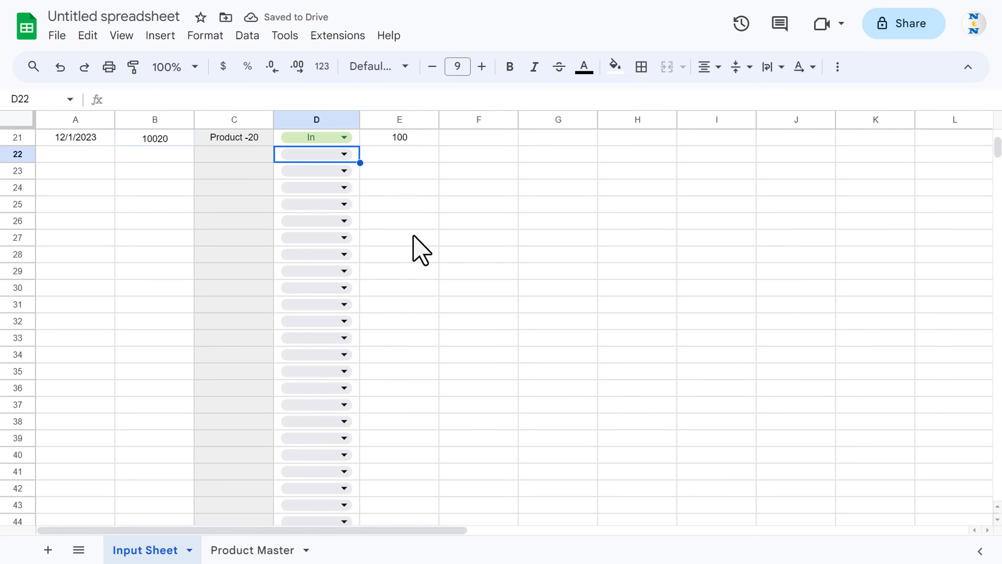
pyautogui.press('Left')
pyautogui.press('Left')
pyautogui.press('Left')
pyautogui.hotkey('ctrl', 'Home')
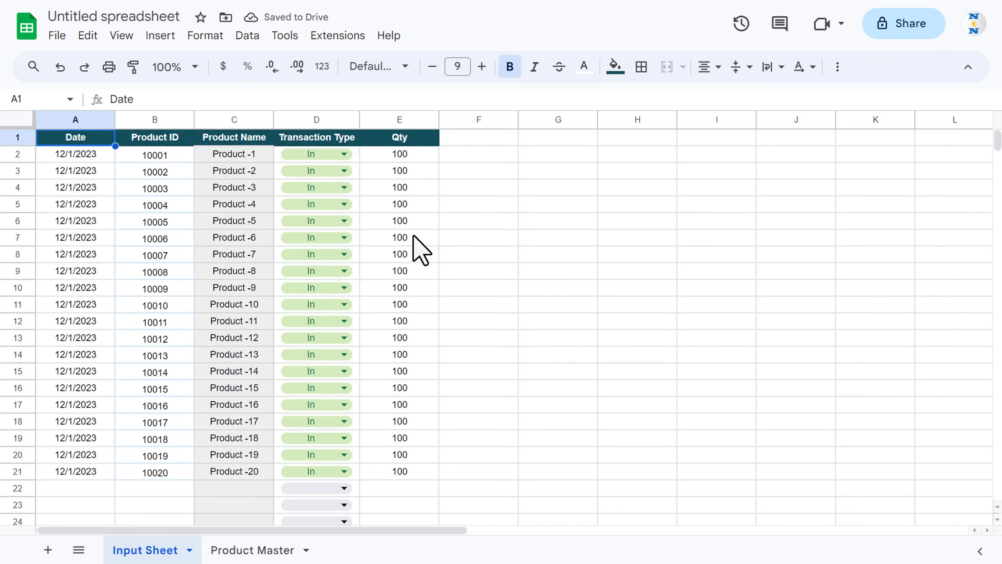
pyautogui.press('Down')
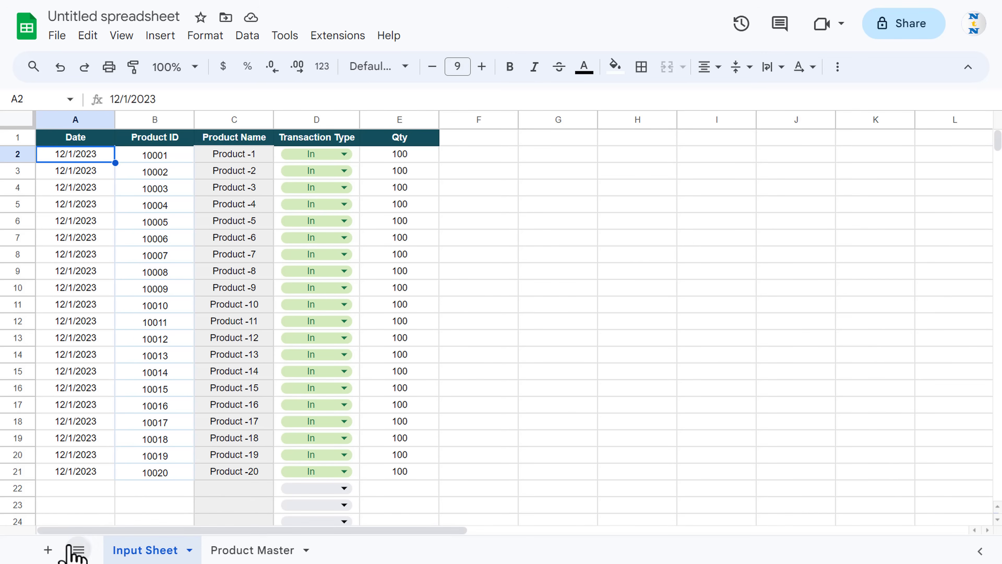
# Add a new sheet after the Input Sheet and rename it Summary
pyautogui.click(48, 550)
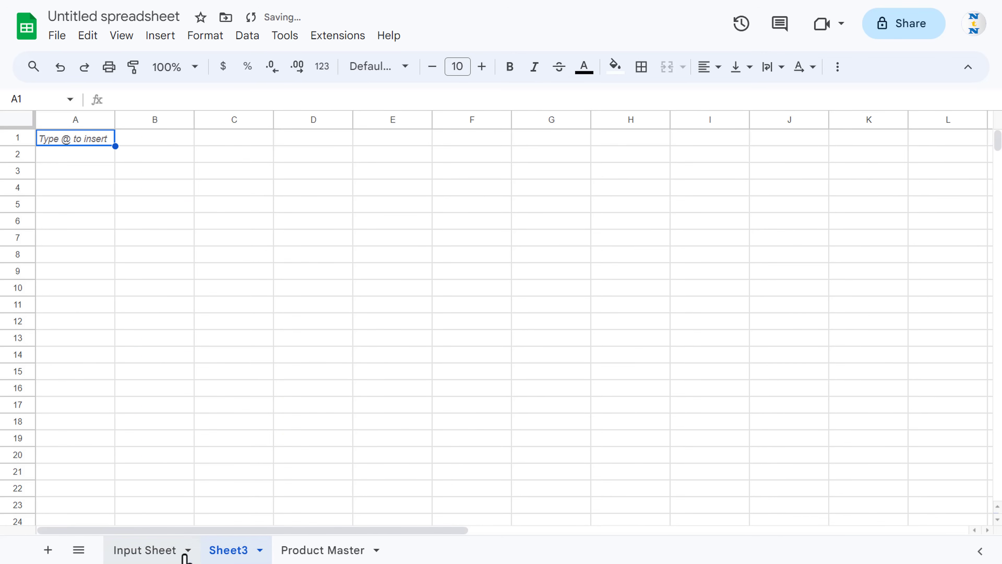
pyautogui.click(259, 551)
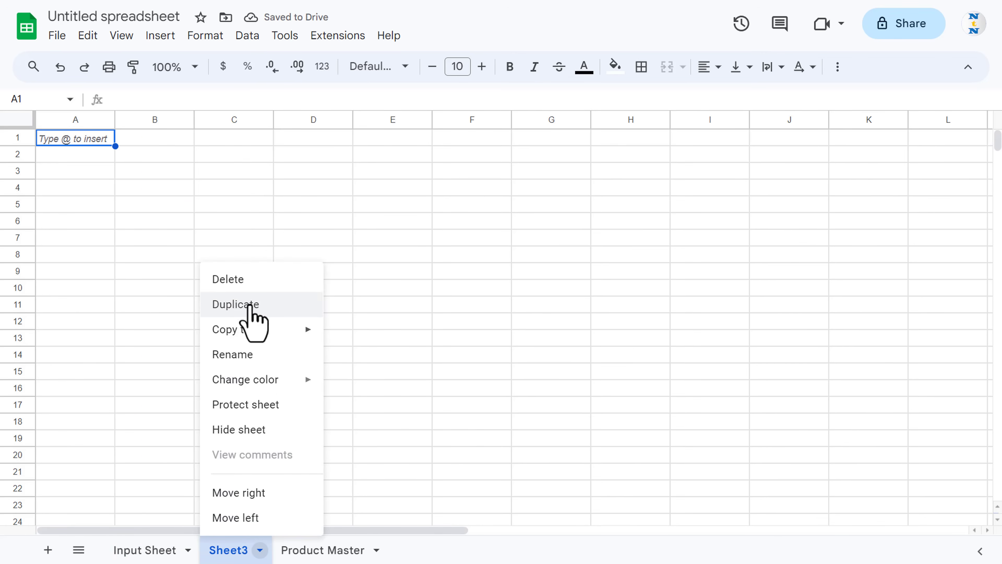
pyautogui.click(256, 354)
pyautogui.write('S')
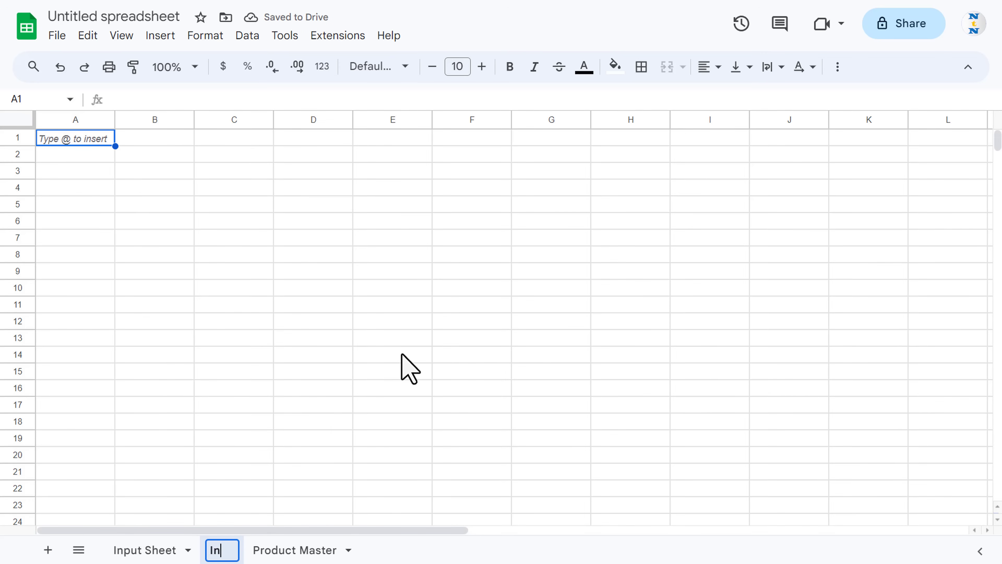
pyautogui.press('BackSpace')
pyautogui.write('Su')
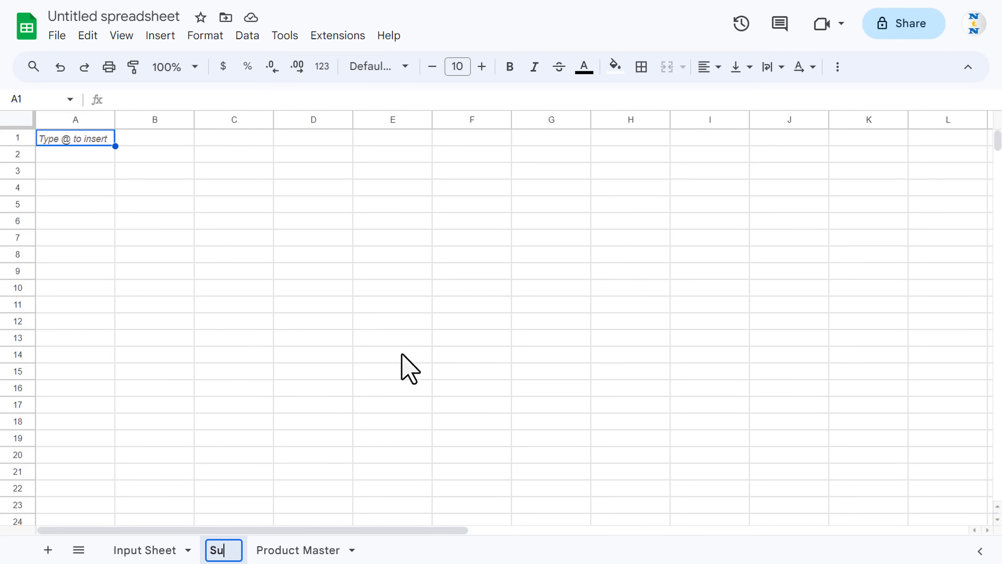
pyautogui.write('mmary')
pyautogui.press('Return')
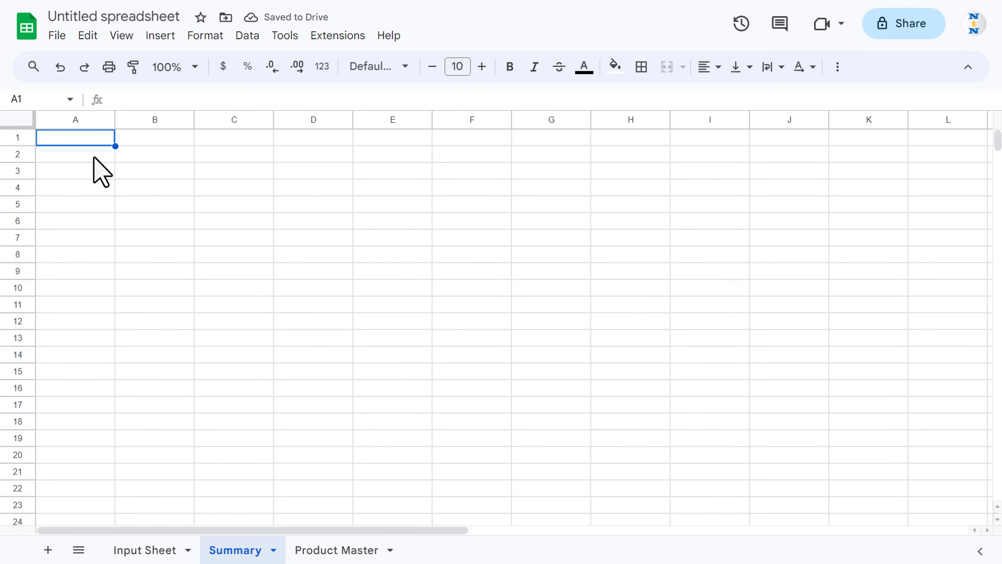
# Enter the label Date in A3 of the Summary sheet and the formula =TODAY() in B3
pyautogui.click(74, 170)
pyautogui.click(74, 159)
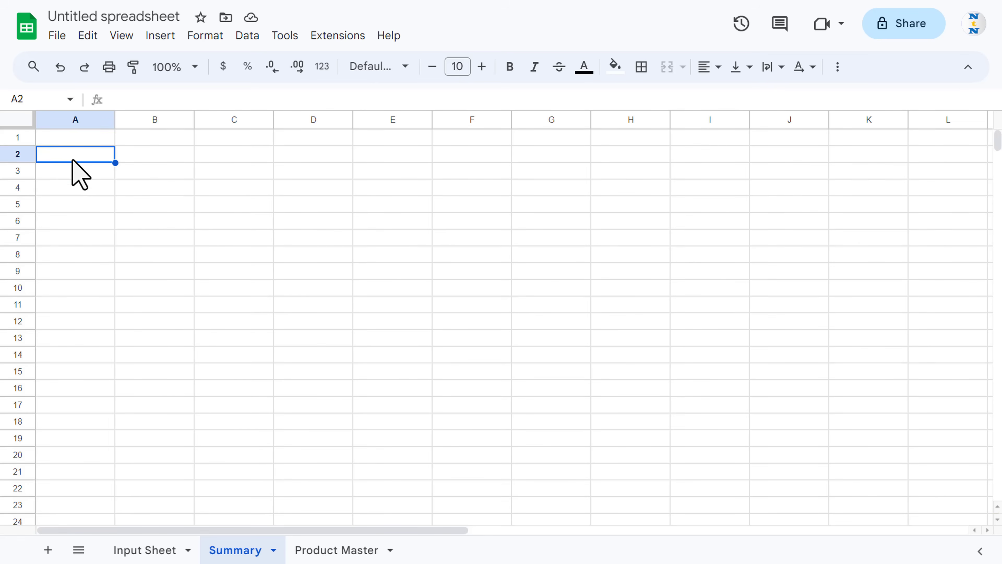
pyautogui.click(74, 166)
pyautogui.write('Date')
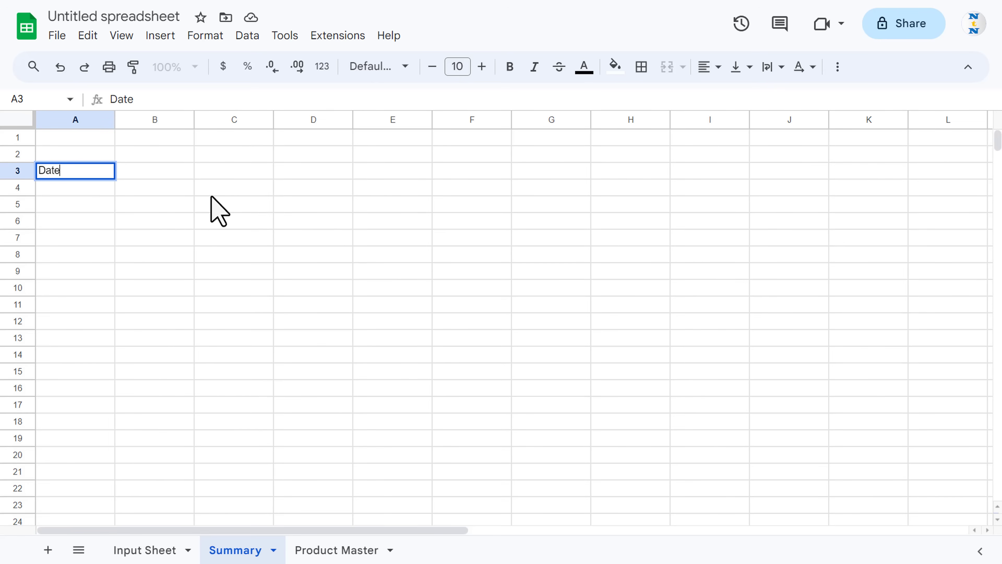
pyautogui.press('Tab')
pyautogui.write('=')
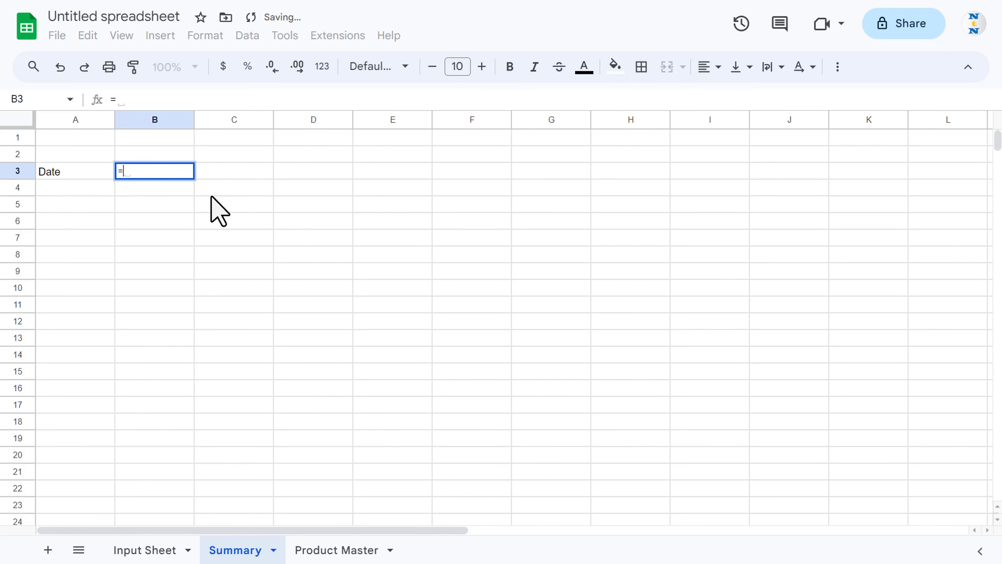
pyautogui.write('tod')
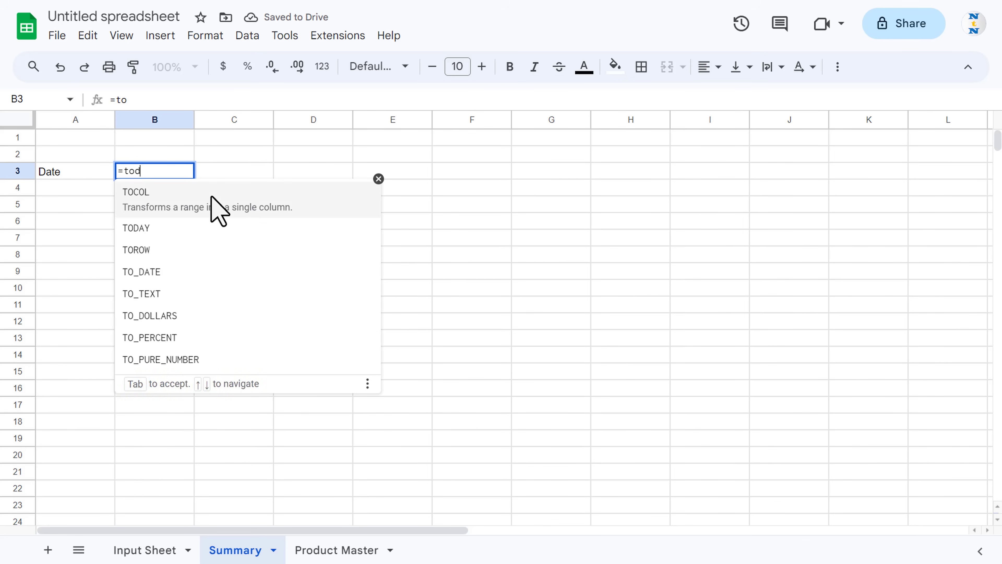
pyautogui.write('a')
pyautogui.press('Tab')
pyautogui.press('Return')
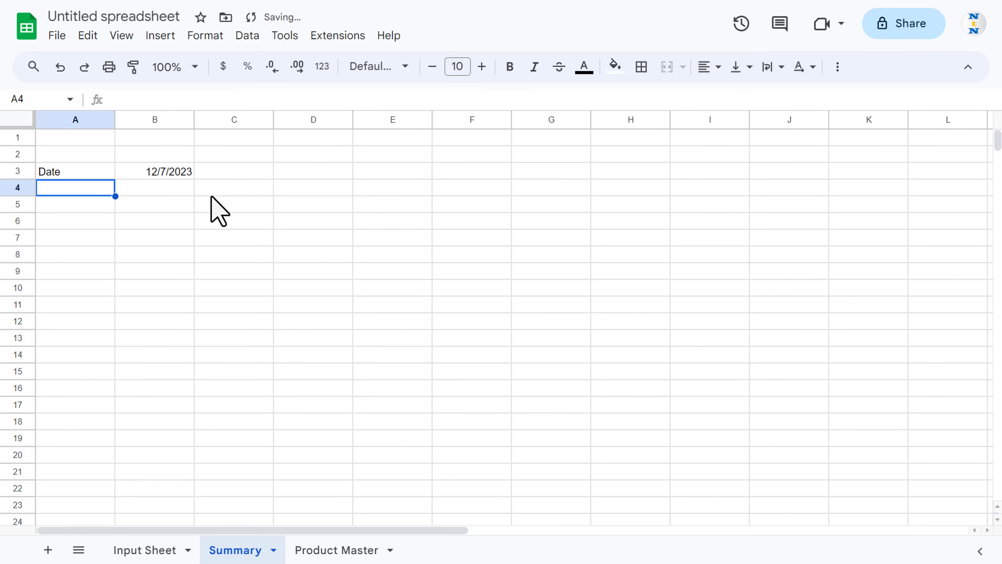
# Shade the Date label in A3 medium green and the date cell B3 very light green
pyautogui.press('Up')
pyautogui.press('Right')
pyautogui.press('Left')
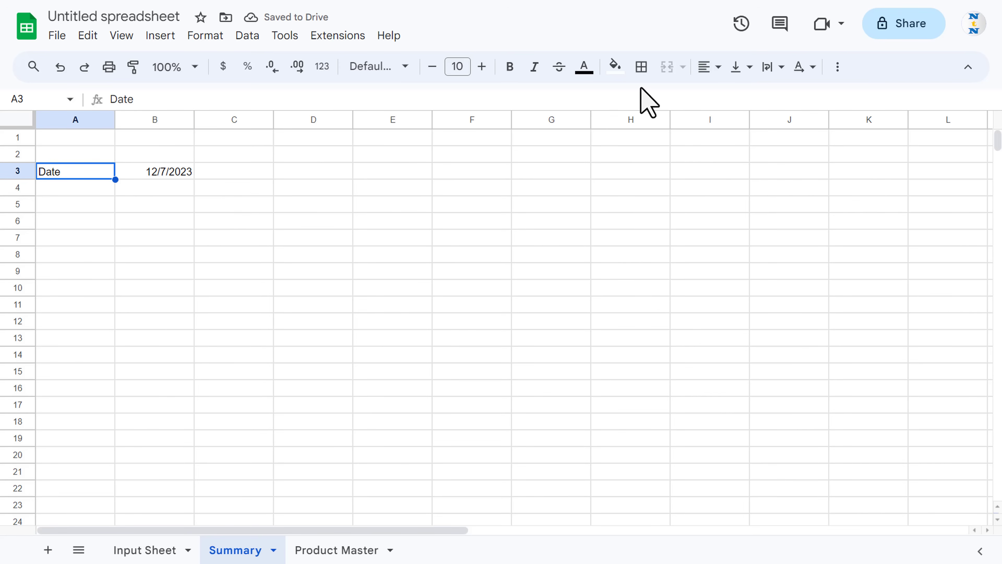
pyautogui.click(614, 68)
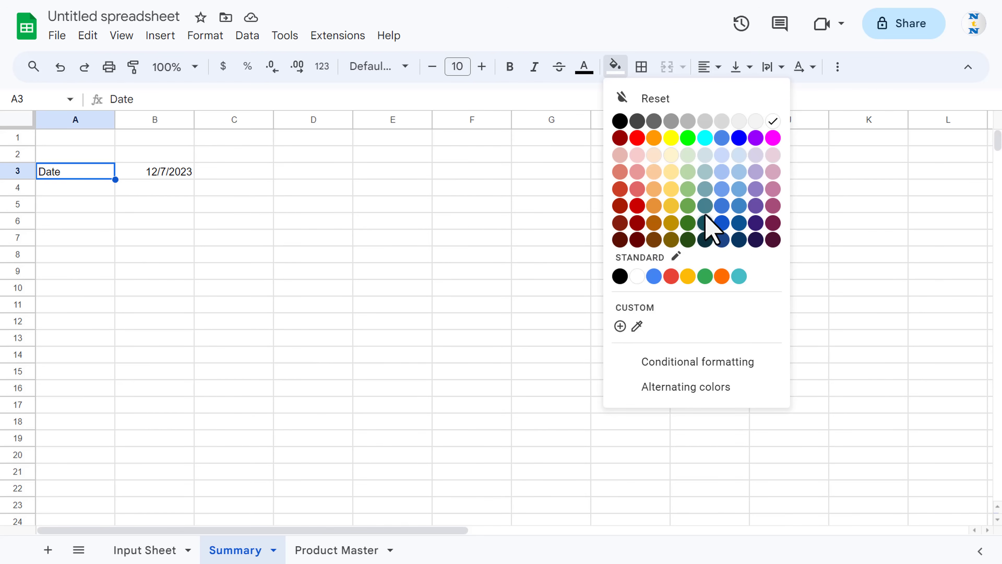
pyautogui.click(691, 202)
pyautogui.click(191, 170)
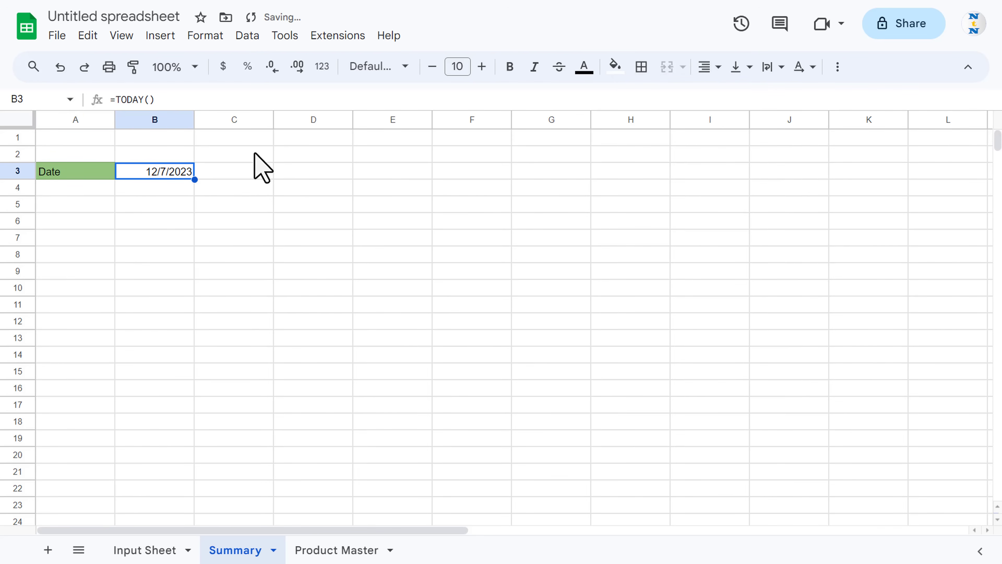
pyautogui.click(615, 66)
pyautogui.click(698, 186)
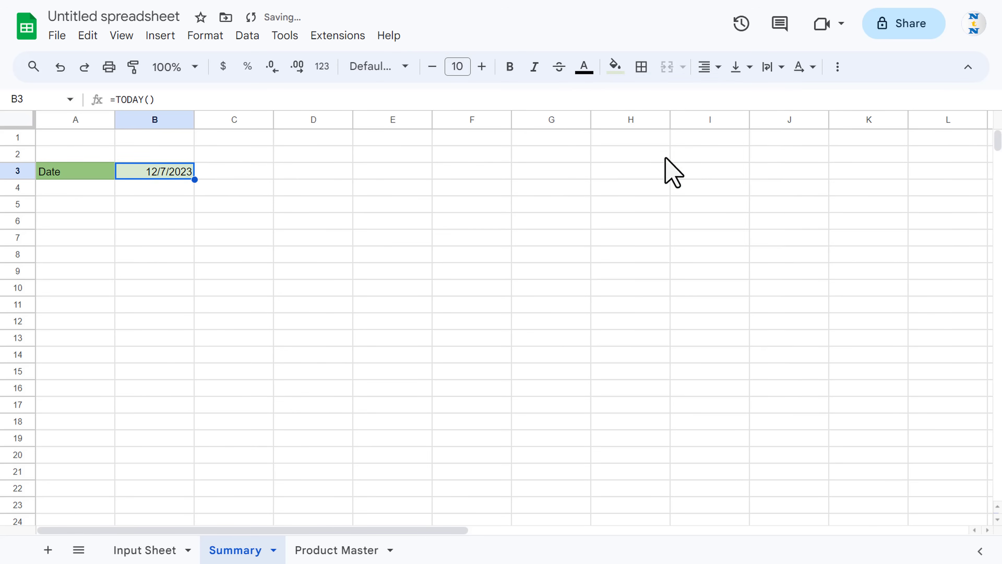
# Make the Date label in A3 bold with white text, and centre both A3 and B3 horizontally
pyautogui.press('Left')
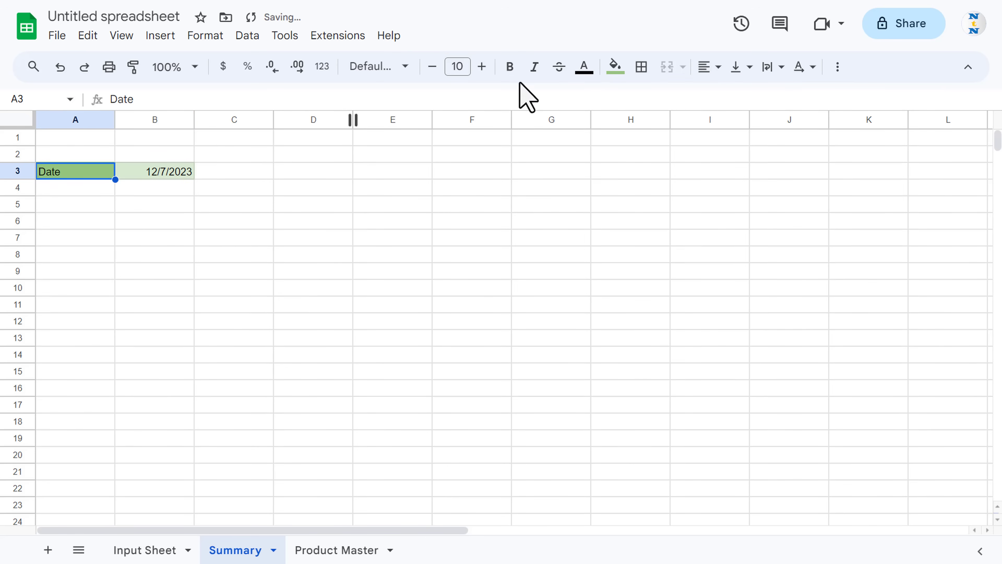
pyautogui.click(510, 68)
pyautogui.click(584, 67)
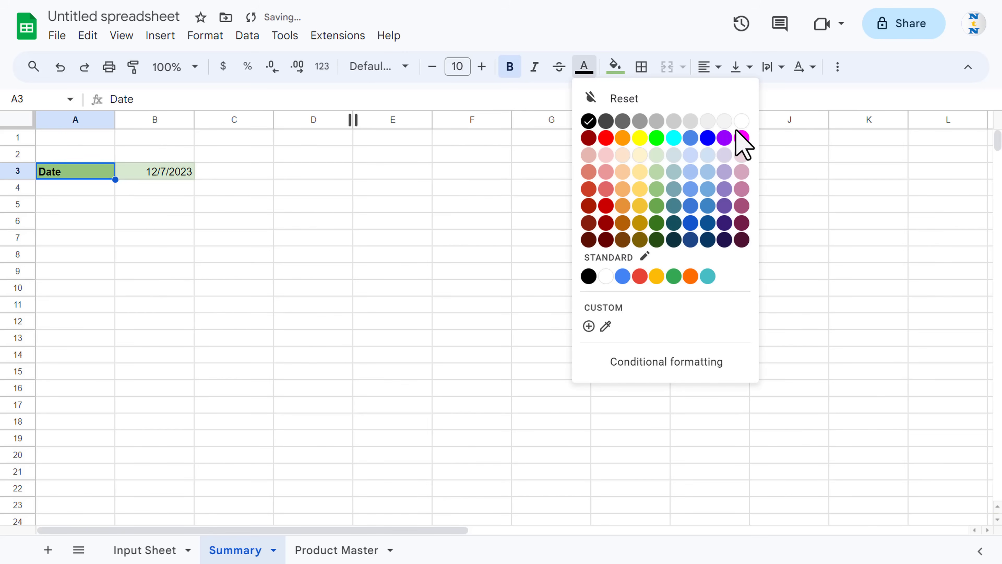
pyautogui.click(741, 122)
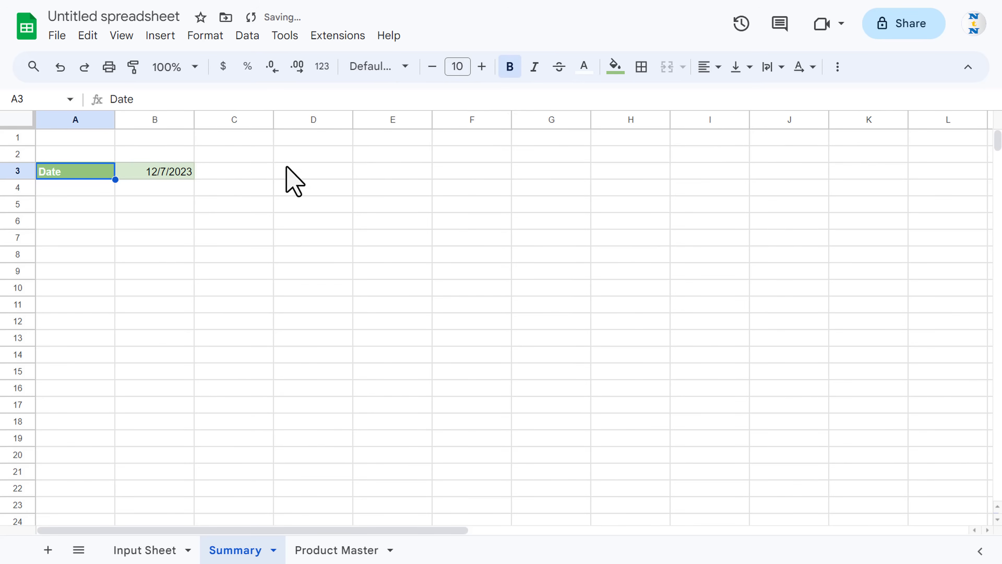
pyautogui.keyDown('shift'); pyautogui.click(169, 171); pyautogui.keyUp('shift')
pyautogui.click(704, 67)
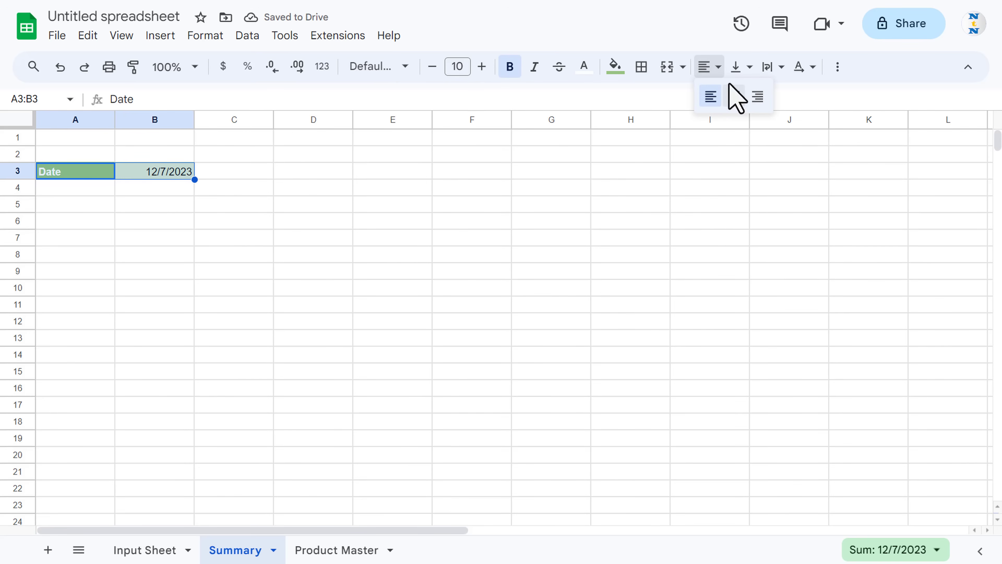
pyautogui.click(735, 97)
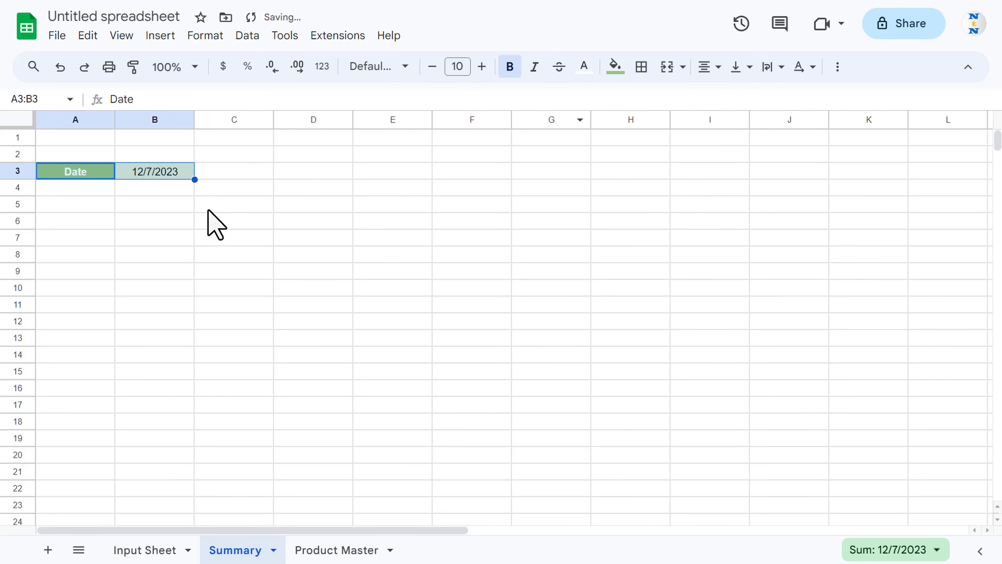
pyautogui.click(208, 209)
# Enter the headers Product ID, Product Name and Opening Balance in A5:C5 of the Summary sheet
pyautogui.click(88, 190)
pyautogui.click(71, 206)
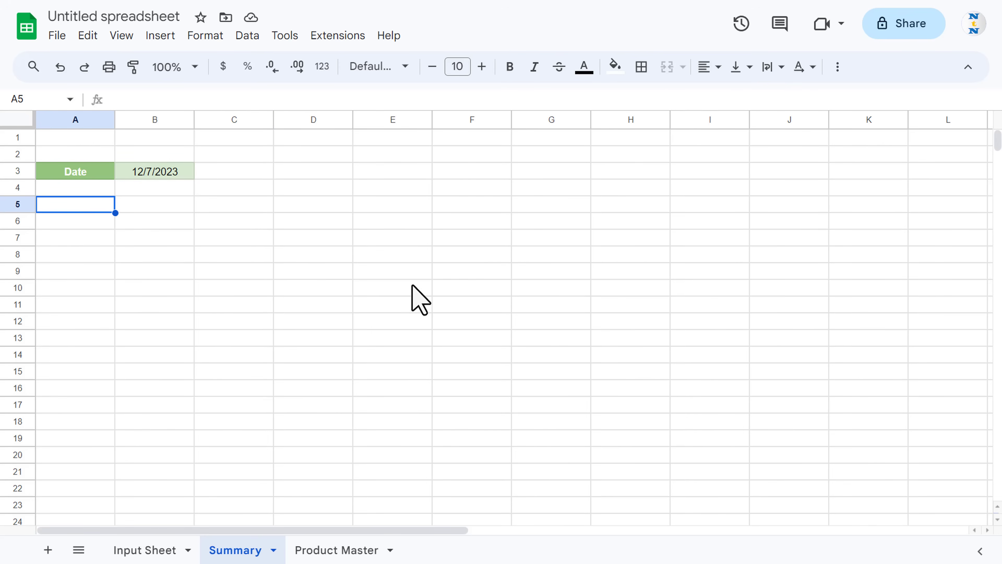
pyautogui.write('Product ID')
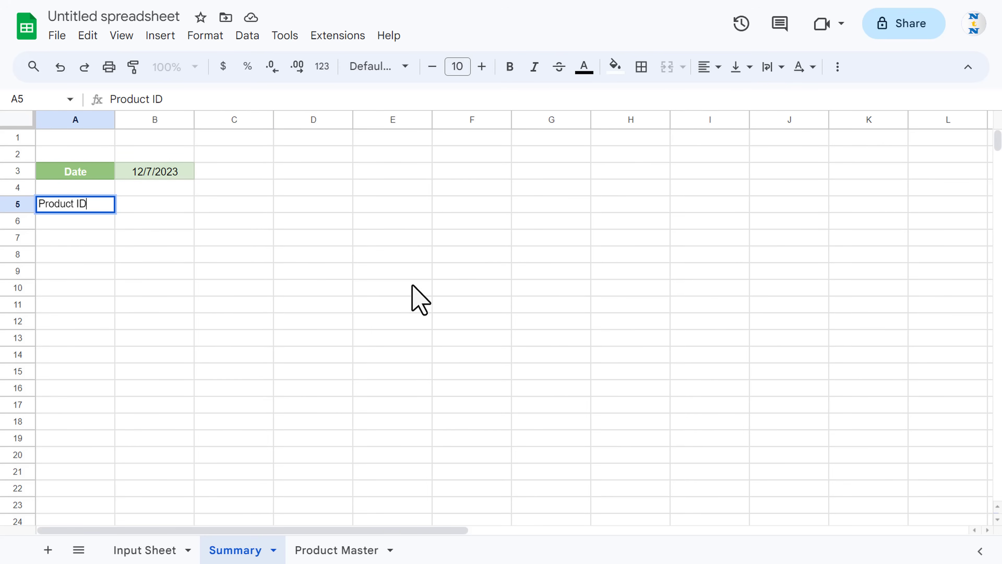
pyautogui.press('Tab')
pyautogui.write('P')
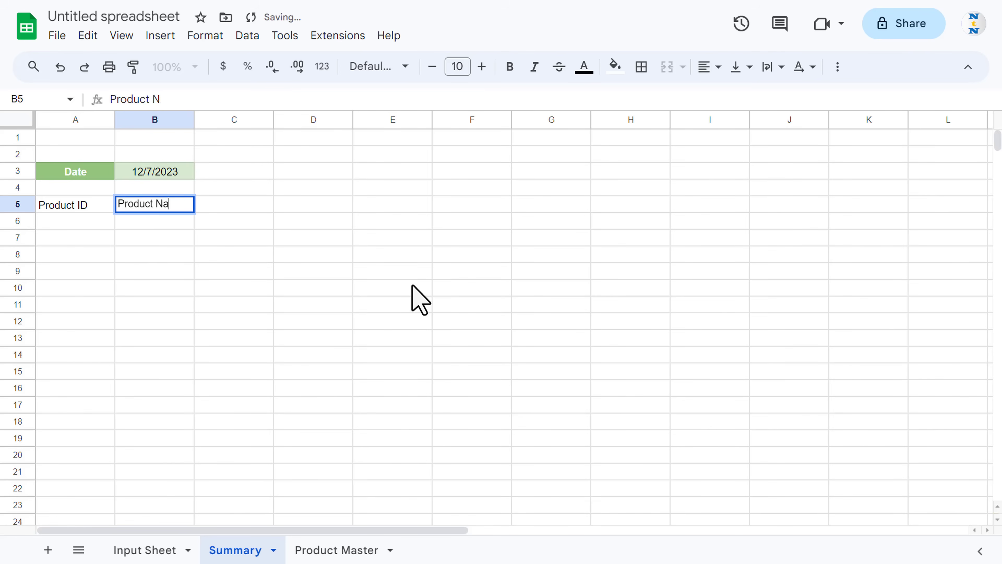
pyautogui.press('Tab')
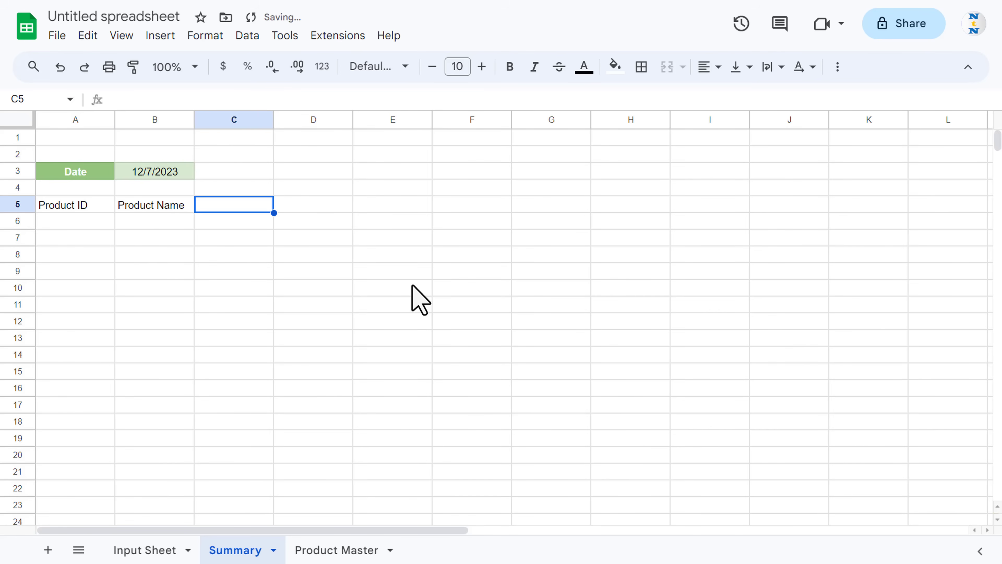
pyautogui.write('O')
pyautogui.press('BackSpace')
pyautogui.press('BackSpace')
pyautogui.press('BackSpace')
pyautogui.press('BackSpace')
pyautogui.press('BackSpace')
pyautogui.write('ing Balance')
pyautogui.press('Return')
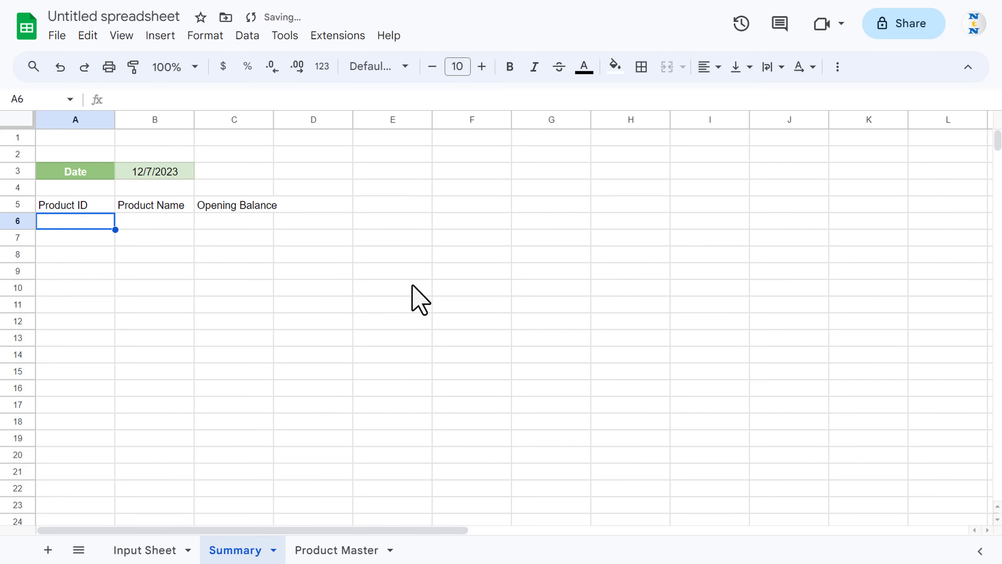
# Widen column C so the Opening Balance header fits inside its cell
pyautogui.press('Up')
pyautogui.press('Right')
pyautogui.press('Right')
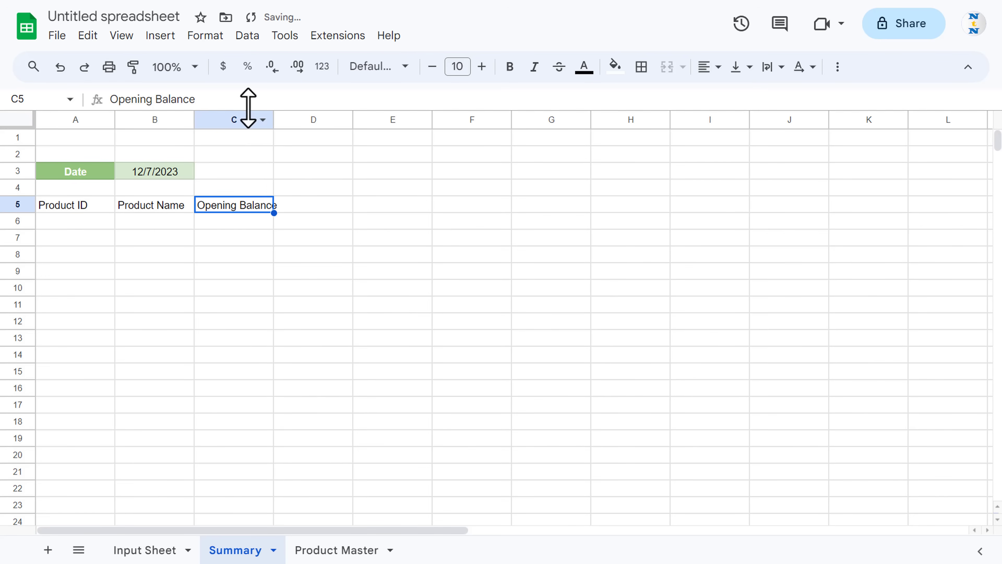
pyautogui.moveTo(273, 119); pyautogui.dragTo(280, 119)
# Enter the headers In, Out, Closing Balance, Re-Order Level and Re-order Required in D5:H5
pyautogui.click(312, 201)
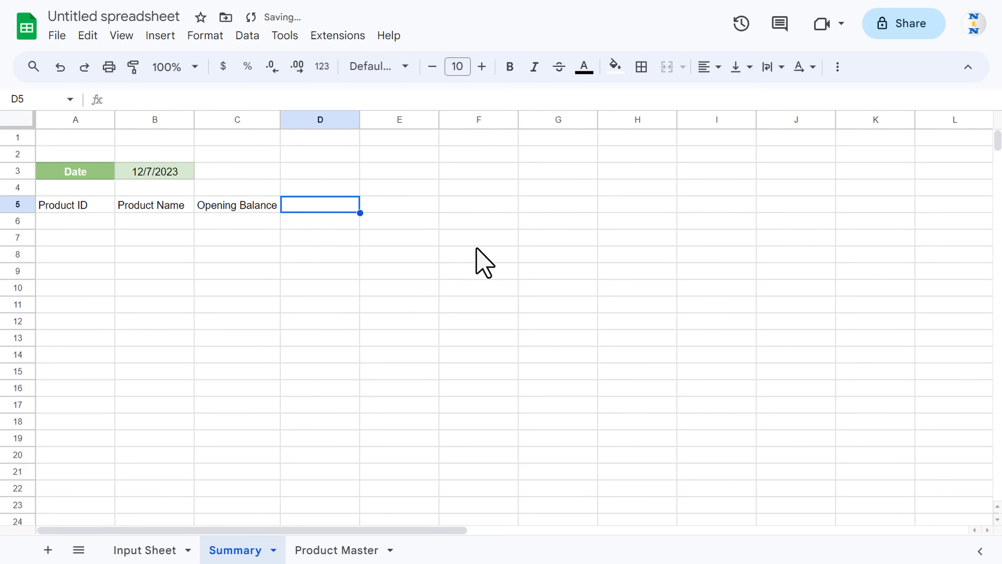
pyautogui.write('In')
pyautogui.press('Tab')
pyautogui.write('Ou')
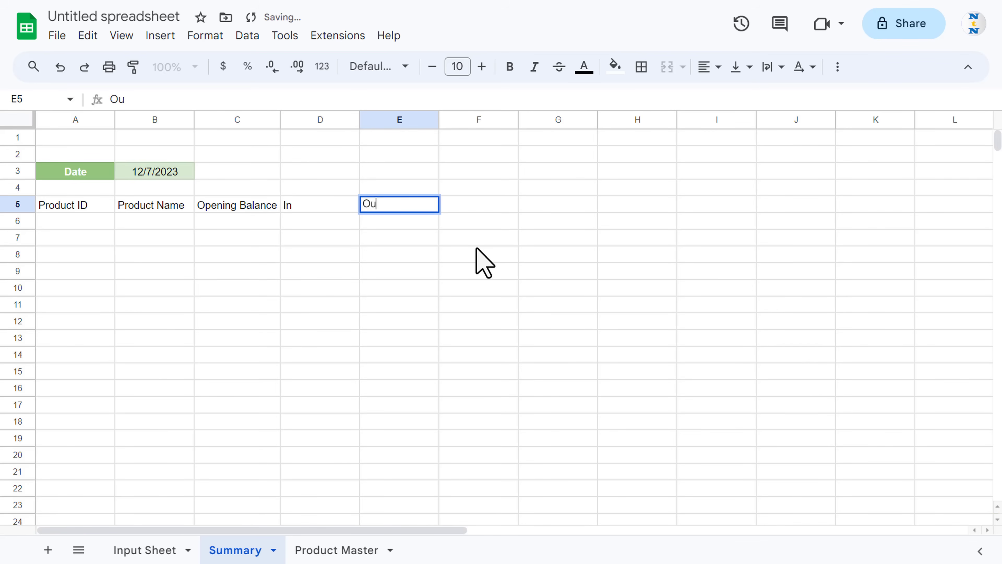
pyautogui.write('t')
pyautogui.press('Tab')
pyautogui.write('Clo')
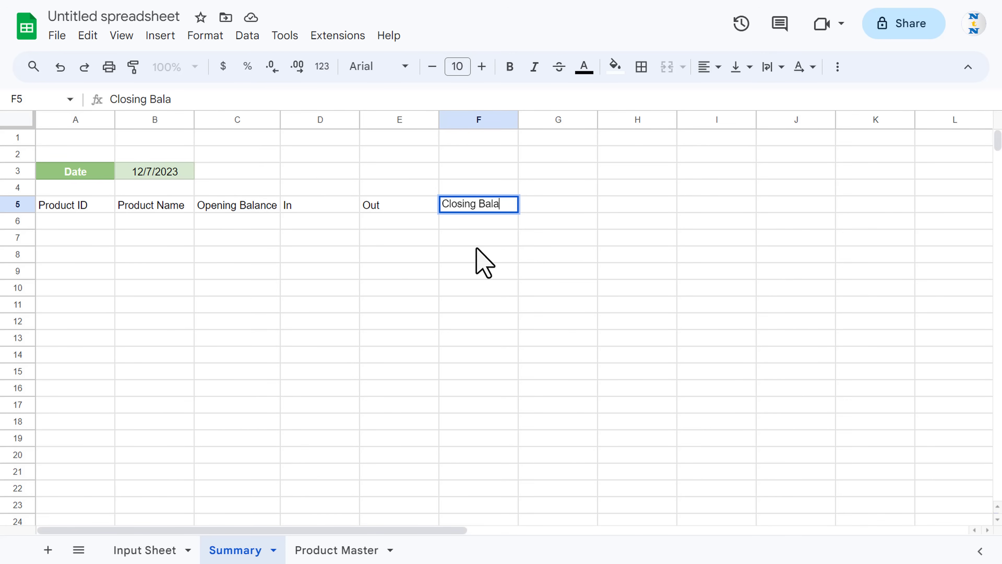
pyautogui.press('Tab')
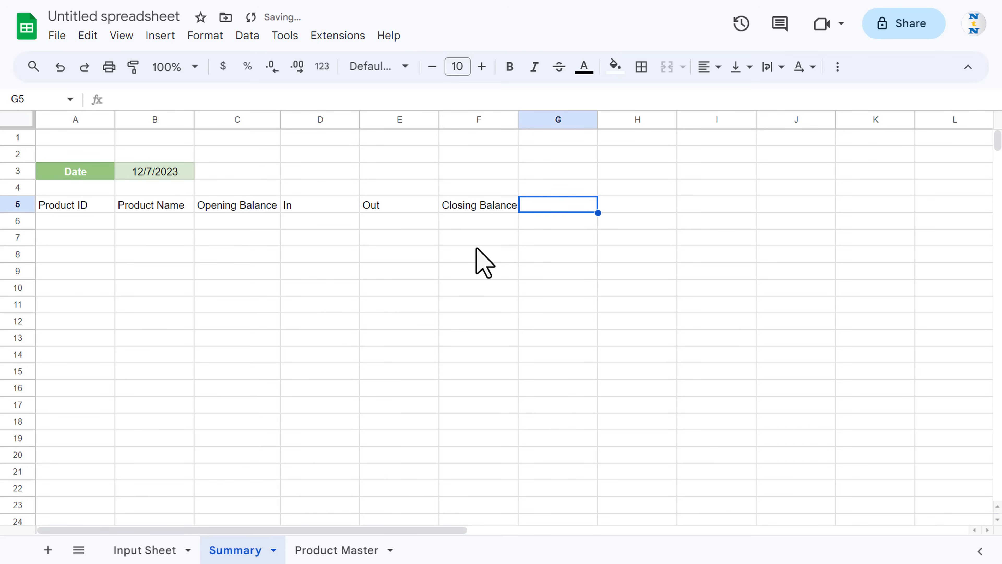
pyautogui.write('Re-Order Level')
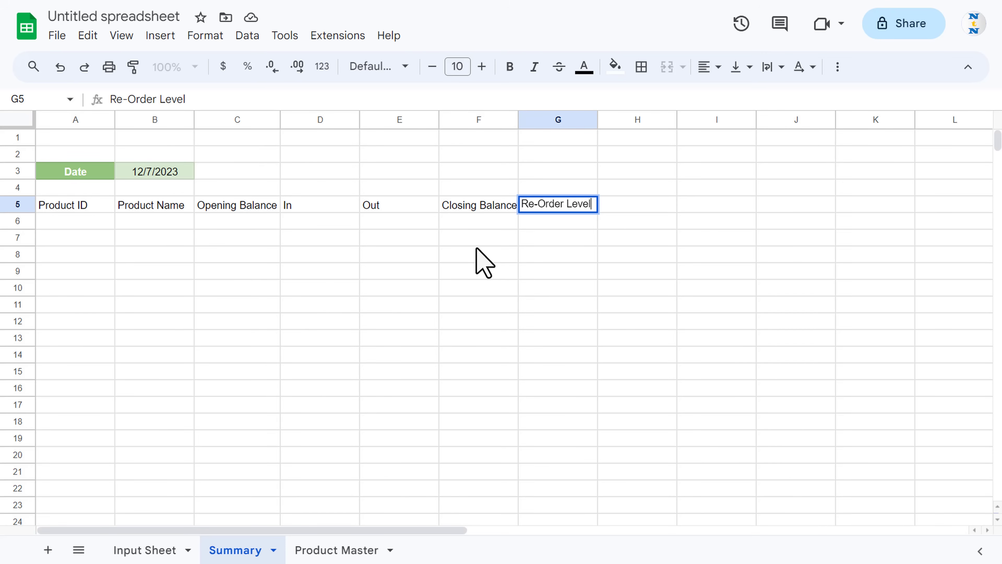
pyautogui.press('Tab')
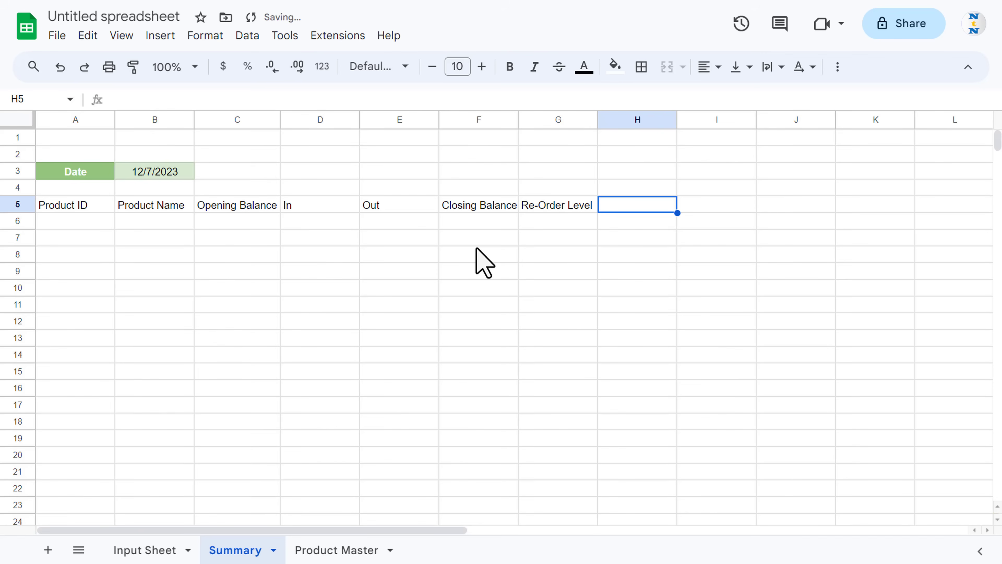
pyautogui.write('Re-order Required')
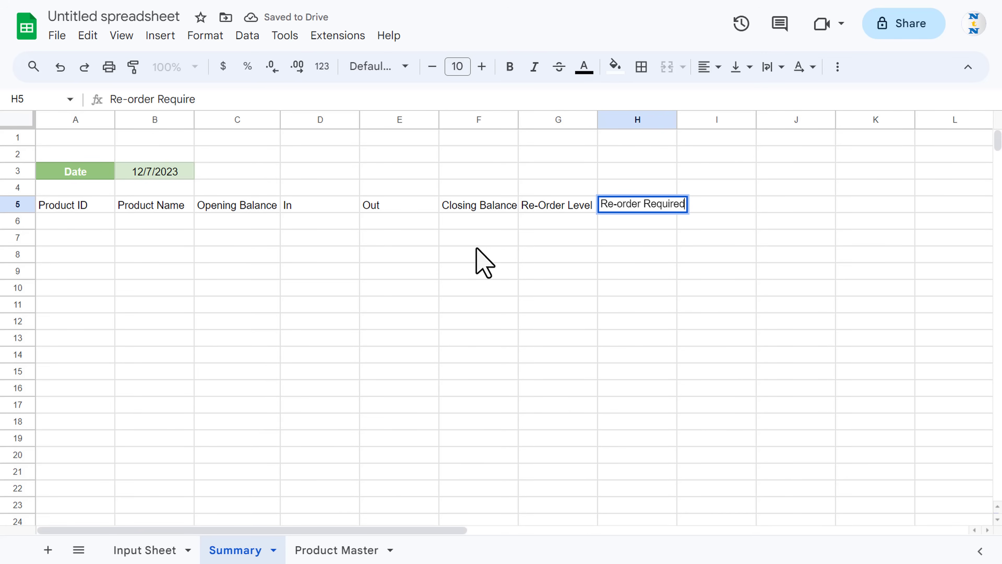
# Widen columns F, G and H so the Closing Balance, Re-Order Level and Re-order Required headers fit
pyautogui.press('Return')
pyautogui.press('Up')
pyautogui.press('Right')
pyautogui.press('Right')
pyautogui.press('Right')
pyautogui.press('Right')
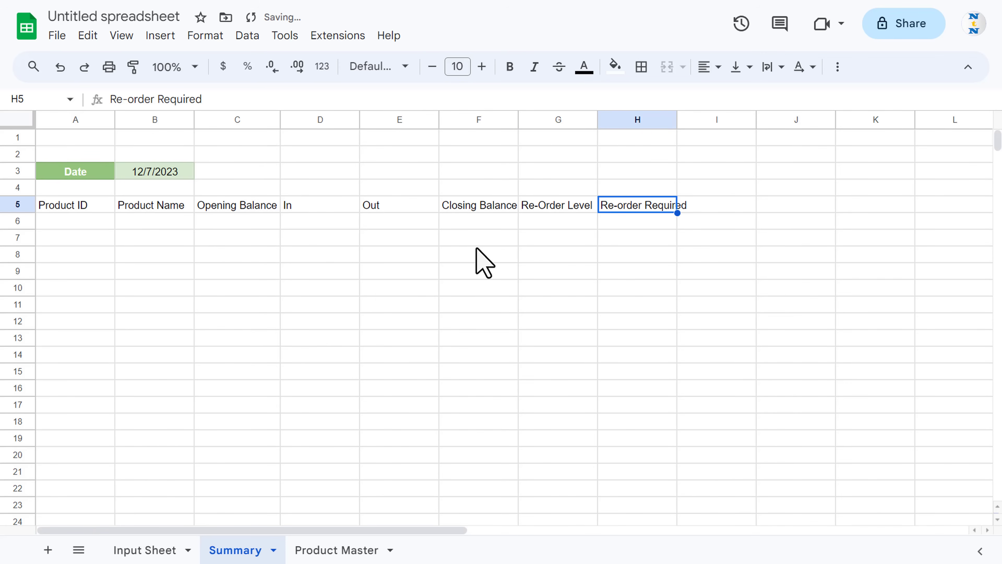
pyautogui.moveTo(677, 119); pyautogui.dragTo(699, 119)
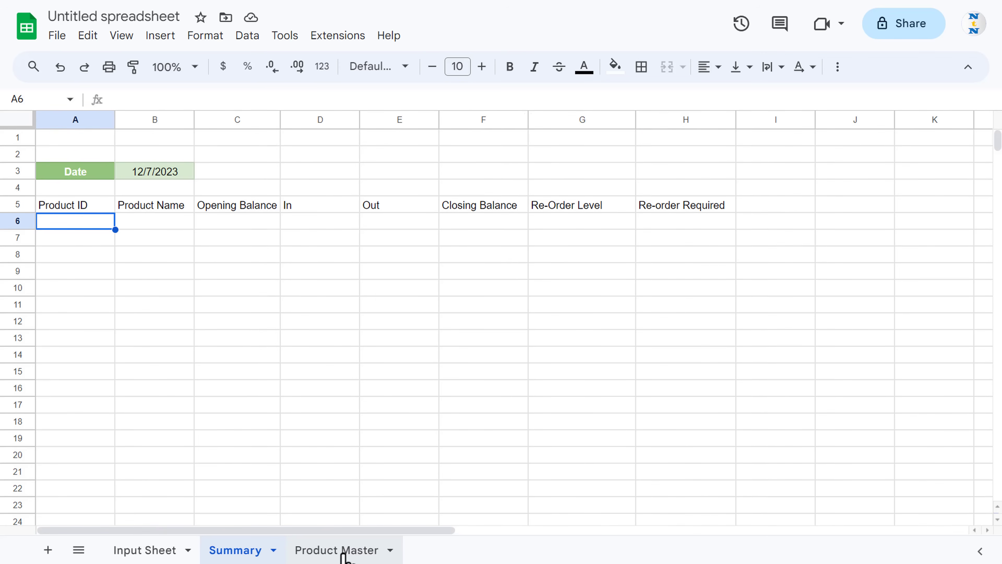
# Copy the product IDs from A2:A21 of the Product Master sheet into A6:A25 of the Summary sheet
pyautogui.click(341, 552)
pyautogui.click(75, 158)
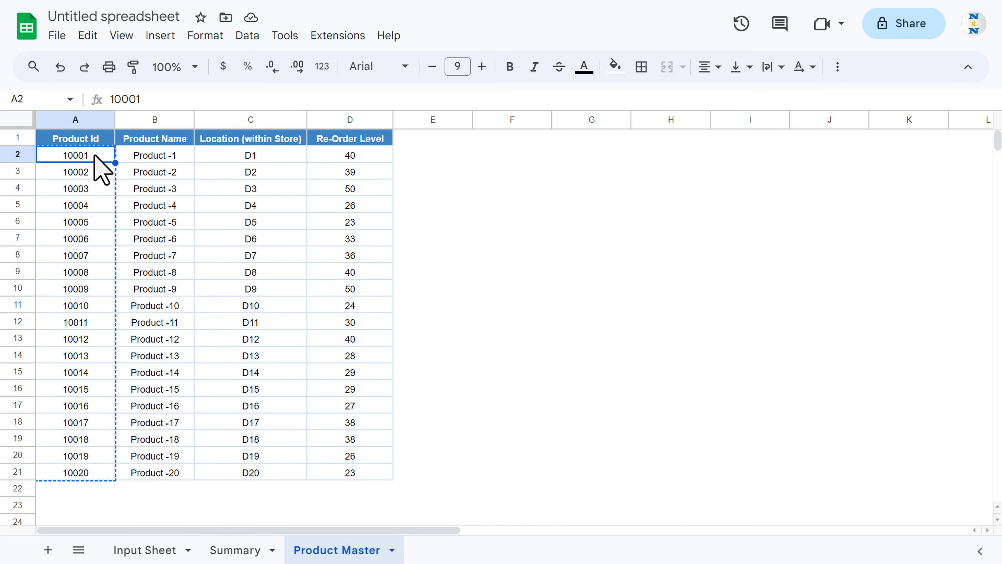
pyautogui.keyDown('shift'); pyautogui.click(108, 474); pyautogui.keyUp('shift')
pyautogui.click(171, 553)
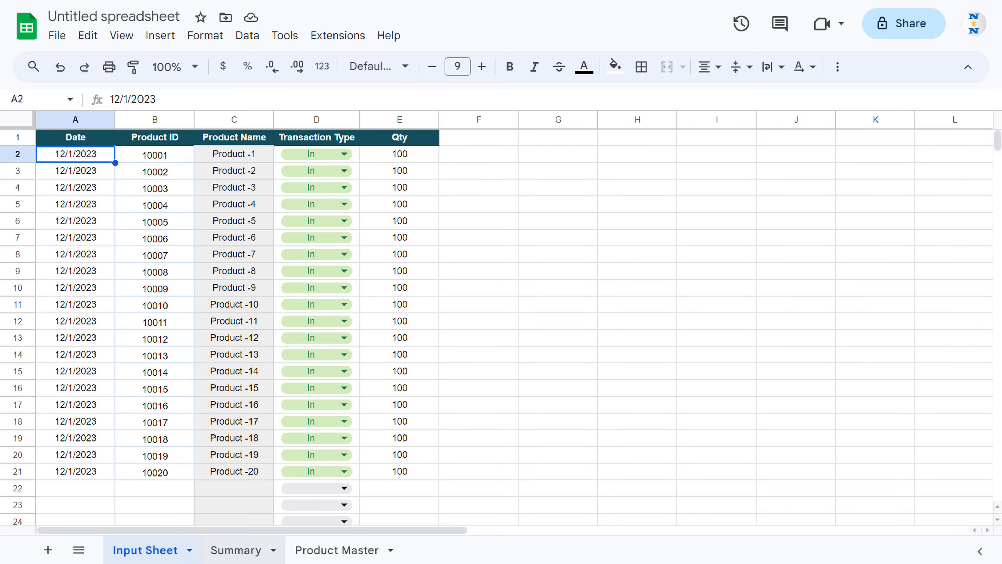
pyautogui.click(225, 551)
pyautogui.hotkey('ctrl', 'v')
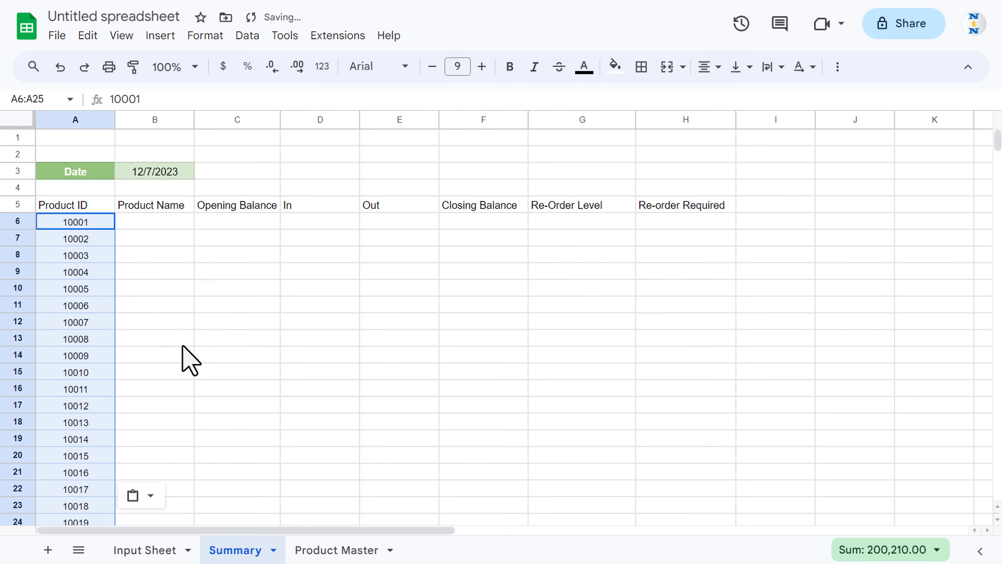
# Centre the table A5:H25 horizontally and vertically and set its font size to 9
pyautogui.click(156, 222)
pyautogui.click(71, 205)
pyautogui.hotkey('ctrl', 'a')
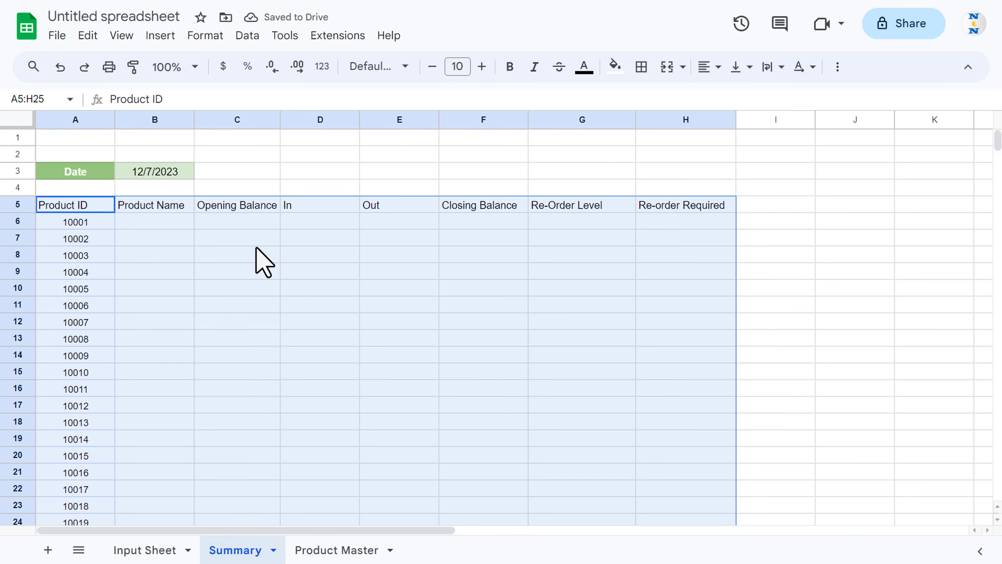
pyautogui.click(705, 67)
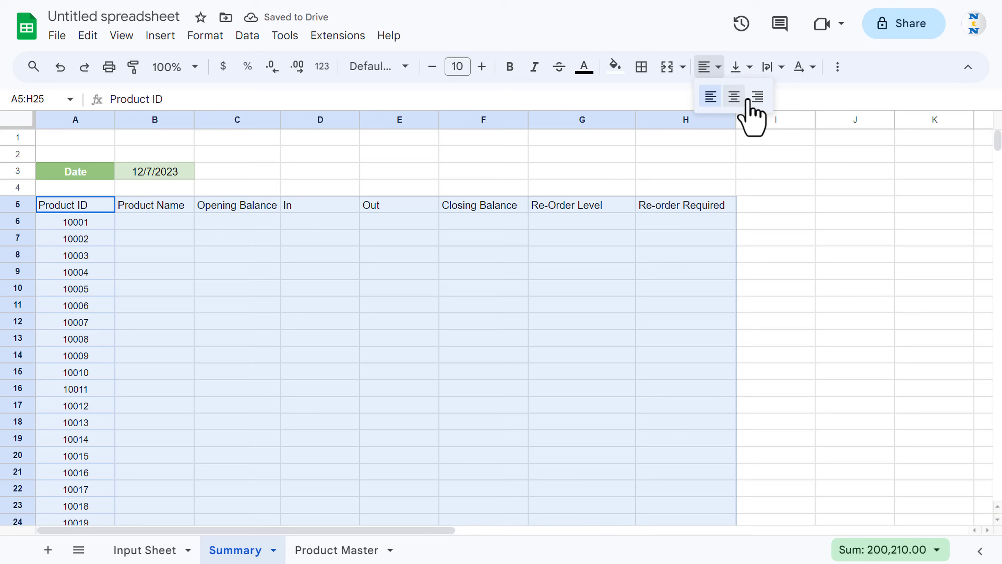
pyautogui.click(734, 97)
pyautogui.click(736, 67)
pyautogui.click(766, 97)
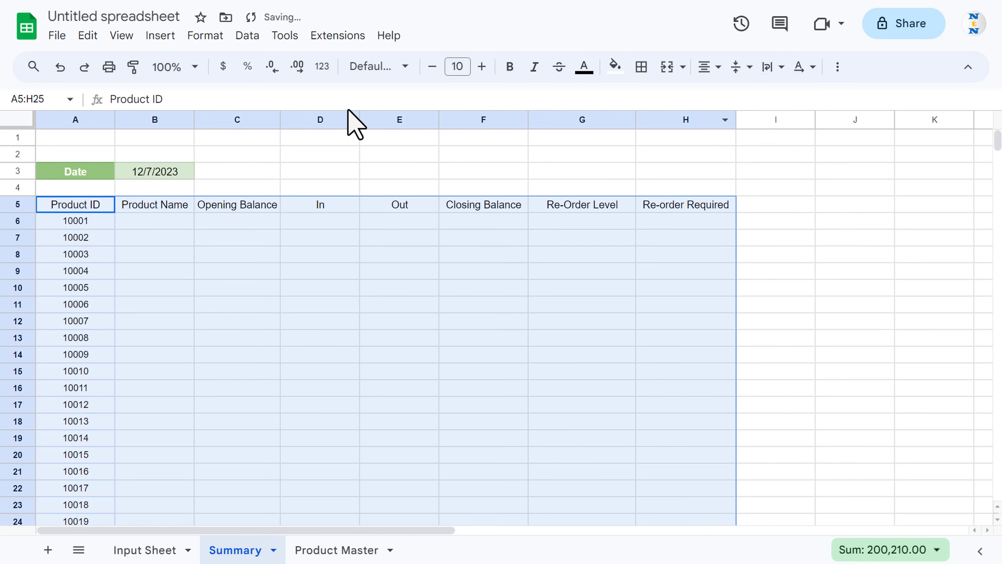
pyautogui.click(432, 67)
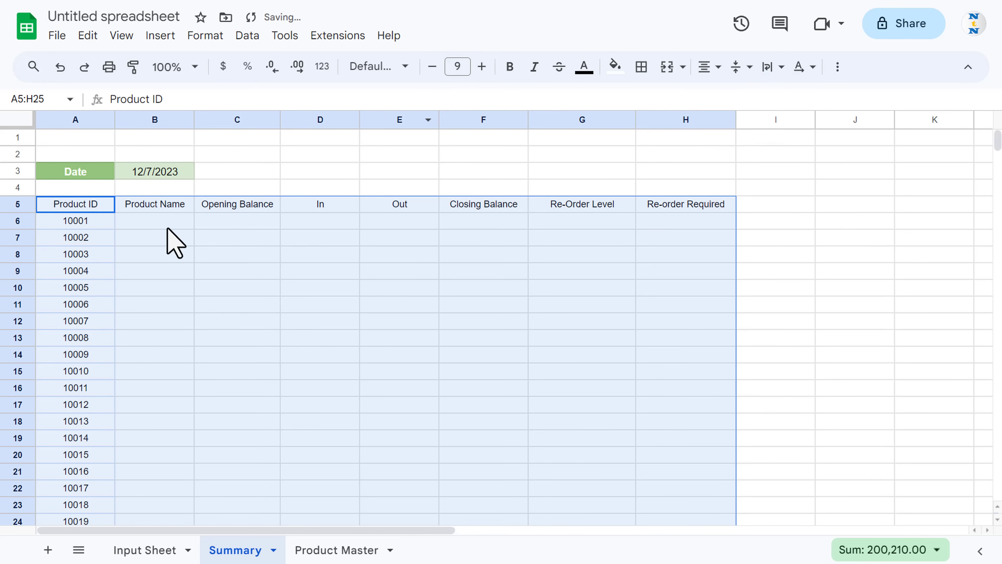
# Format the header row A5:H5 with a dark red fill and bold white text
pyautogui.click(162, 205)
pyautogui.click(81, 209)
pyautogui.keyDown('shift'); pyautogui.click(690, 206); pyautogui.keyUp('shift')
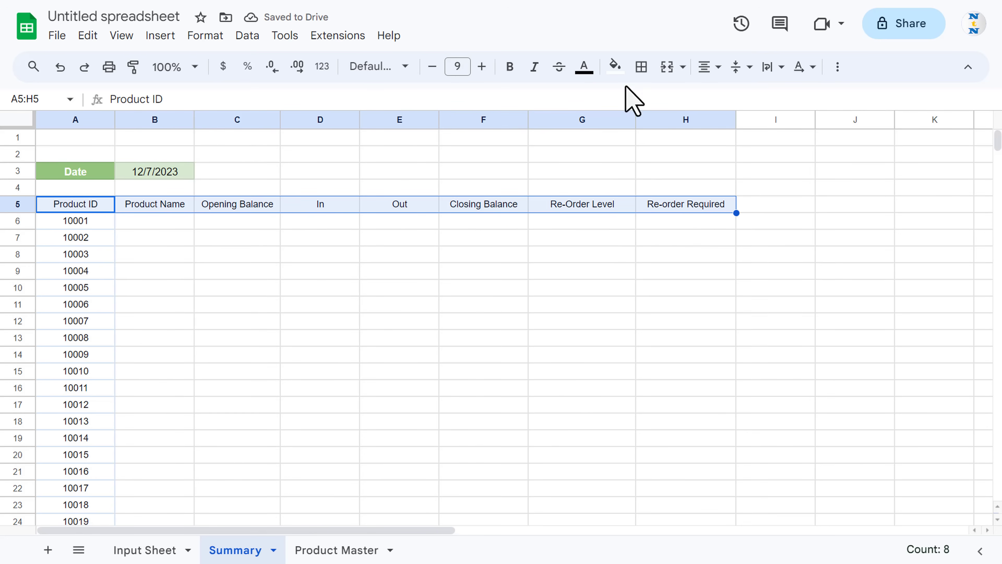
pyautogui.click(615, 66)
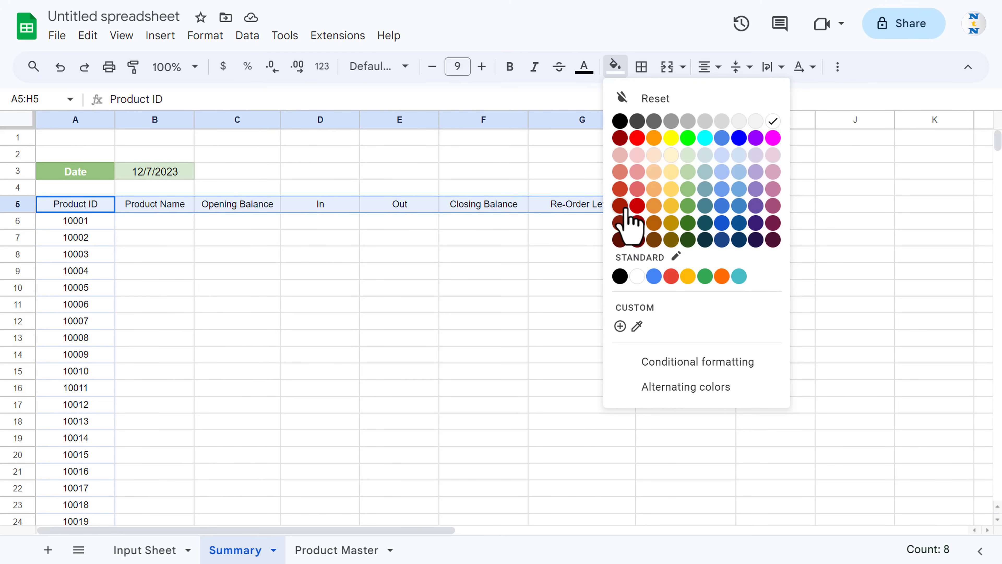
pyautogui.click(621, 221)
pyautogui.click(584, 67)
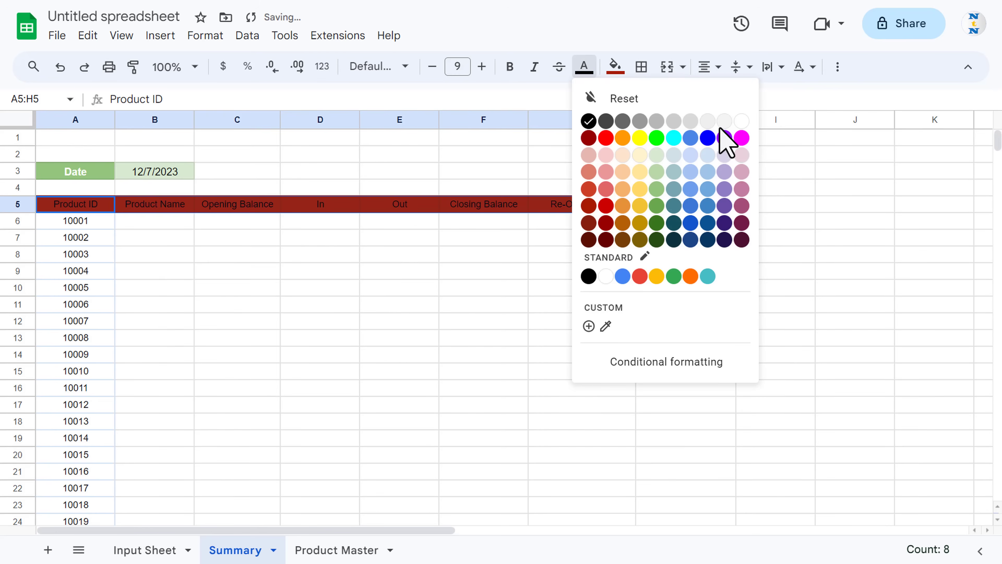
pyautogui.click(742, 122)
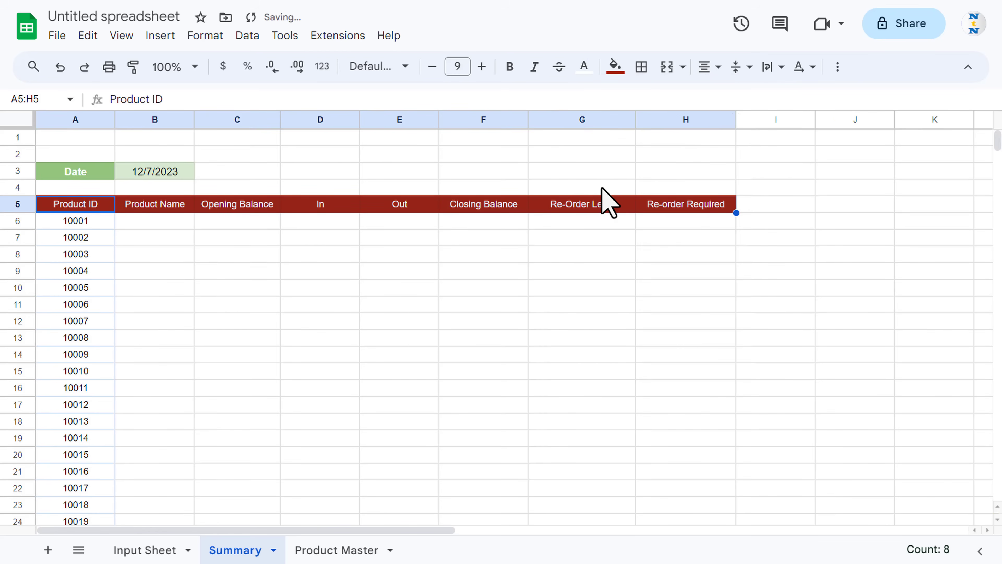
pyautogui.hotkey('ctrl', 'b')
pyautogui.click(313, 269)
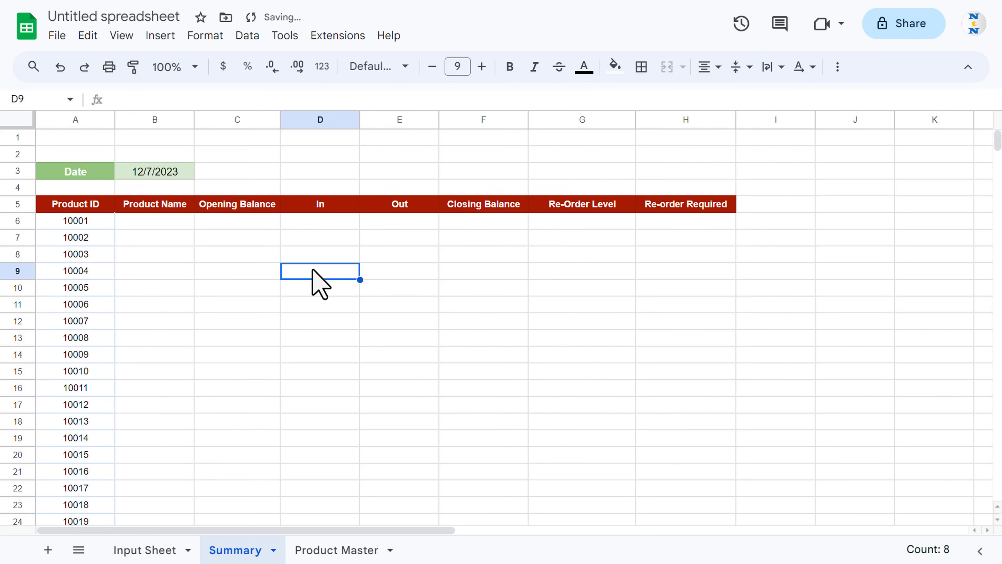
# Apply light blue borders to all cells of the Summary table A5:H25
pyautogui.click(95, 208)
pyautogui.keyDown('shift'); pyautogui.click(715, 474); pyautogui.keyUp('shift')
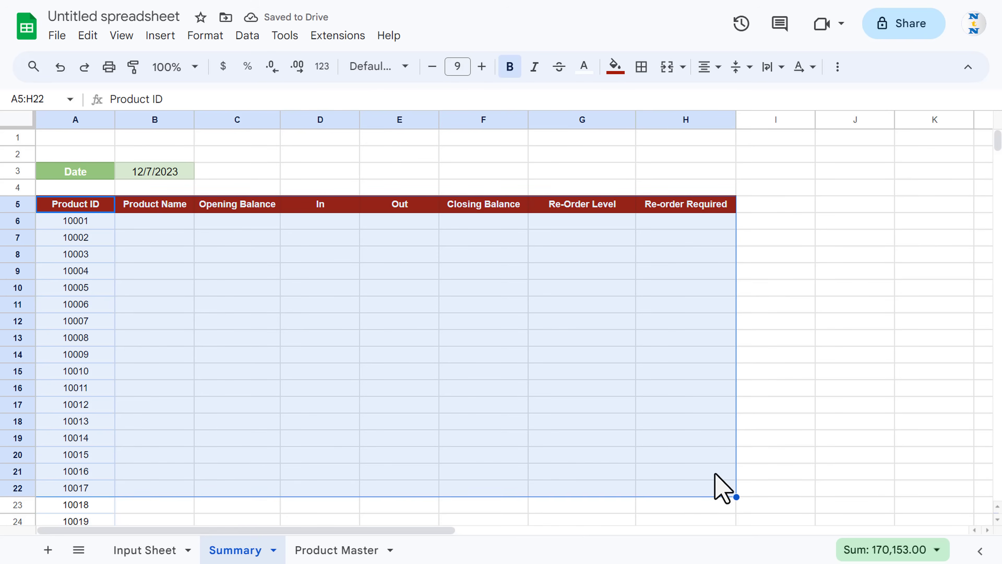
pyautogui.hotkey('shift', 'Down')
pyautogui.hotkey('shift', 'Down')
pyautogui.hotkey('shift', 'Down')
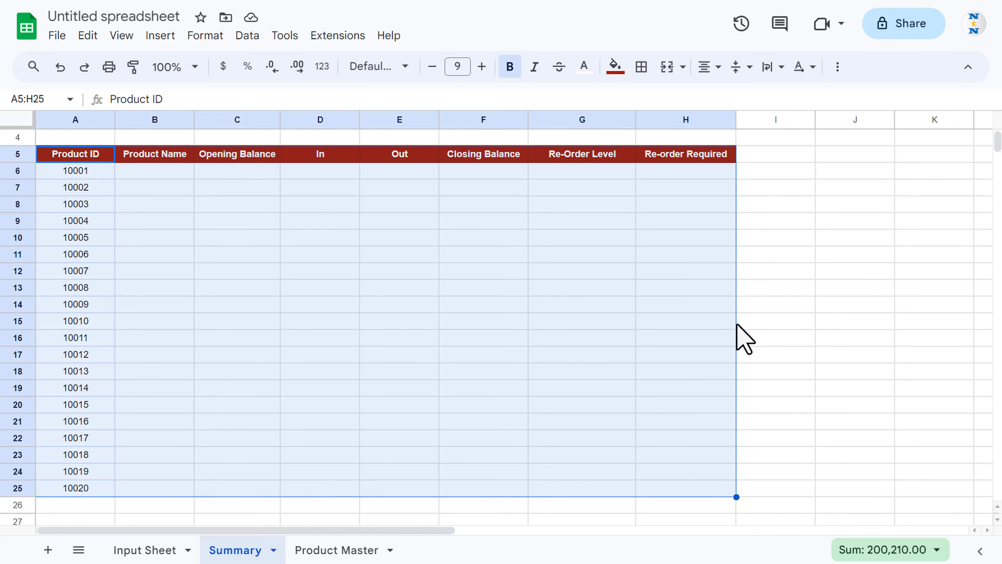
pyautogui.click(641, 68)
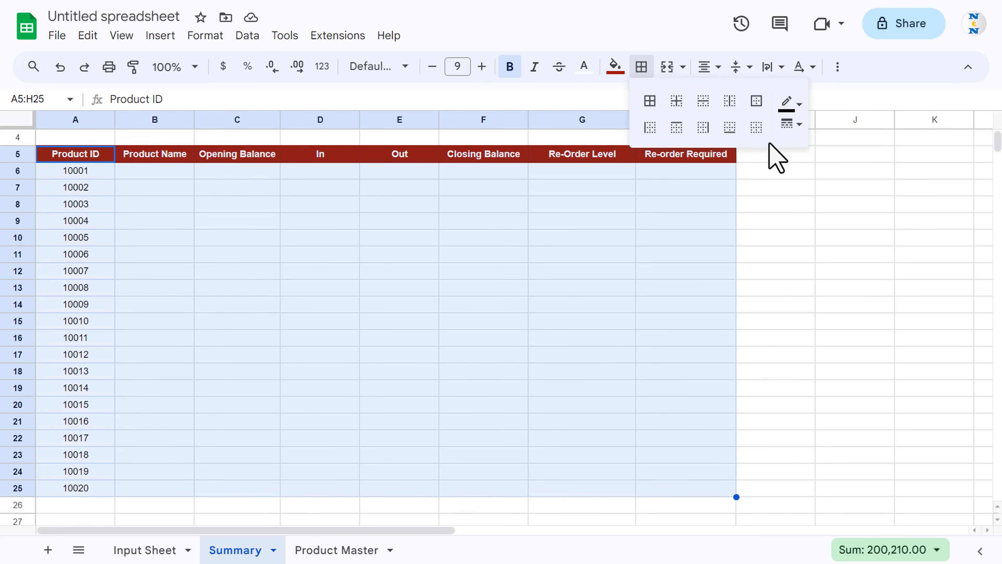
pyautogui.click(789, 104)
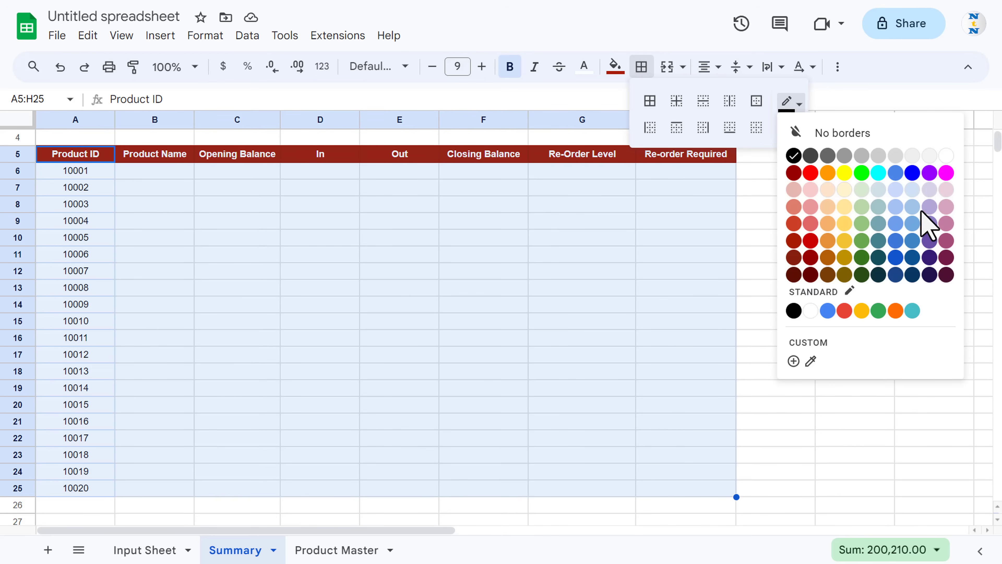
pyautogui.click(913, 221)
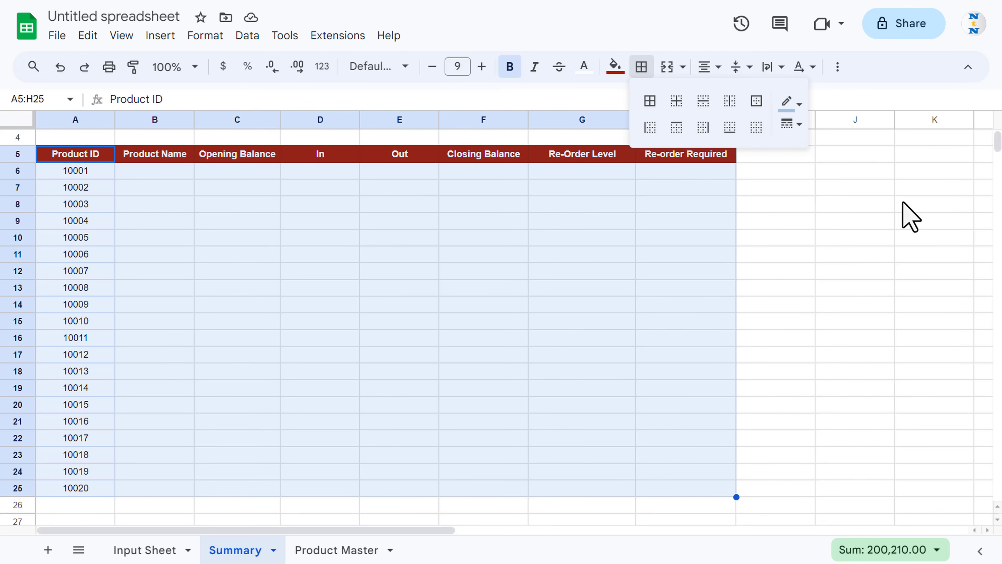
pyautogui.click(650, 101)
pyautogui.click(402, 189)
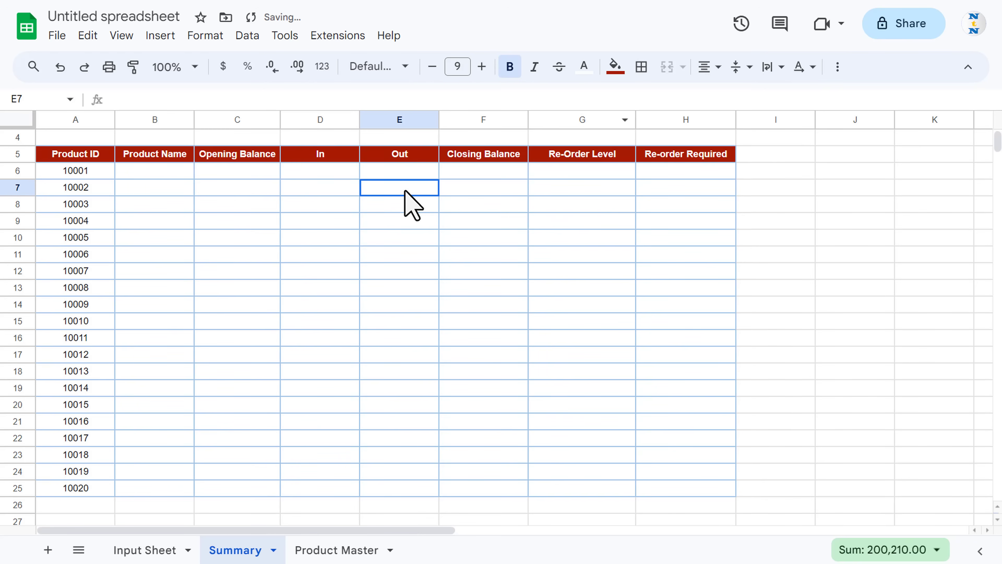
# Hide the gridlines on the Summary sheet
pyautogui.click(156, 38)
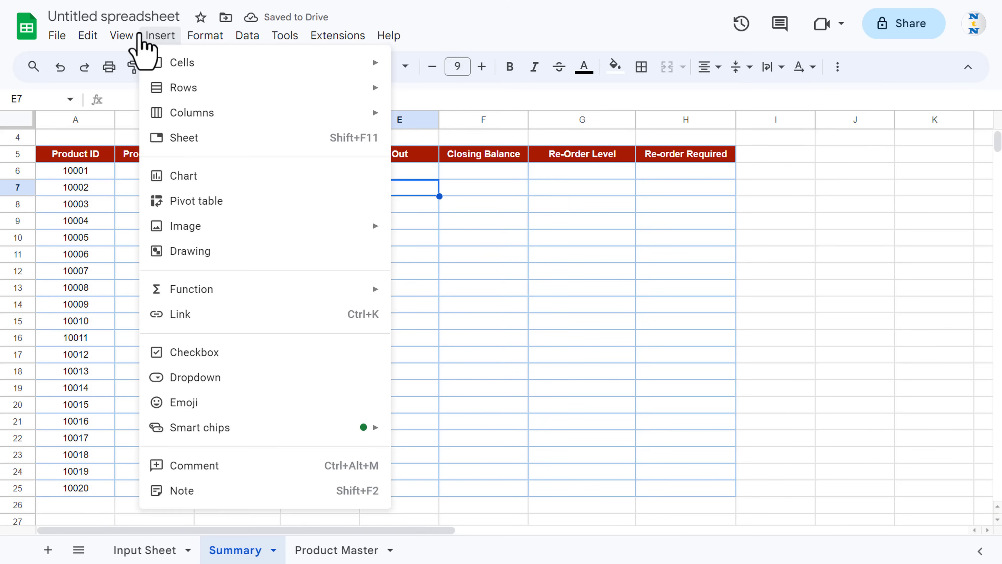
pyautogui.moveTo(126, 38)
pyautogui.moveTo(140, 63)
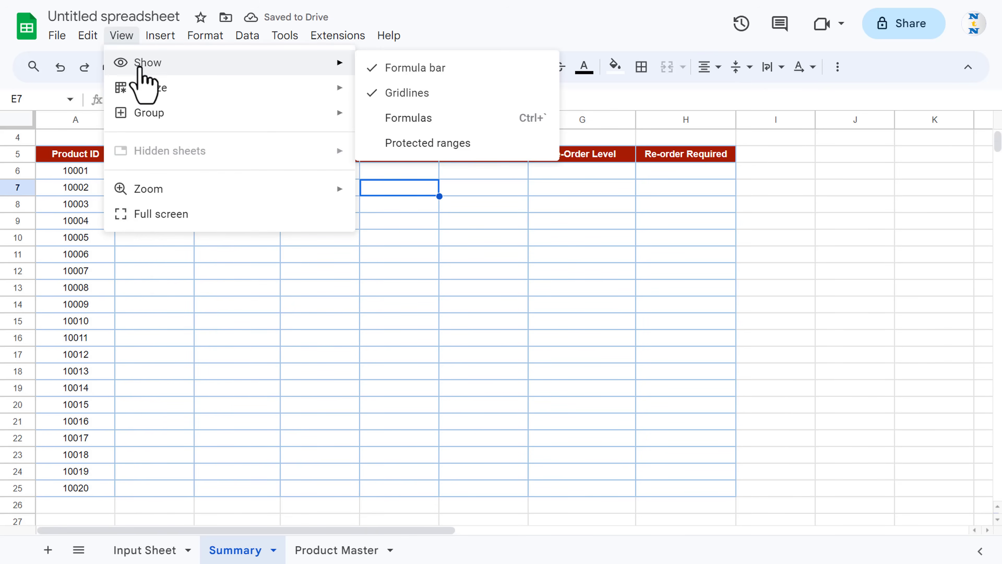
pyautogui.click(403, 97)
pyautogui.click(466, 207)
pyautogui.hotkey('ctrl', 'Up')
pyautogui.hotkey('ctrl', 'Up')
pyautogui.click(467, 208)
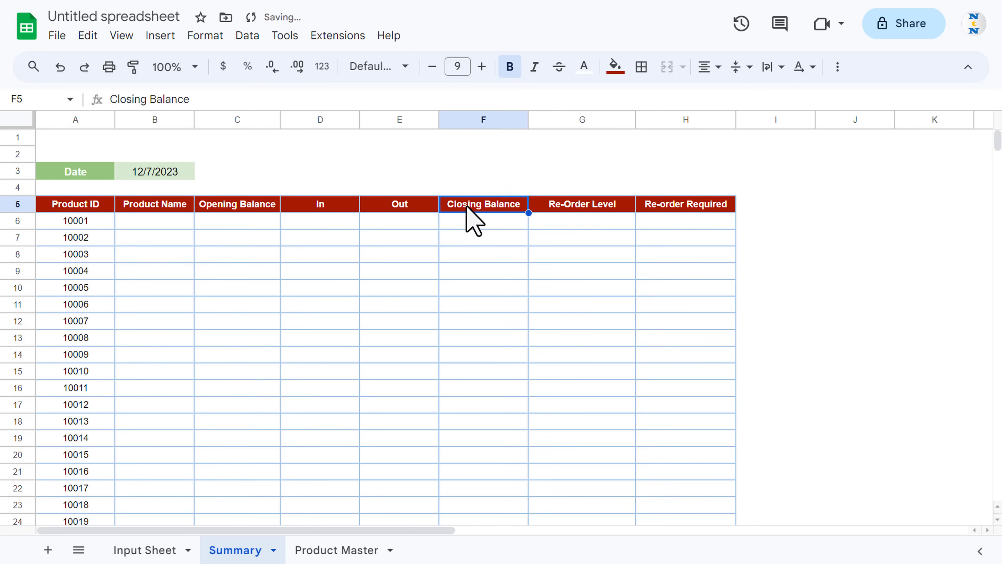
# Enter =VLOOKUP(A6,'Product Master'!A:B,2,0) in B6 to look up the product name
pyautogui.hotkey('ctrl', 'Left')
pyautogui.press('Down')
pyautogui.press('Right')
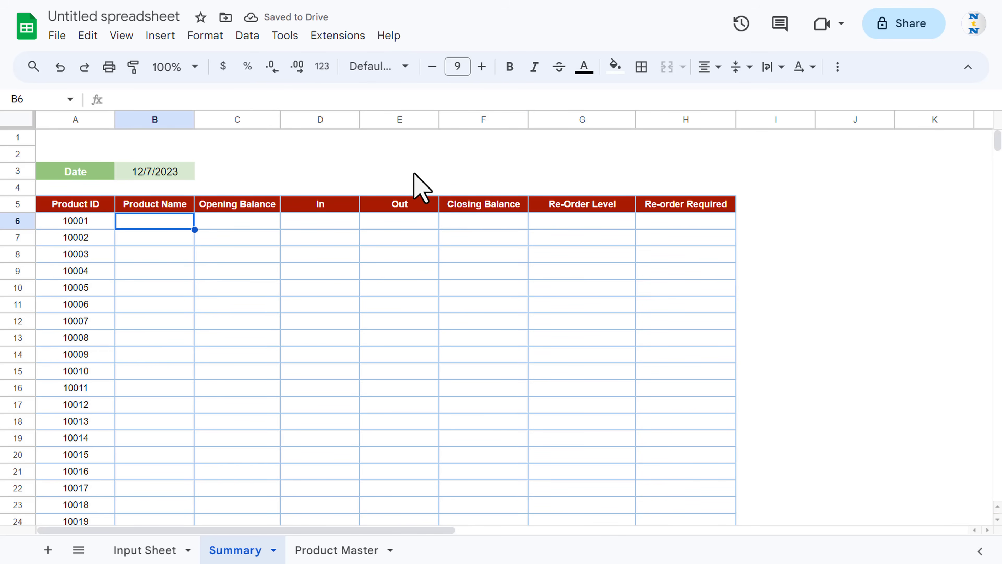
pyautogui.write('=vlo')
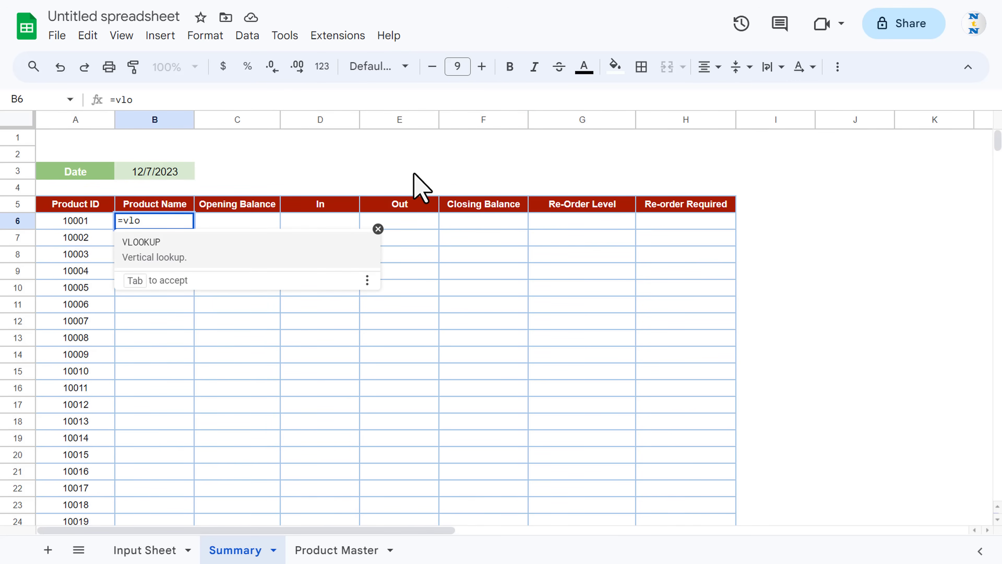
pyautogui.press('Tab')
pyautogui.write('A6')
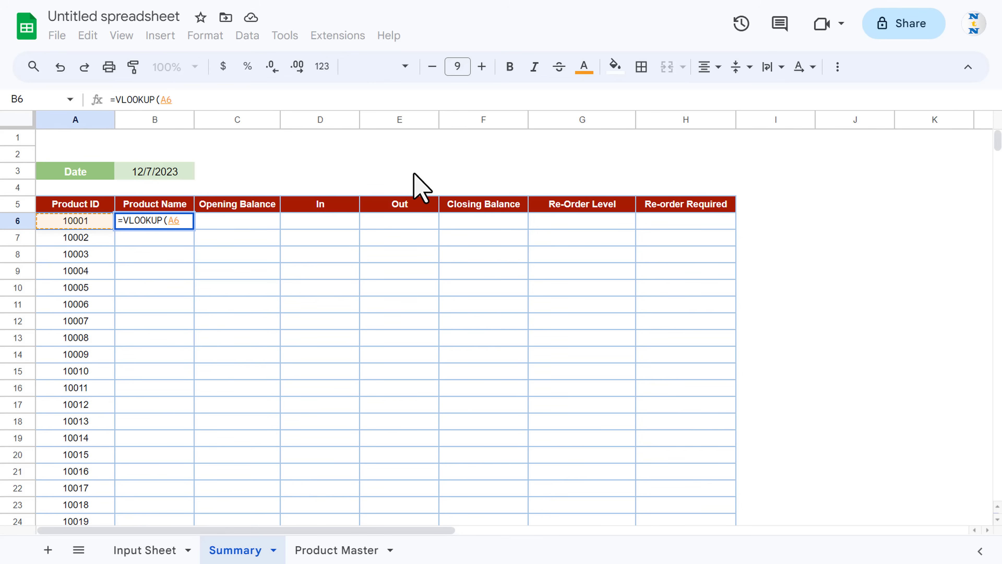
pyautogui.write(',')
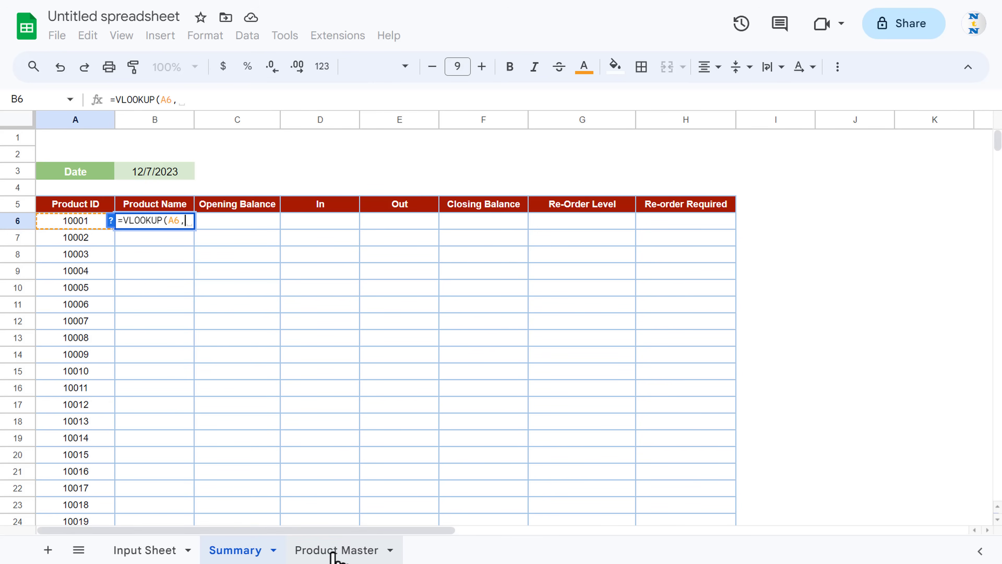
pyautogui.click(335, 550)
pyautogui.moveTo(78, 118); pyautogui.dragTo(155, 122)
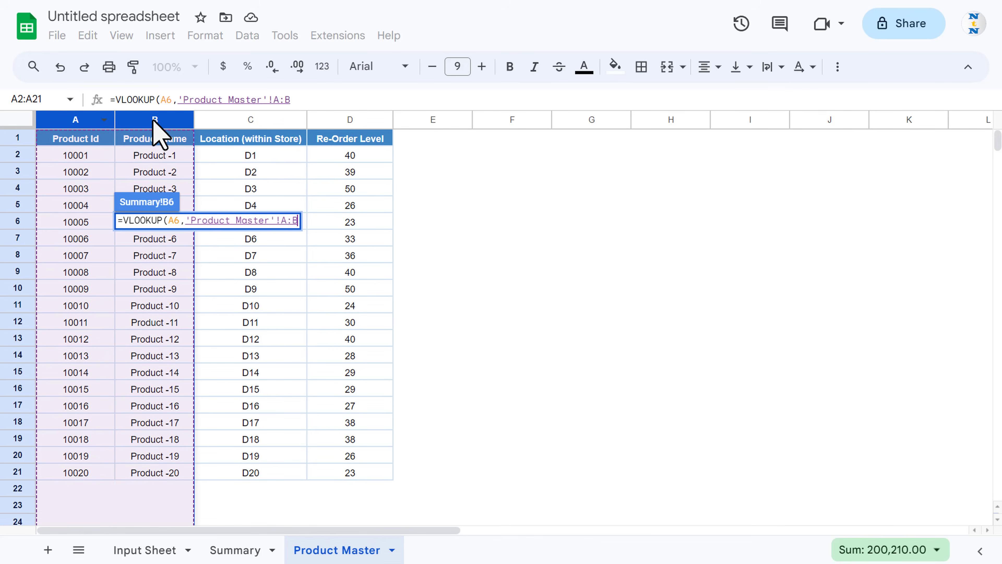
pyautogui.write(',2,0)')
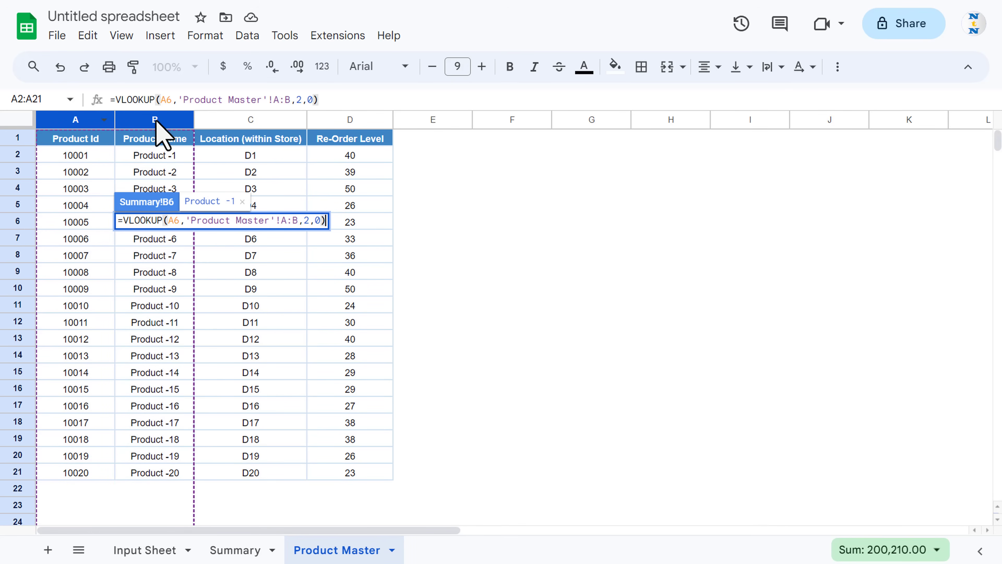
pyautogui.press('Return')
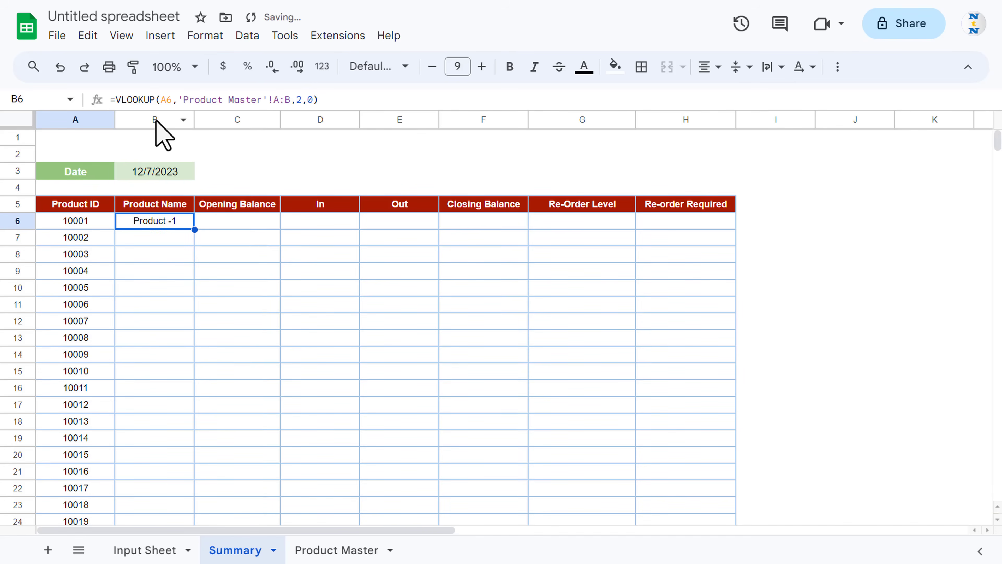
# Wrap the B6 lookup in IFERROR with an empty string as fallback: =IFERROR(VLOOKUP(A6,'Product Master'!A:B,2,0),"")
pyautogui.click(114, 100)
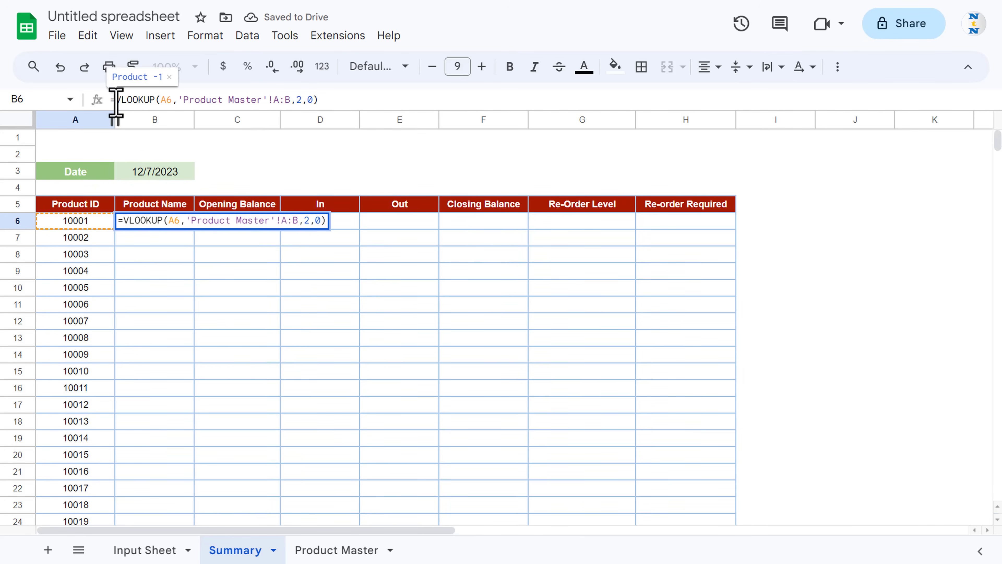
pyautogui.write('IF')
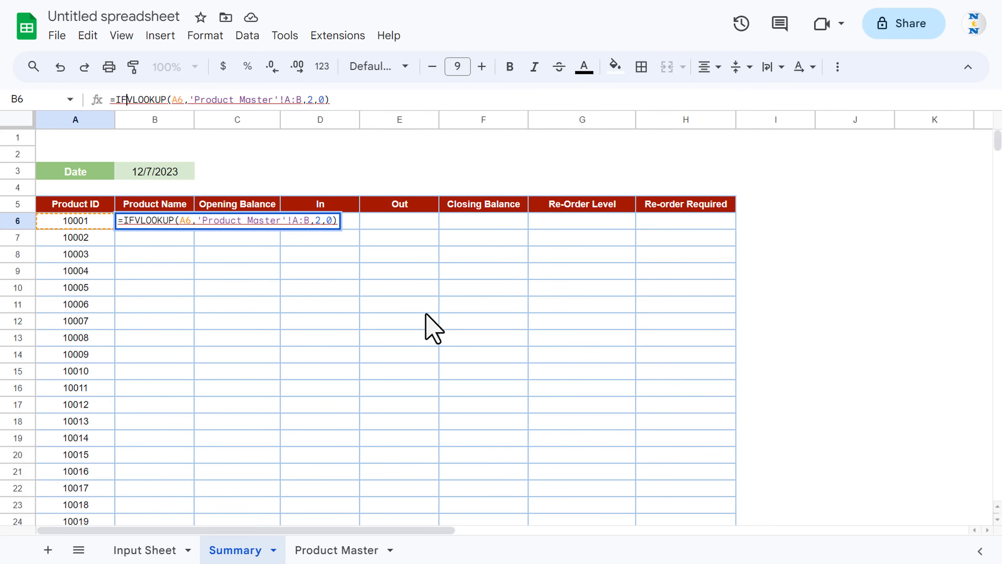
pyautogui.write('ERROR(')
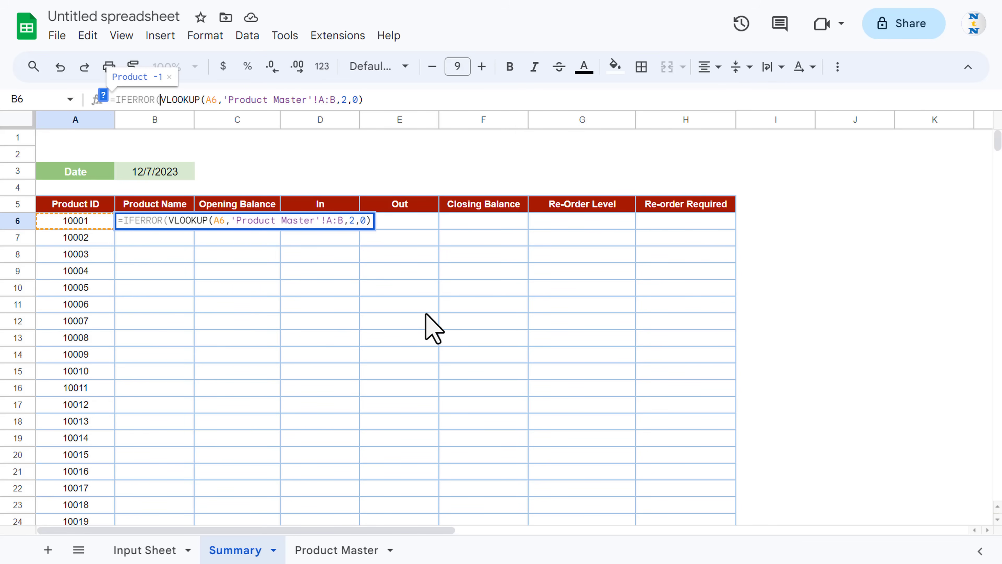
pyautogui.click(422, 99)
pyautogui.write(',')
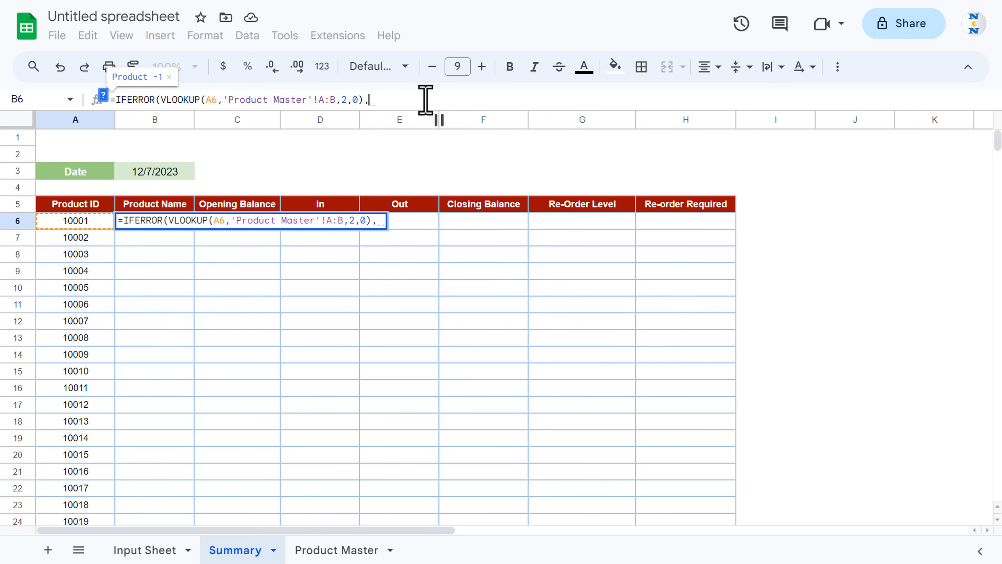
pyautogui.write('"")')
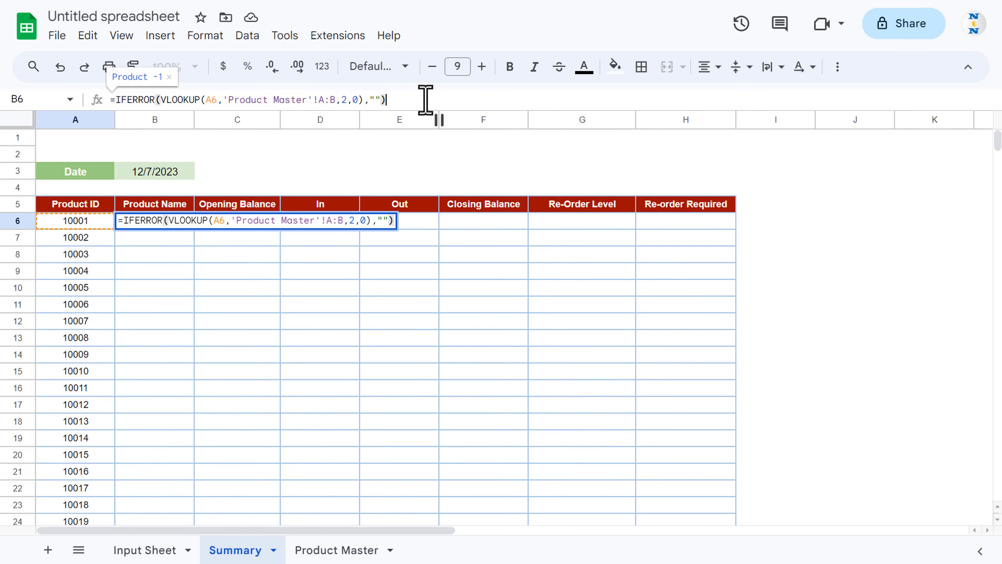
pyautogui.press('Return')
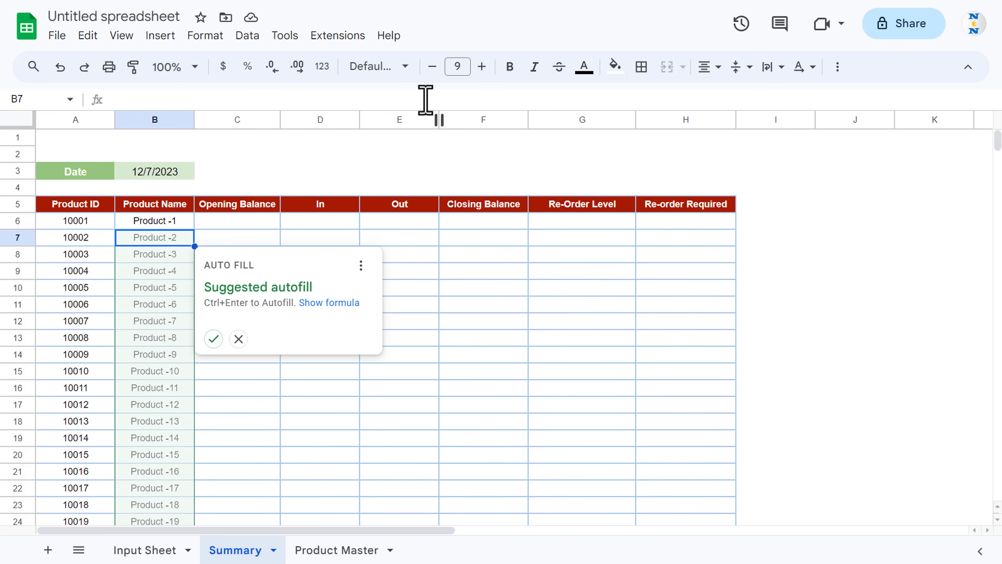
# Accept the suggested autofill of the product name formula down to B25 and shade B6:B25 light grey
pyautogui.hotkey('ctrl', 'Return')
pyautogui.hotkey('ctrl', 'Down')
pyautogui.press('Down')
pyautogui.hotkey('ctrl', 'Up')
pyautogui.hotkey('ctrl', 'Up')
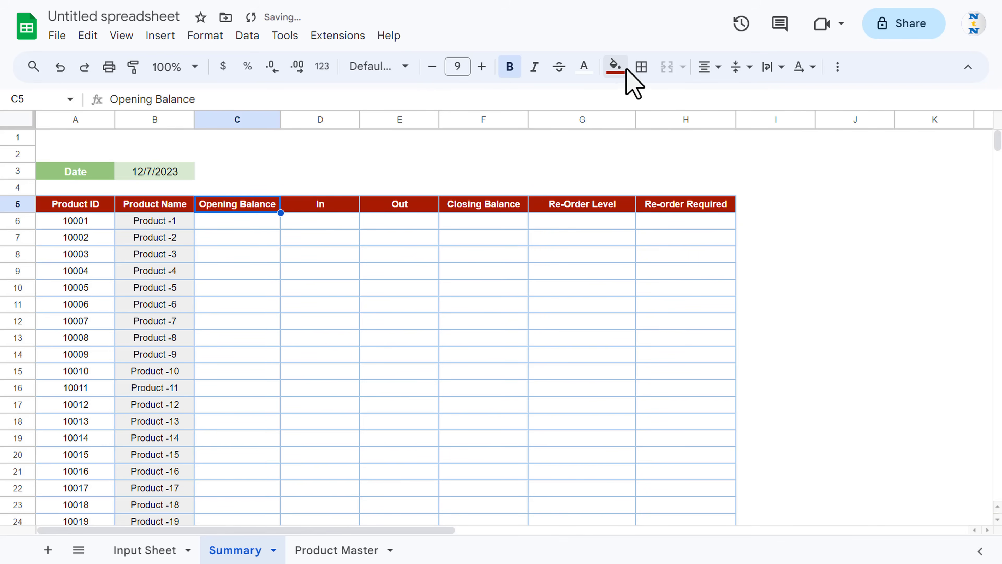
# Fill the Opening Balance header cell C5 with golden yellow
pyautogui.click(620, 69)
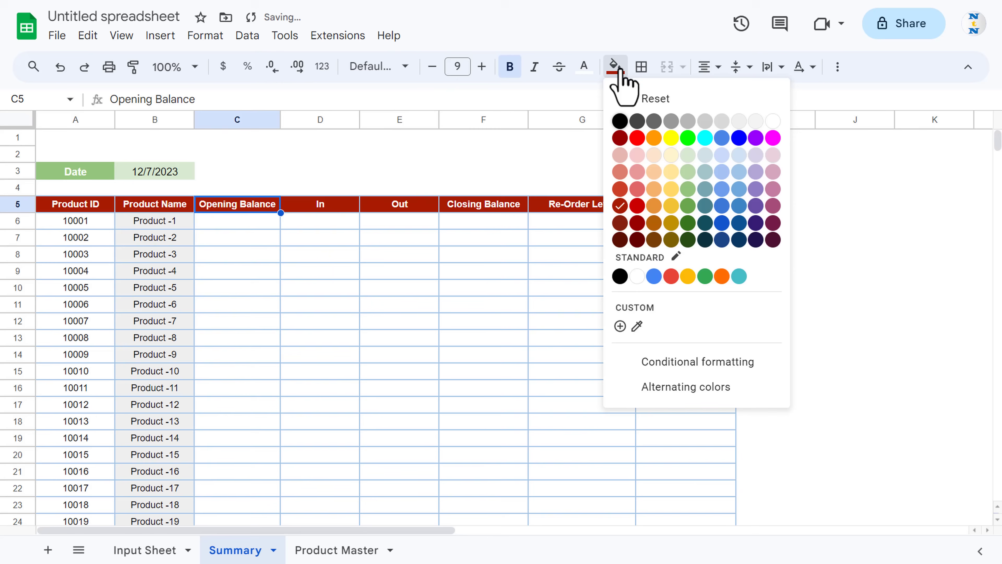
pyautogui.click(671, 206)
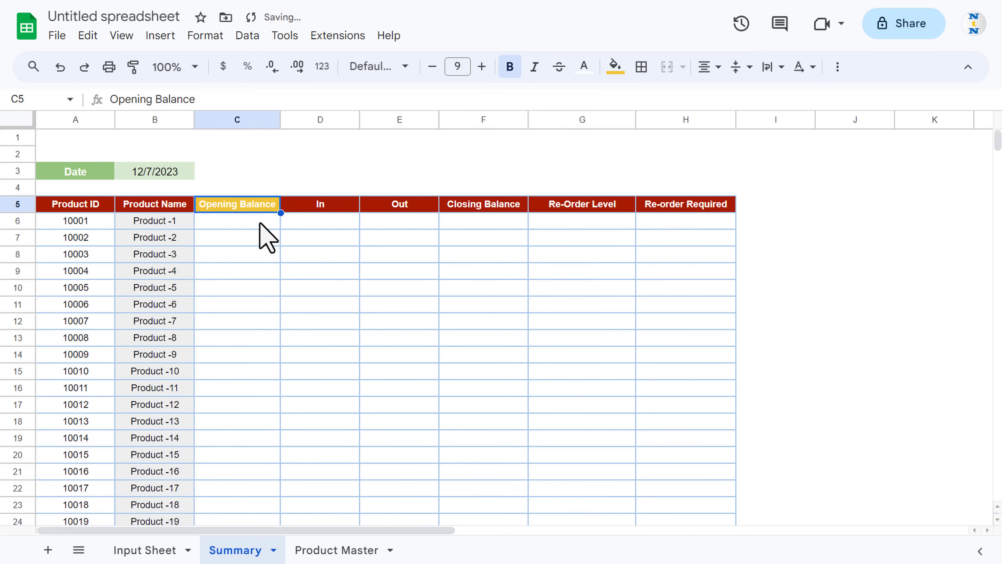
pyautogui.click(260, 222)
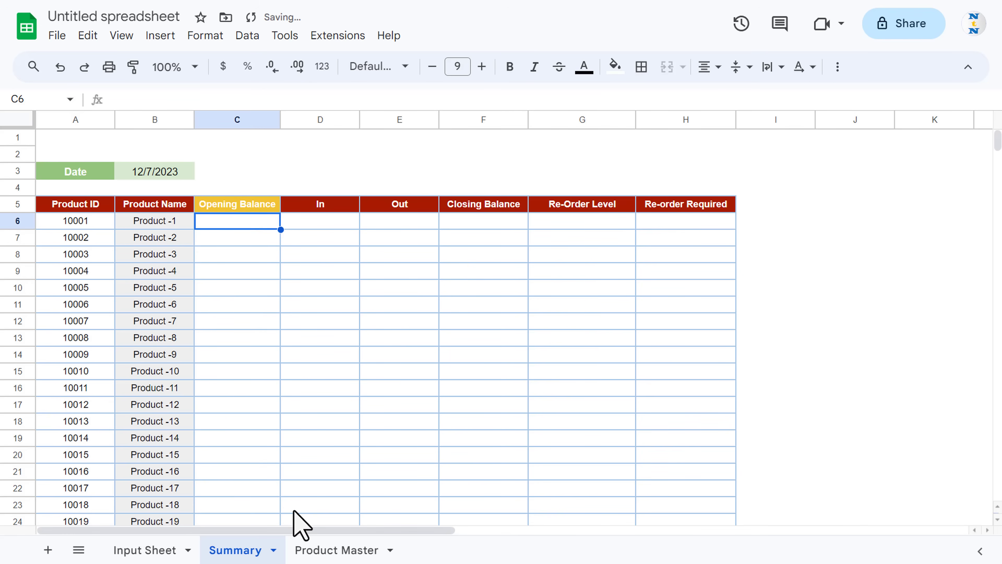
# Shade the Opening Balance cells C6:C25 light yellow
pyautogui.press('Left')
pyautogui.hotkey('ctrl', 'Down')
pyautogui.press('Right')
pyautogui.hotkey('ctrl', 'shift', 'Up')
pyautogui.hotkey('shift', 'Down')
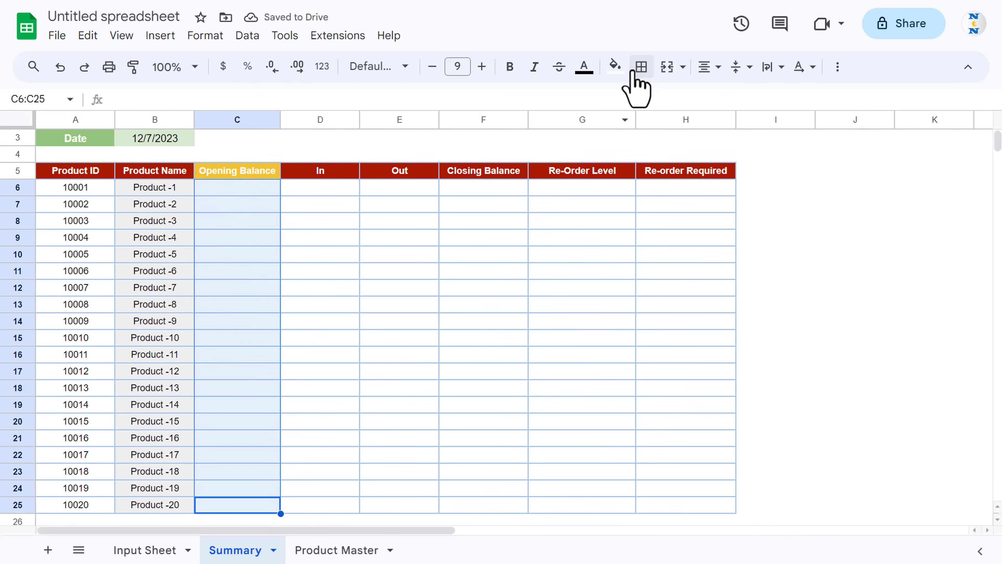
pyautogui.click(615, 66)
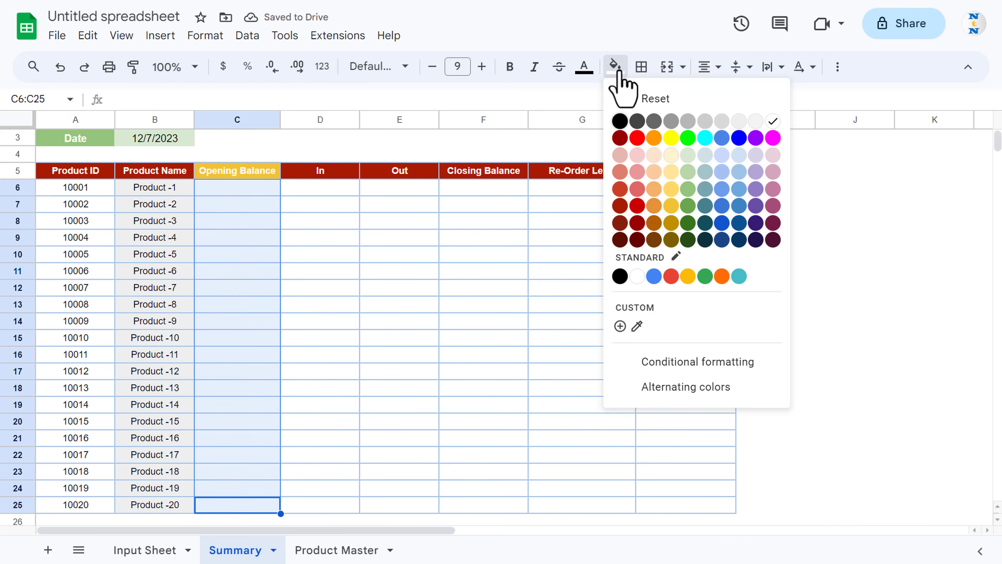
pyautogui.click(671, 156)
pyautogui.click(267, 195)
pyautogui.hotkey('ctrl', 'Up')
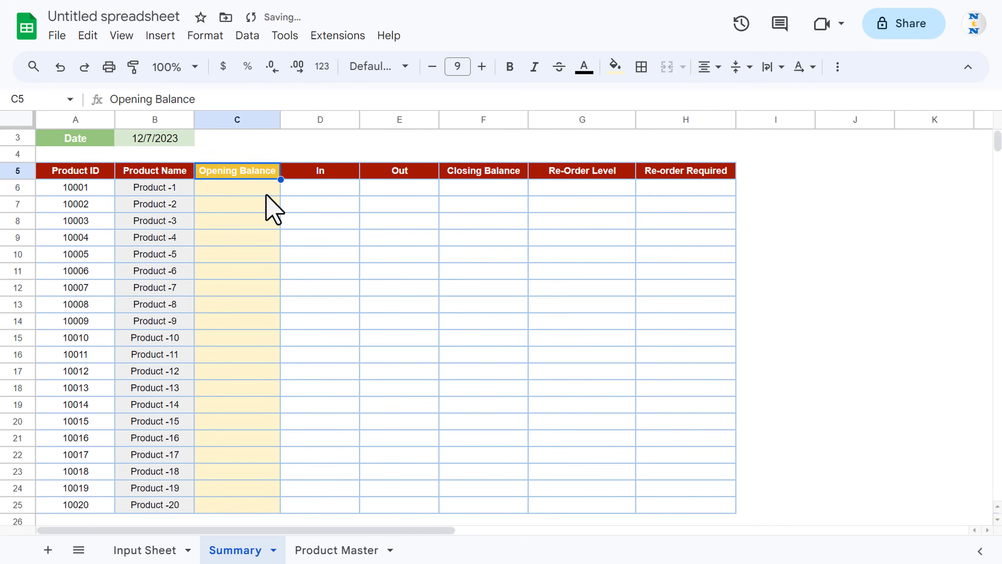
# Move the Summary sheet ahead of Input Sheet in the sheet order
pyautogui.hotkey('ctrl', 'Up')
pyautogui.hotkey('ctrl', 'Down')
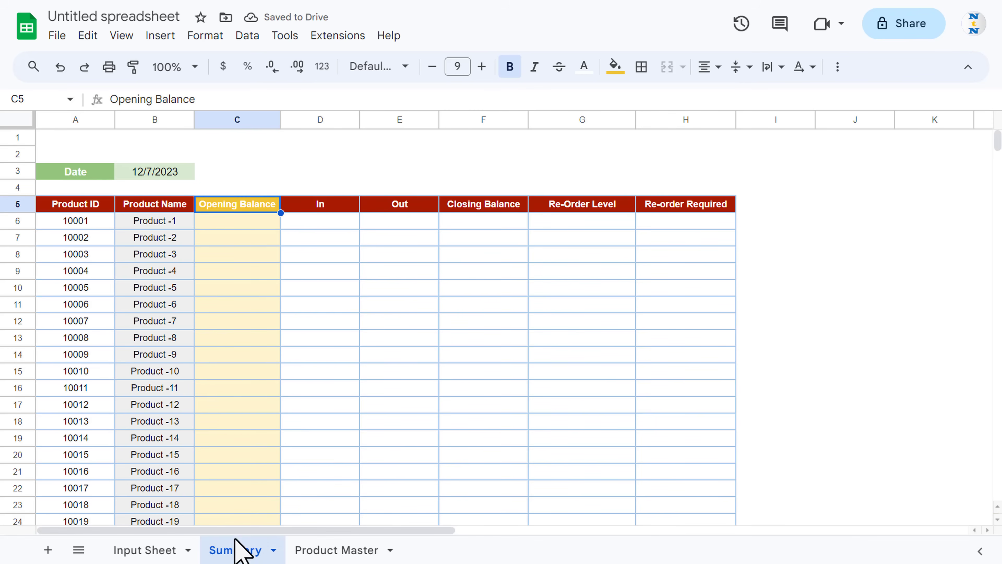
pyautogui.moveTo(215, 556); pyautogui.dragTo(151, 553)
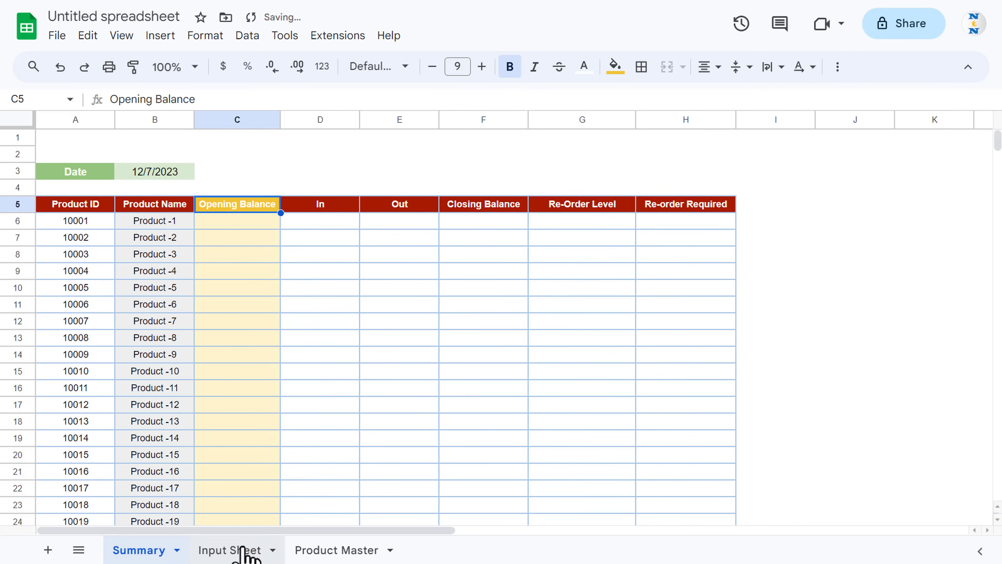
# Review the Transaction Type, Product Name and Date columns on Input Sheet
pyautogui.click(244, 555)
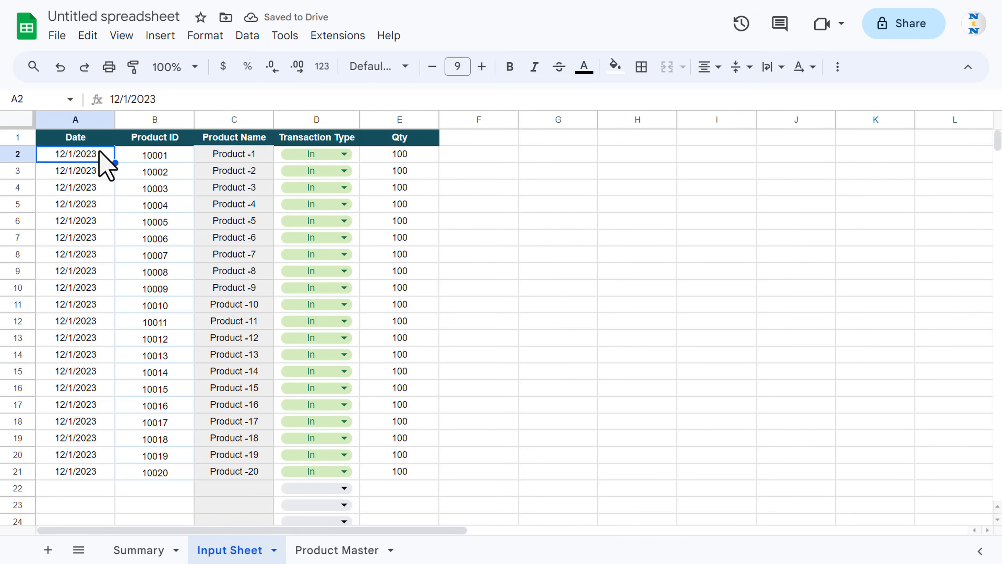
pyautogui.press('Right')
pyautogui.press('Right')
pyautogui.press('Right')
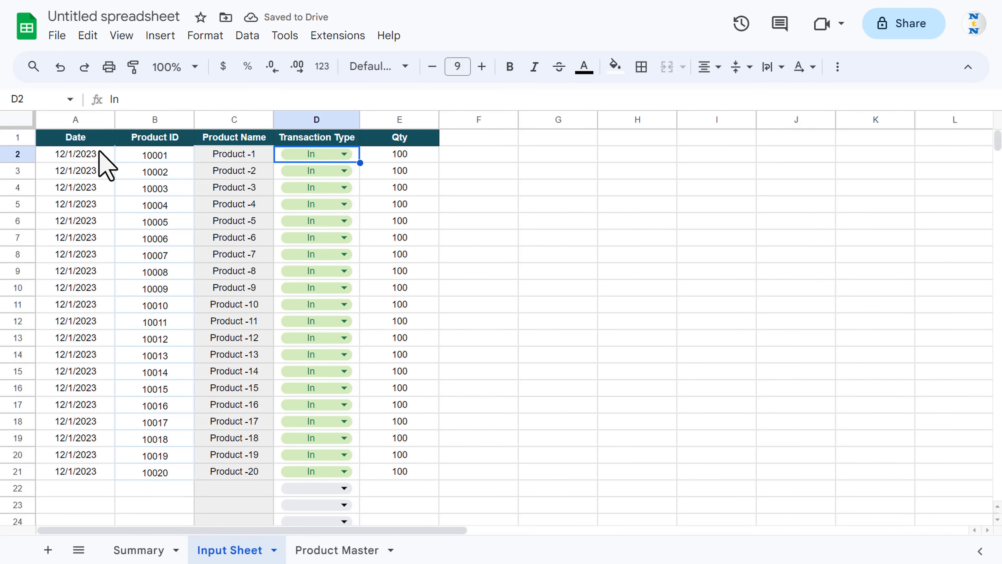
pyautogui.click(315, 119)
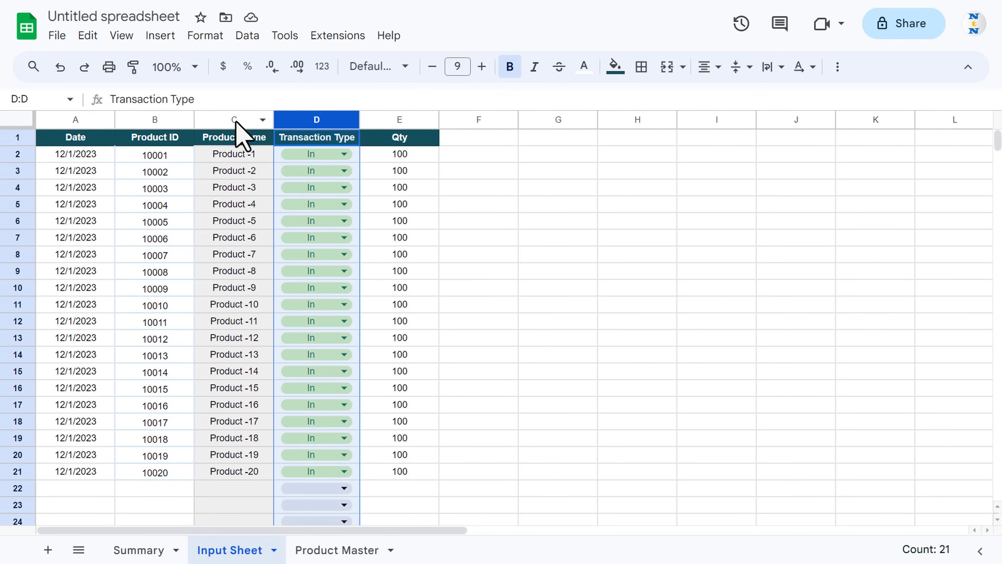
pyautogui.click(236, 119)
pyautogui.click(81, 119)
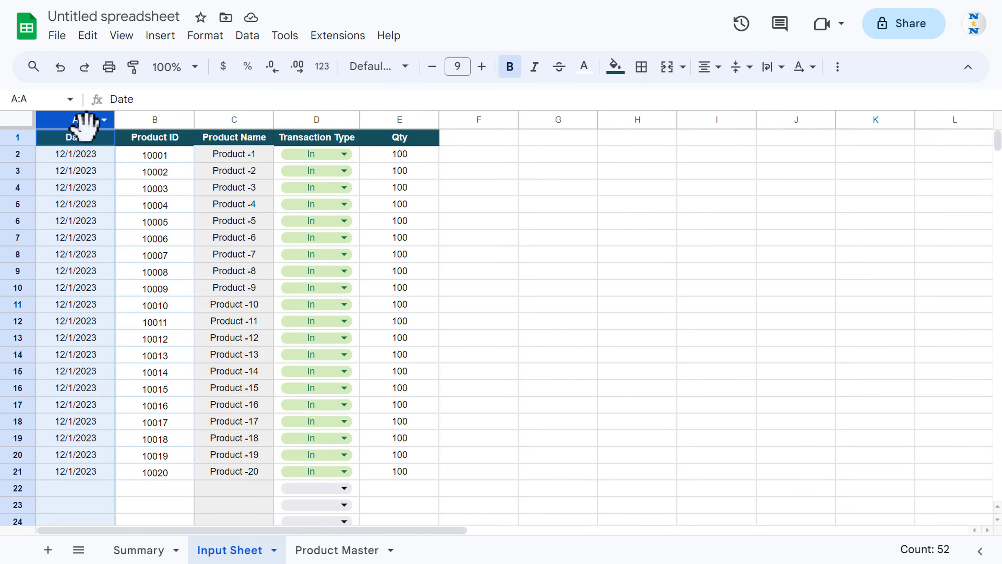
# Start a SUMIFS formula in Summary cell C6 with Input Sheet's Qty column as the absolute sum range $E:$E
pyautogui.click(146, 550)
pyautogui.click(173, 172)
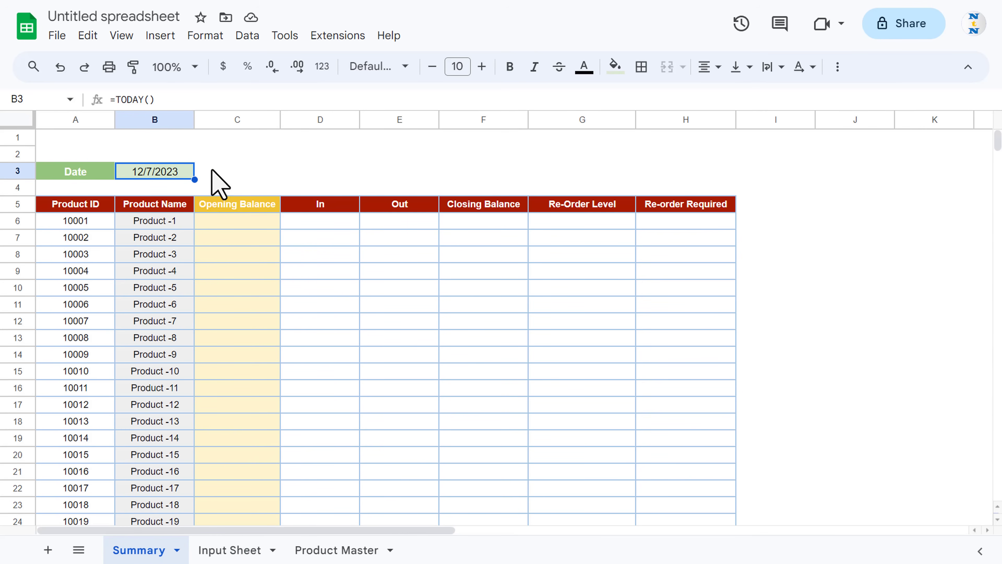
pyautogui.click(241, 222)
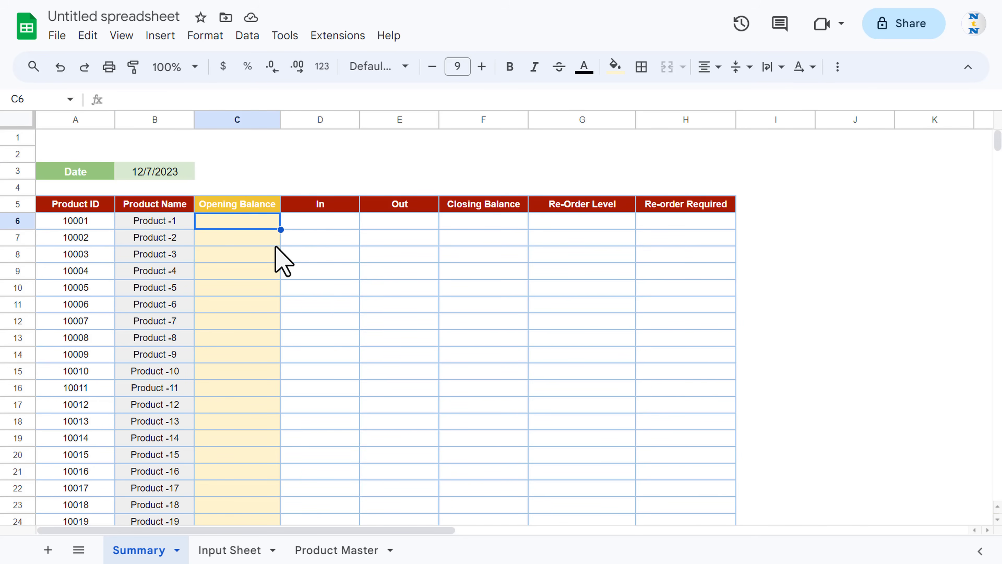
pyautogui.write('=SUM')
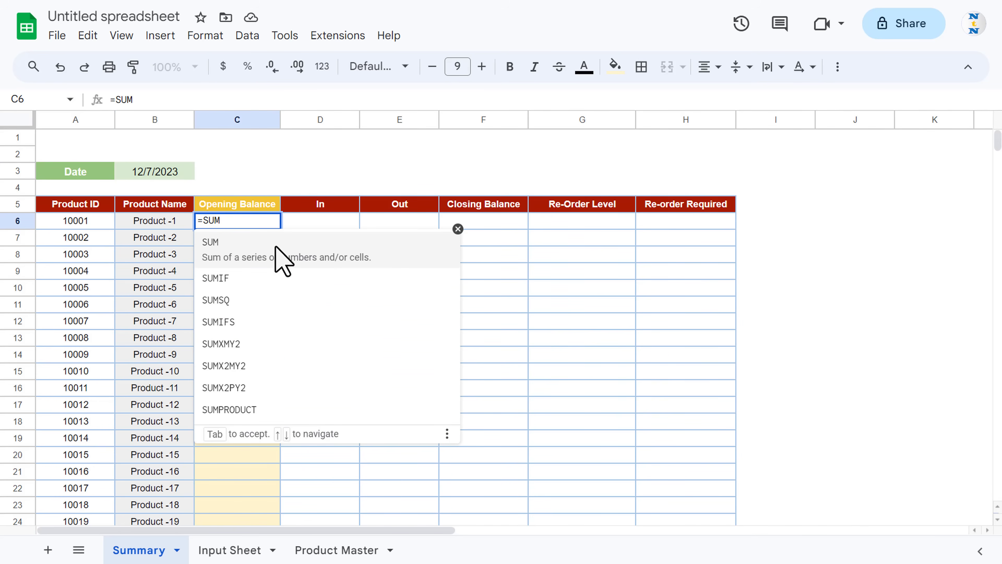
pyautogui.press('Down')
pyautogui.press('Down')
pyautogui.press('Down')
pyautogui.press('Tab')
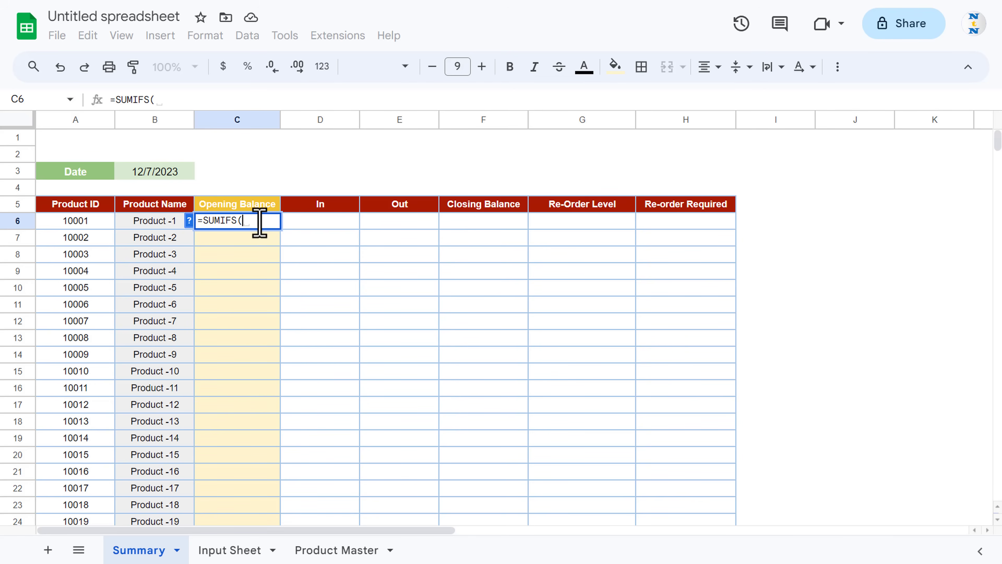
pyautogui.click(253, 550)
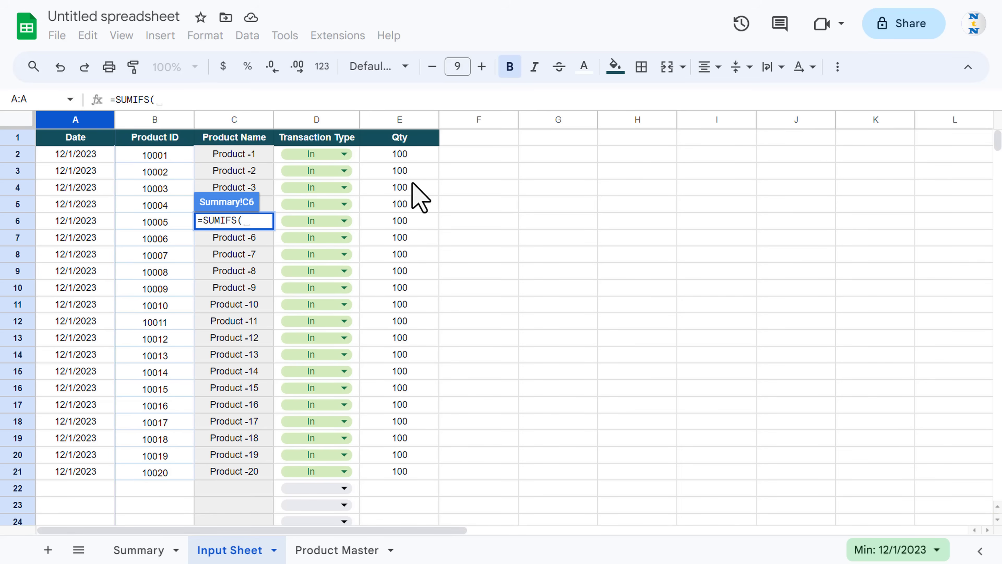
pyautogui.click(407, 120)
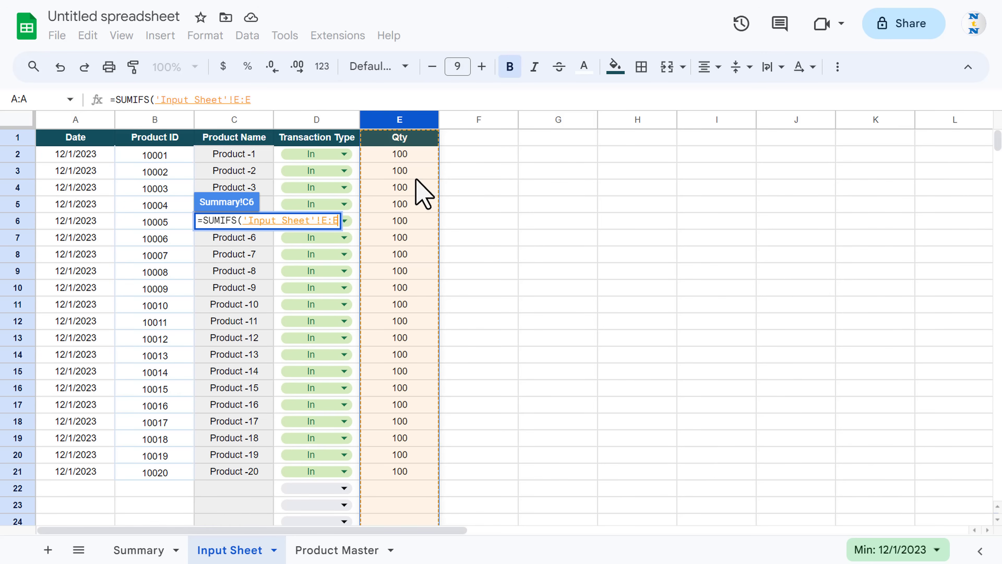
pyautogui.press('F4')
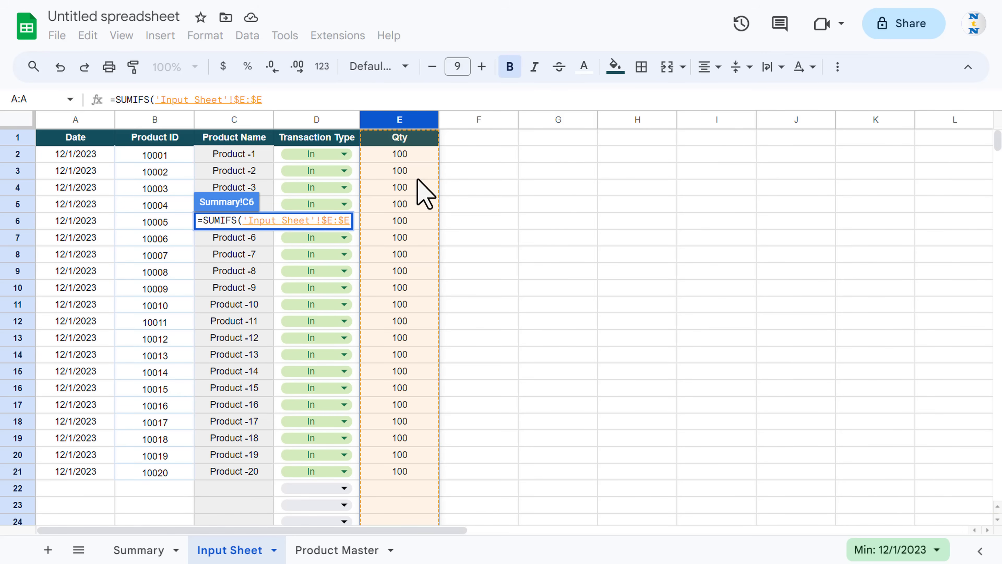
pyautogui.write(',')
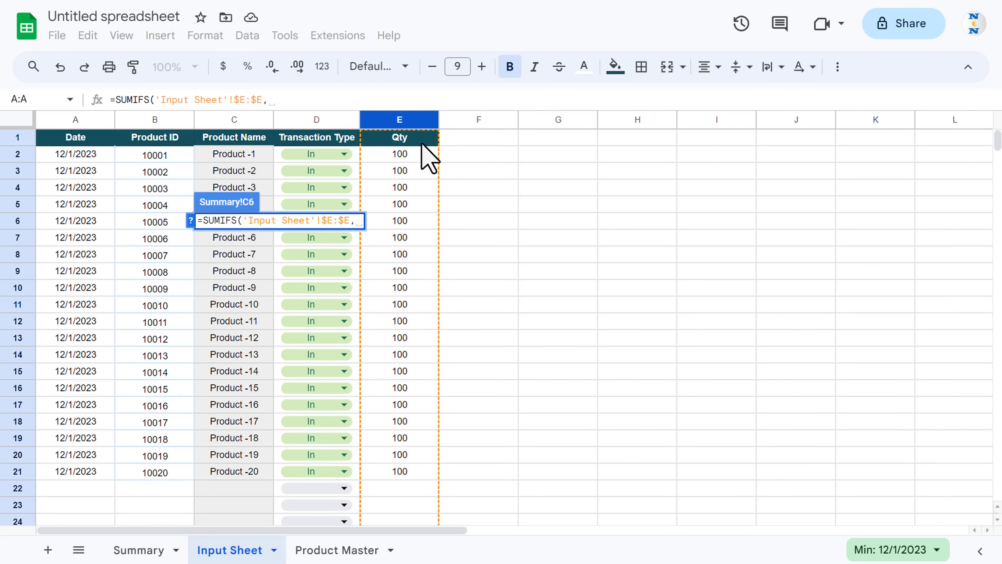
# Add the SUMIFS criterion that Input Sheet's Transaction Type column, as absolute range $D:$D, equals "In"
pyautogui.click(322, 121)
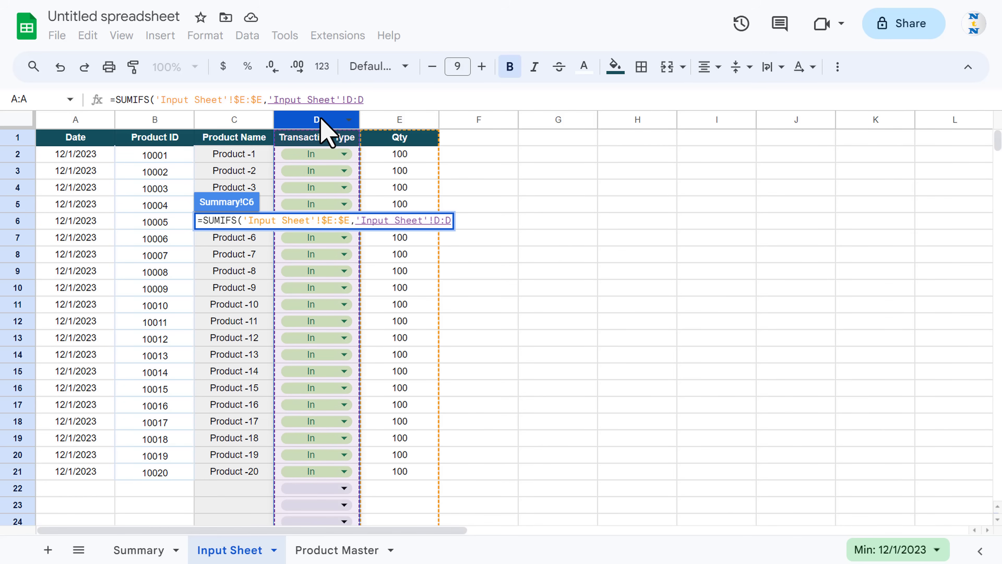
pyautogui.press('F4')
pyautogui.write(',')
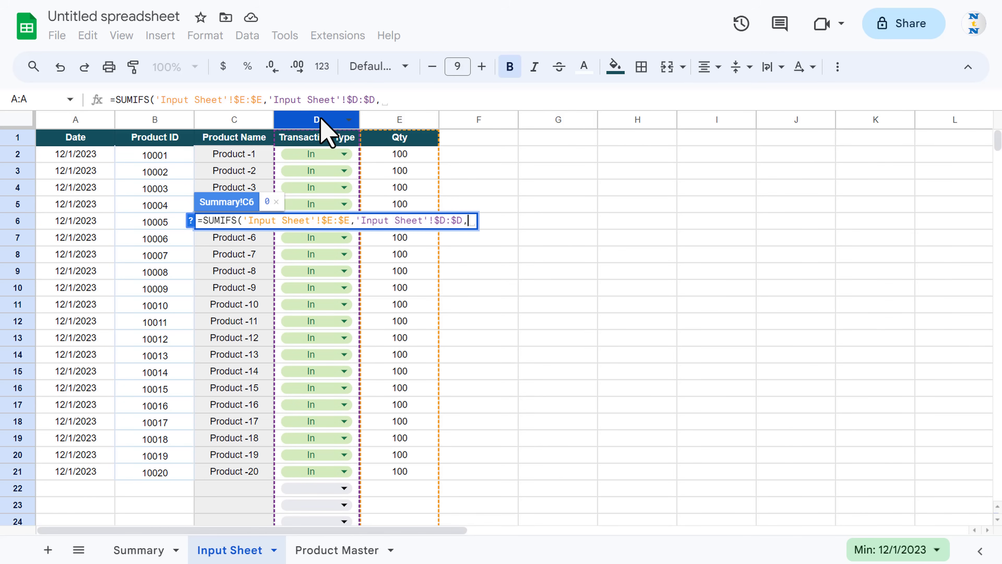
pyautogui.write('"')
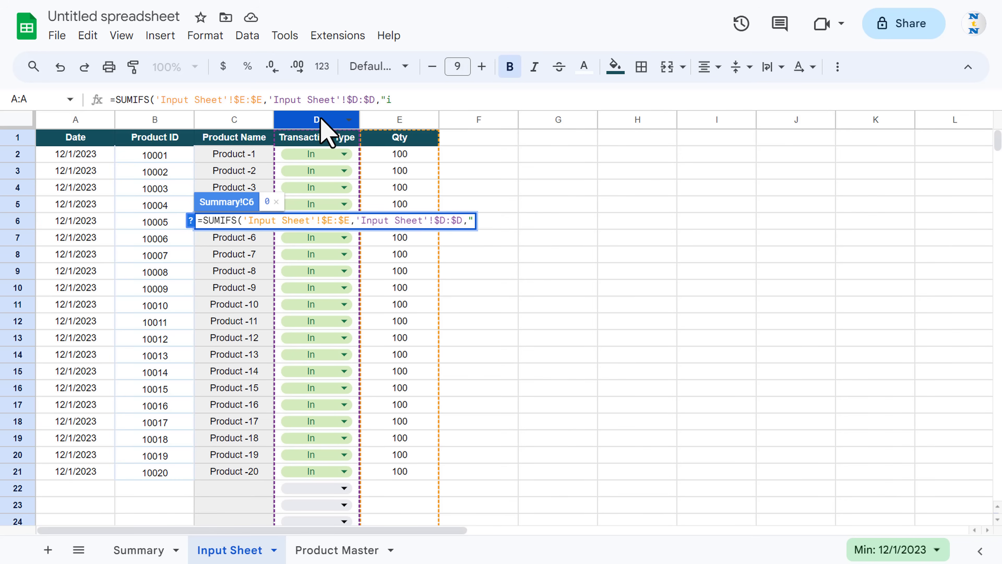
pyautogui.write('In",')
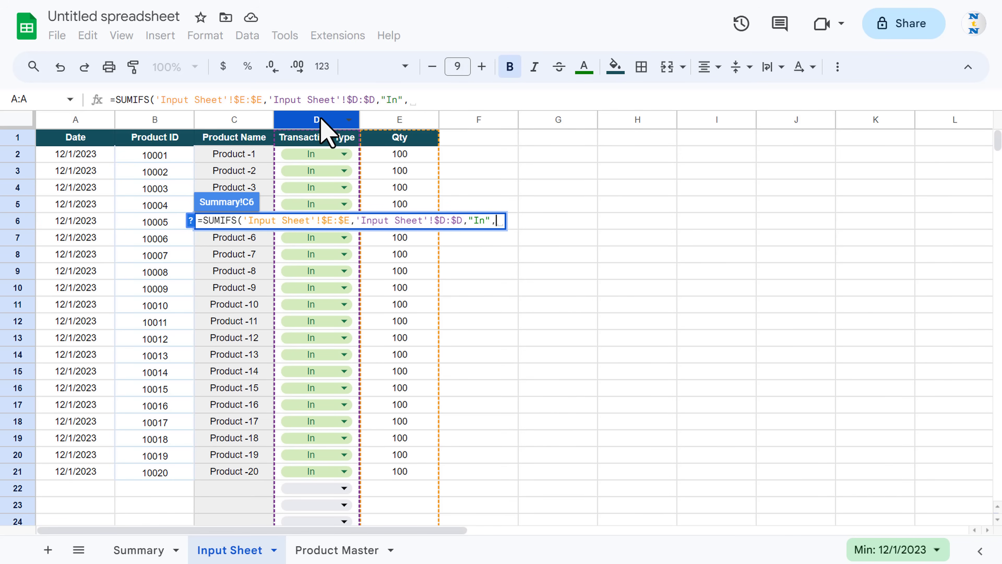
# Add Input Sheet's Product ID column B:B as the next criteria range of the SUMIFS formula
pyautogui.click(154, 119)
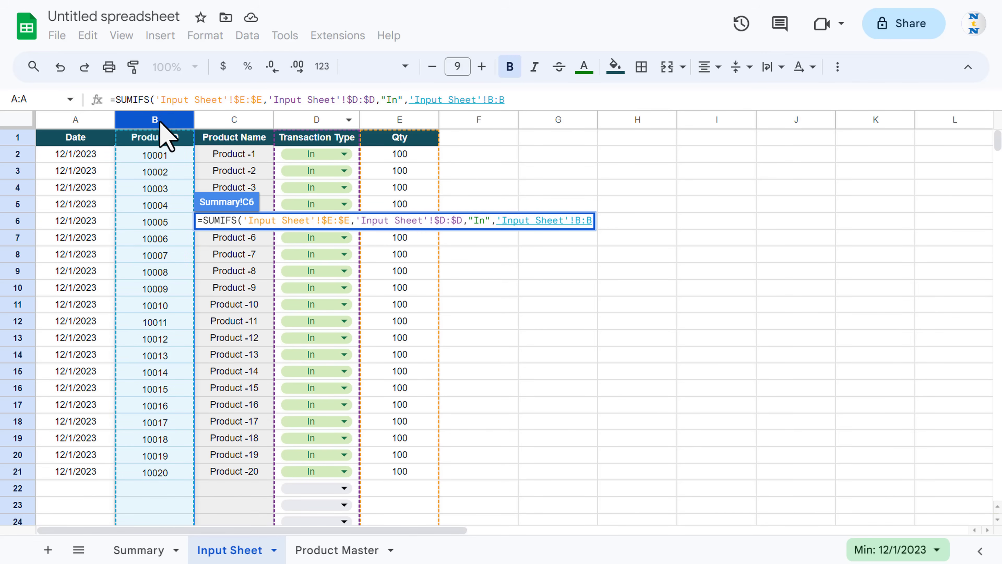
# Extend C6's SUMIFS formula with a product ID criterion matching 'Input Sheet'!$B:$B against $A6 on the Summary sheet
pyautogui.press('F4')
pyautogui.write(',')
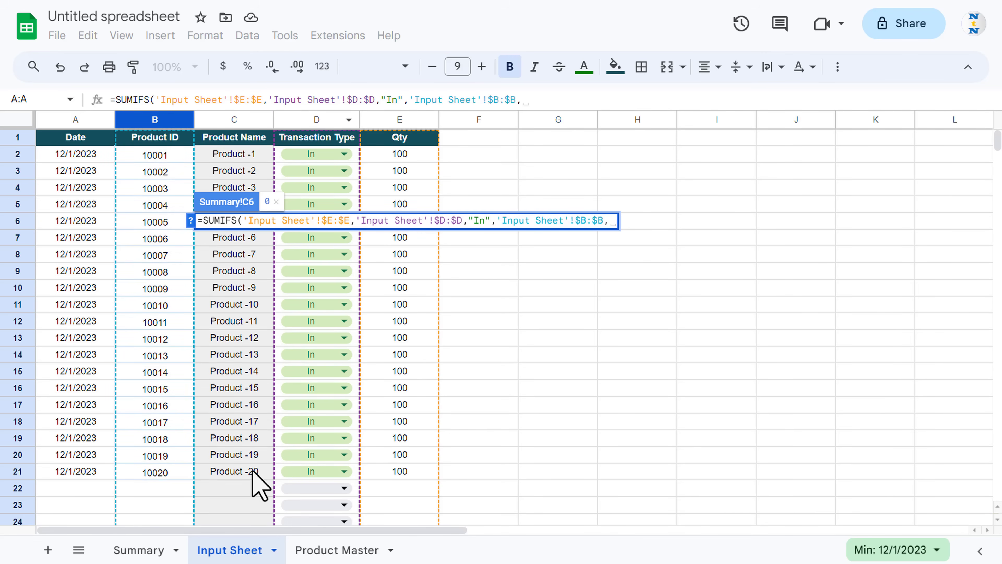
pyautogui.click(166, 549)
pyautogui.click(91, 222)
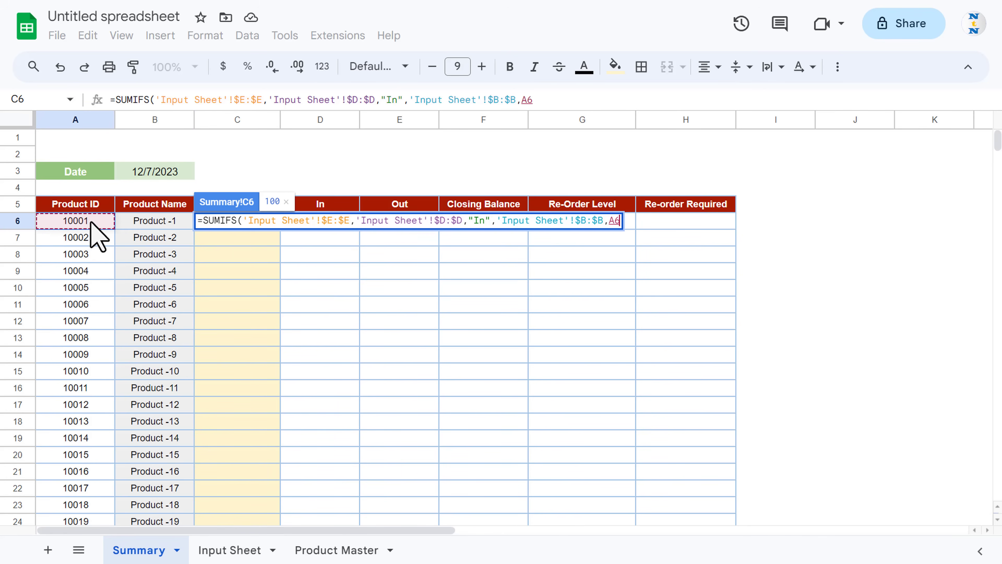
pyautogui.click(521, 100)
pyautogui.write('$')
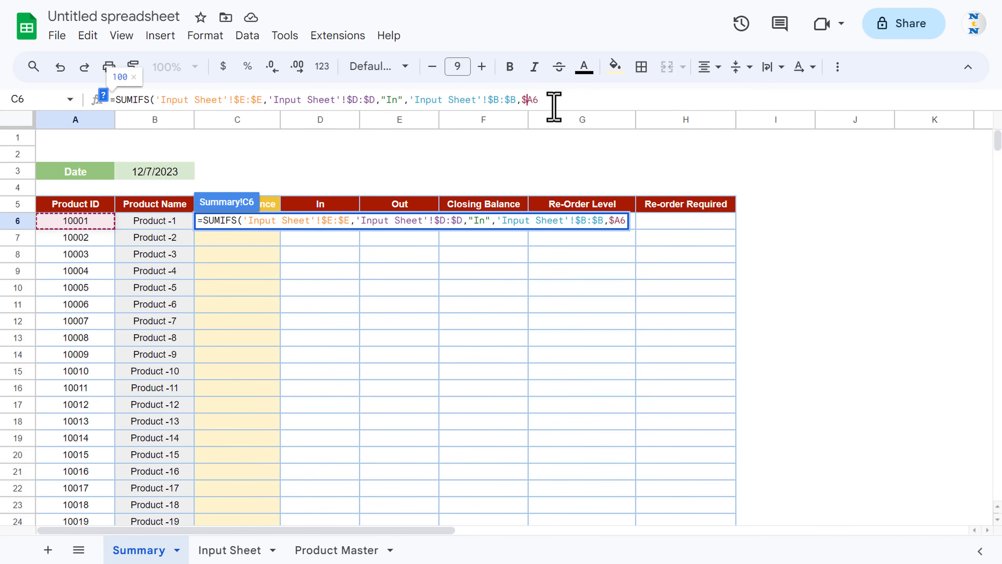
pyautogui.click(557, 106)
pyautogui.write(',')
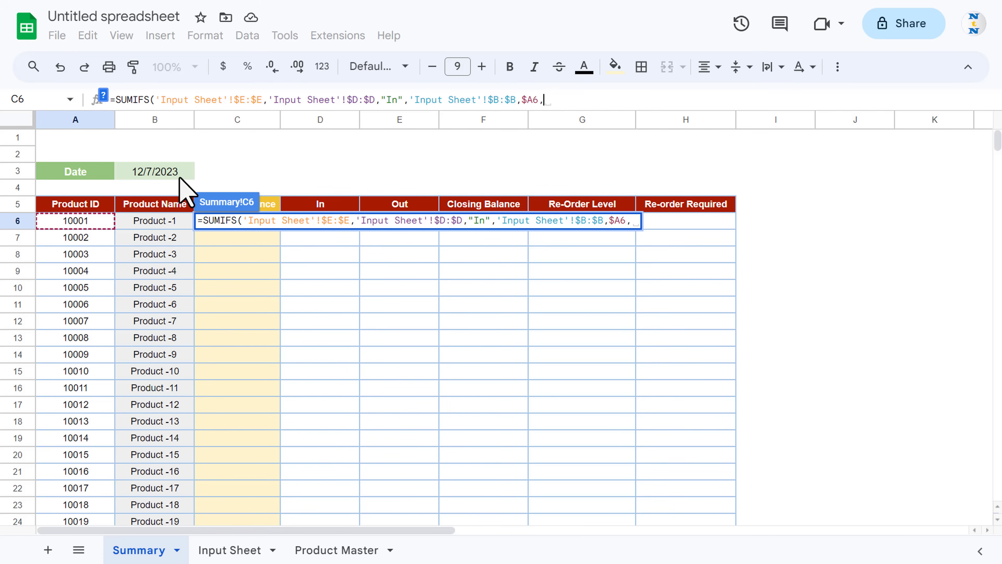
# Complete C6's SUMIFS formula with a date criterion on 'Input Sheet'!$A:$A of "<"&$B$3
pyautogui.click(253, 550)
pyautogui.click(86, 120)
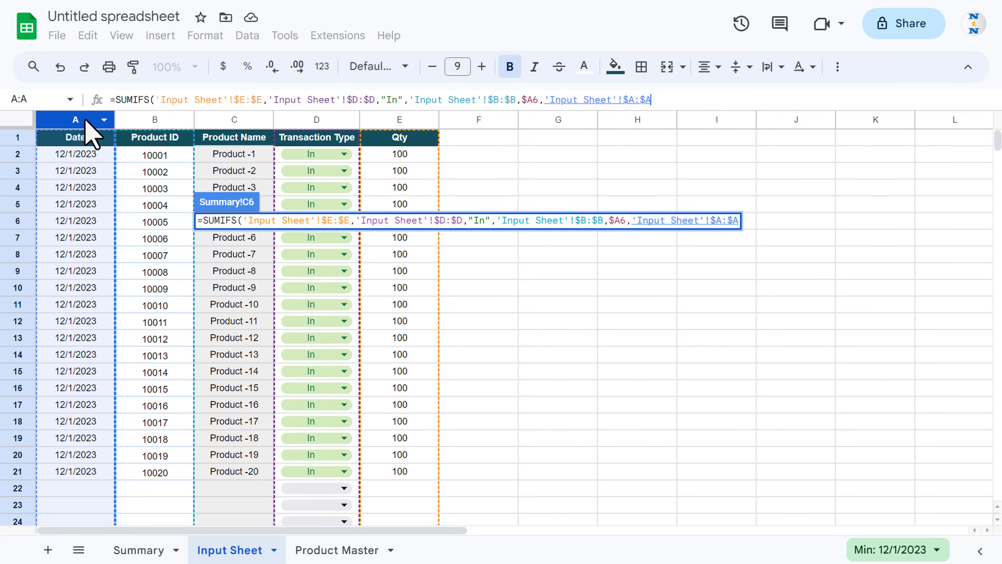
pyautogui.write(',"')
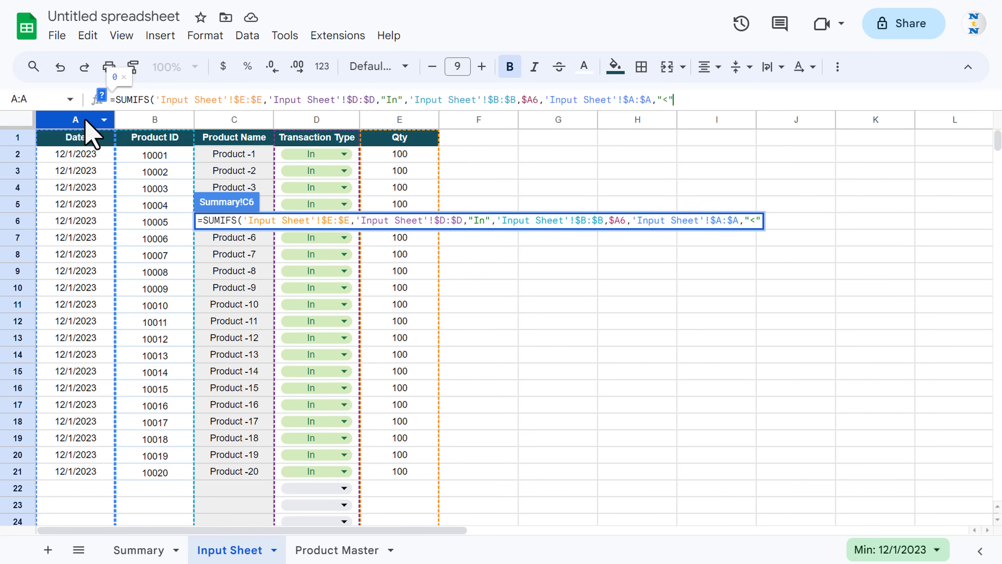
pyautogui.write('<"&')
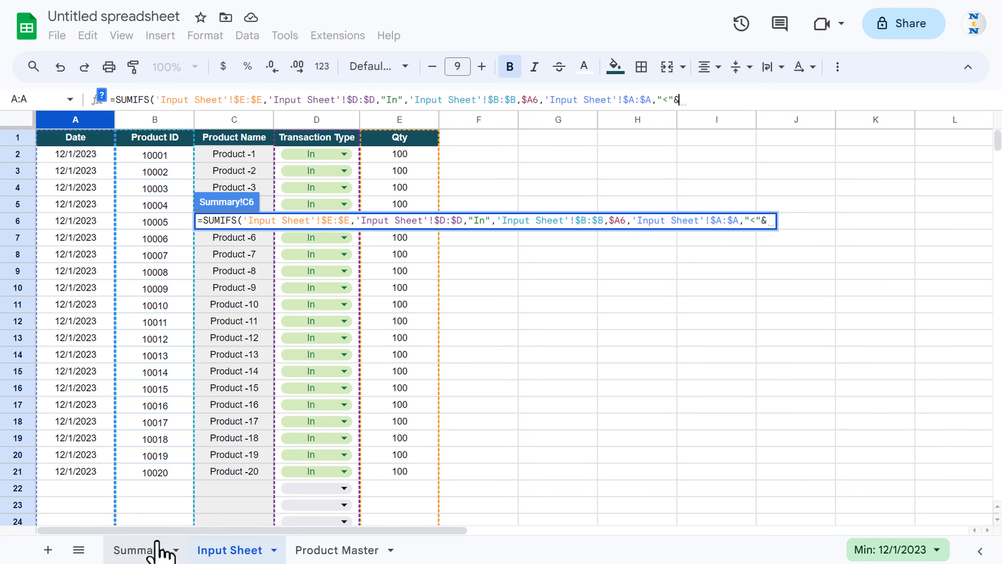
pyautogui.click(168, 551)
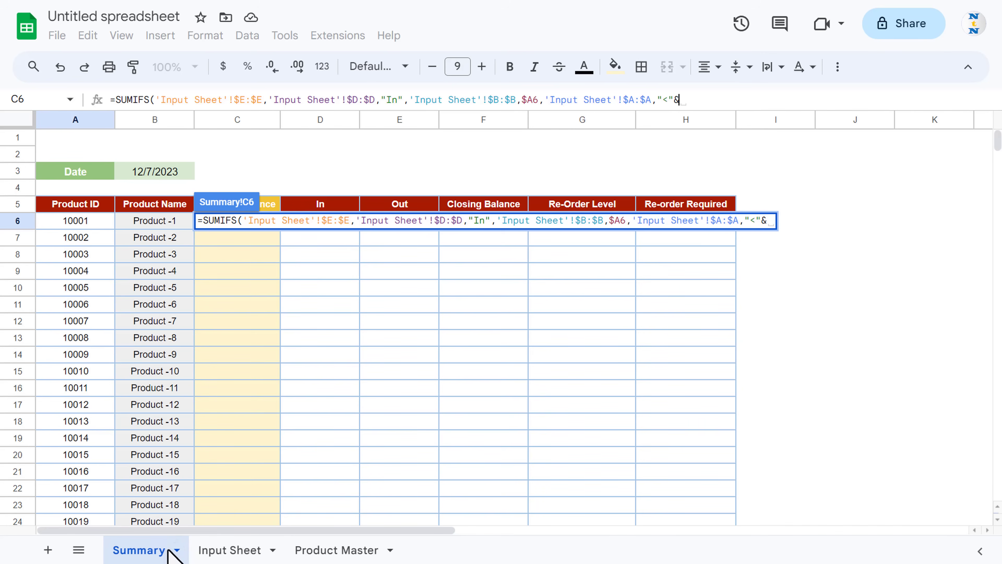
pyautogui.click(173, 174)
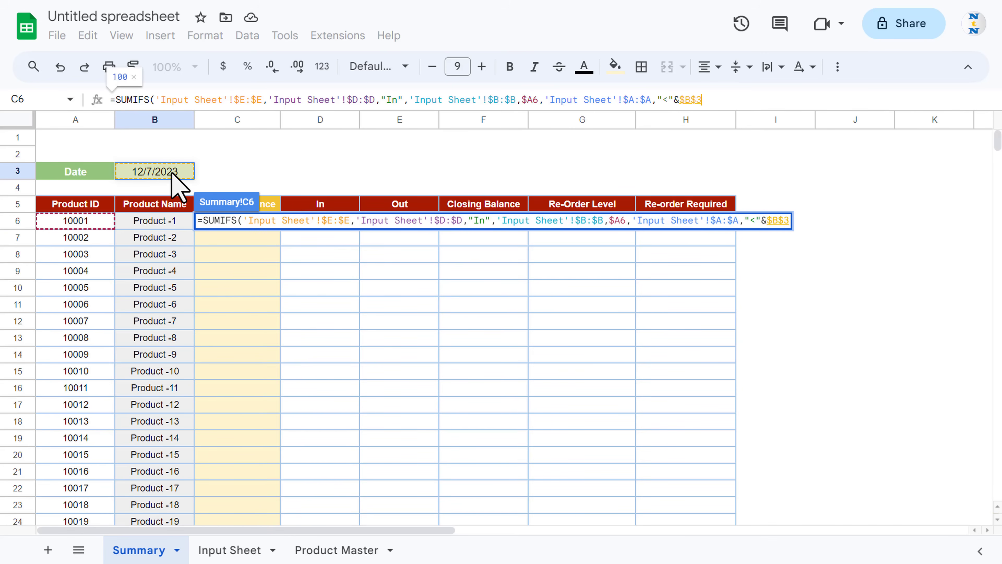
pyautogui.write(')')
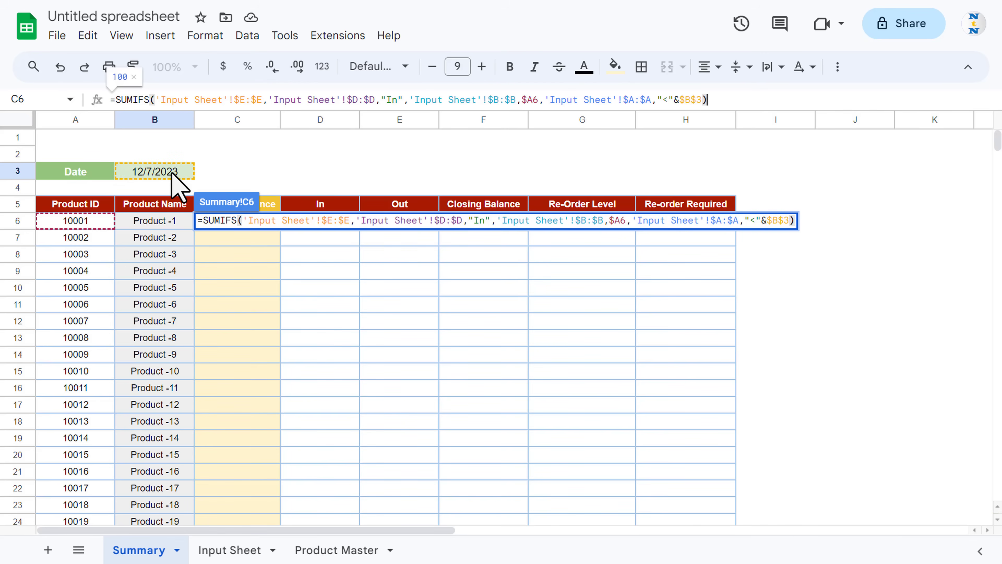
pyautogui.press('Return')
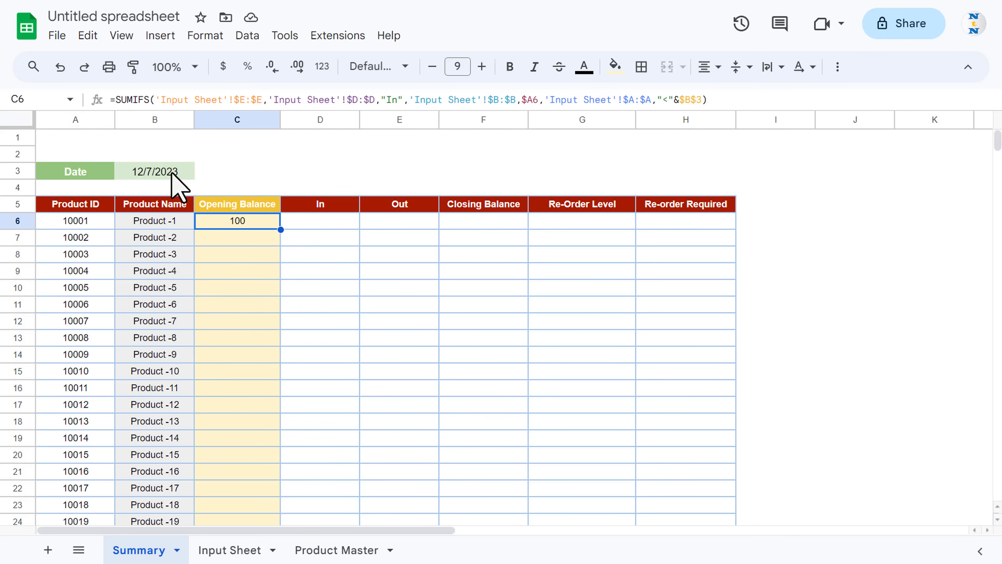
# Subtract from C6's formula a copy of its SUMIFS term with the transaction type changed to "Out"
pyautogui.moveTo(116, 100); pyautogui.dragTo(730, 102)
pyautogui.hotkey('ctrl', 'c')
pyautogui.click(740, 102)
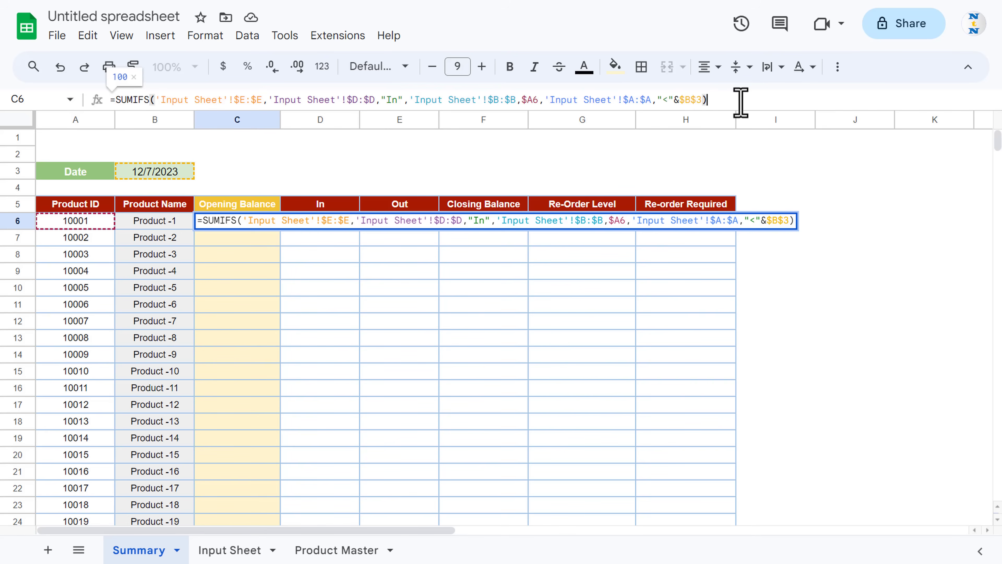
pyautogui.write('-')
pyautogui.hotkey('ctrl', 'v')
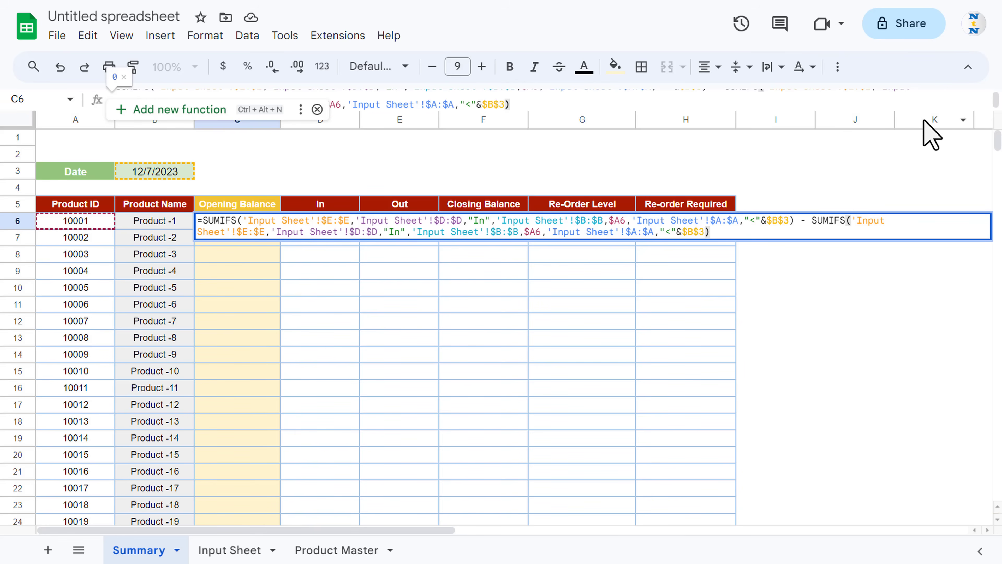
pyautogui.moveTo(926, 112); pyautogui.dragTo(924, 136)
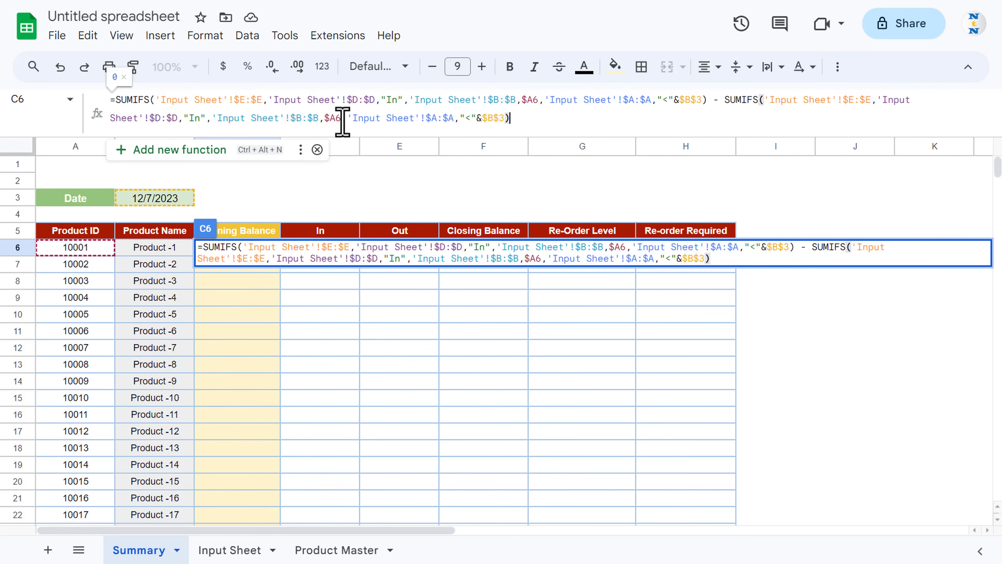
pyautogui.doubleClick(194, 118)
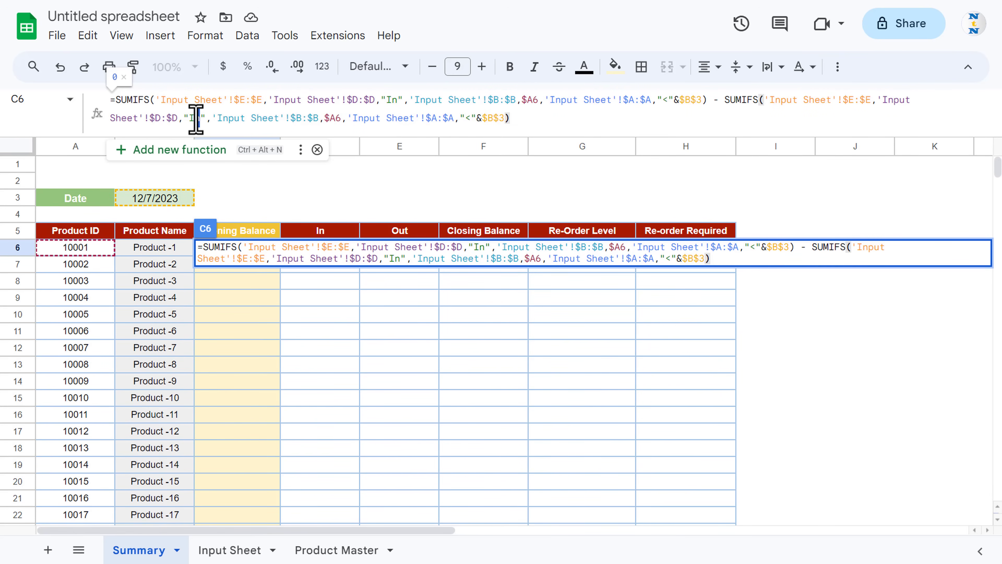
pyautogui.write('Out')
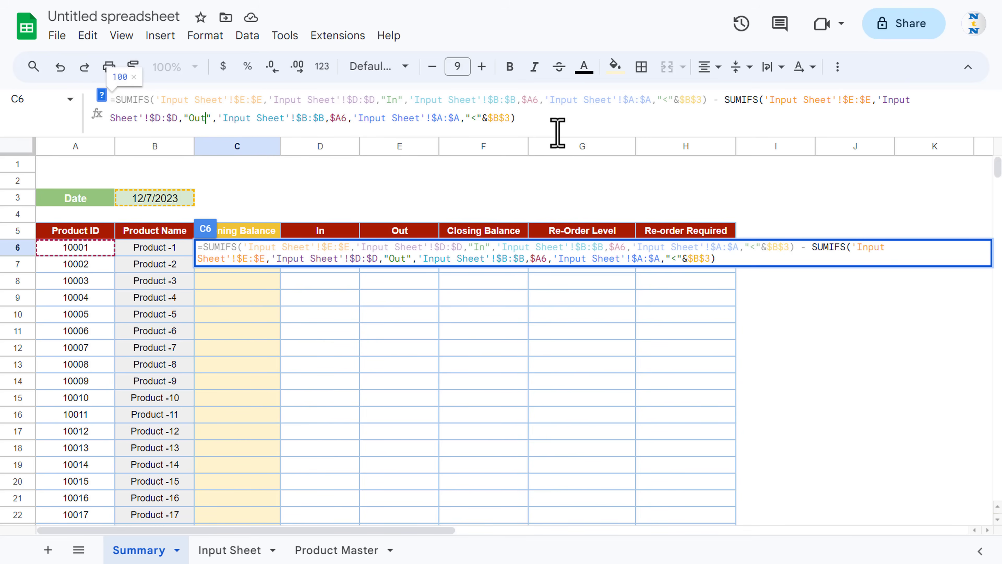
pyautogui.click(569, 116)
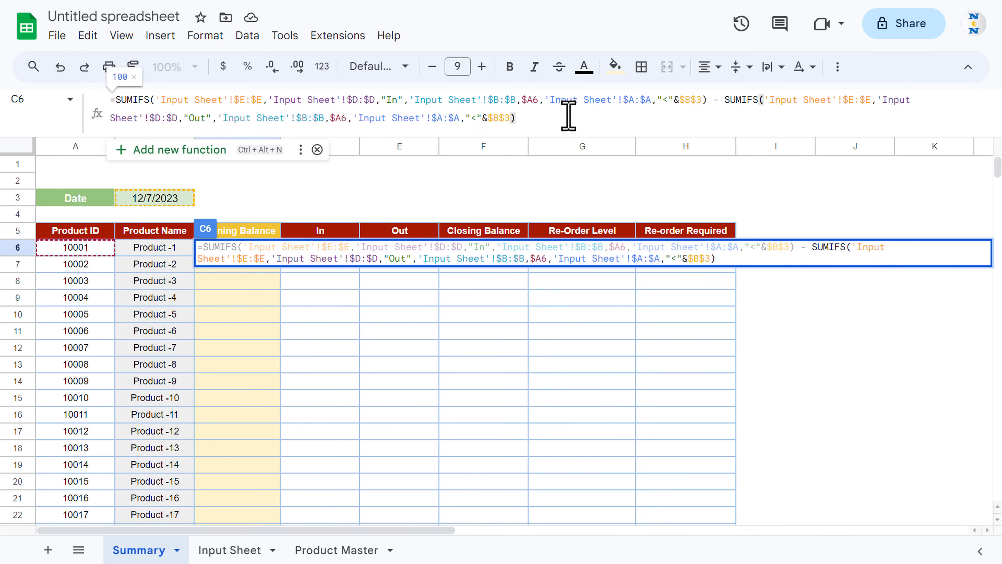
pyautogui.press('Return')
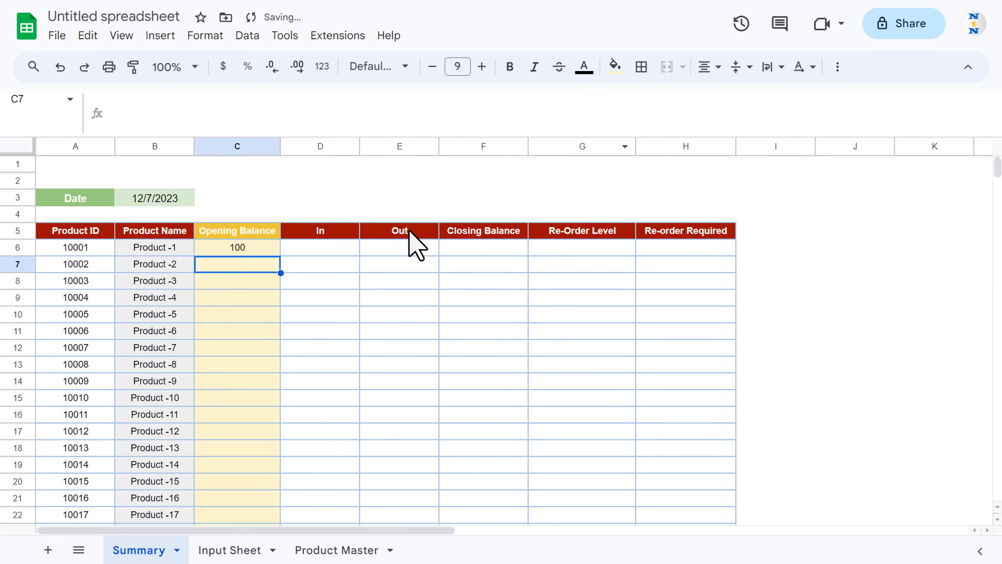
pyautogui.click(249, 245)
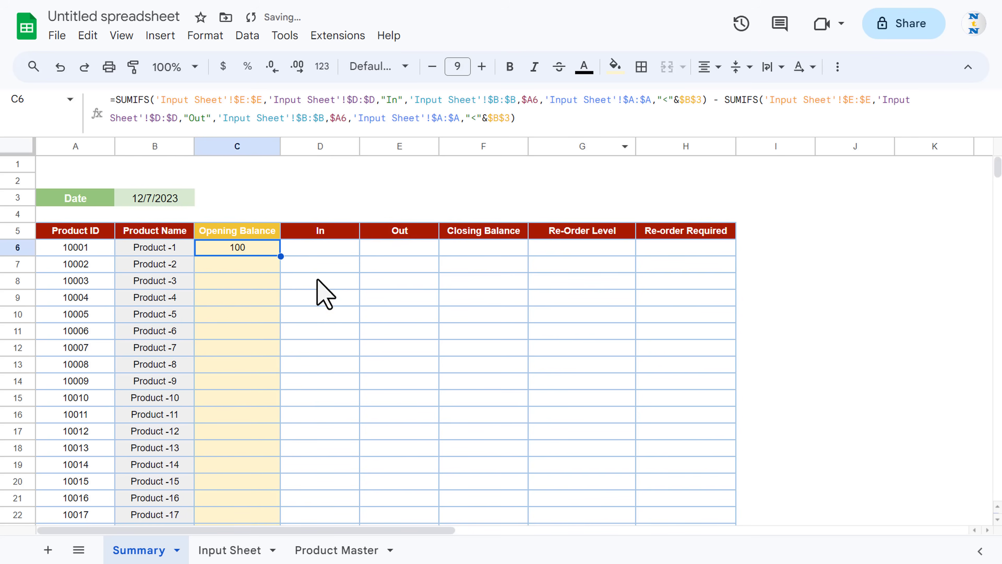
# Enter product ID 10001 in cell B22, the first empty row of the Input Sheet
pyautogui.click(237, 550)
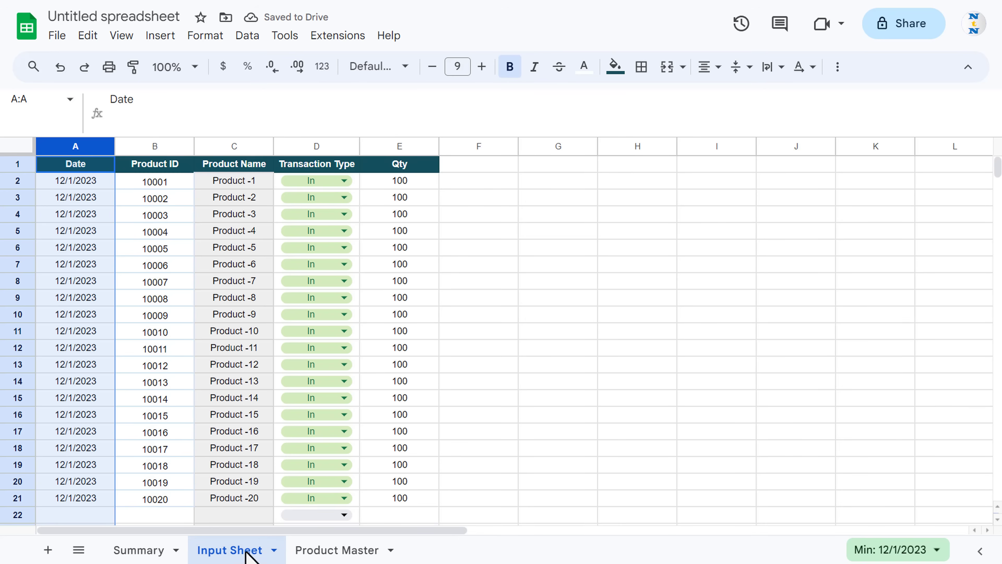
pyautogui.click(222, 436)
pyautogui.hotkey('ctrl', 'Down')
pyautogui.hotkey('ctrl', 'Up')
pyautogui.hotkey('ctrl', 'Up')
pyautogui.press('Left')
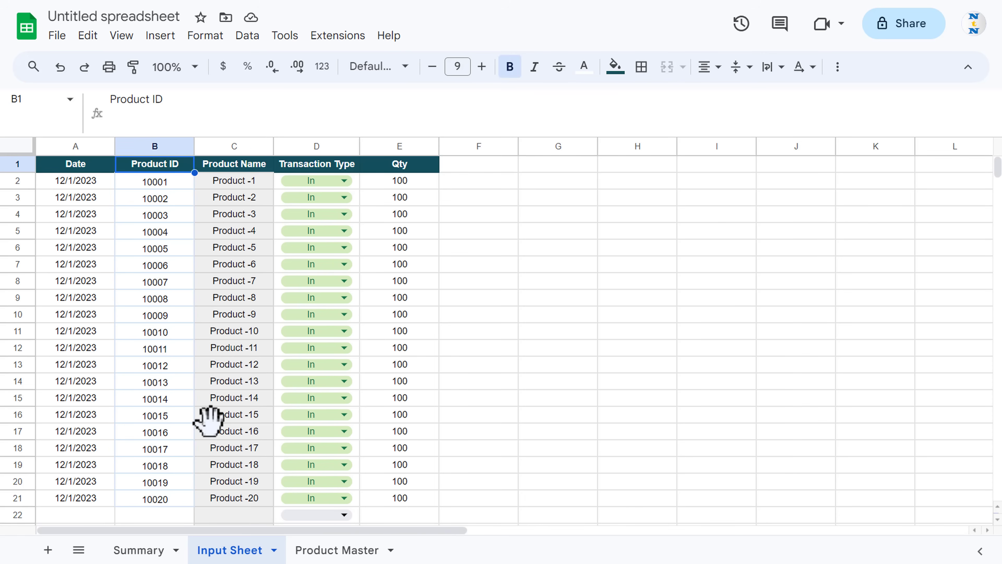
pyautogui.hotkey('ctrl', 'Down')
pyautogui.press('Down')
pyautogui.press('Down')
pyautogui.press('Down')
pyautogui.press('Down')
pyautogui.press('Down')
pyautogui.press('Down')
pyautogui.press('Down')
pyautogui.press('Down')
pyautogui.press('Down')
pyautogui.press('Down')
pyautogui.press('Down')
pyautogui.press('Down')
pyautogui.press('Down')
pyautogui.press('Down')
pyautogui.press('Down')
pyautogui.press('Down')
pyautogui.press('Down')
pyautogui.press('Down')
pyautogui.press('Down')
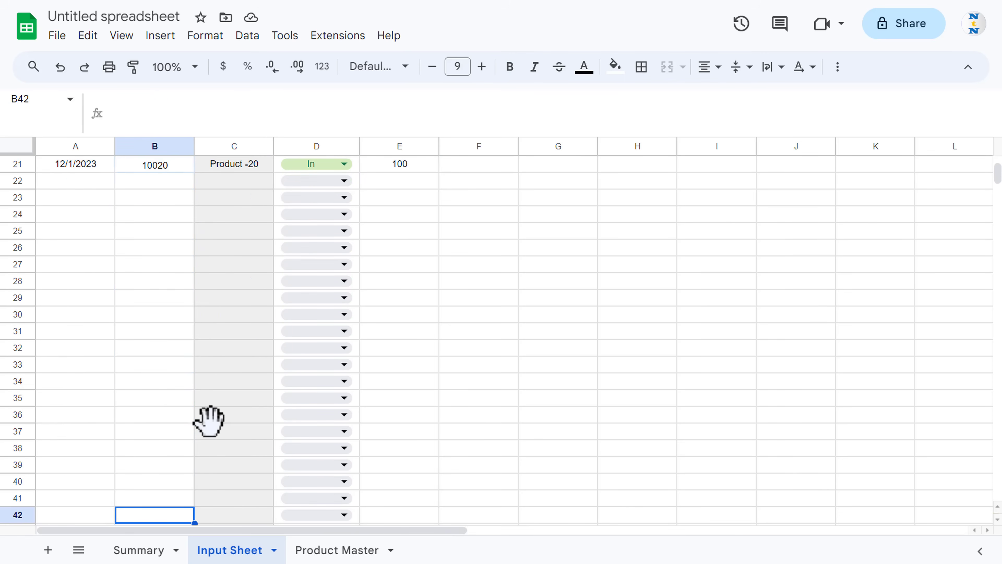
pyautogui.hotkey('ctrl', 'Up')
pyautogui.press('Up')
pyautogui.press('Up')
pyautogui.press('Down')
pyautogui.press('Down')
pyautogui.press('Down')
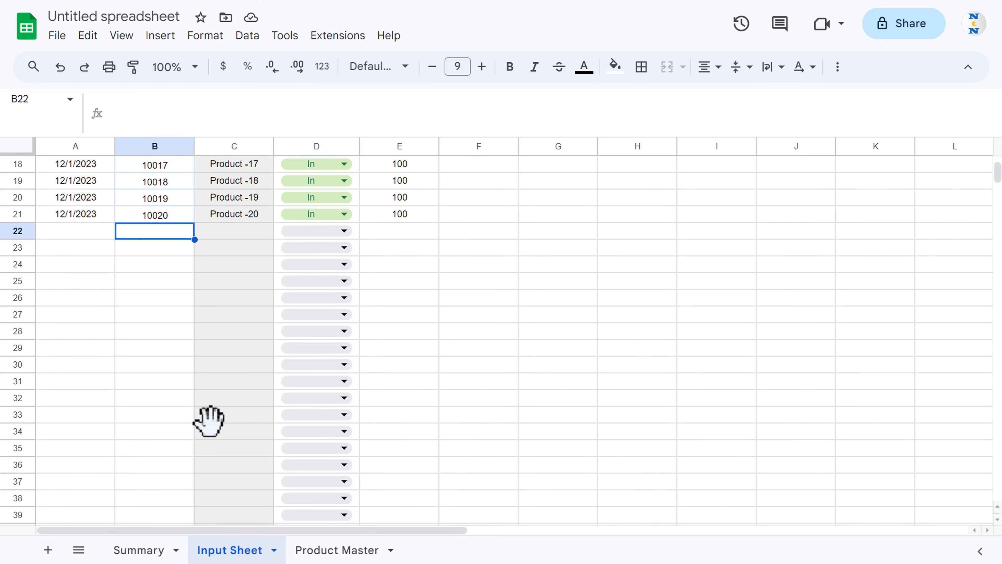
pyautogui.write('10001')
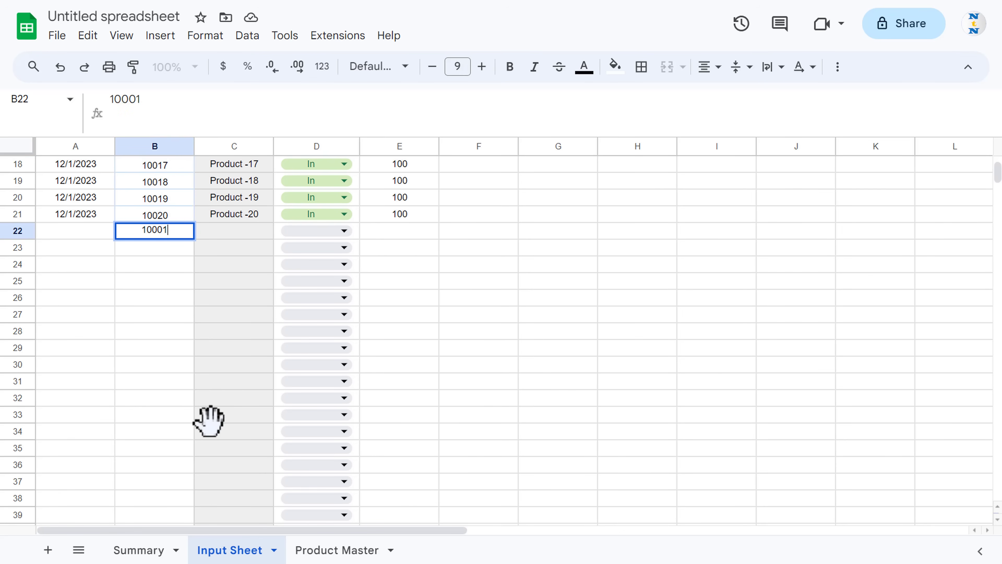
pyautogui.press('Return')
# Complete row 22 with the date 12/2/2023, transaction type Out and quantity 30
pyautogui.doubleClick(92, 233)
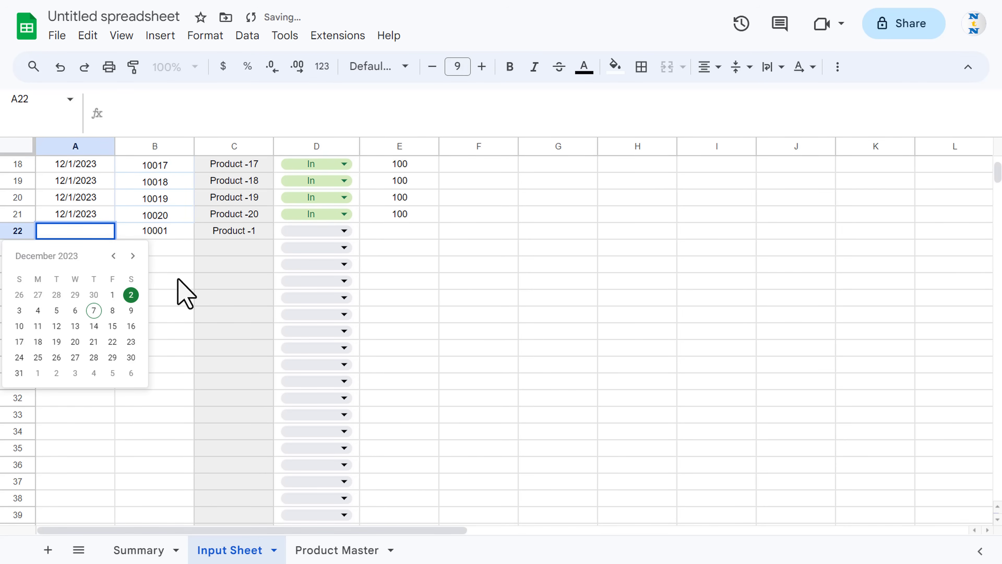
pyautogui.click(131, 294)
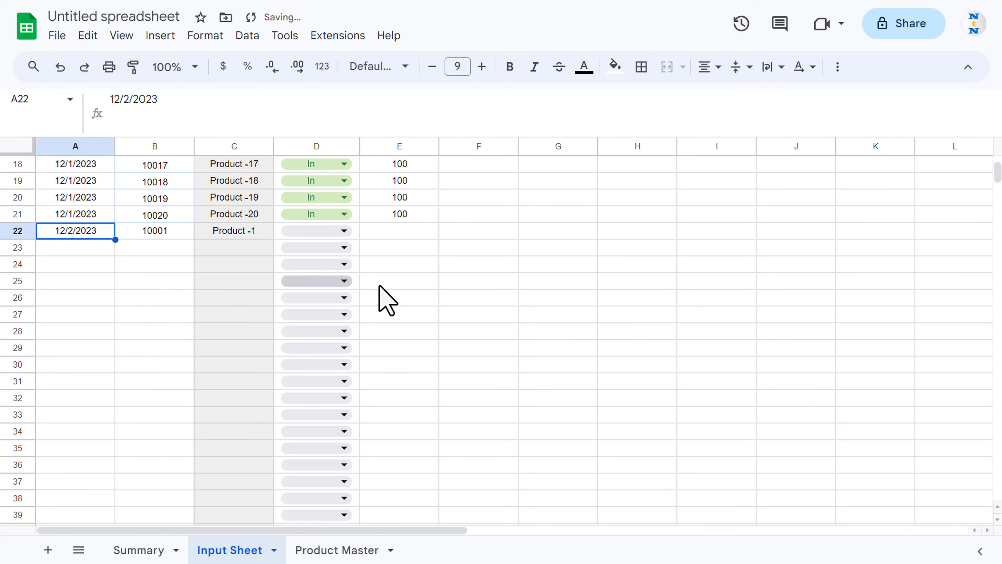
pyautogui.click(335, 236)
pyautogui.click(298, 278)
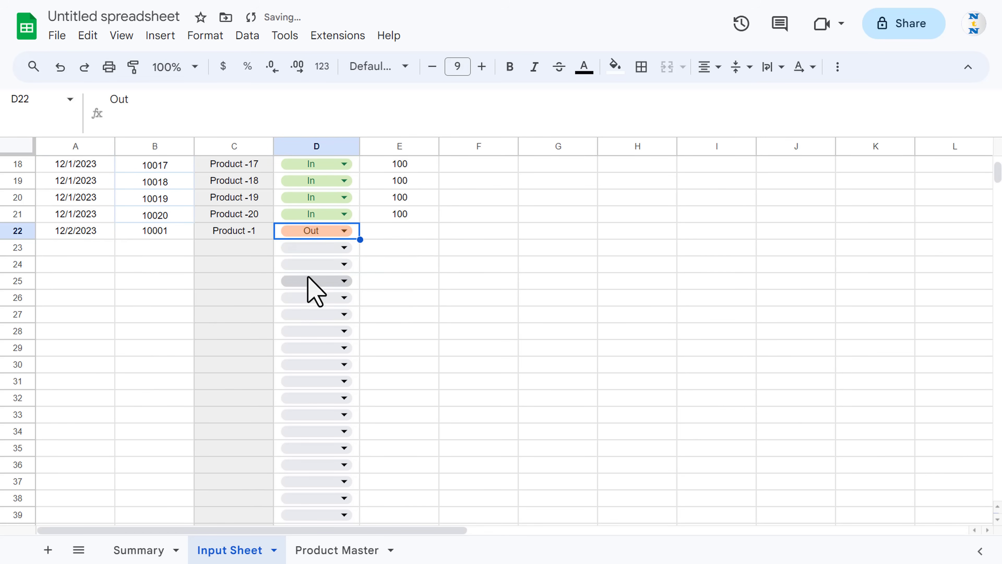
pyautogui.click(404, 233)
pyautogui.write('30')
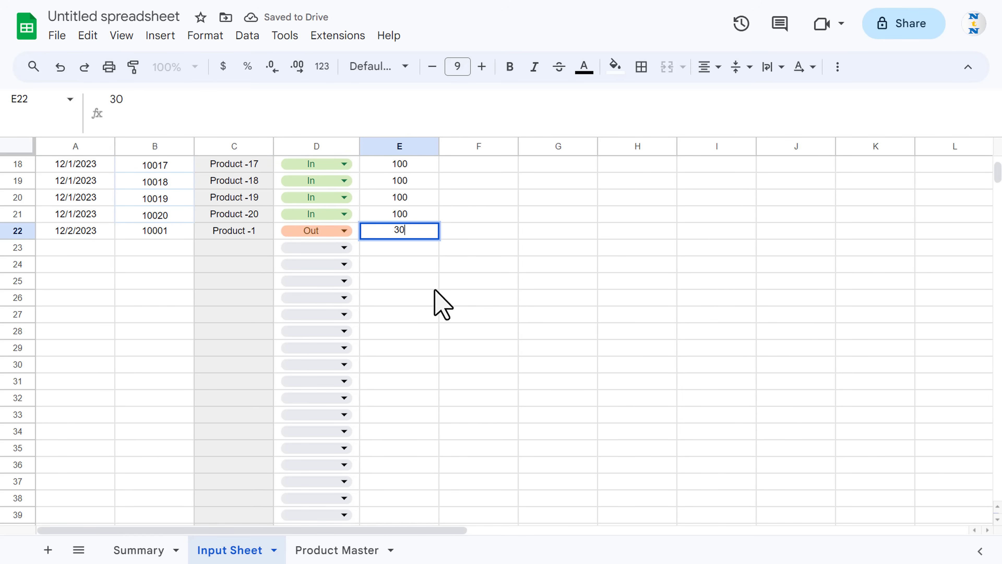
pyautogui.press('Return')
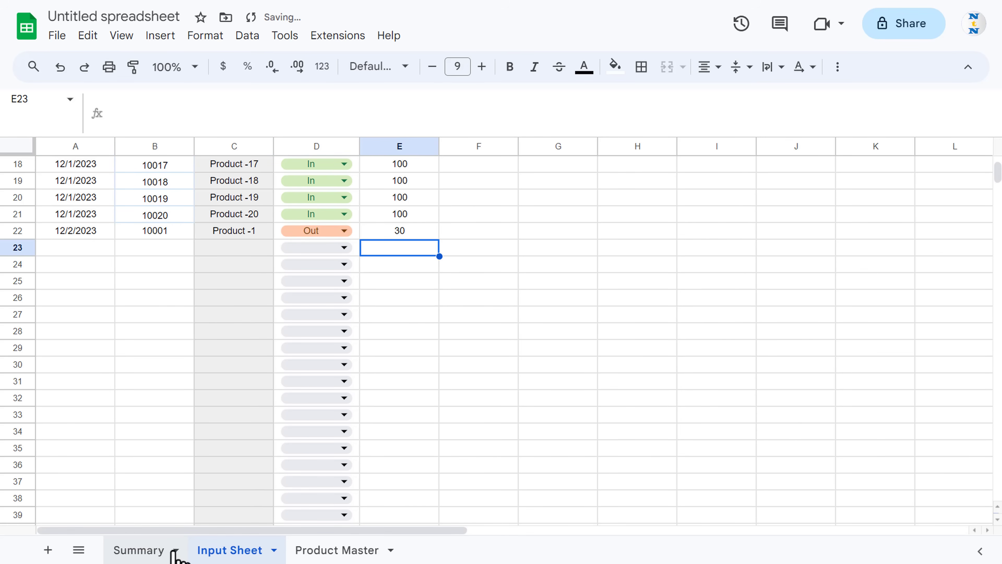
# On the Summary sheet, enter a copy of the "In" SUMIFS term from C6's formula as the formula in D6
pyautogui.click(157, 553)
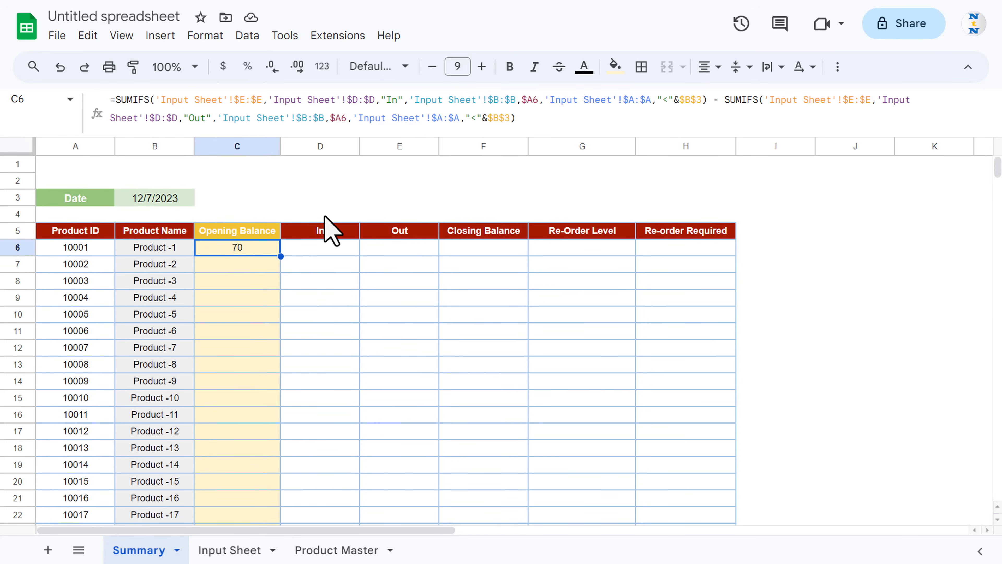
pyautogui.press('Right')
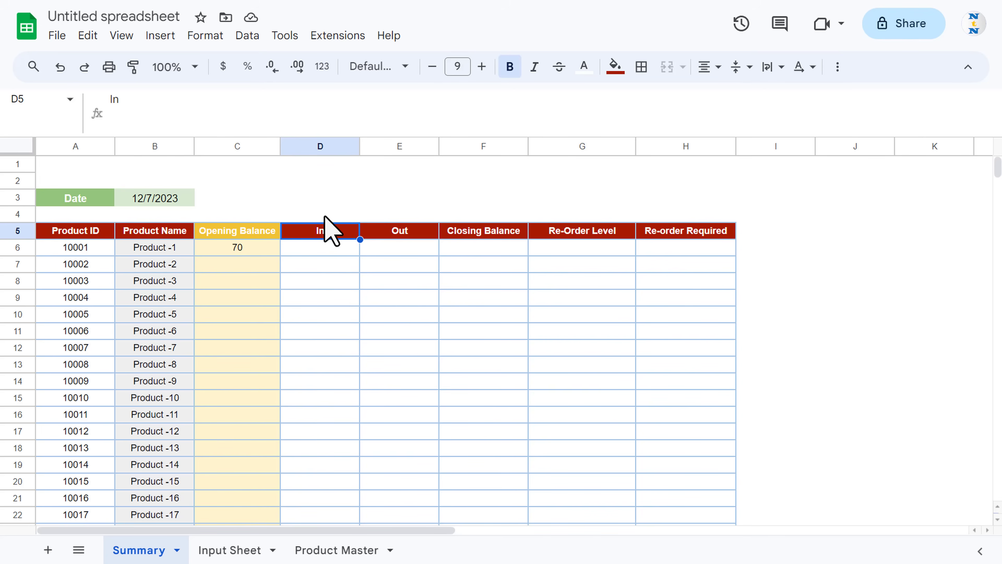
pyautogui.press('Right')
pyautogui.press('Left')
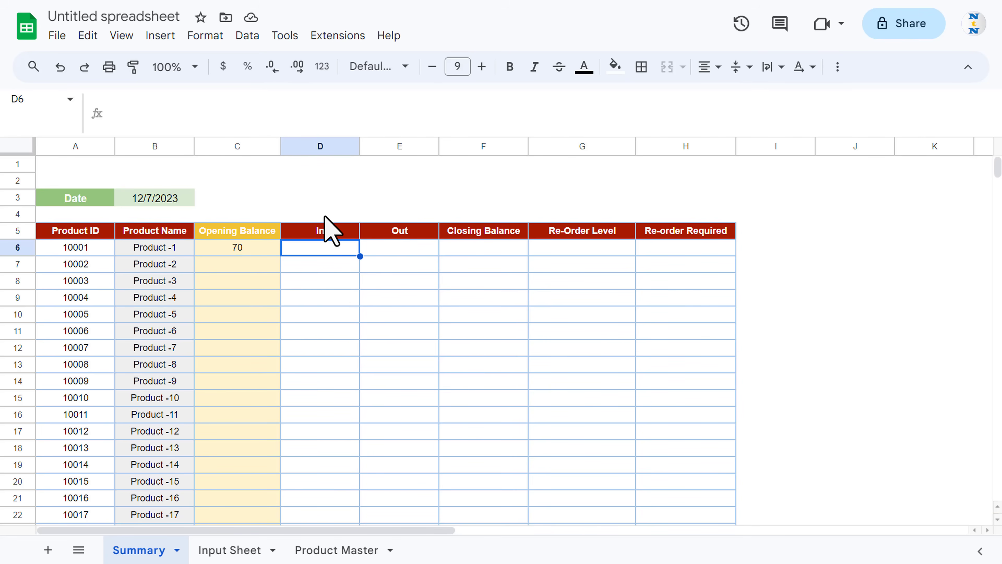
pyautogui.press('Left')
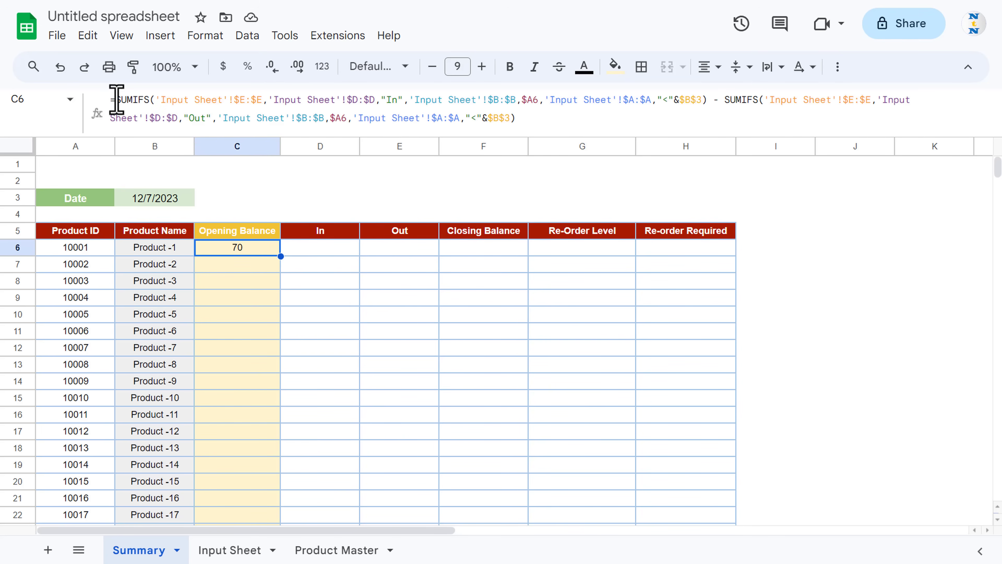
pyautogui.moveTo(115, 99); pyautogui.dragTo(711, 109)
pyautogui.hotkey('ctrl', 'c')
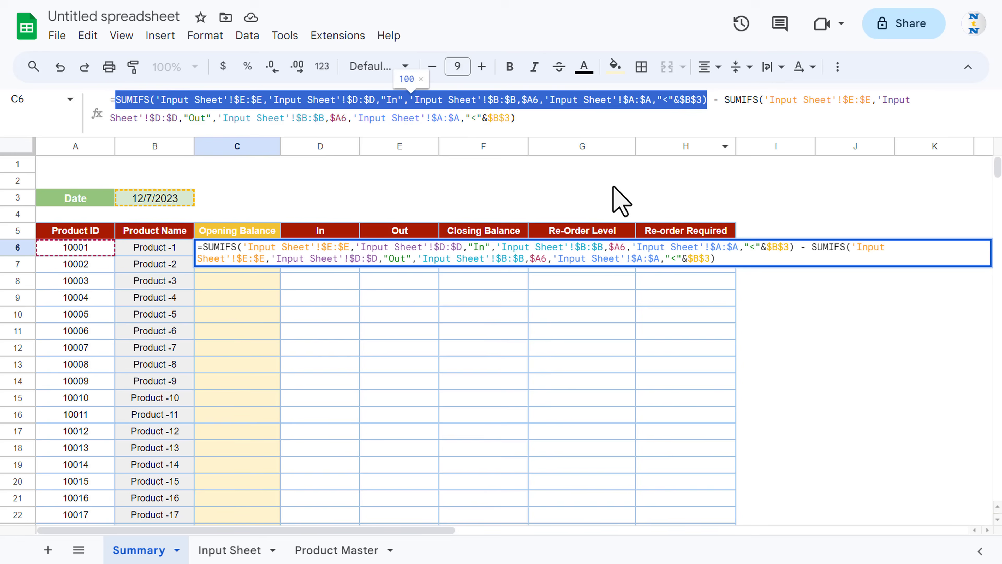
pyautogui.press('Escape')
pyautogui.click(327, 233)
pyautogui.click(335, 249)
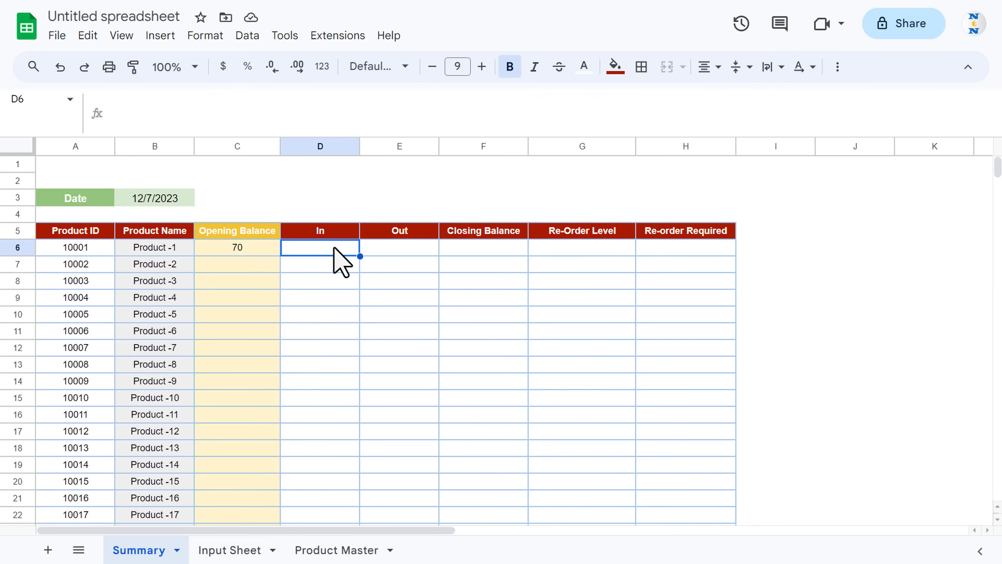
pyautogui.write('=')
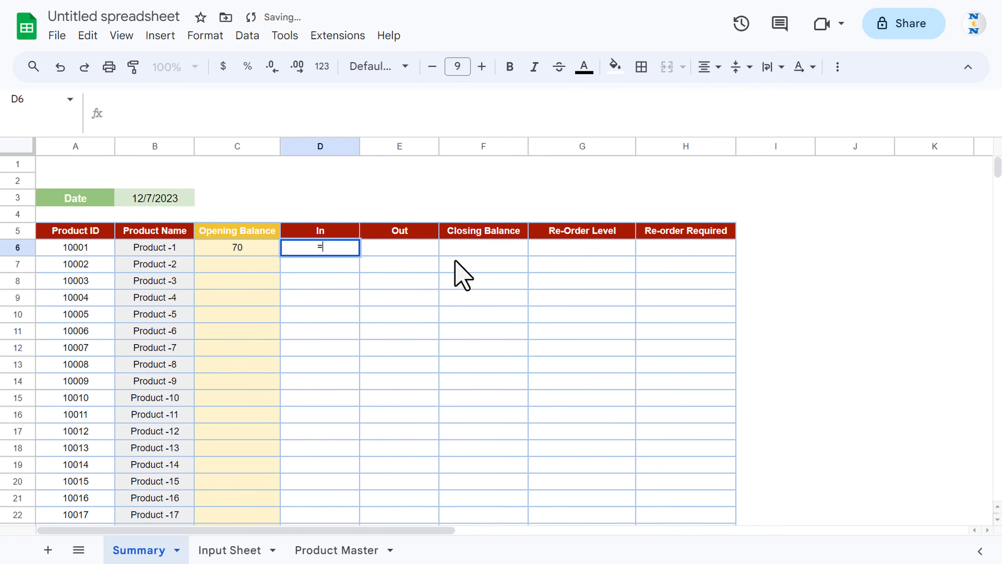
pyautogui.hotkey('ctrl', 'v')
pyautogui.press('Return')
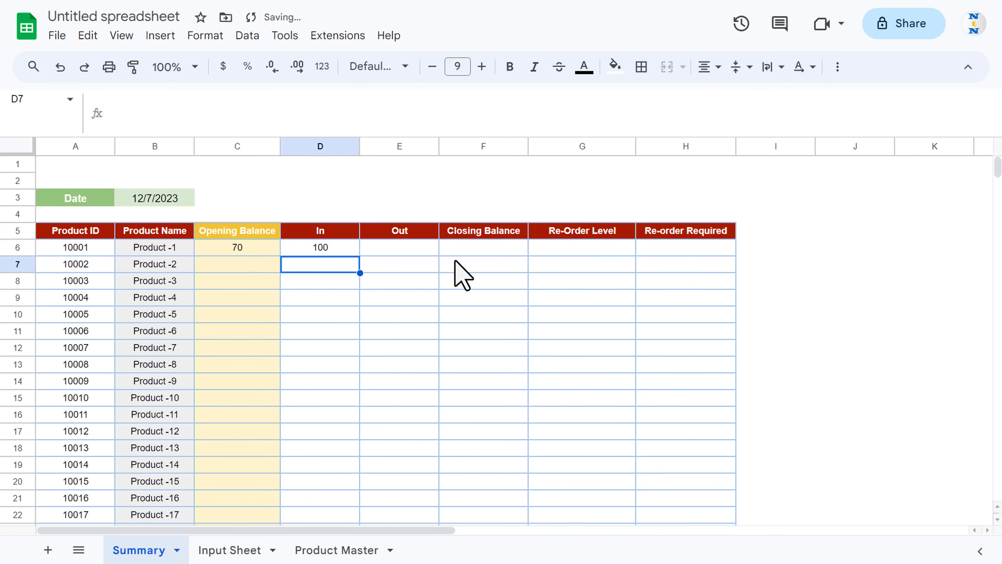
# Remove "<"& from the date criterion in D6's formula so it matches $B$3 exactly
pyautogui.press('Up')
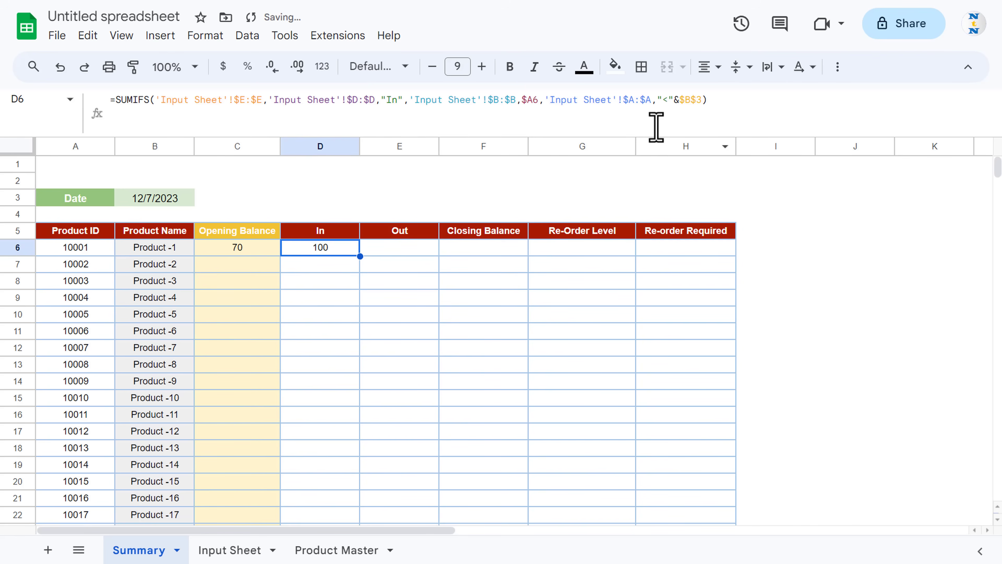
pyautogui.click(659, 100)
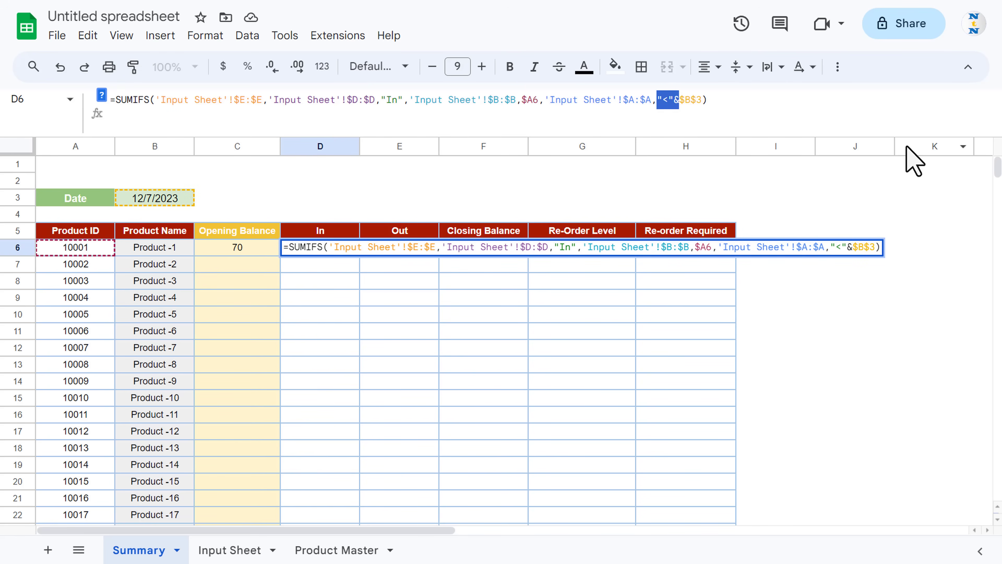
pyautogui.press('BackSpace')
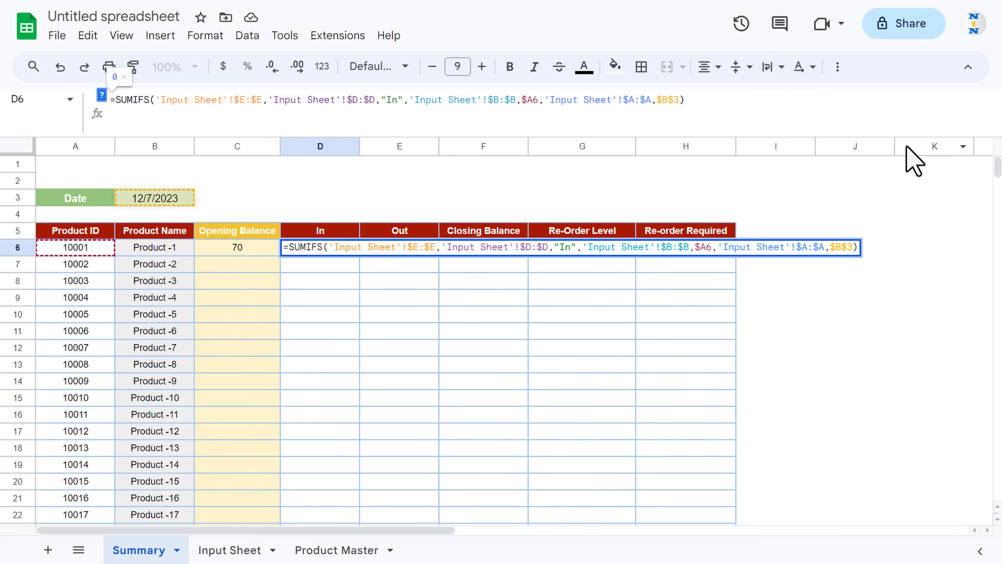
pyautogui.press('Return')
pyautogui.press('Up')
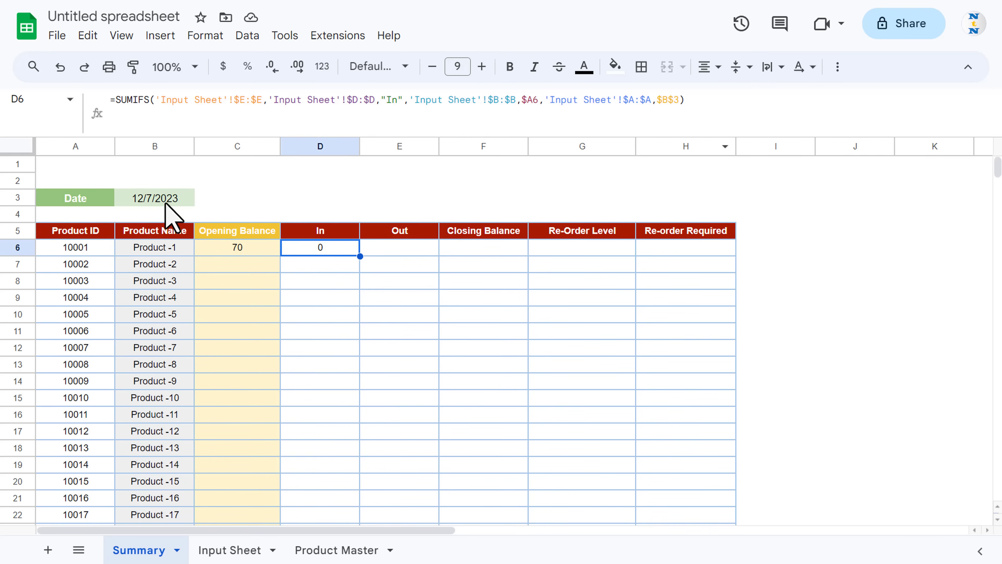
# Copy D6's formula into E6 and change its transaction type criterion to "Out"
pyautogui.hotkey('ctrl', 'c')
pyautogui.press('Right')
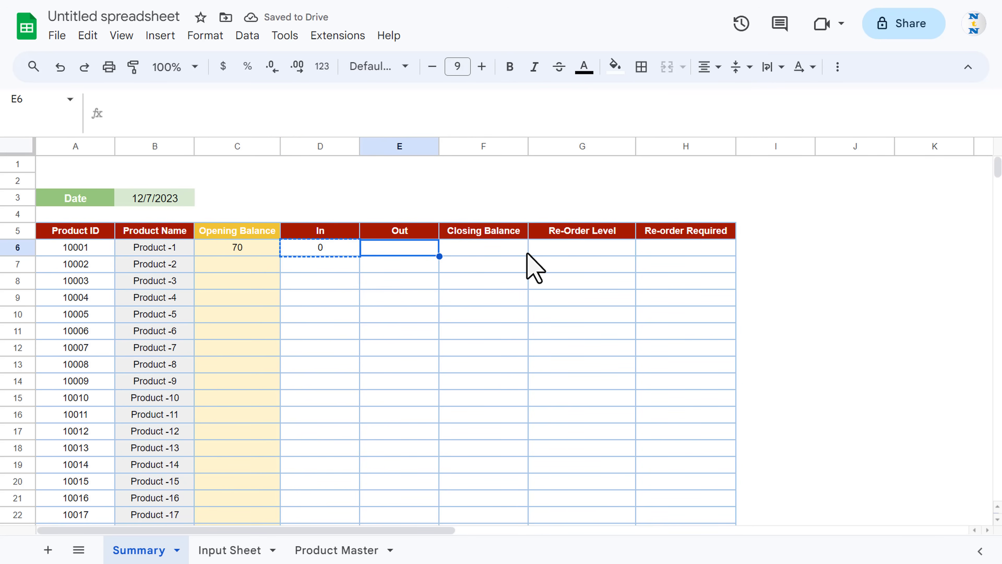
pyautogui.hotkey('ctrl', 'v')
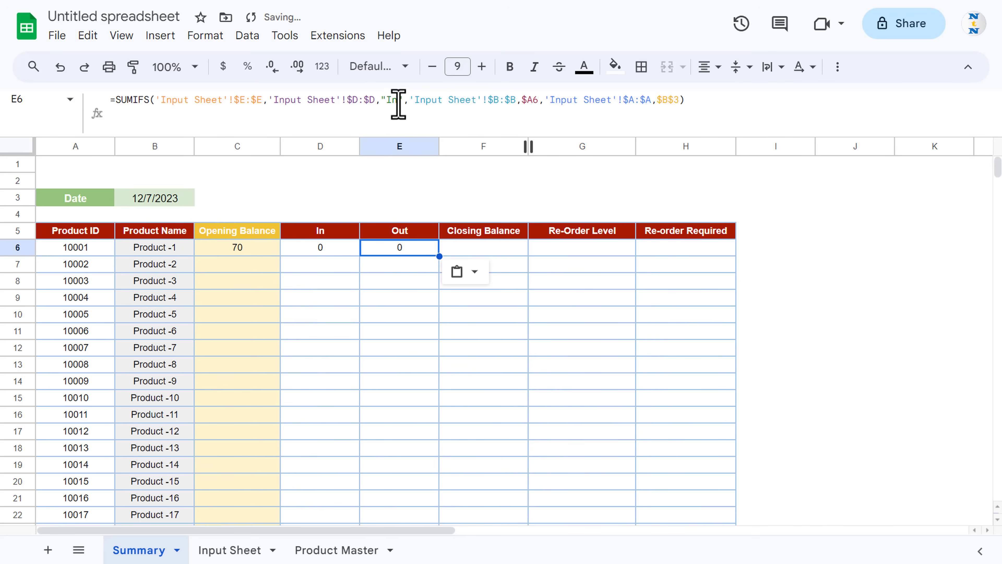
pyautogui.doubleClick(383, 100)
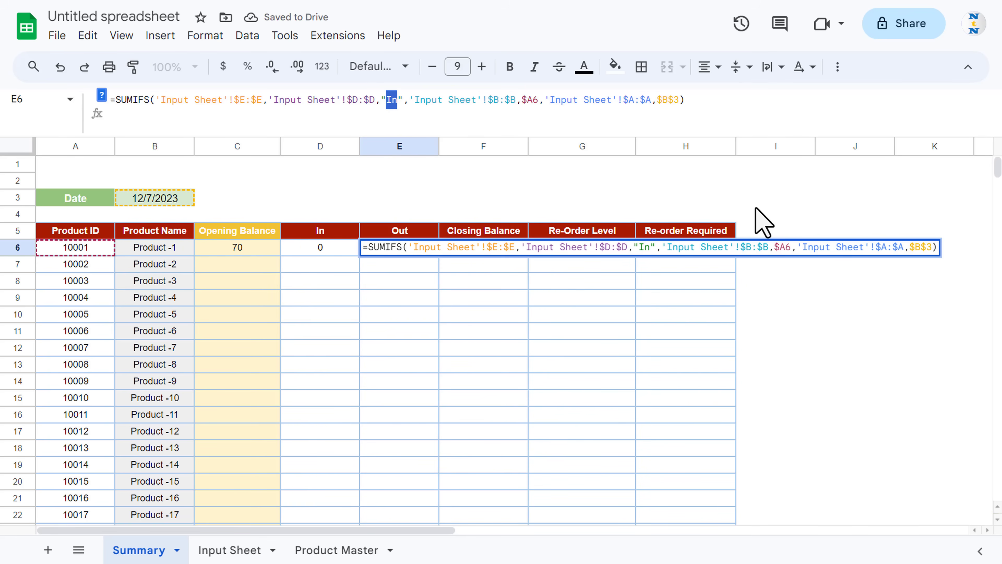
pyautogui.write('Out')
pyautogui.press('Return')
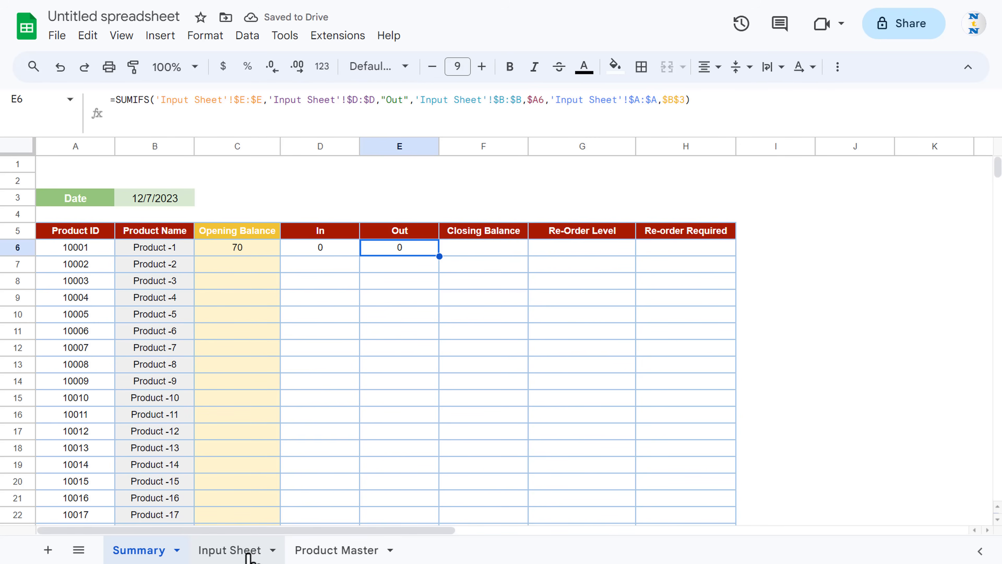
# Enter the date 12/7/2023 and product ID 10001 in row 23 of the Input Sheet
pyautogui.click(249, 555)
pyautogui.doubleClick(97, 247)
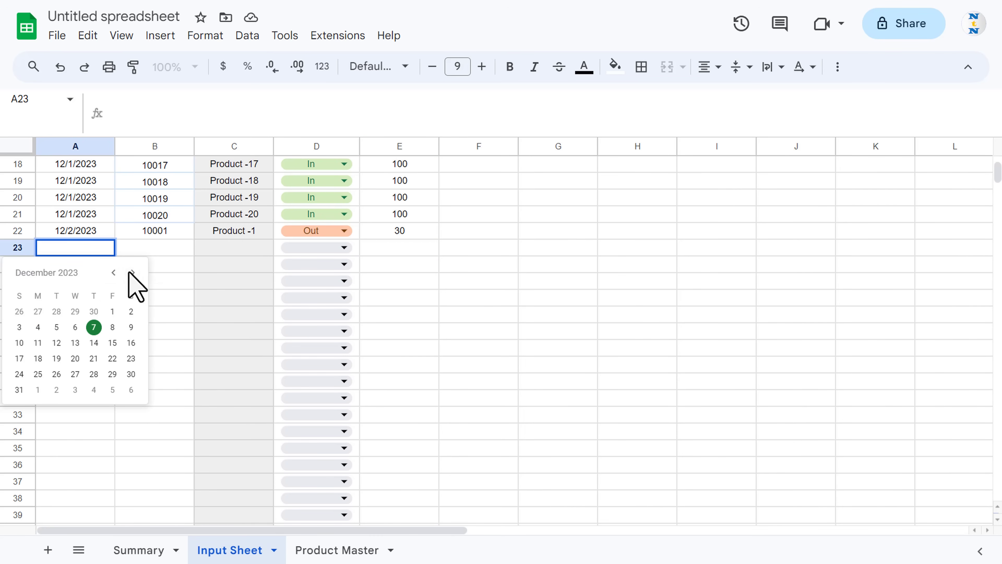
pyautogui.click(94, 327)
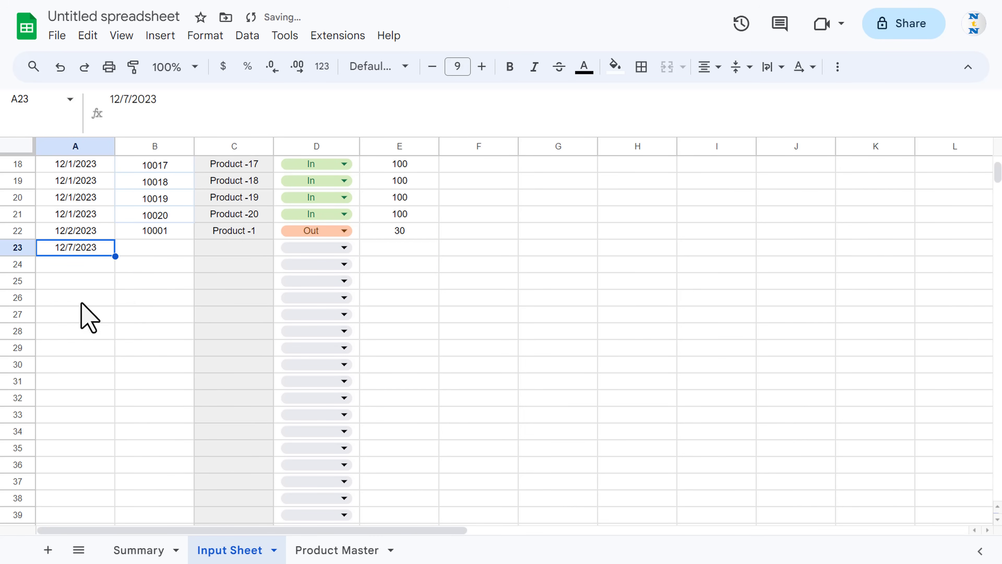
pyautogui.click(165, 248)
pyautogui.write('10001')
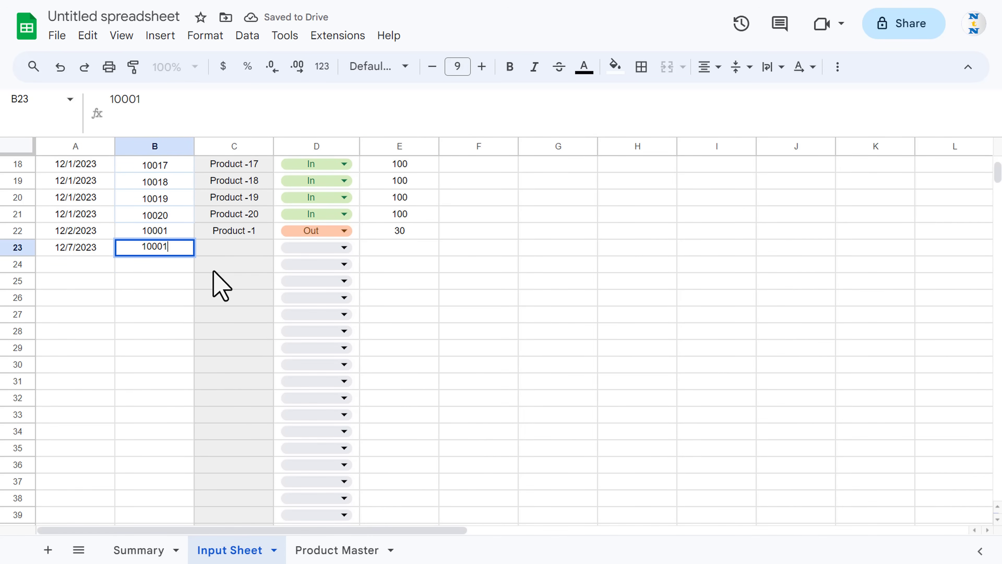
pyautogui.press('Return')
pyautogui.press('Up')
pyautogui.press('Right')
pyautogui.press('Right')
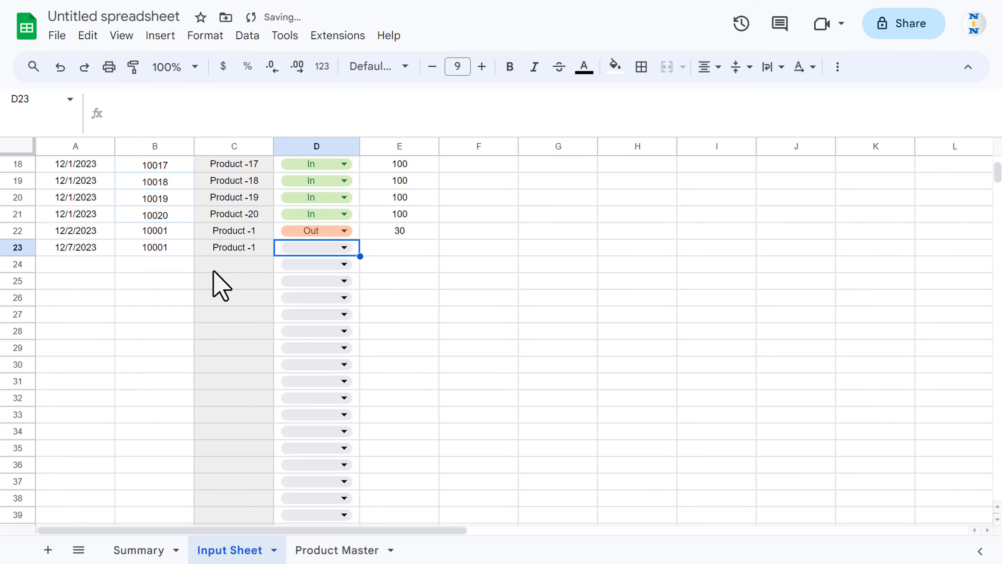
# Set row 23's transaction type to Out and its quantity to 50
pyautogui.click(344, 248)
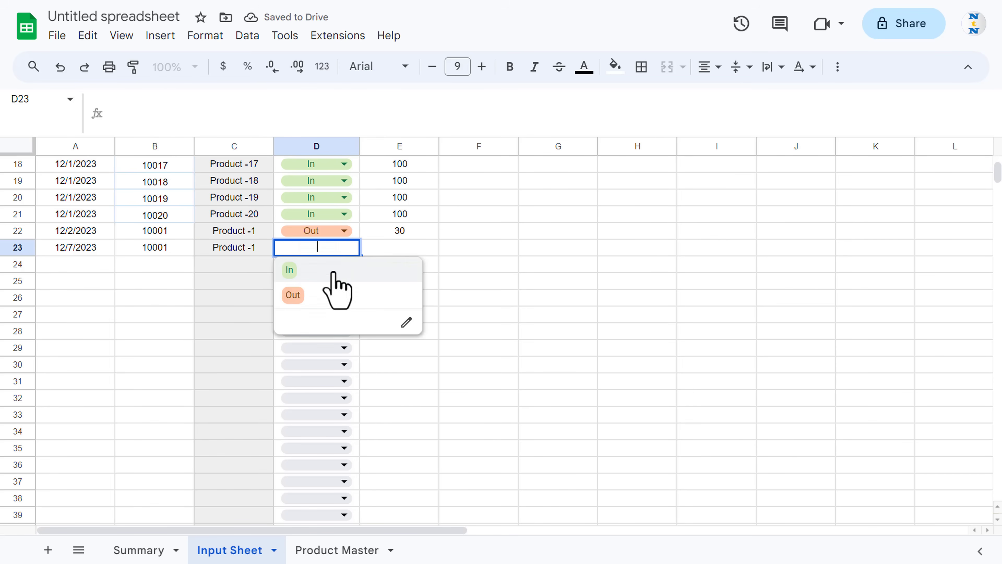
pyautogui.click(294, 293)
pyautogui.click(411, 248)
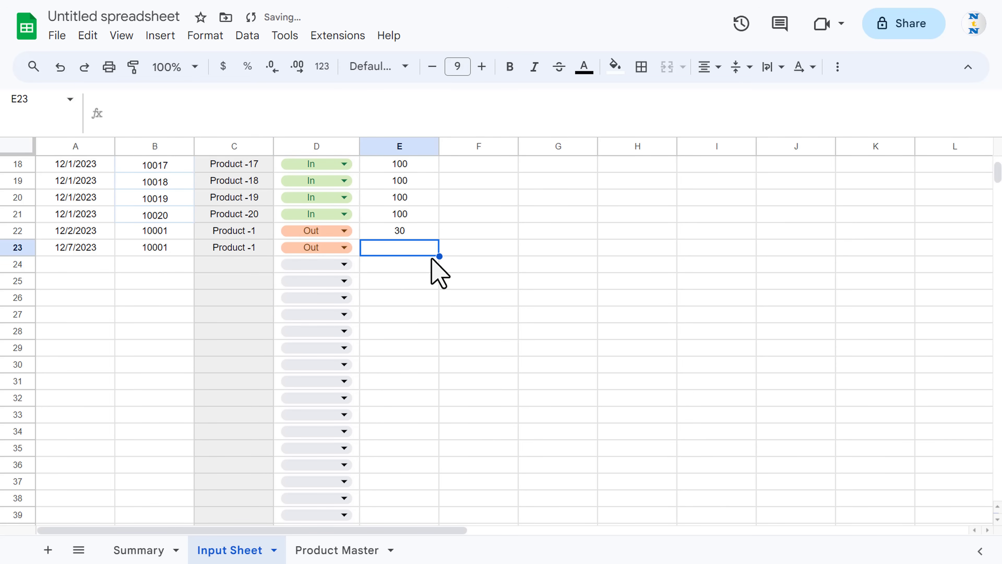
pyautogui.write('50')
pyautogui.press('Return')
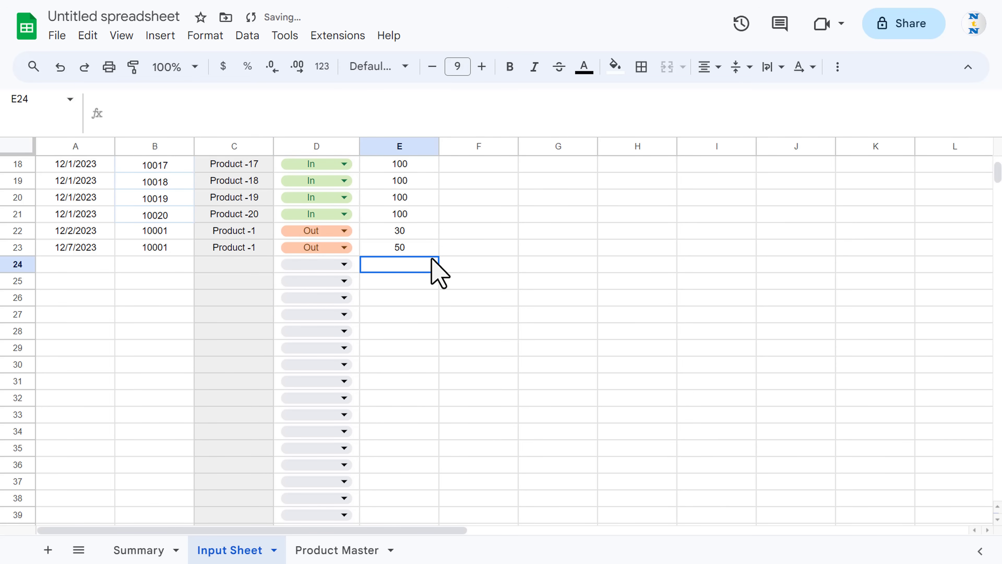
# On the Summary sheet, enter the closing balance formula =C6+D6-E6 in cell F6
pyautogui.click(158, 552)
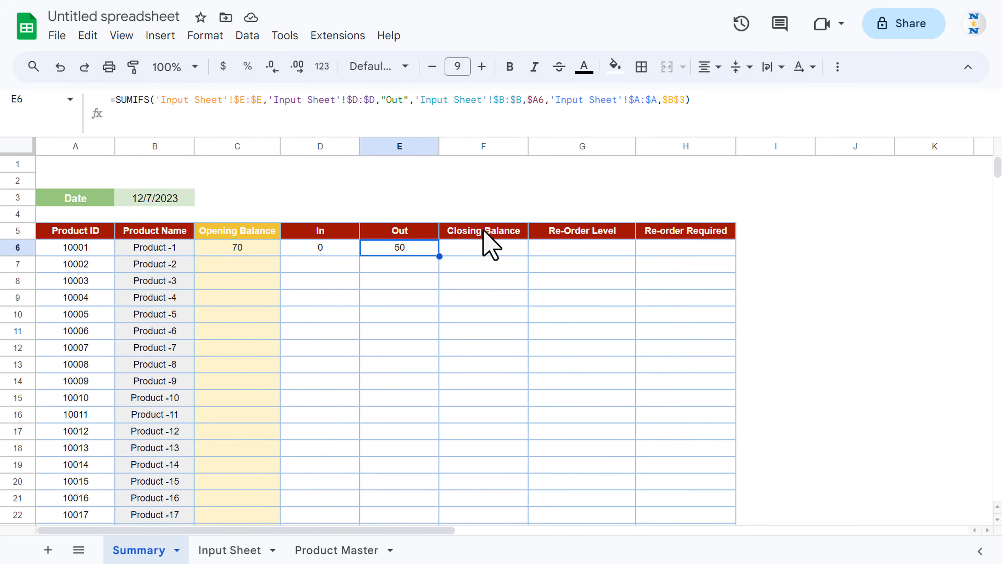
pyautogui.click(472, 249)
pyautogui.write('=')
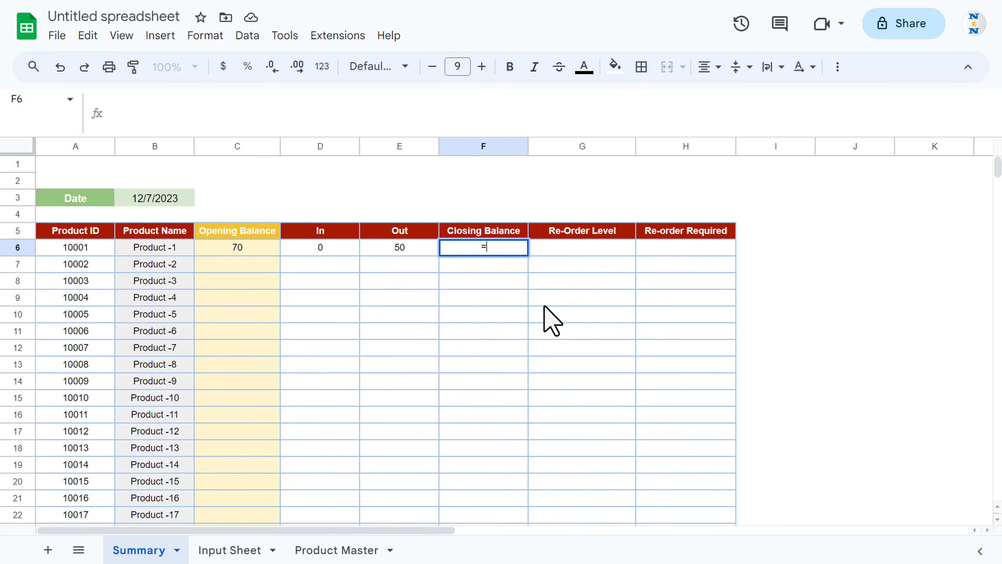
pyautogui.press('Left')
pyautogui.press('Left')
pyautogui.press('Left')
pyautogui.write('+')
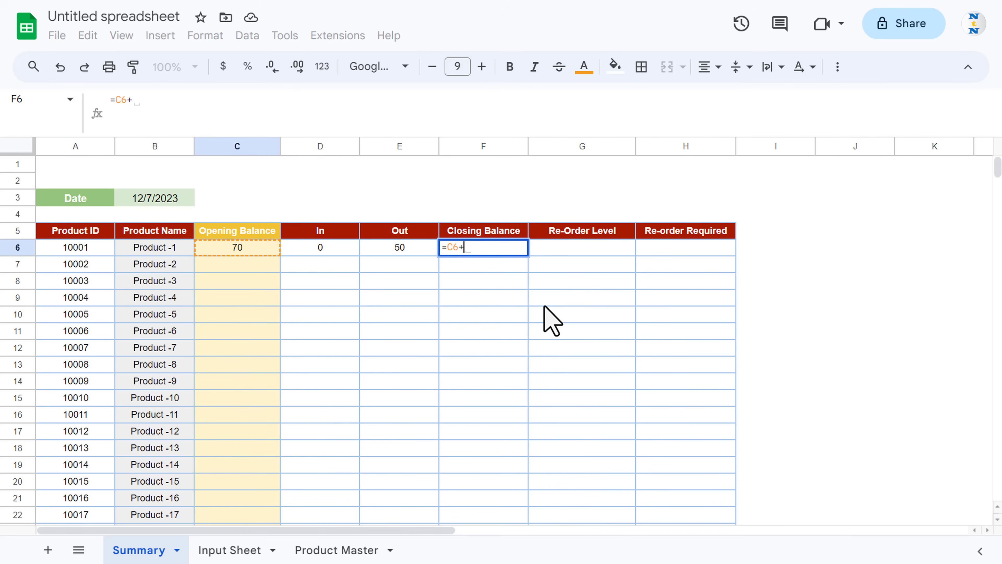
pyautogui.press('Left')
pyautogui.press('Left')
pyautogui.write('-')
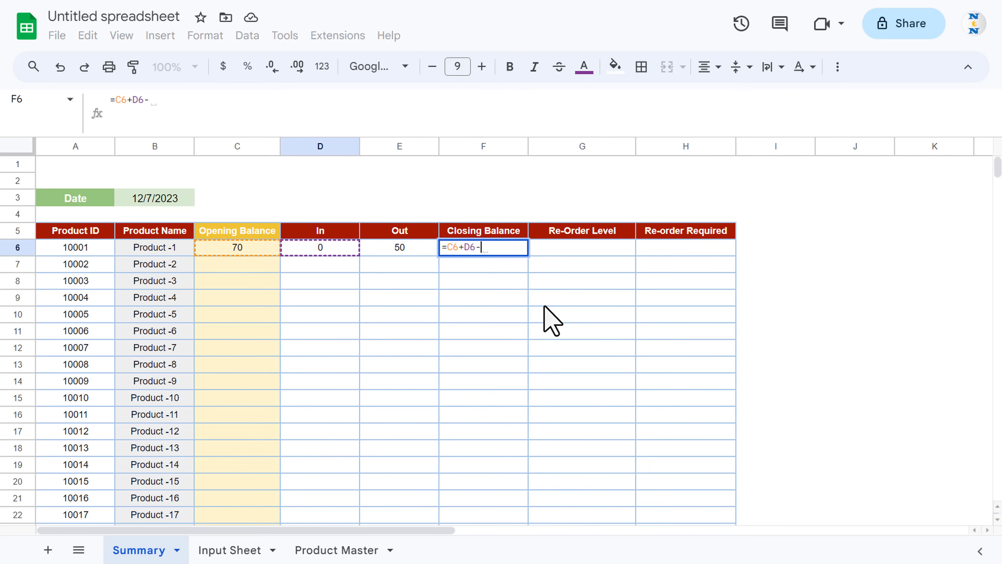
pyautogui.press('Left')
pyautogui.press('Return')
pyautogui.press('Up')
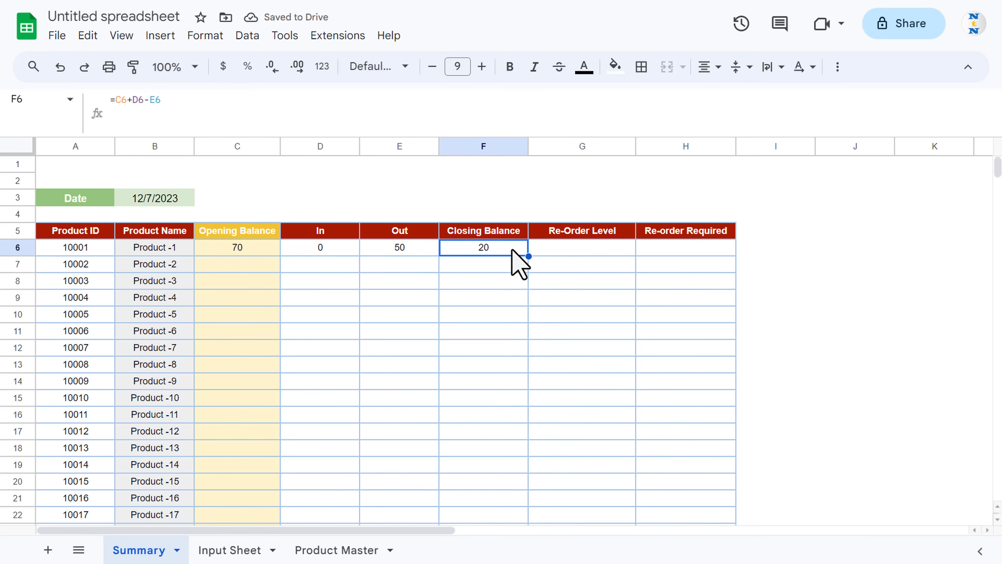
# Fill the In header cell with green, the Out header with orange and the Closing Balance header with blue
pyautogui.click(313, 233)
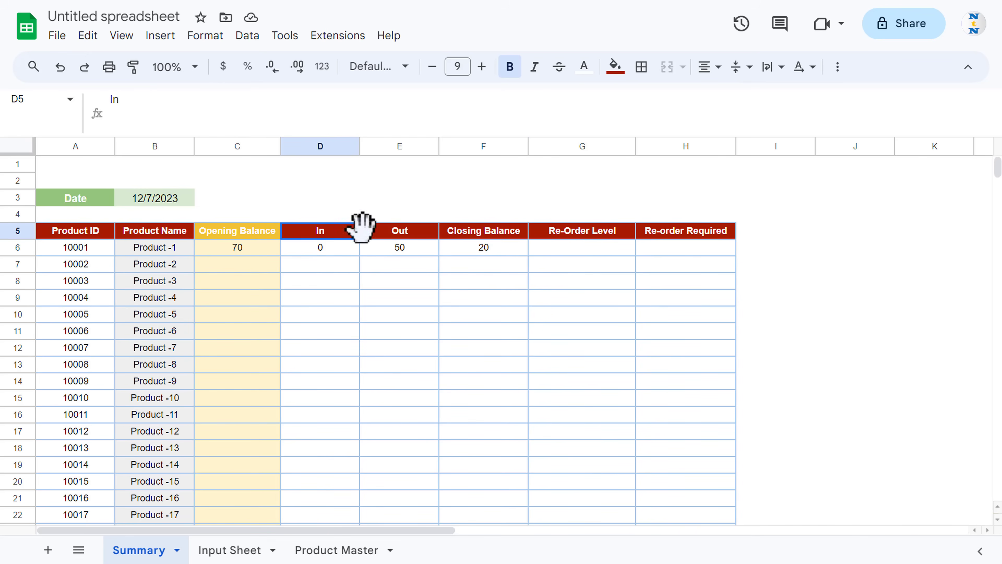
pyautogui.click(630, 72)
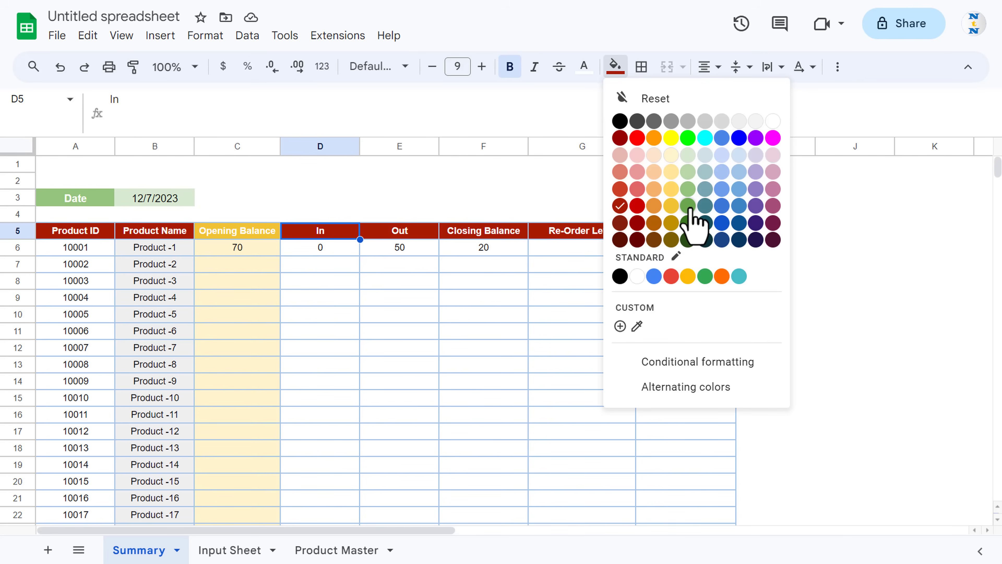
pyautogui.click(688, 205)
pyautogui.click(426, 236)
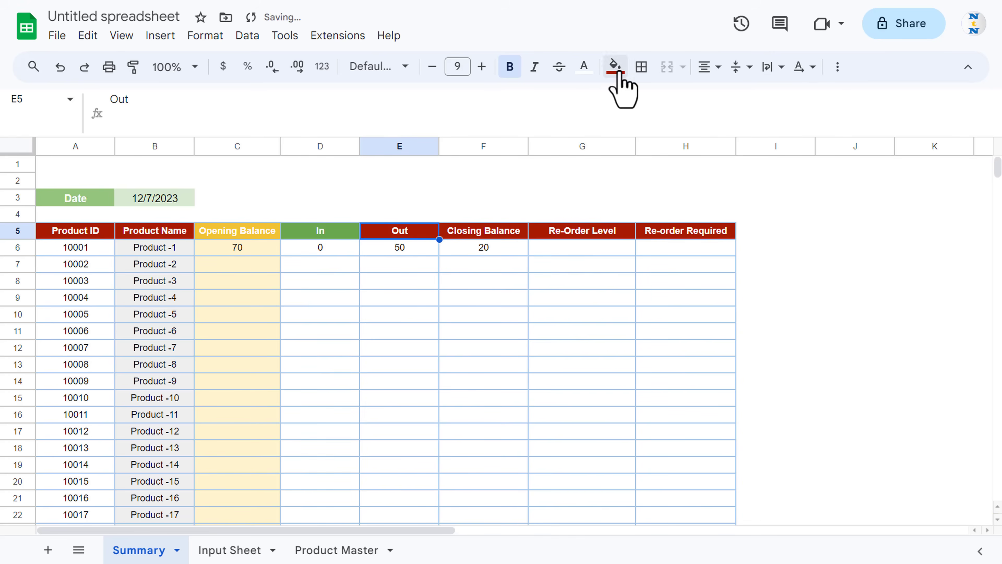
pyautogui.click(614, 67)
pyautogui.click(722, 276)
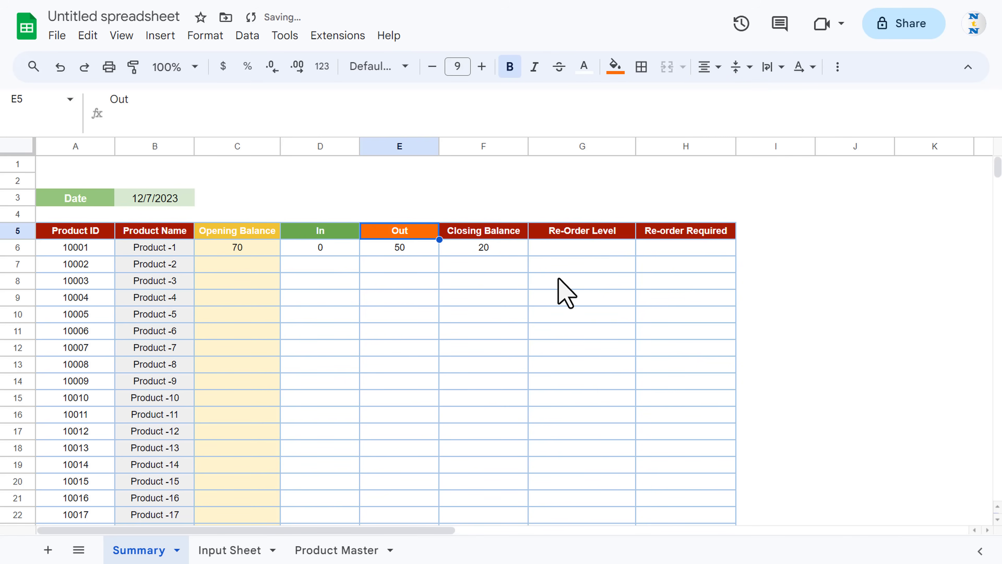
pyautogui.click(504, 233)
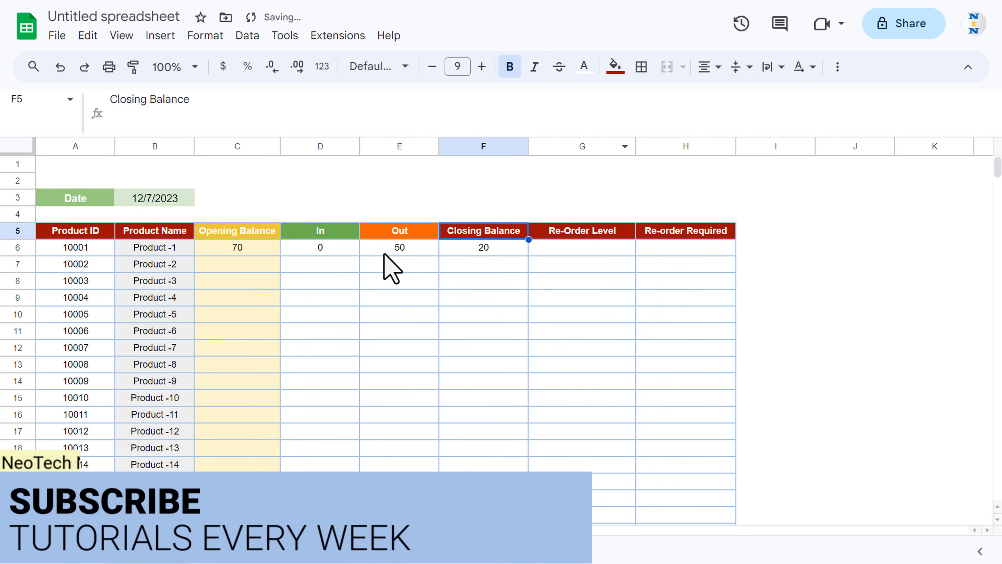
pyautogui.click(615, 67)
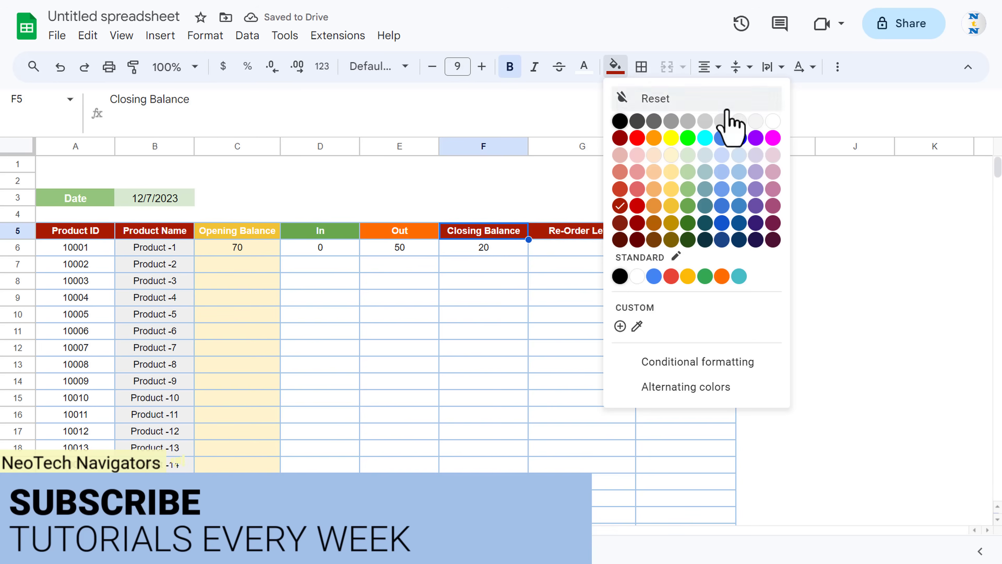
pyautogui.click(723, 208)
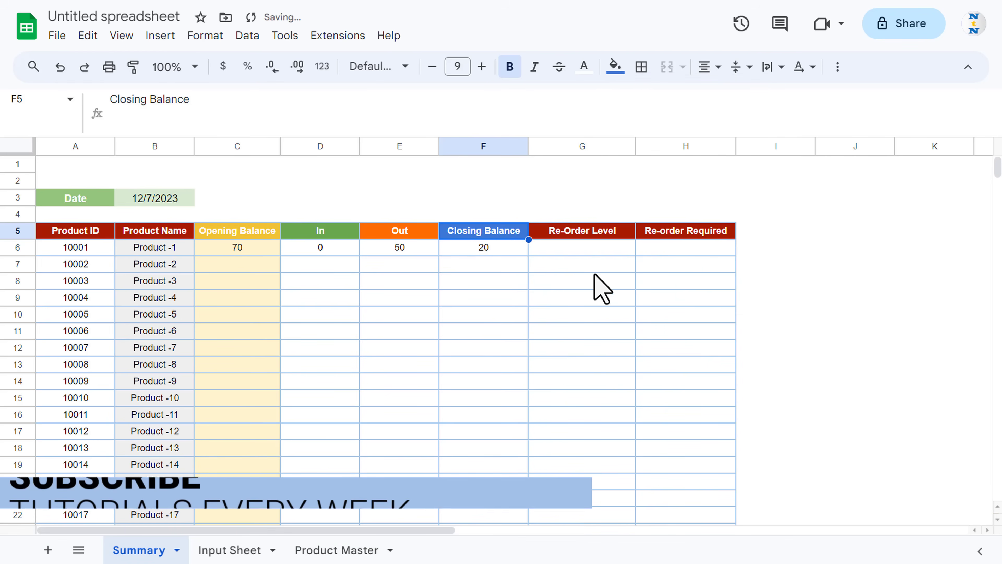
# Fill the In column cells D6:D25 with light green
pyautogui.click(346, 246)
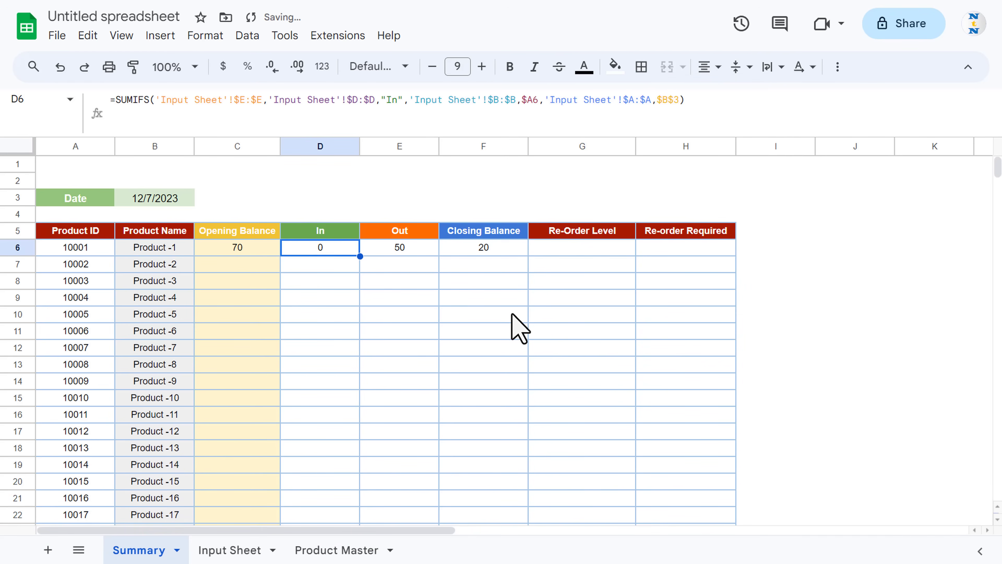
pyautogui.press('Left')
pyautogui.press('Left')
pyautogui.hotkey('ctrl', 'Down')
pyautogui.press('Right')
pyautogui.press('Right')
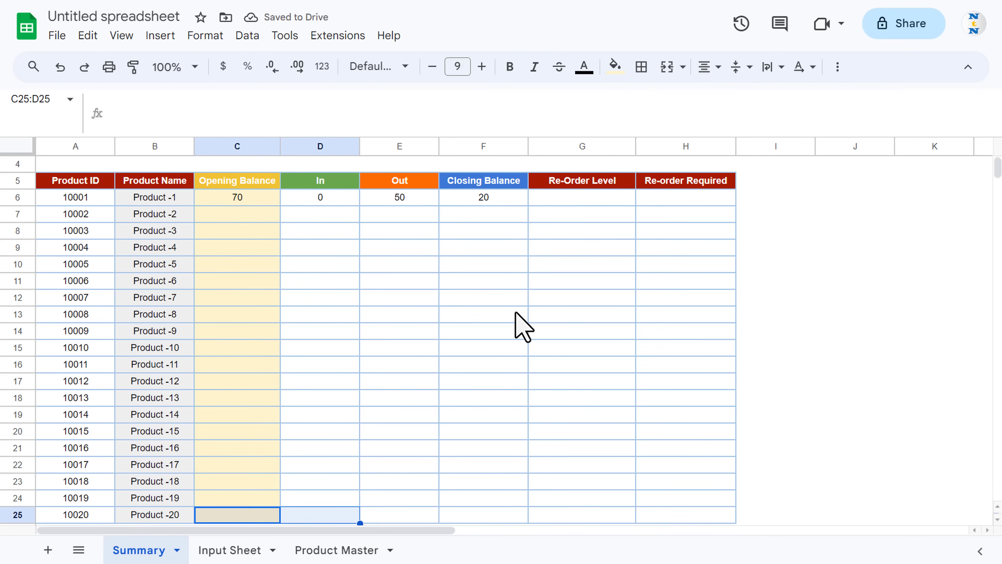
pyautogui.hotkey('ctrl', 'shift', 'Up')
pyautogui.hotkey('shift', 'Down')
pyautogui.hotkey('shift', 'Up')
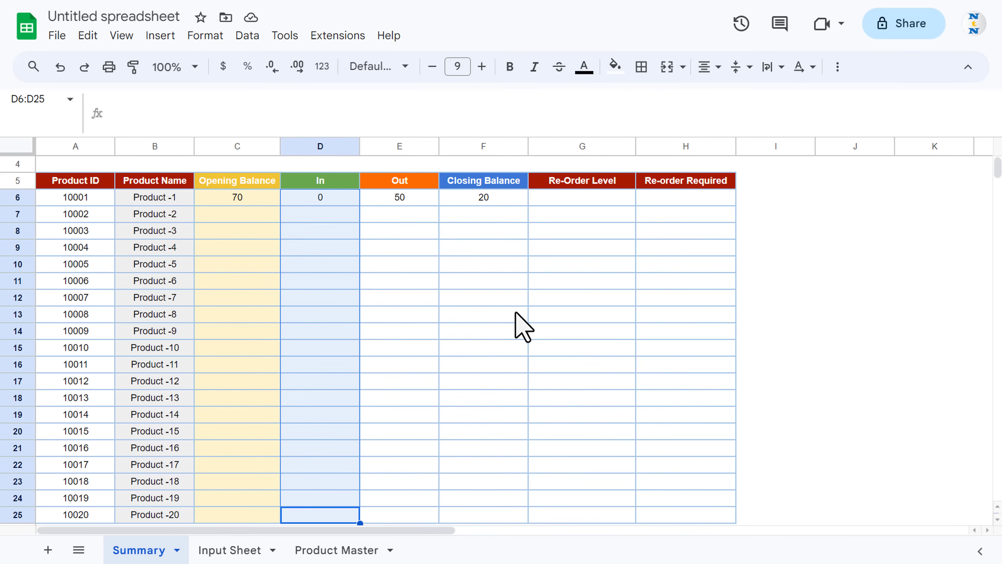
pyautogui.click(615, 67)
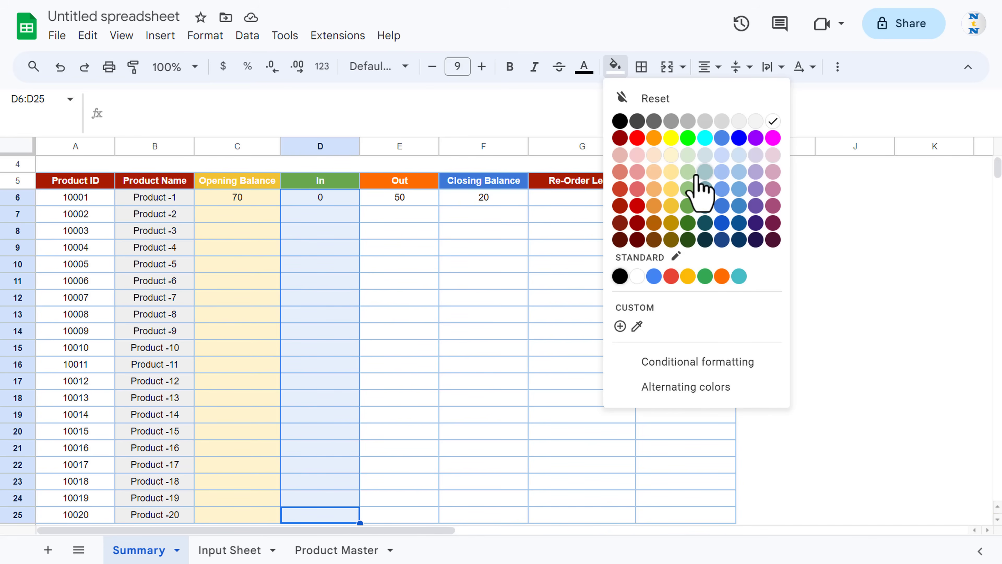
pyautogui.click(689, 162)
# Fill the Out column cells E6:E25 with light red
pyautogui.click(394, 200)
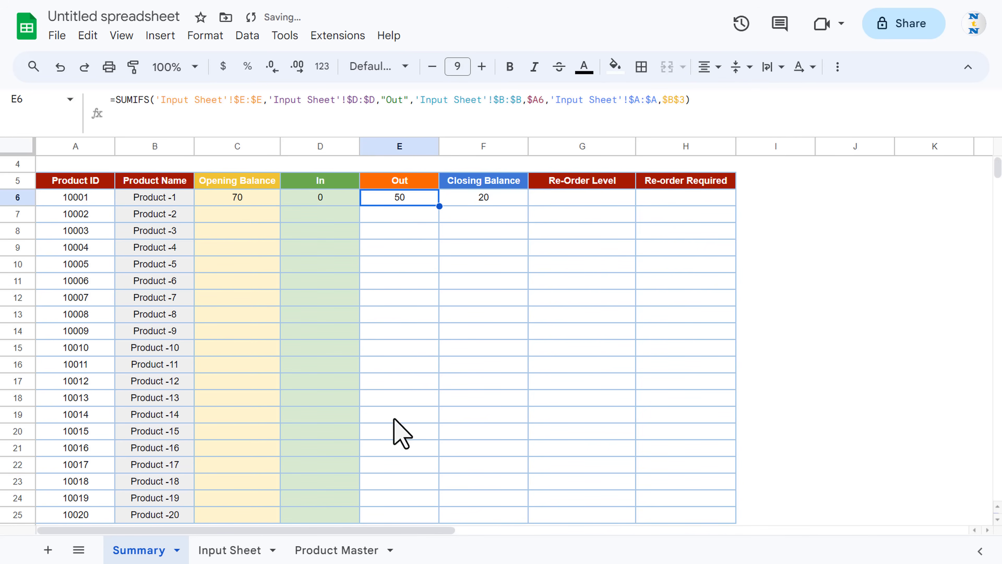
pyautogui.keyDown('shift'); pyautogui.click(378, 512); pyautogui.keyUp('shift')
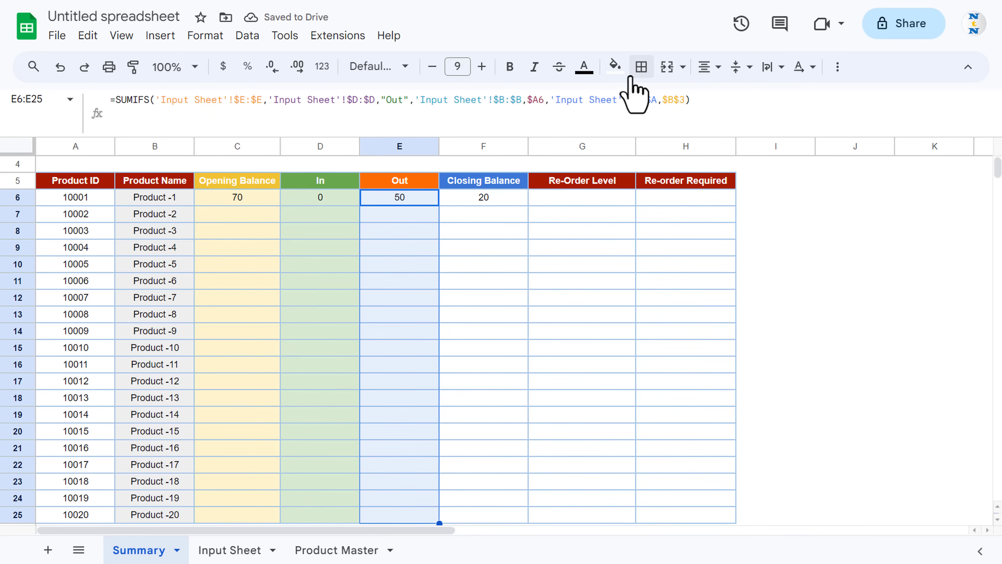
pyautogui.click(615, 66)
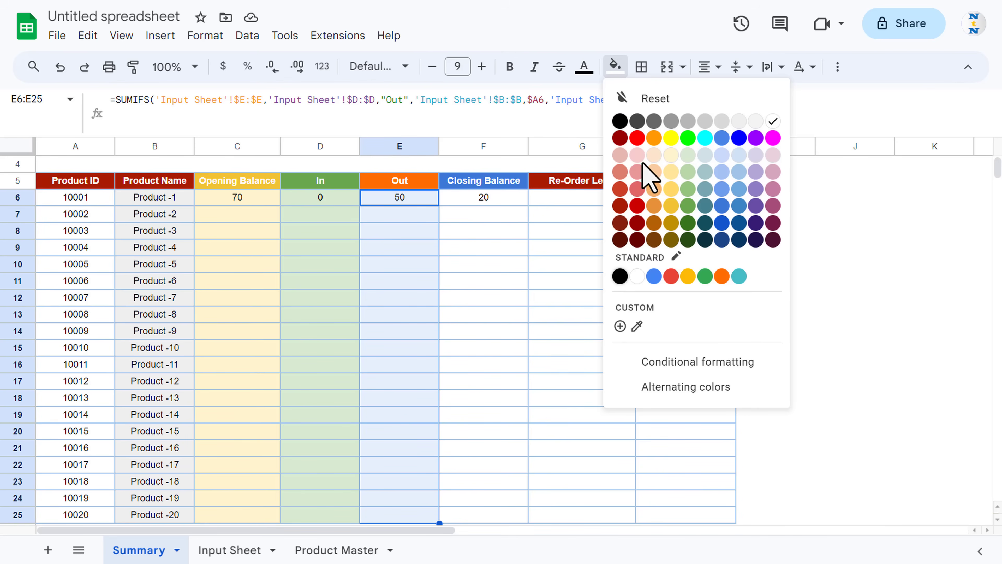
pyautogui.click(637, 155)
# Fill the Closing Balance column cells F6:F25 with light blue
pyautogui.click(500, 199)
pyautogui.press('Left')
pyautogui.press('Left')
pyautogui.press('Left')
pyautogui.press('Left')
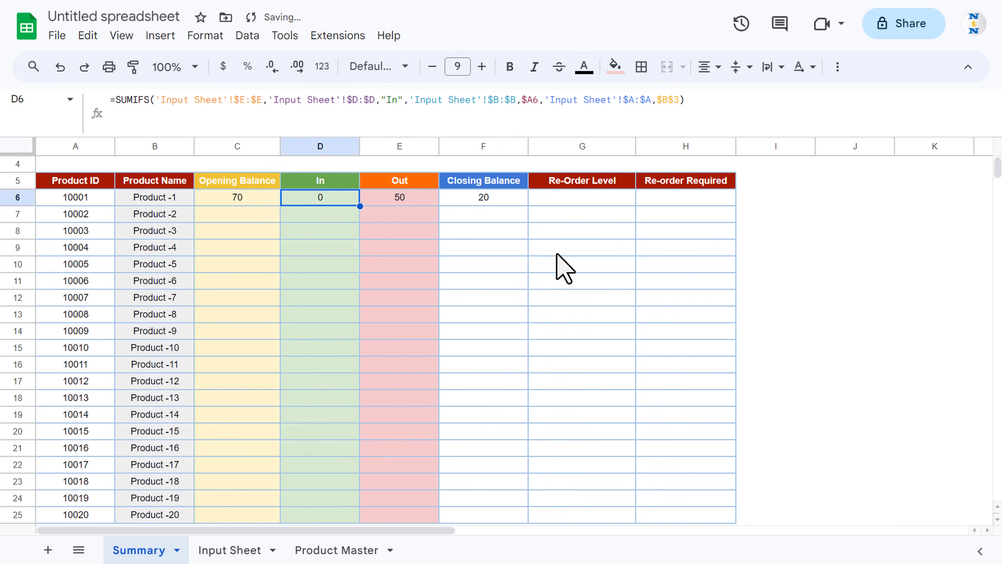
pyautogui.hotkey('ctrl', 'Down')
pyautogui.press('Right')
pyautogui.press('Right')
pyautogui.press('Right')
pyautogui.press('Right')
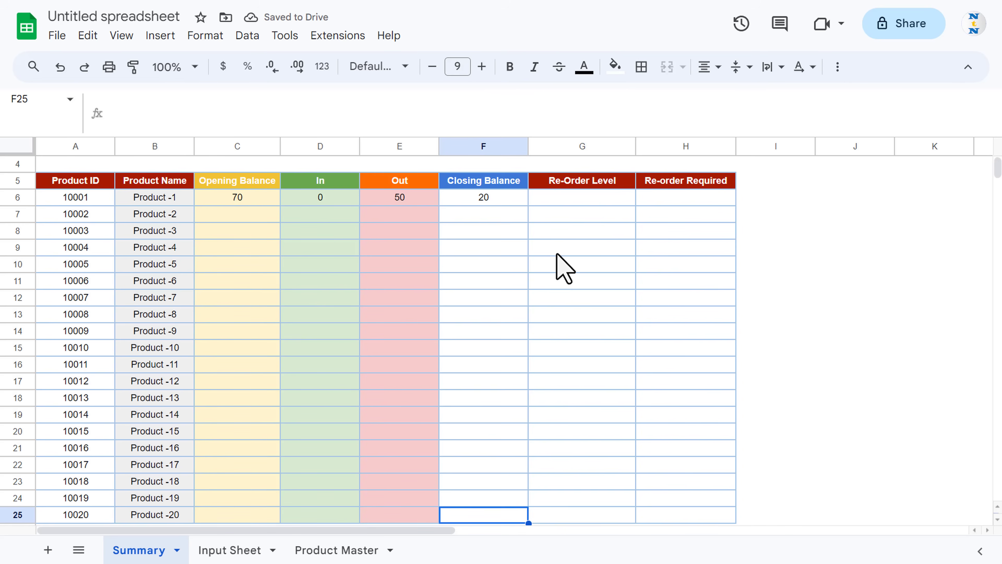
pyautogui.hotkey('ctrl', 'shift', 'Up')
pyautogui.hotkey('shift', 'Down')
pyautogui.hotkey('shift', 'Up')
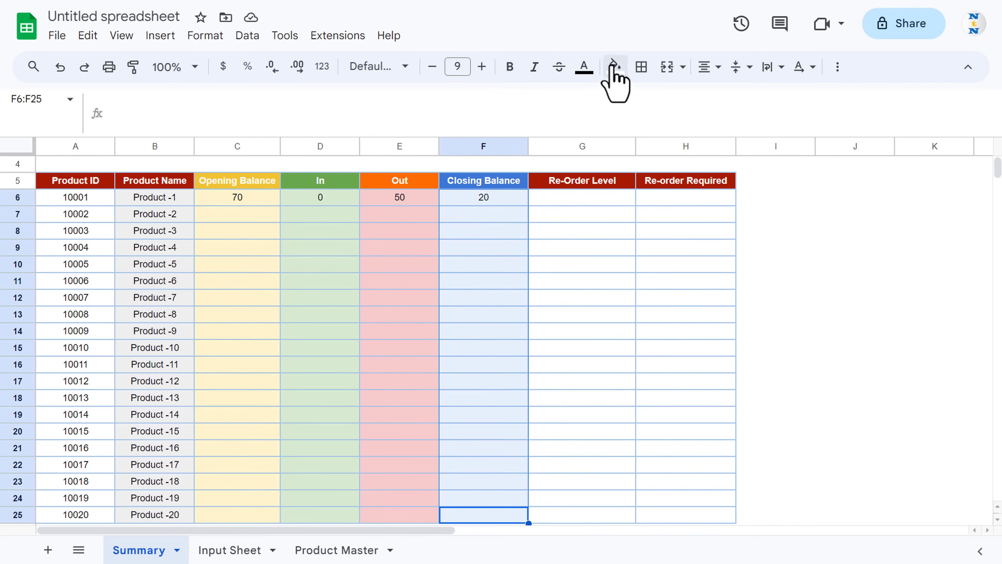
pyautogui.click(615, 67)
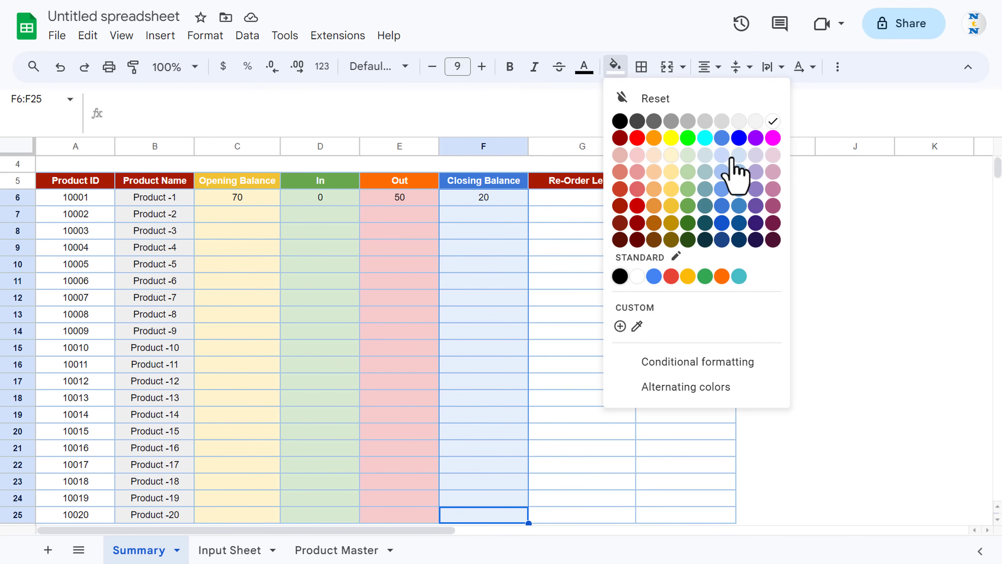
pyautogui.click(730, 157)
pyautogui.click(544, 215)
# Copy the opening balance, In, Out and closing balance formulas from C6:F6 down to row 25
pyautogui.click(502, 199)
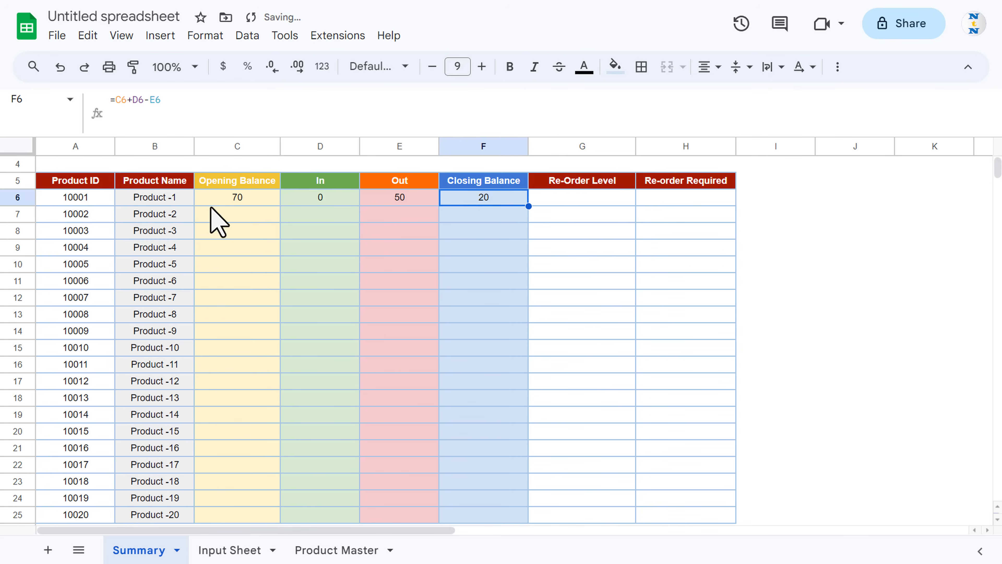
pyautogui.moveTo(229, 199); pyautogui.dragTo(475, 202)
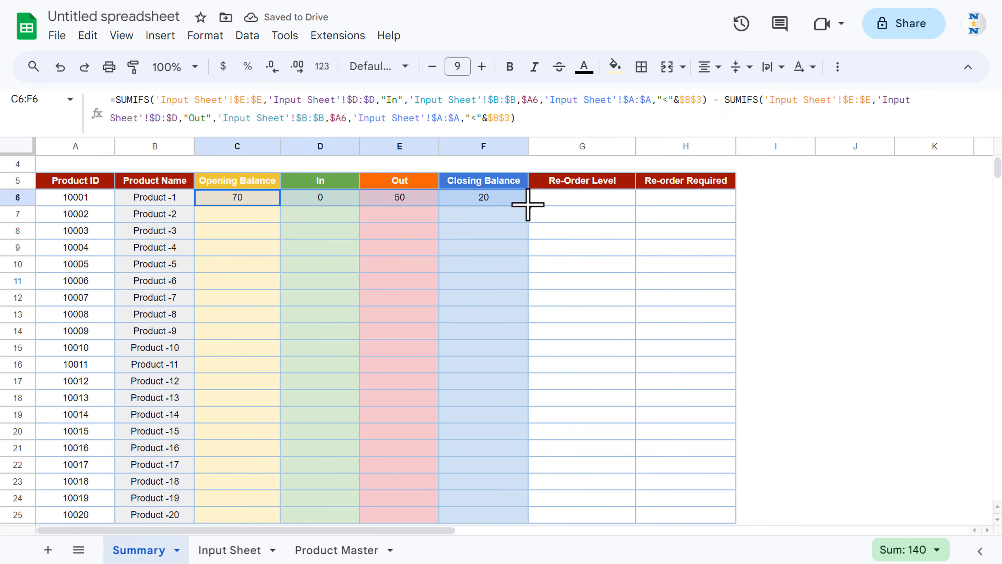
pyautogui.doubleClick(528, 205)
pyautogui.click(501, 227)
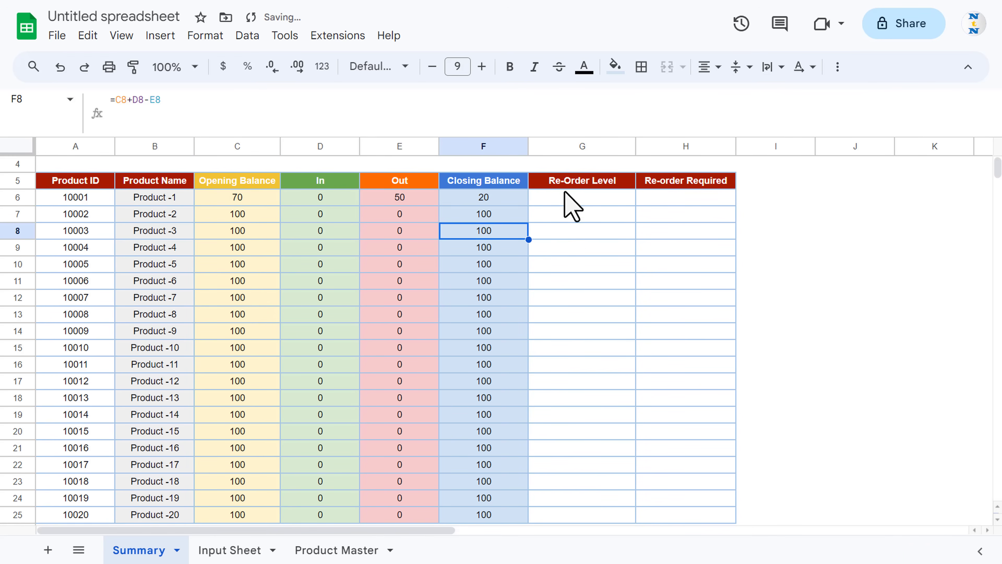
# Enter the re-order level formula =VLOOKUP(A6,'Product Master'!A:D,4,0) in G6 and fill it down the column
pyautogui.click(569, 182)
pyautogui.scroll(1, 632, 245)
pyautogui.click(582, 249)
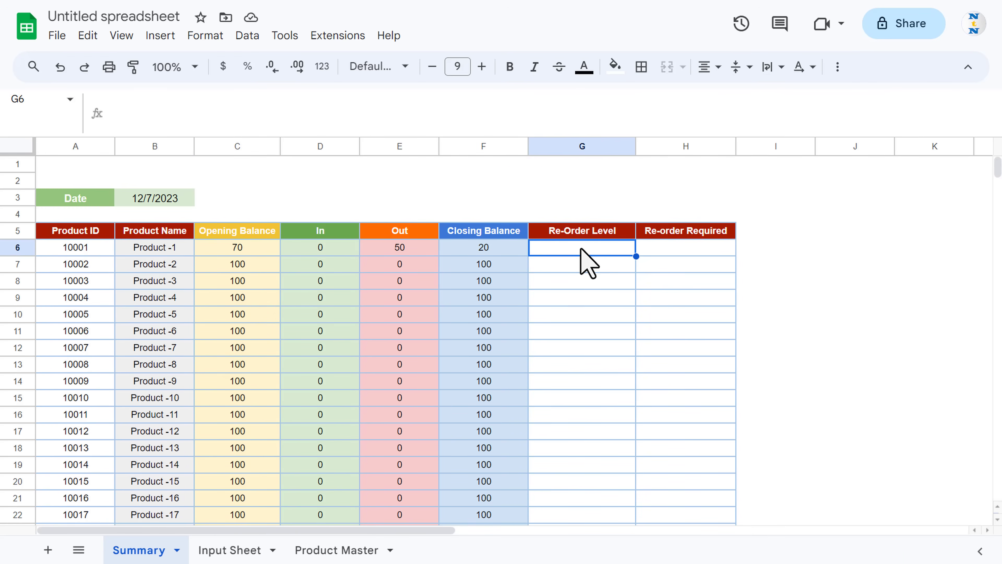
pyautogui.write('=vlo')
pyautogui.press('Tab')
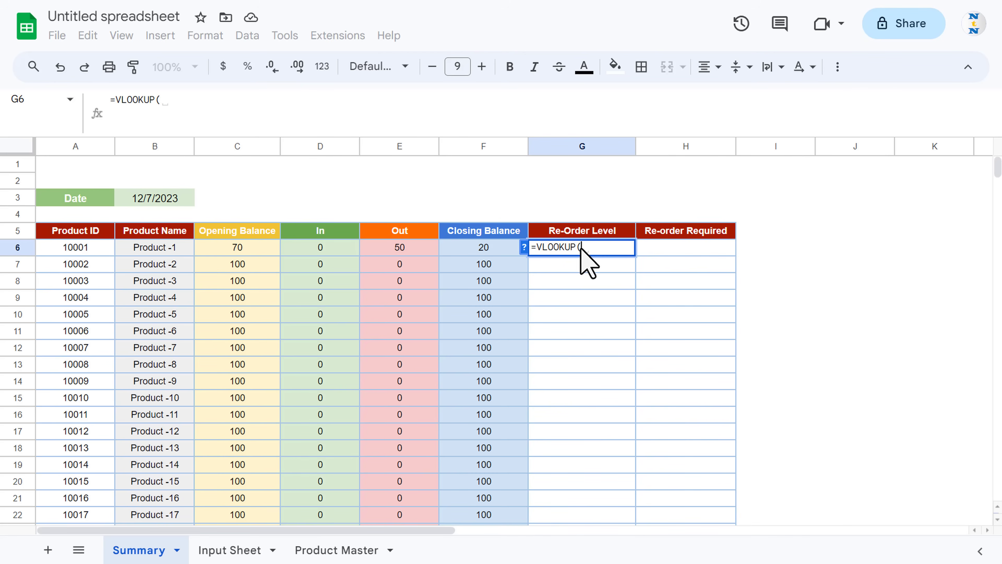
pyautogui.click(93, 253)
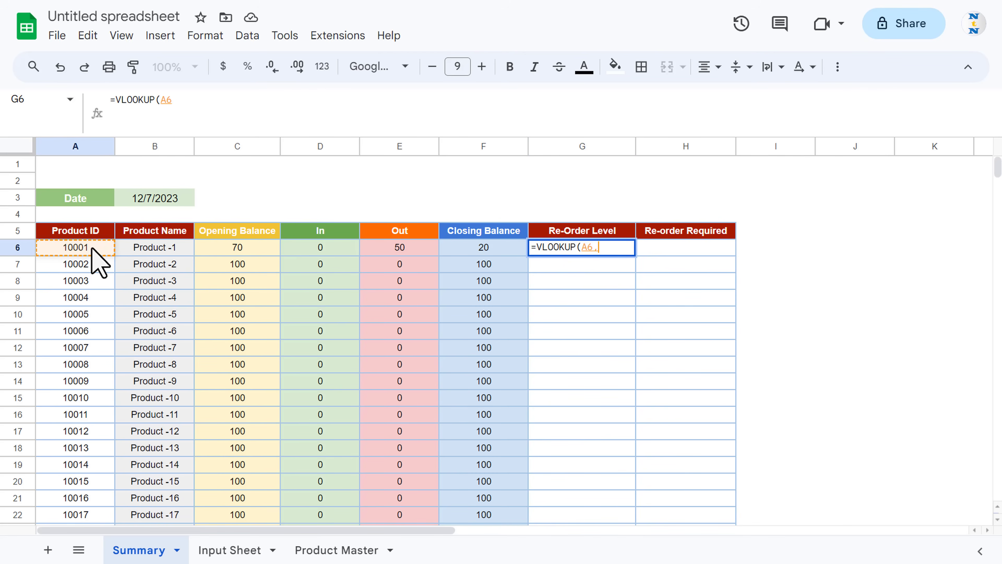
pyautogui.write(',')
pyautogui.click(328, 550)
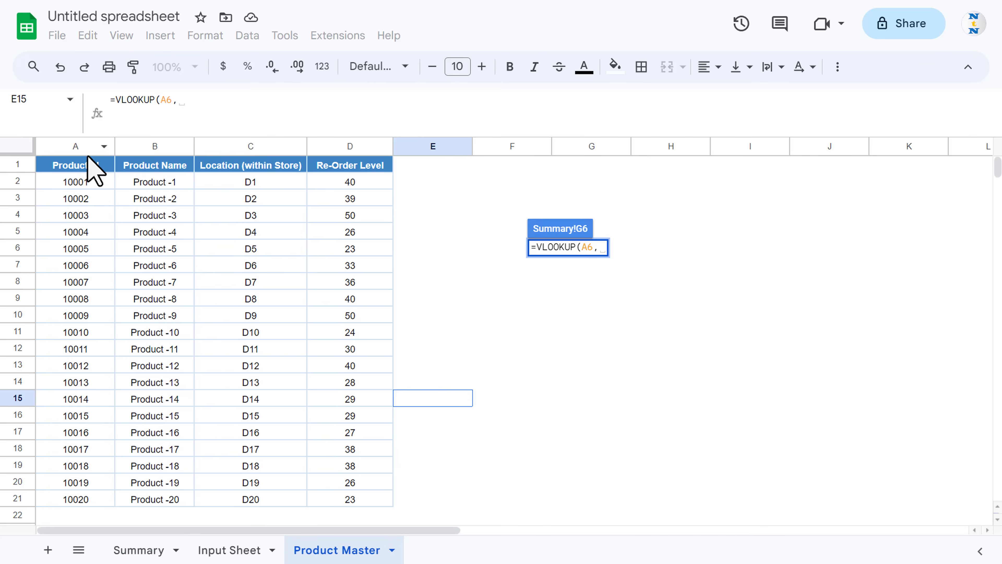
pyautogui.moveTo(73, 146); pyautogui.dragTo(321, 147)
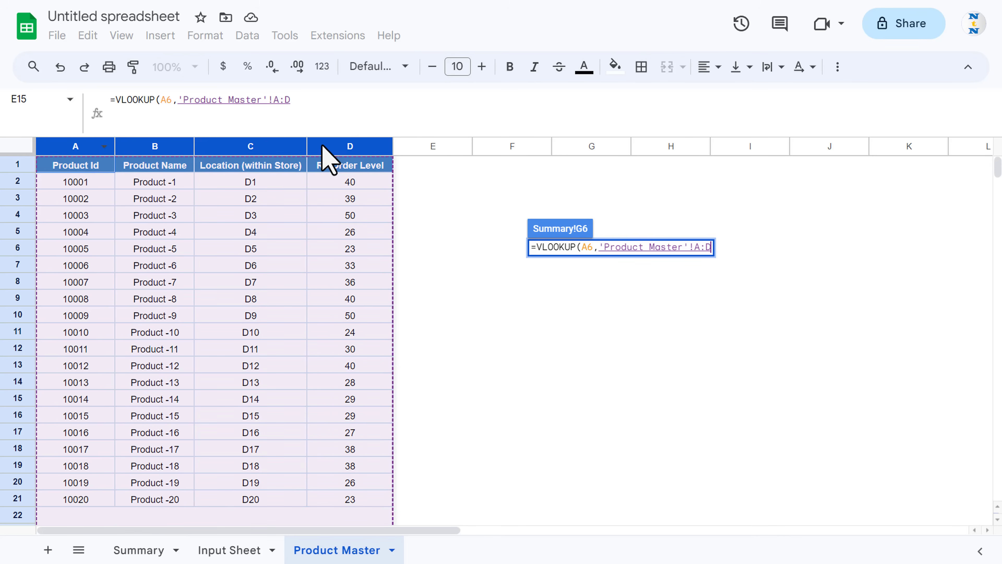
pyautogui.write(',4,')
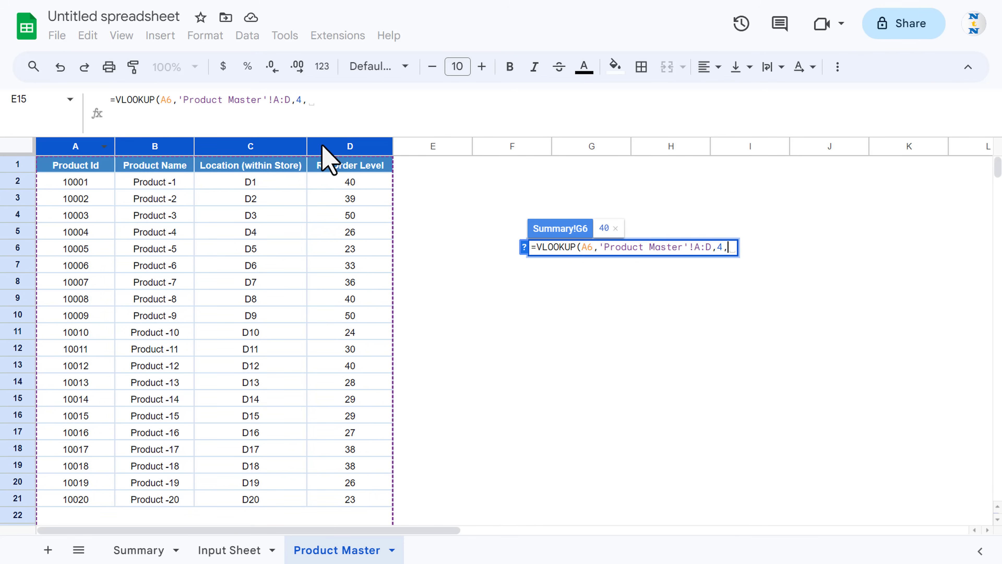
pyautogui.write('0)')
pyautogui.press('Return')
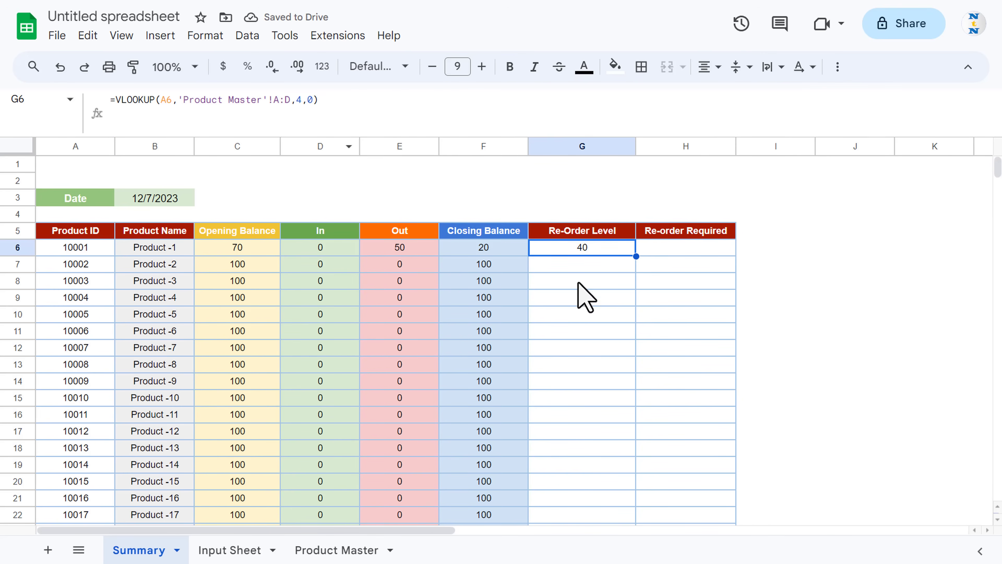
pyautogui.doubleClick(635, 256)
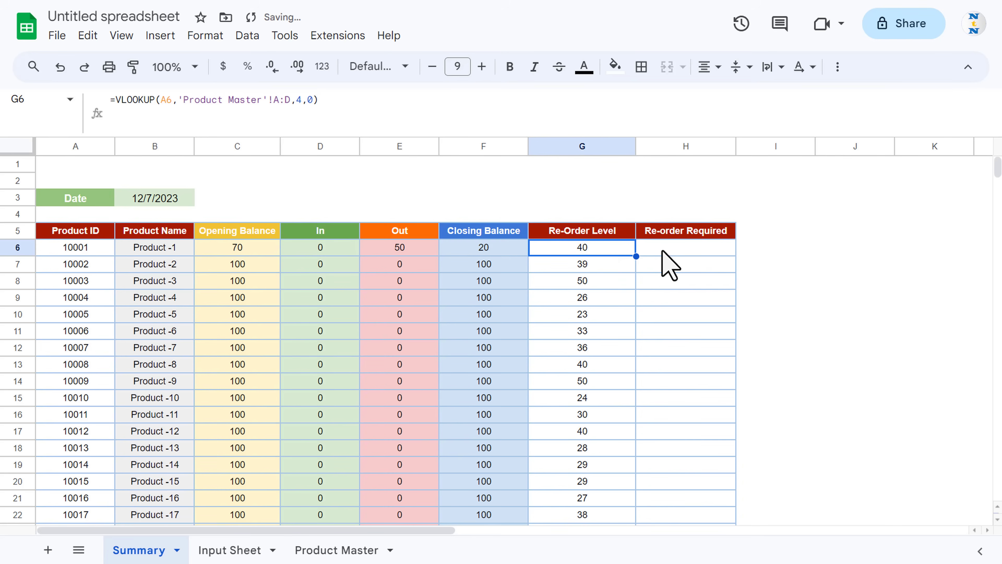
# Wrap G6's lookup as =IFERROR(VLOOKUP(A6,'Product Master'!A:D,4,0),"") and fill it down to G25
pyautogui.click(133, 103)
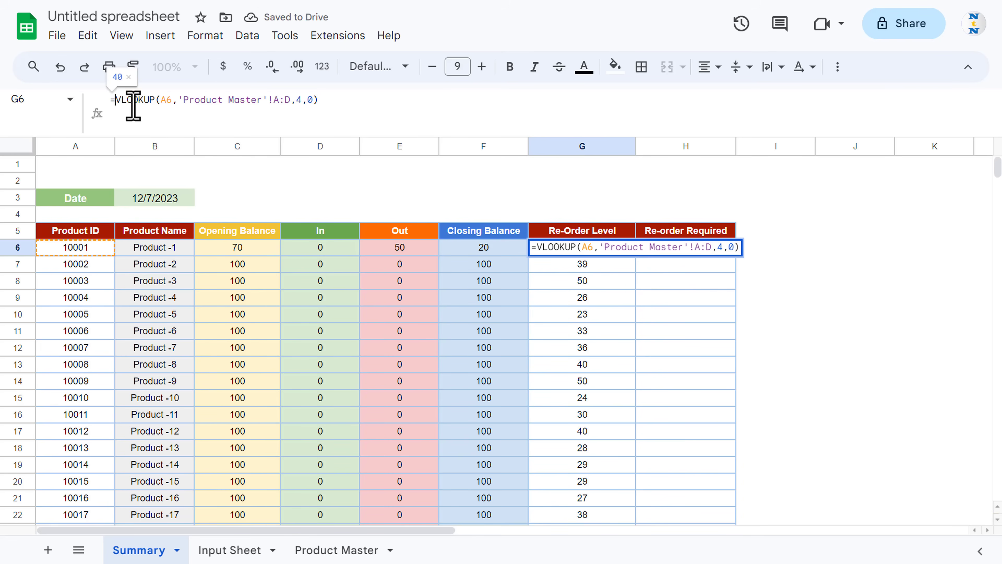
pyautogui.write('IFERROR')
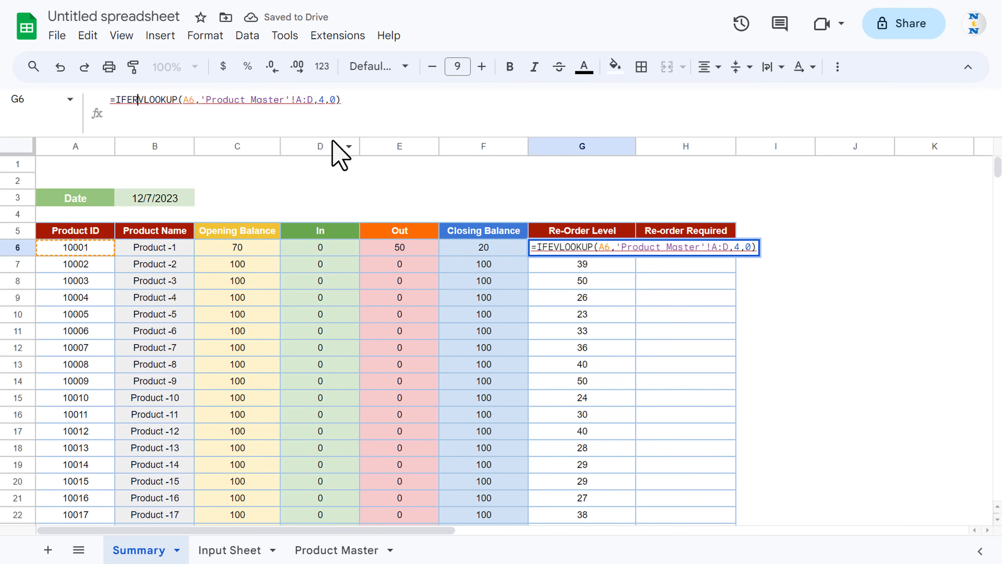
pyautogui.write('(')
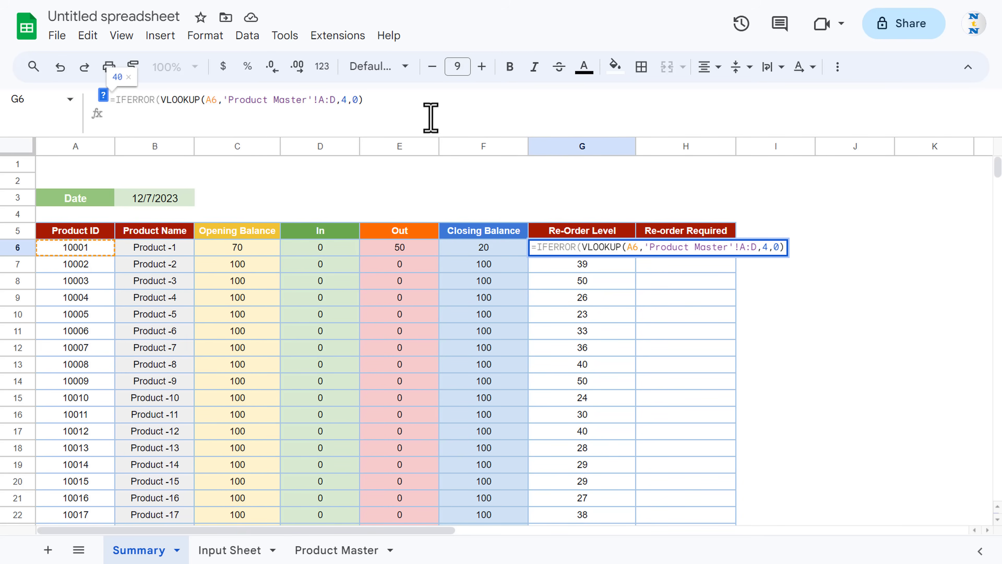
pyautogui.write('""')
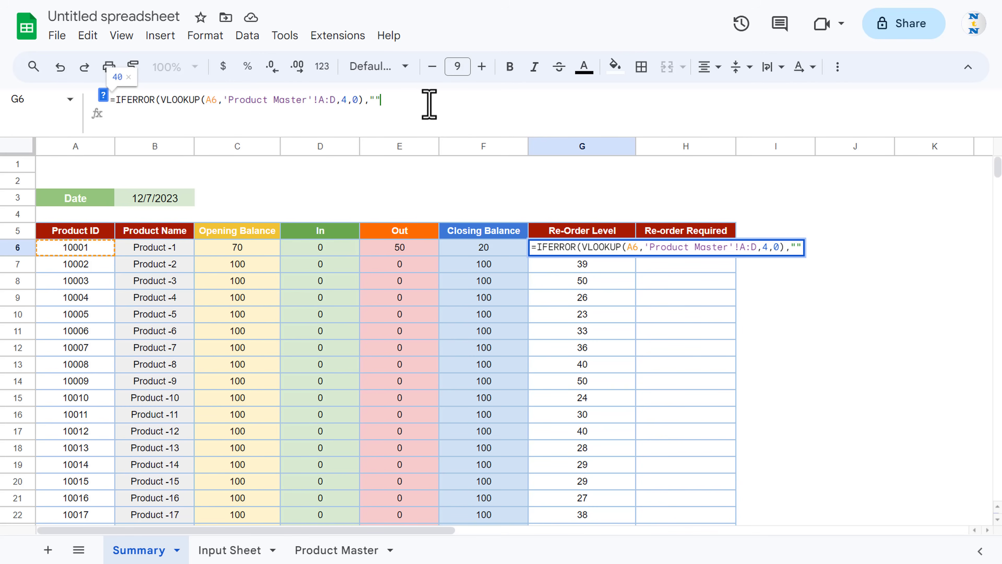
pyautogui.press('Return')
pyautogui.press('Up')
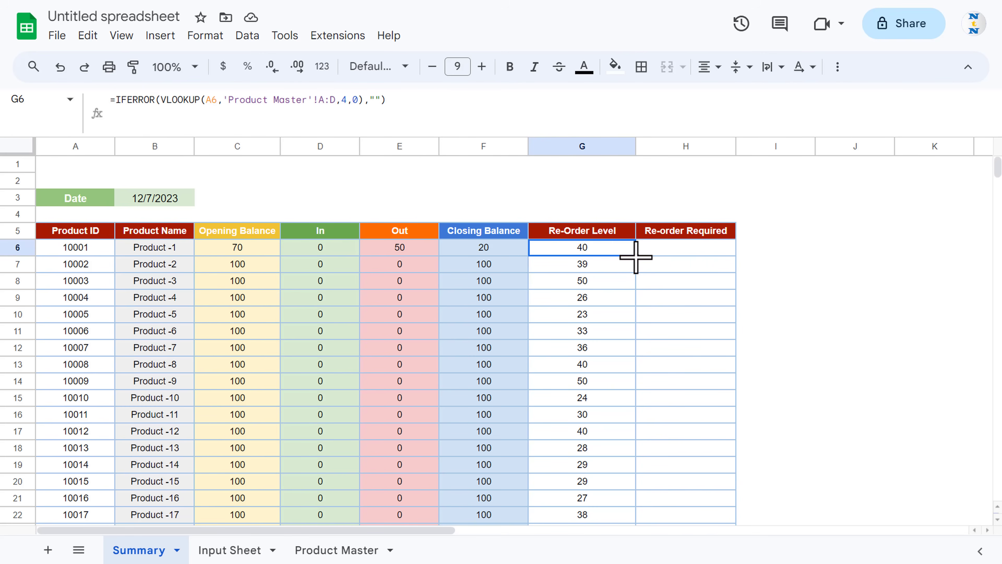
pyautogui.moveTo(636, 272); pyautogui.dragTo(631, 432)
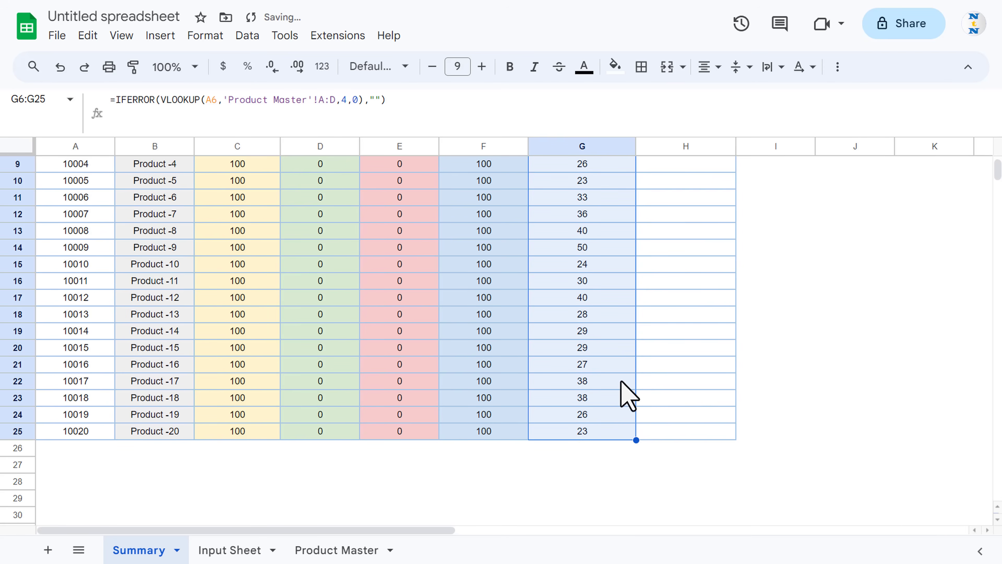
pyautogui.hotkey('ctrl', 'Up')
pyautogui.press('Down')
pyautogui.press('Down')
pyautogui.press('Down')
pyautogui.press('Down')
pyautogui.hotkey('ctrl', 'Up')
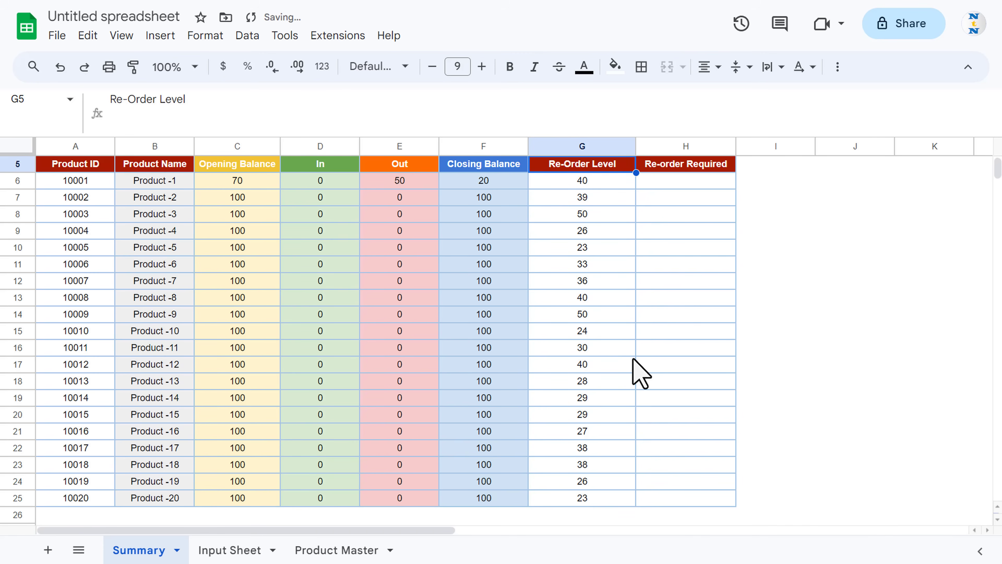
pyautogui.hotkey('ctrl', 'Up')
pyautogui.press('Down')
pyautogui.press('Down')
pyautogui.press('Up')
pyautogui.press('Down')
pyautogui.press('Down')
pyautogui.press('Down')
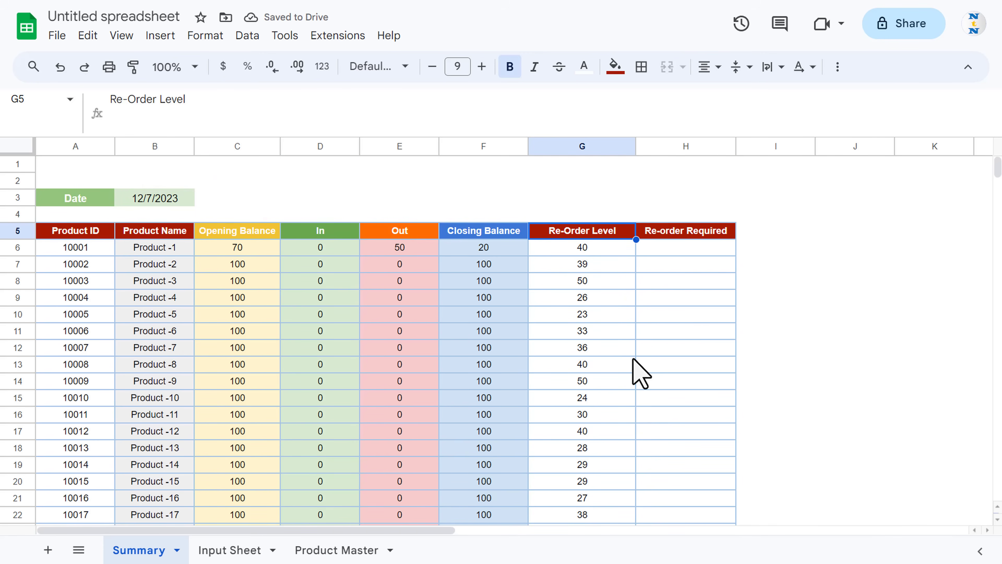
# Enter the re-order check =IF(F6<=G6,"YES","NO") in H6 and fill it down the Re-order Required column to row 25
pyautogui.press('Right')
pyautogui.press('Down')
pyautogui.write('=')
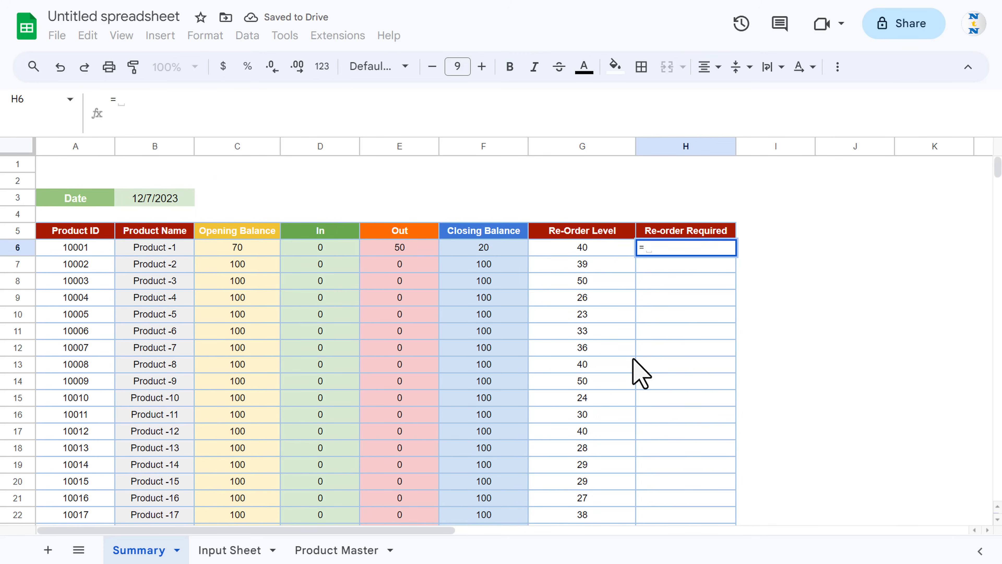
pyautogui.write('IF(')
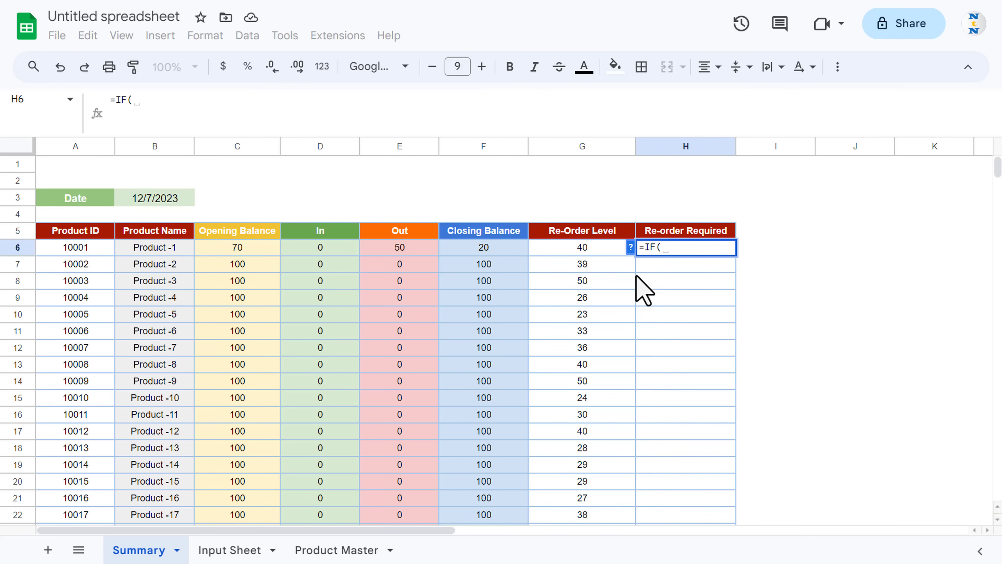
pyautogui.click(502, 247)
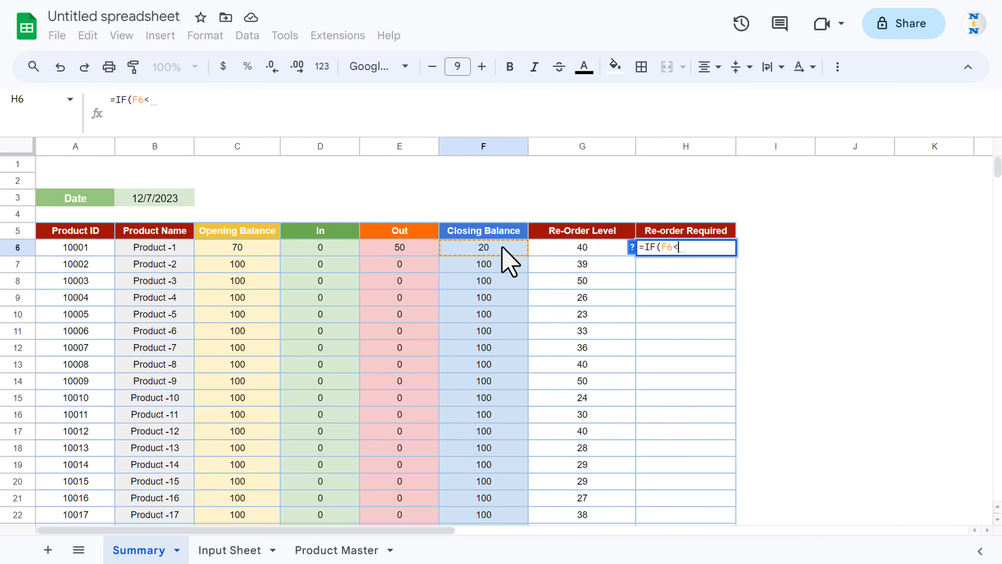
pyautogui.write('<=')
pyautogui.press('Left')
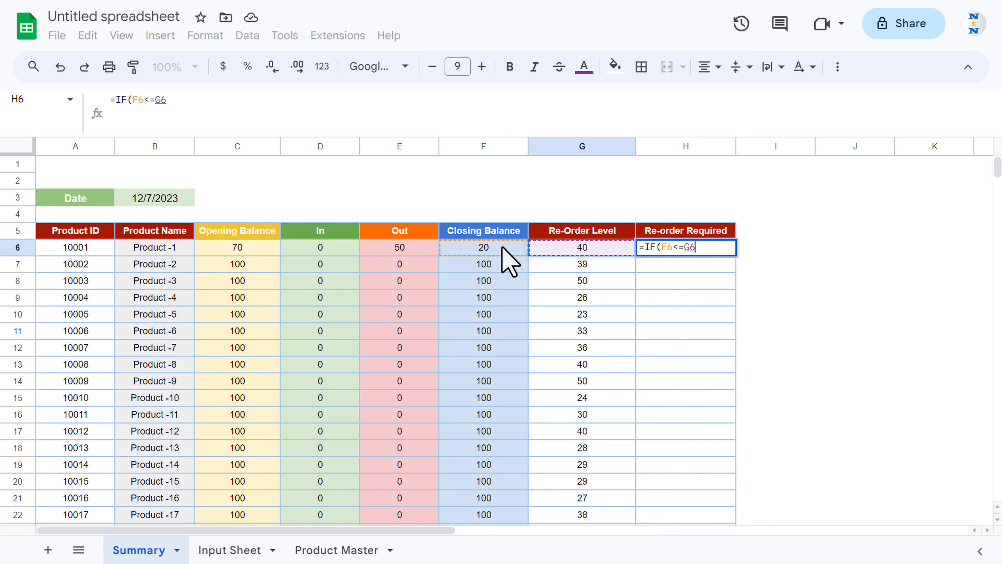
pyautogui.write(',')
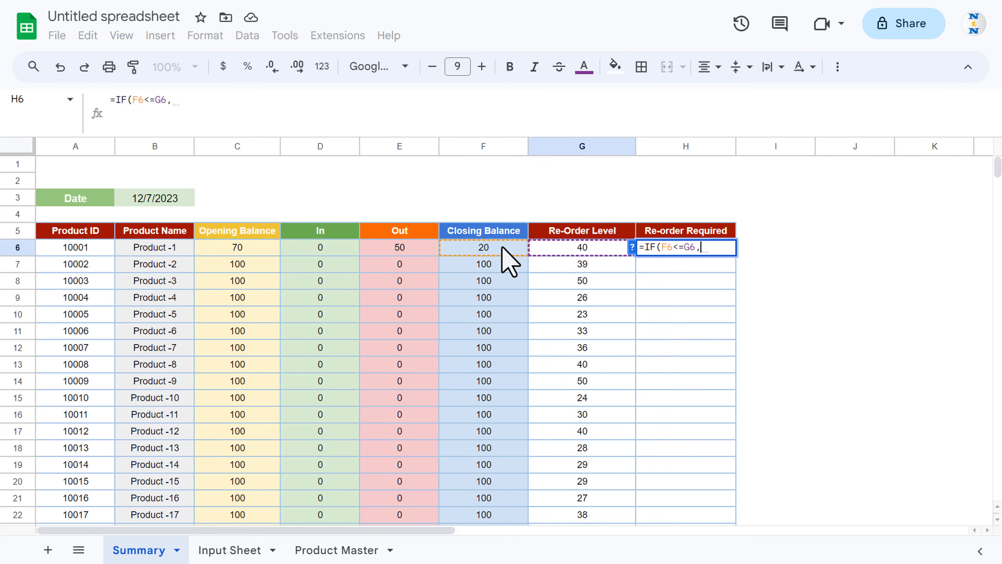
pyautogui.write('"YES')
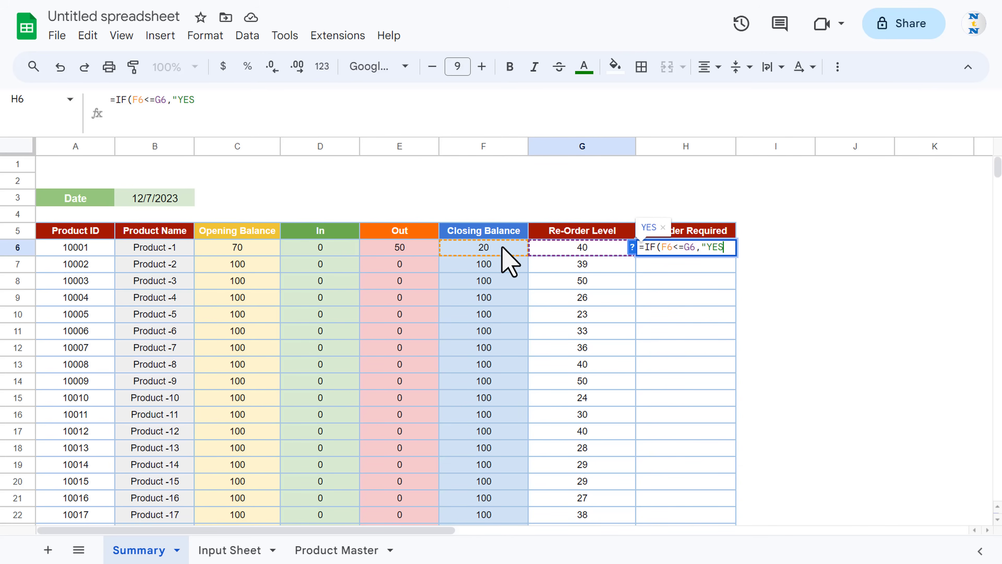
pyautogui.write('",NO')
pyautogui.press('BackSpace')
pyautogui.press('BackSpace')
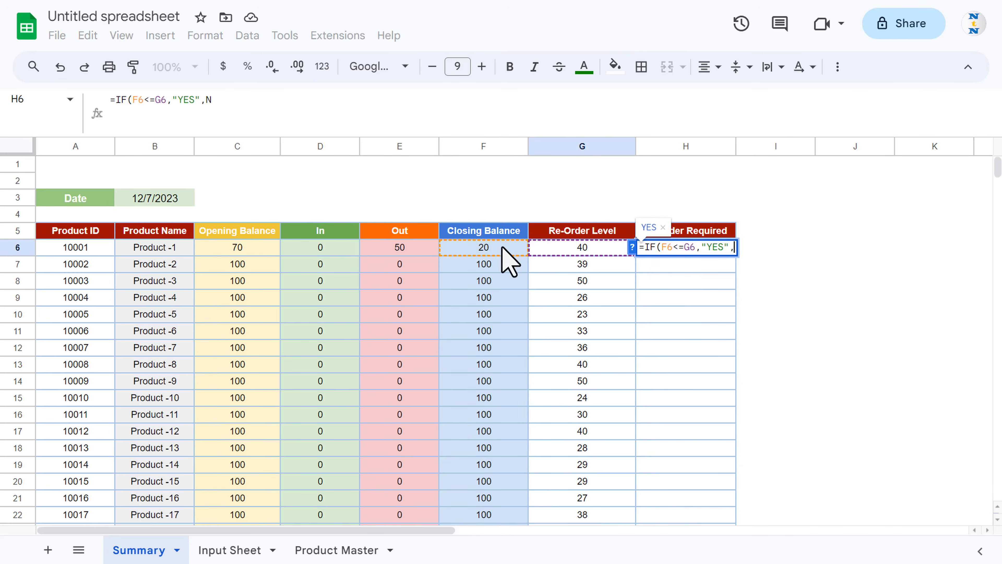
pyautogui.write('"')
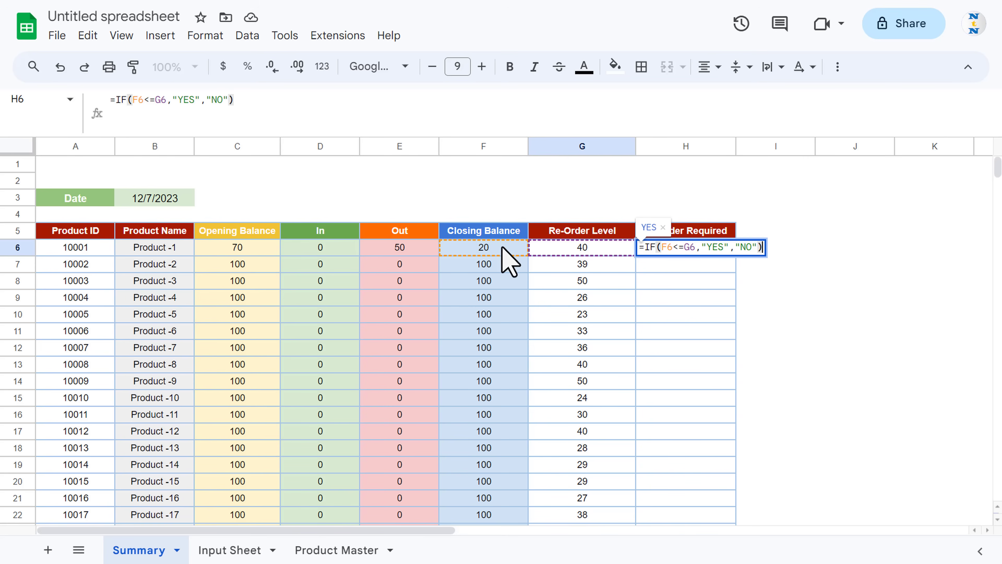
pyautogui.write('NO")')
pyautogui.press('Return')
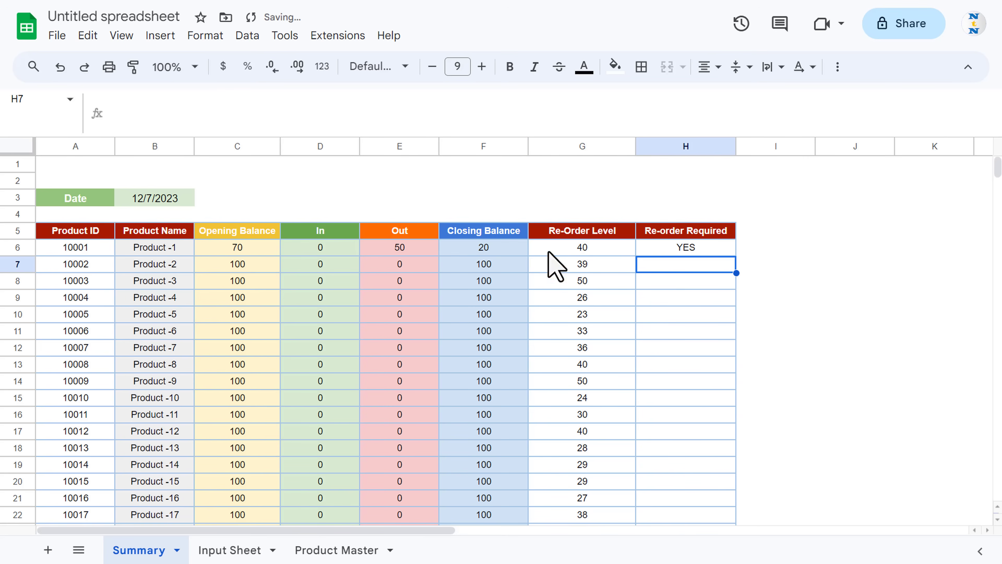
pyautogui.click(678, 252)
pyautogui.doubleClick(736, 257)
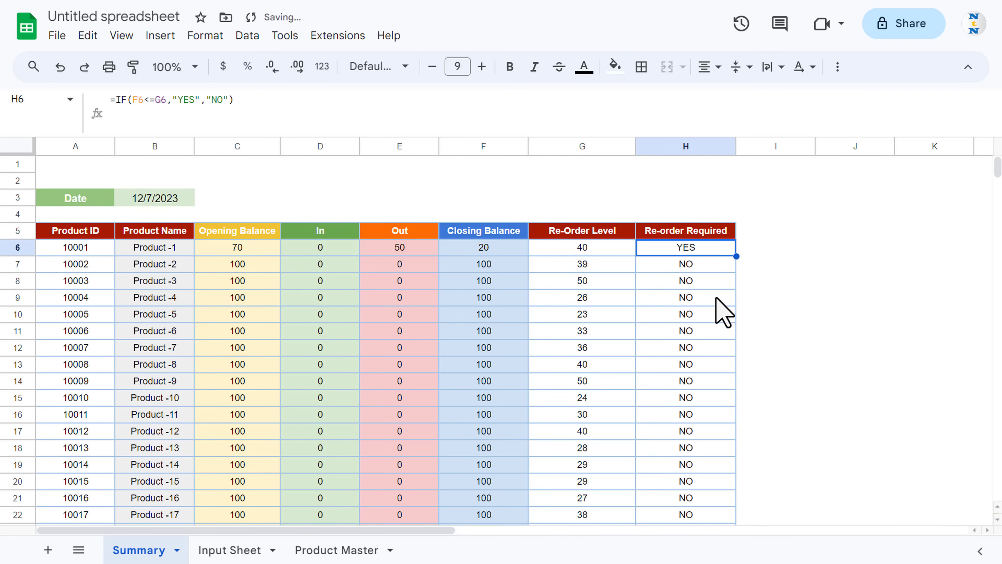
# Create a conditional formatting rule on H6:H25 for cells whose value is equal to YES
pyautogui.click(694, 312)
pyautogui.hotkey('ctrl', 'Up')
pyautogui.press('Down')
pyautogui.hotkey('ctrl', 'shift', 'Down')
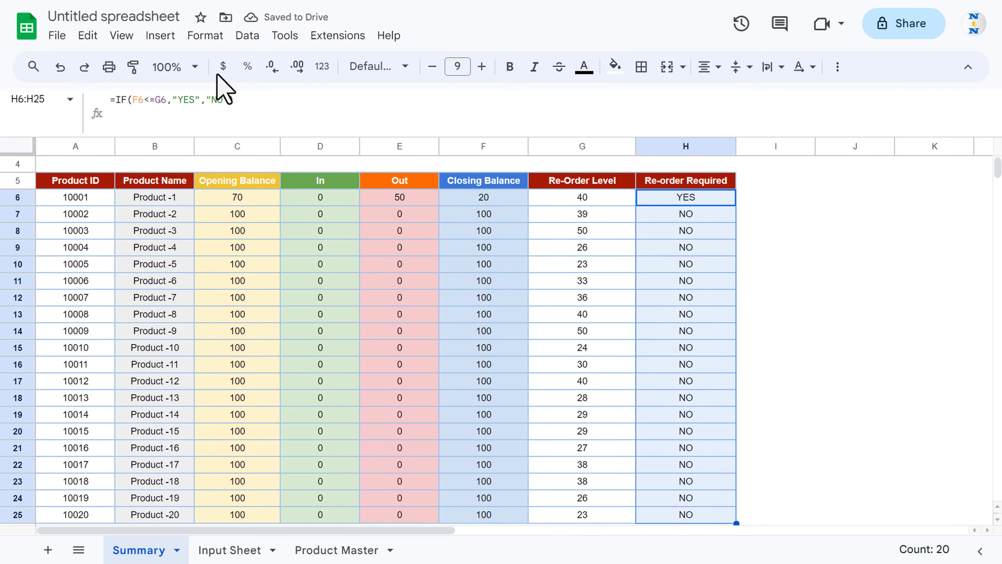
pyautogui.click(203, 37)
pyautogui.click(246, 302)
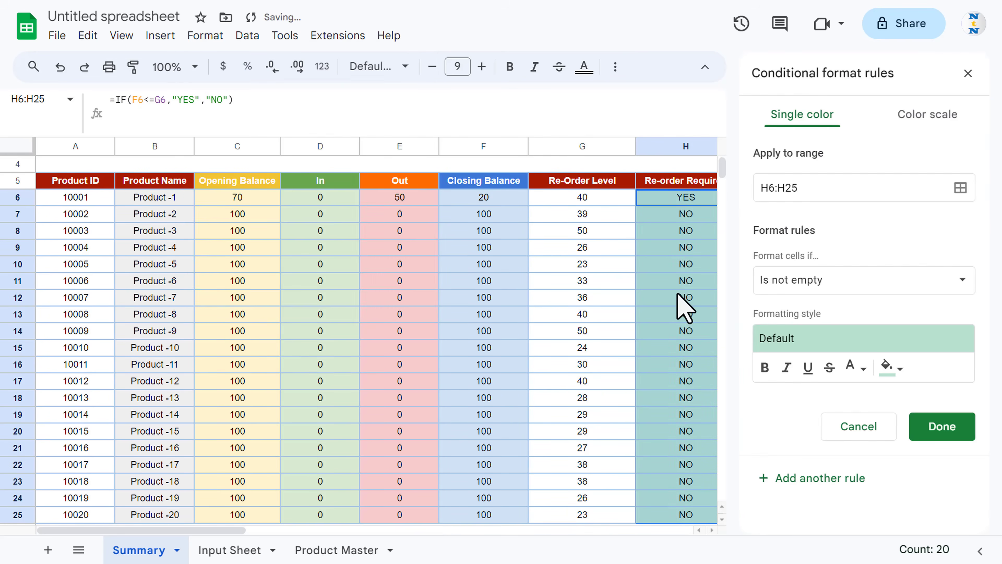
pyautogui.click(837, 282)
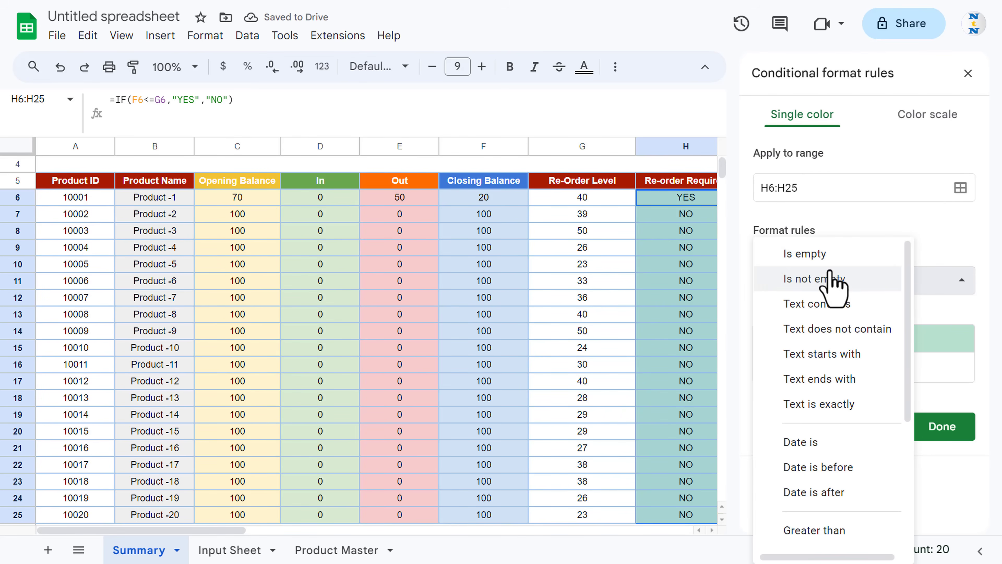
pyautogui.moveTo(917, 372); pyautogui.dragTo(916, 486)
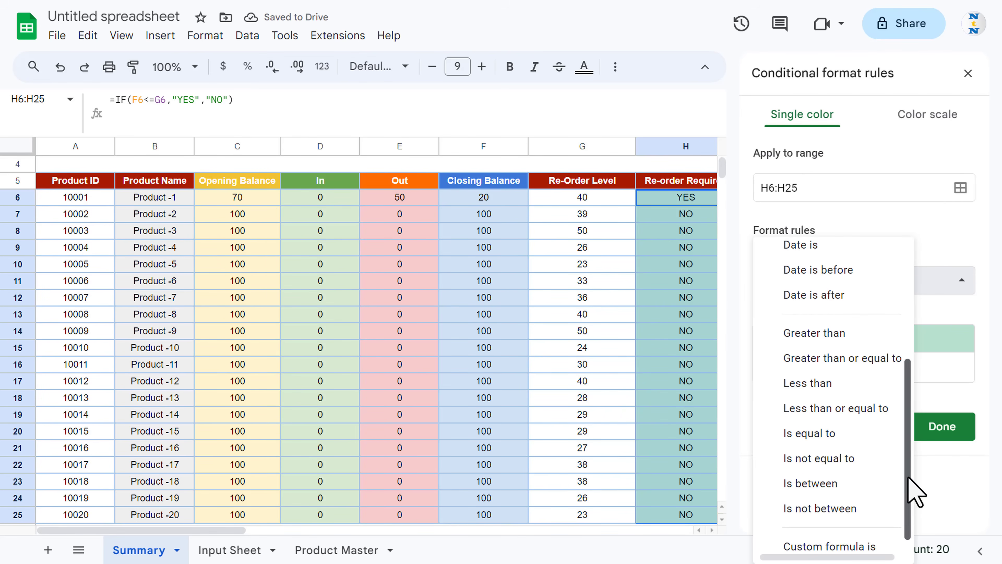
pyautogui.click(828, 436)
pyautogui.click(821, 315)
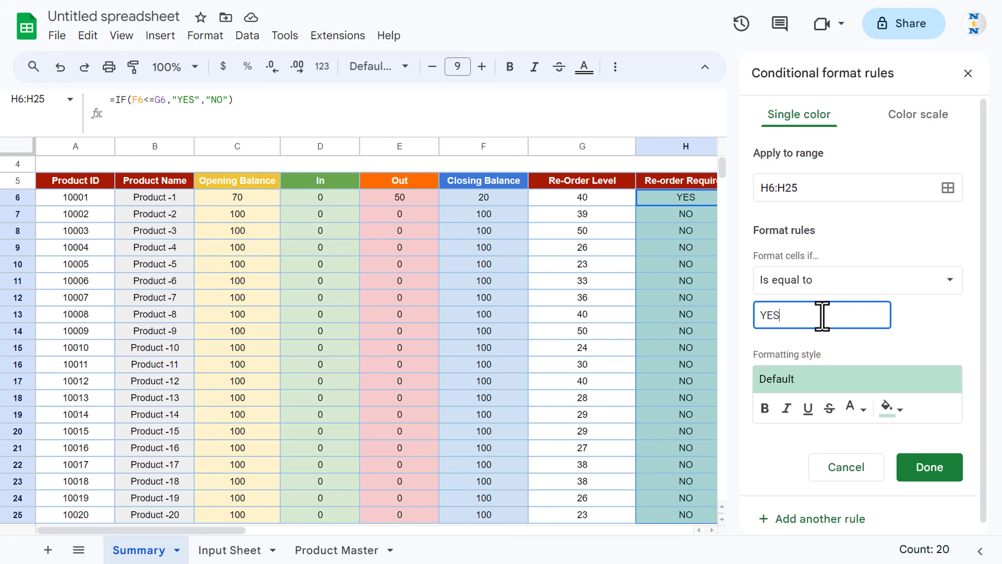
# Give the YES rule an orange fill with white text, then save it and close the conditional format rules
pyautogui.click(900, 410)
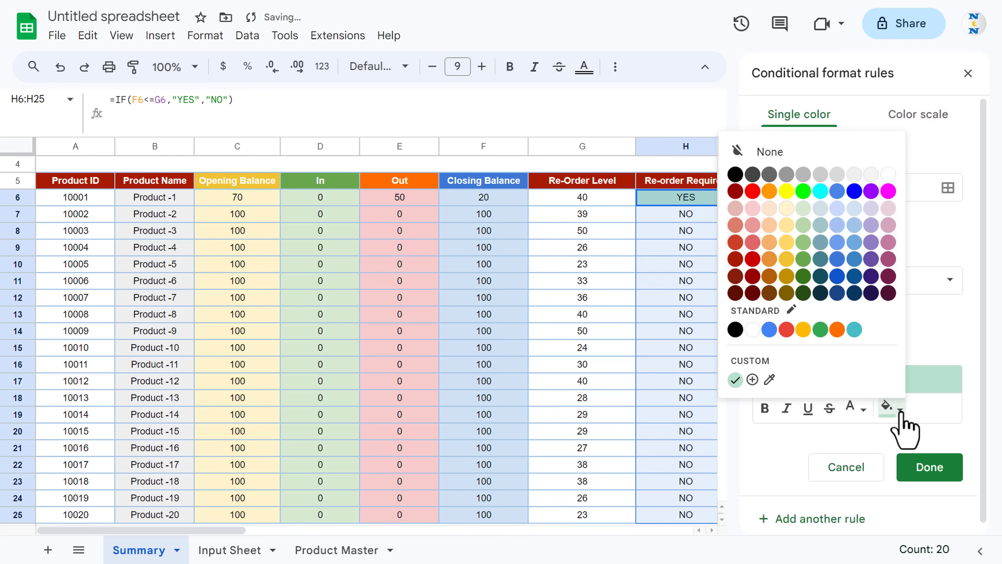
pyautogui.click(838, 330)
pyautogui.click(853, 408)
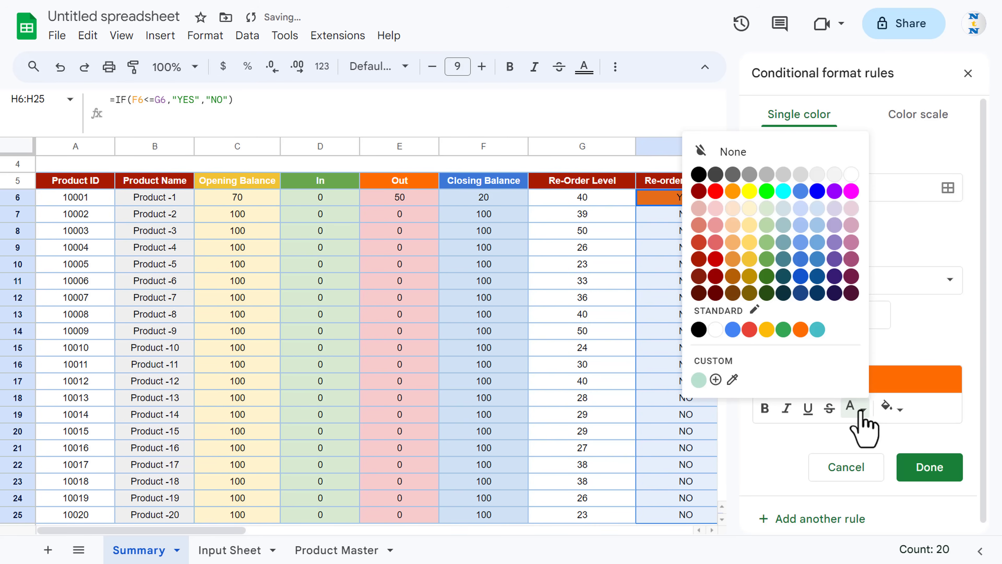
pyautogui.click(852, 174)
pyautogui.click(931, 470)
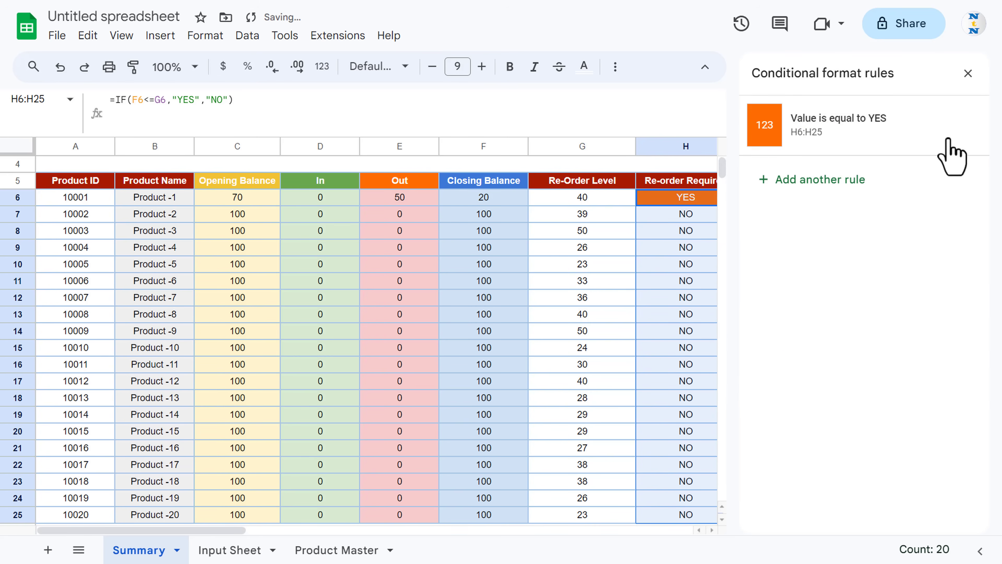
pyautogui.click(969, 74)
pyautogui.click(833, 216)
pyautogui.click(699, 211)
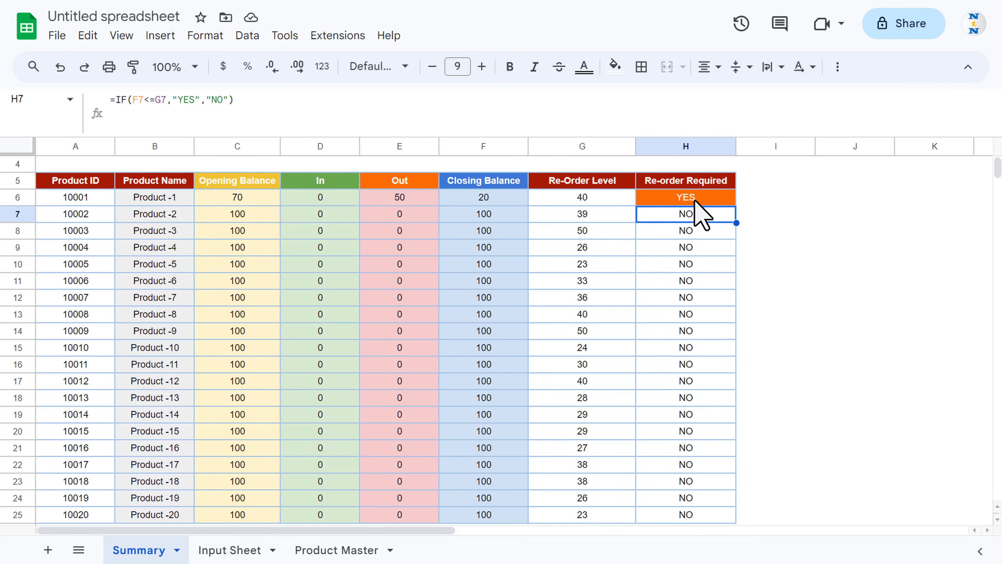
# Select A1:H1 above the table and make row 1 taller
pyautogui.press('Up')
pyautogui.press('Up')
pyautogui.press('Up')
pyautogui.press('Down')
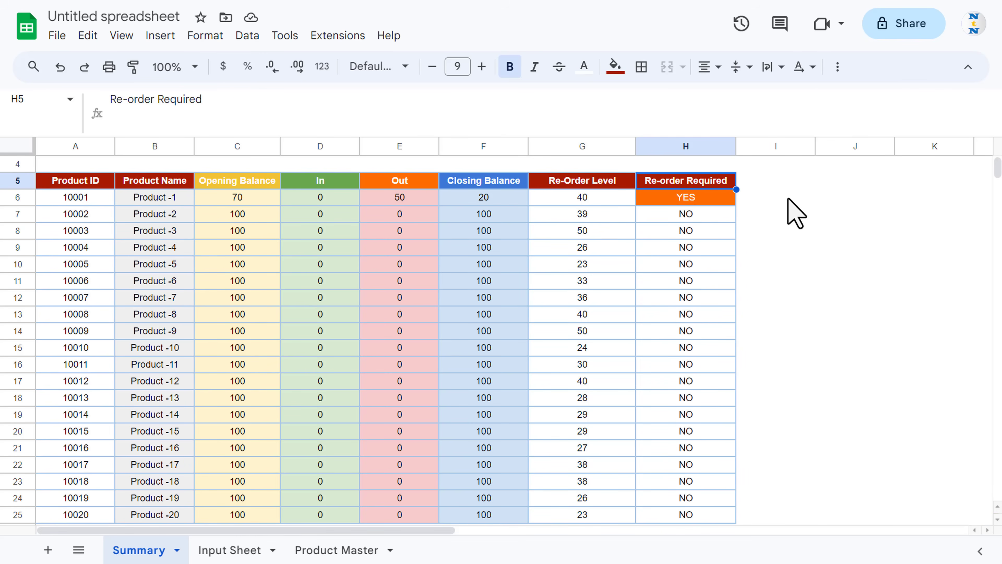
pyautogui.press('Home')
pyautogui.hotkey('ctrl', 'Home')
pyautogui.press('Down')
pyautogui.press('Down')
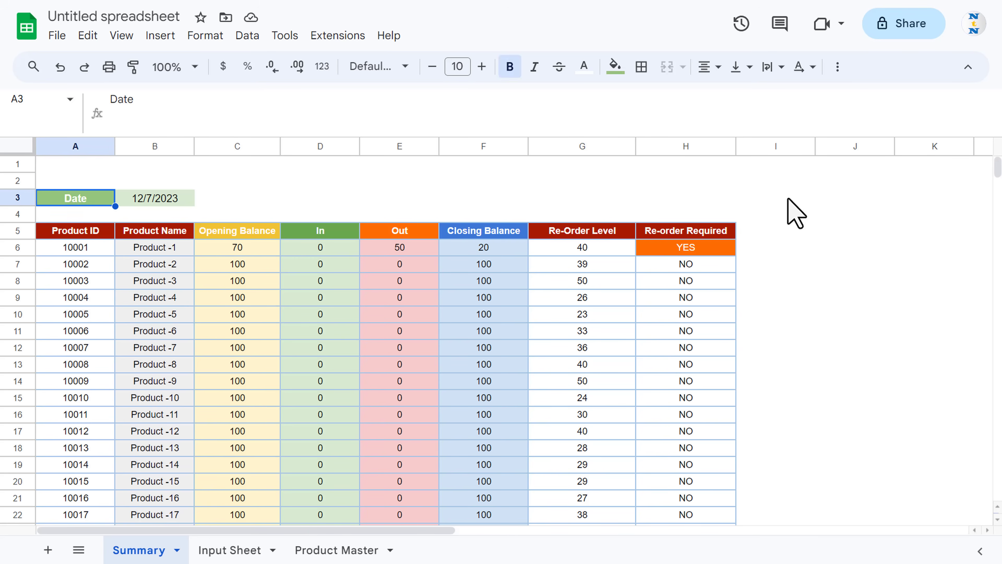
pyautogui.press('Up')
pyautogui.press('Up')
pyautogui.keyDown('shift'); pyautogui.click(715, 166); pyautogui.keyUp('shift')
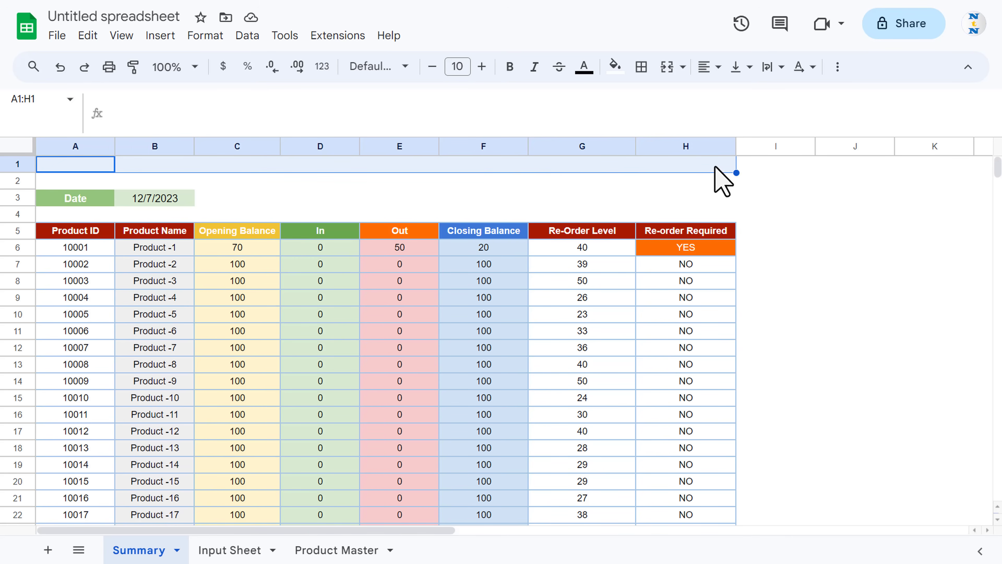
pyautogui.moveTo(17, 173); pyautogui.dragTo(18, 183)
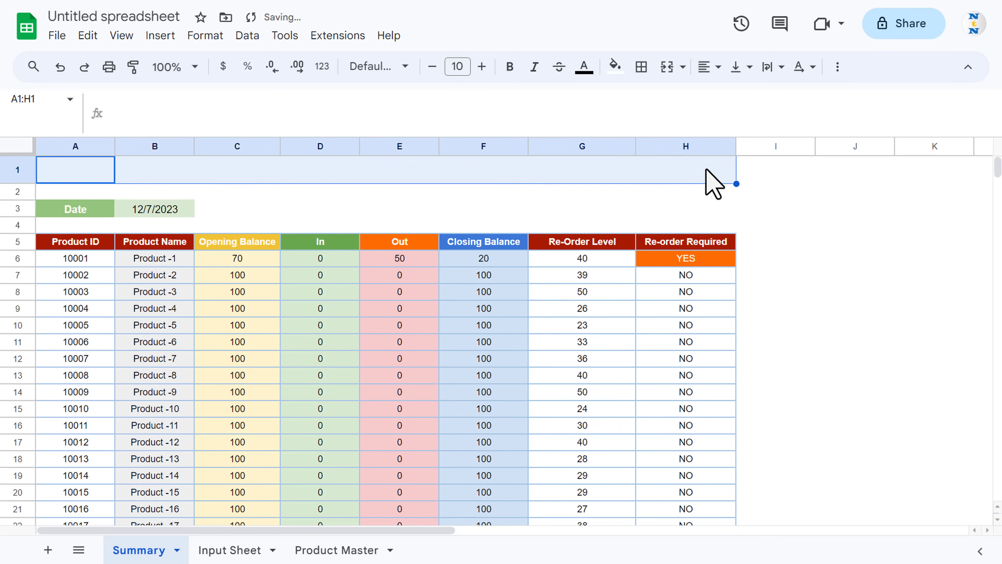
# Merge A1:H1 into one cell and centre its contents horizontally and vertically
pyautogui.click(668, 69)
pyautogui.click(706, 67)
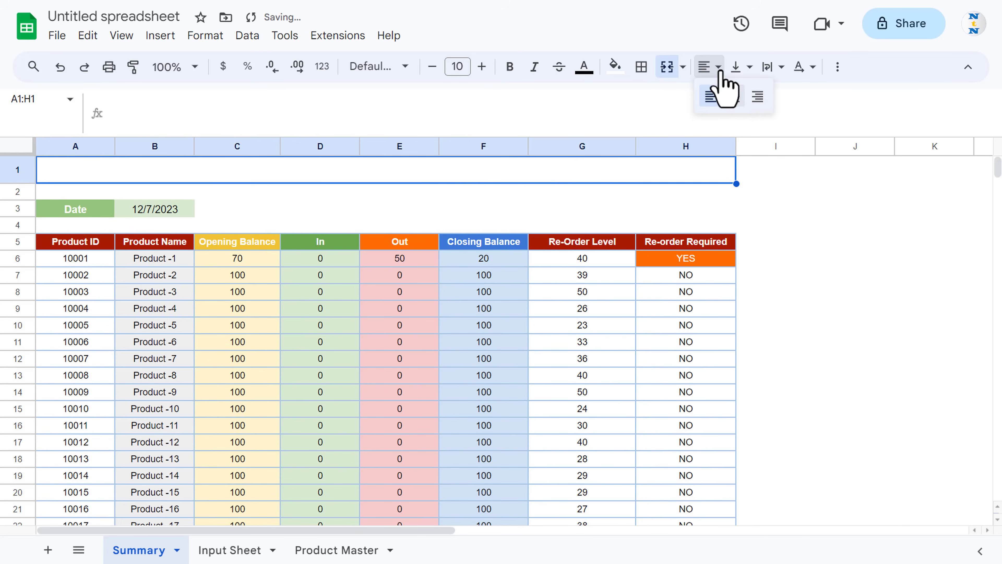
pyautogui.click(733, 97)
pyautogui.click(736, 66)
pyautogui.click(766, 96)
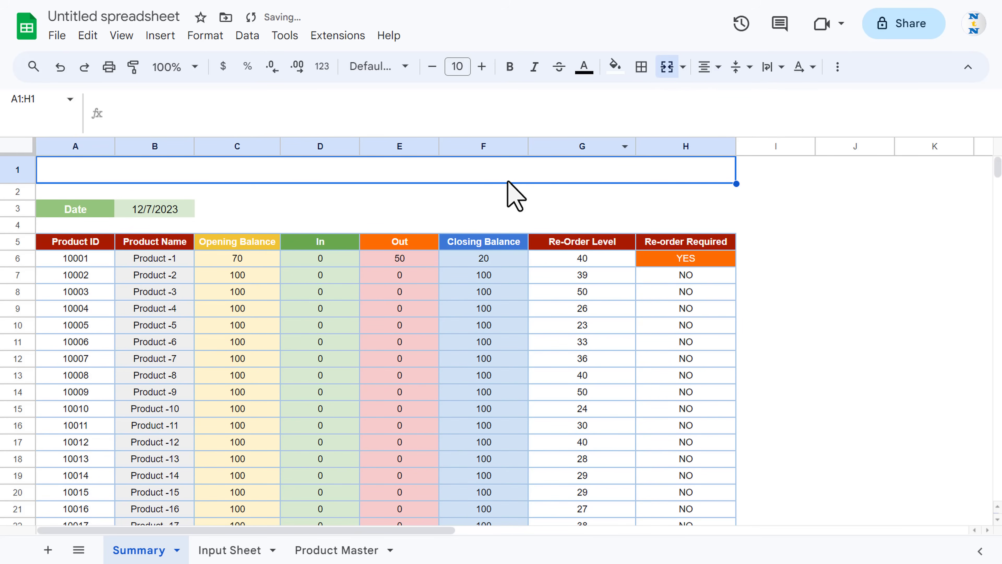
# Enter the title "Inventory Summary" in the merged cell A1:H1 and set its font size to 16
pyautogui.write('Inventory Summary')
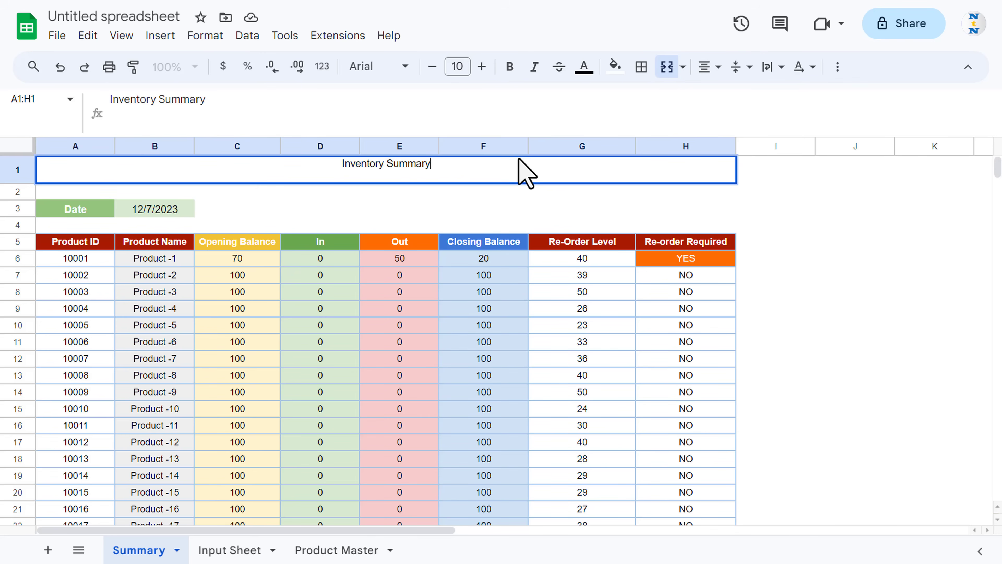
pyautogui.press('Return')
pyautogui.click(523, 173)
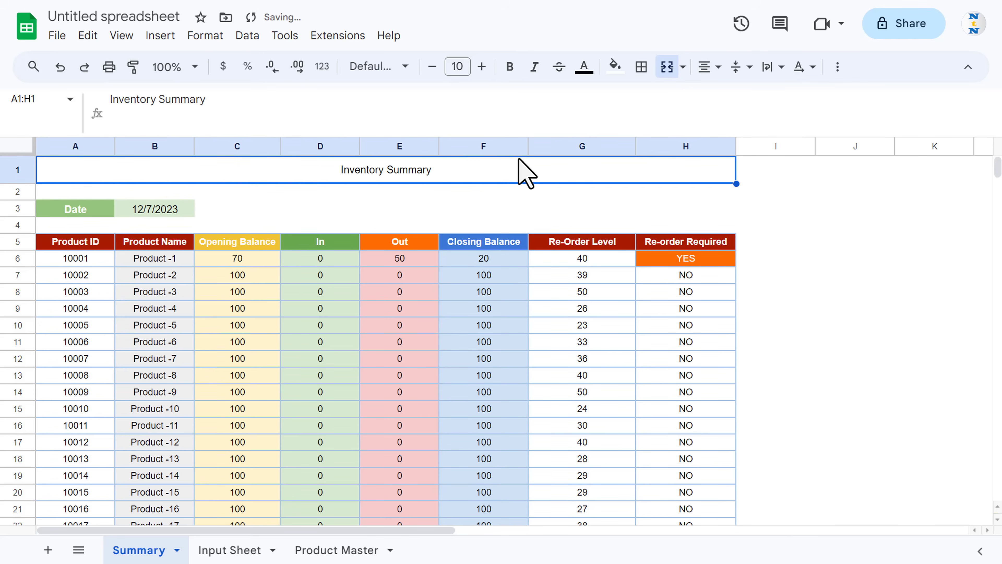
pyautogui.click(482, 66)
pyautogui.click(482, 67)
pyautogui.click(482, 66)
pyautogui.click(482, 66)
pyautogui.click(482, 67)
pyautogui.click(482, 66)
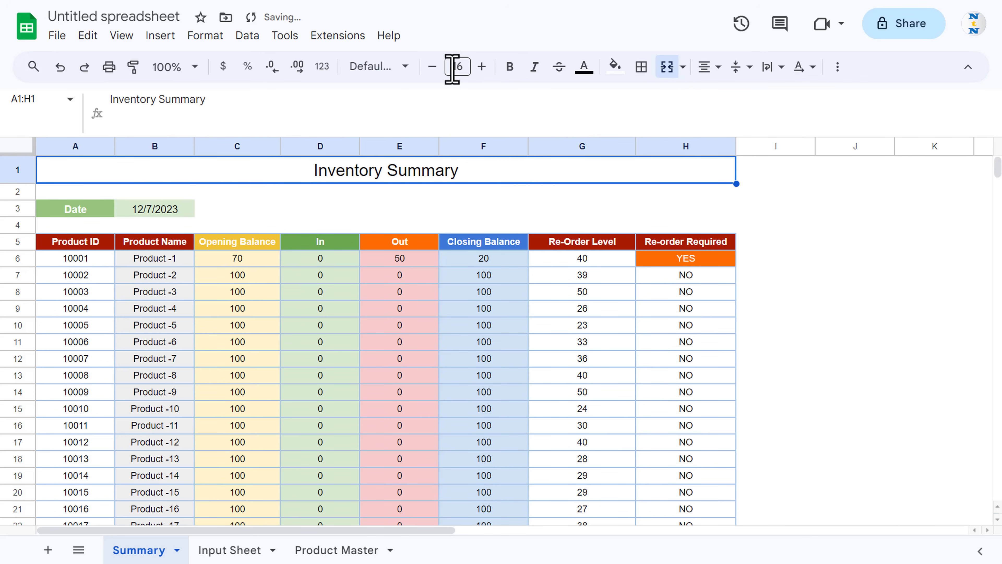
# Set the Inventory Summary title in the Comfortaa font and make it bold
pyautogui.click(398, 66)
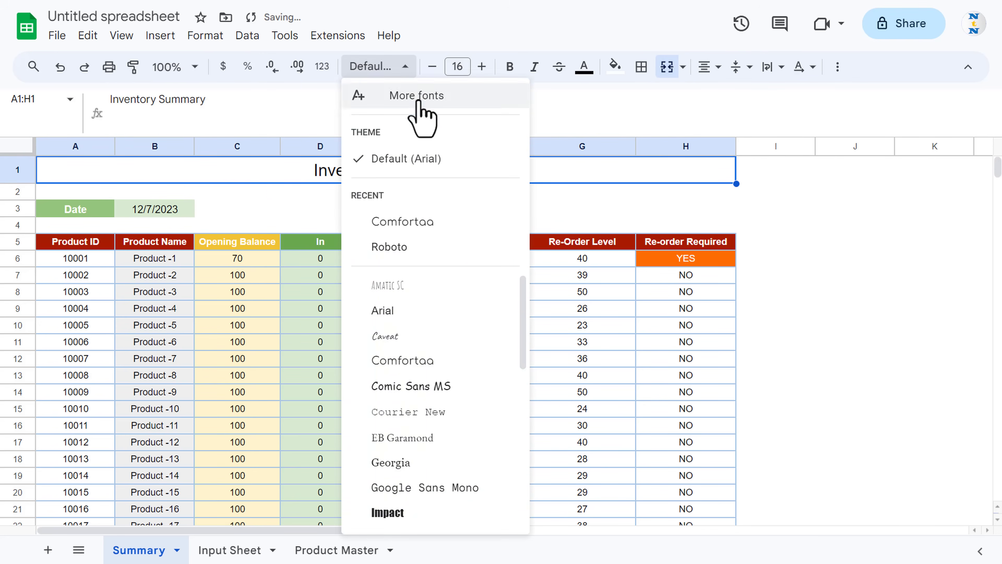
pyautogui.click(430, 361)
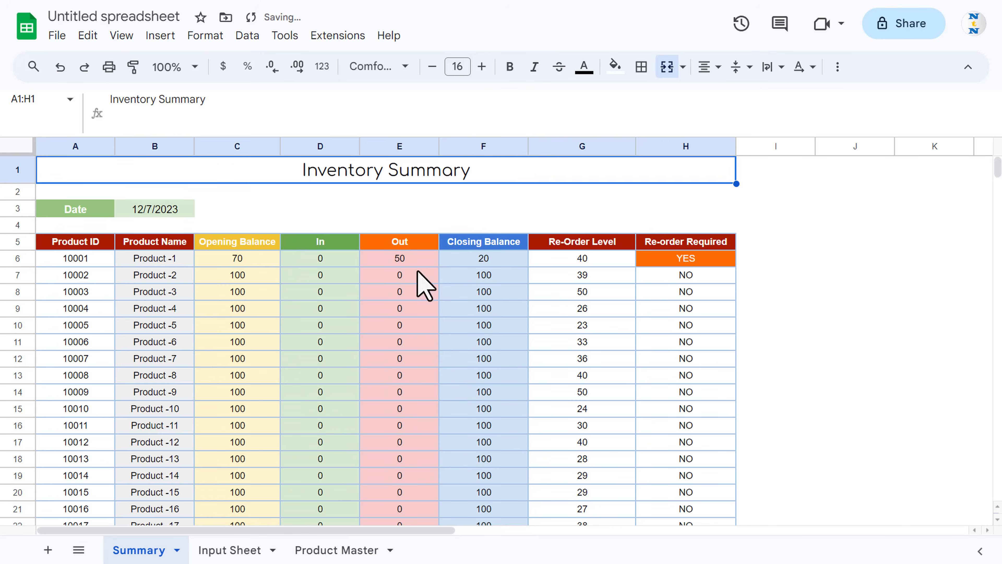
pyautogui.click(509, 67)
# Fill the Inventory Summary title cell with very dark blue and make its text white
pyautogui.click(615, 67)
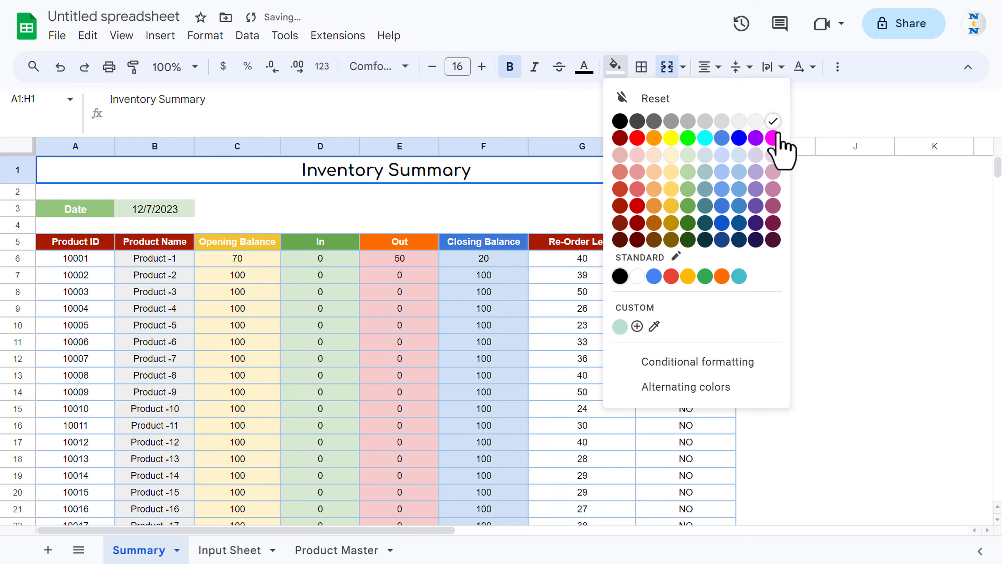
pyautogui.click(740, 240)
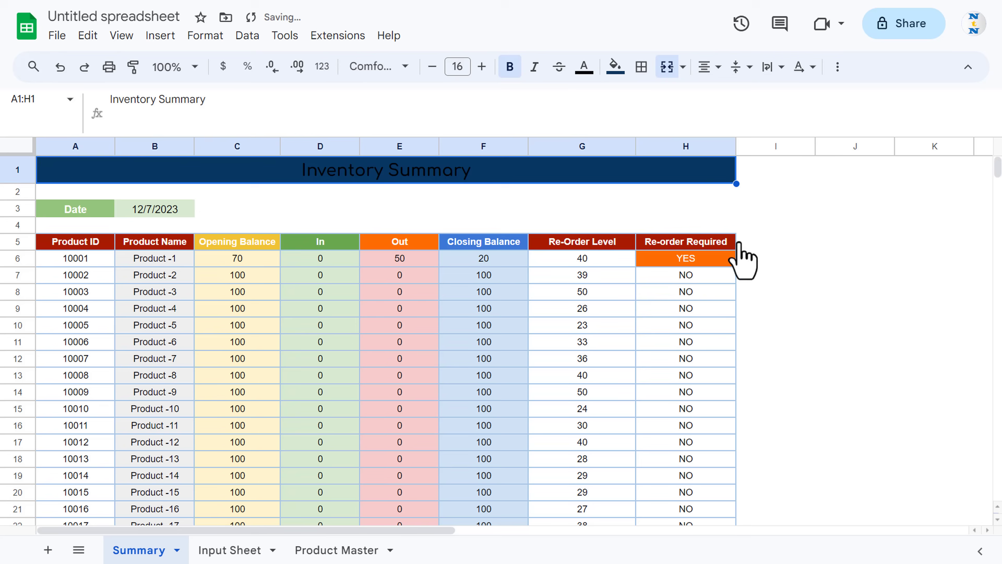
pyautogui.click(584, 67)
pyautogui.click(744, 121)
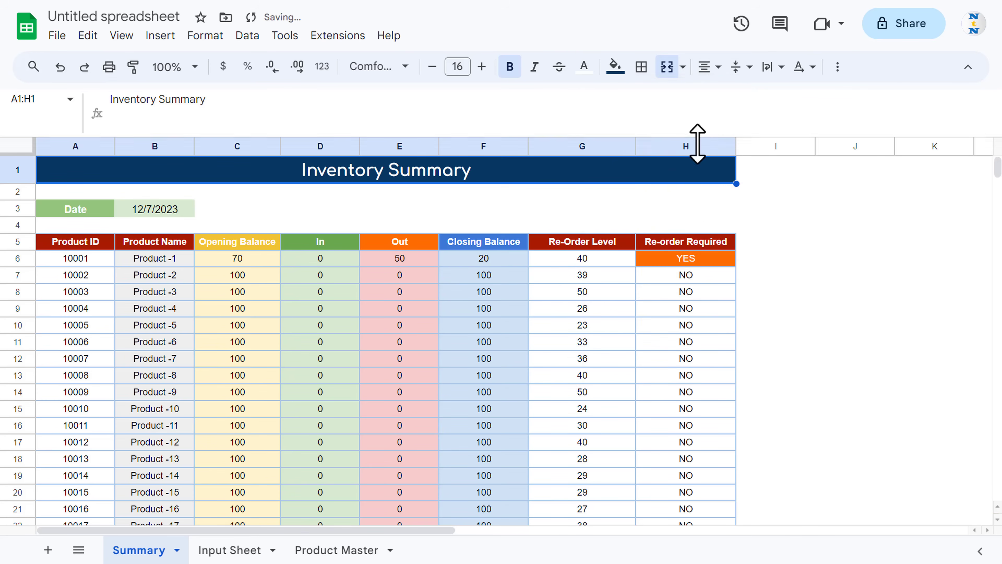
# Add a new sheet named "Product Search" and place it before the Summary sheet
pyautogui.click(478, 196)
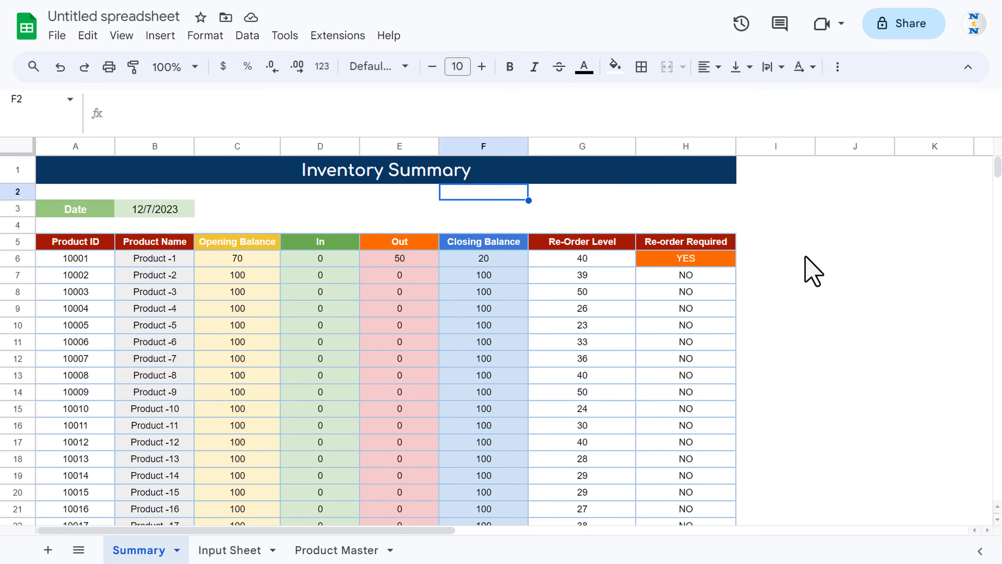
pyautogui.click(50, 550)
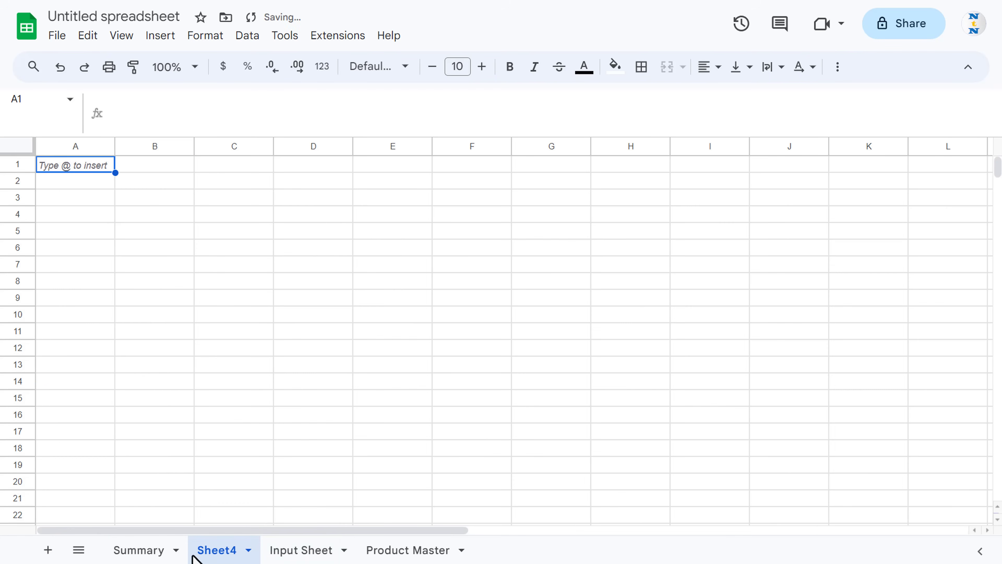
pyautogui.moveTo(223, 553); pyautogui.dragTo(137, 549)
pyautogui.click(164, 550)
pyautogui.click(160, 357)
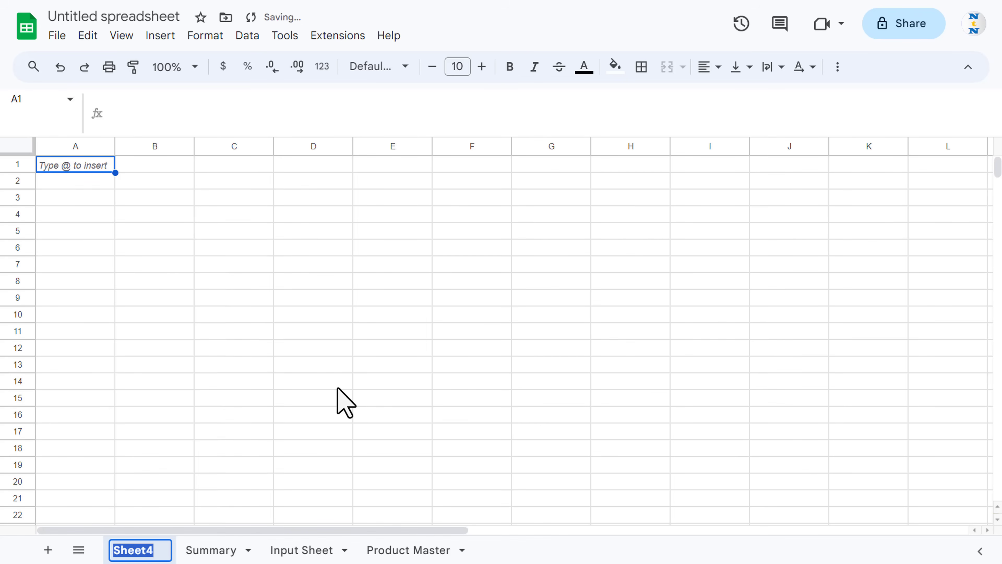
pyautogui.write('Product ')
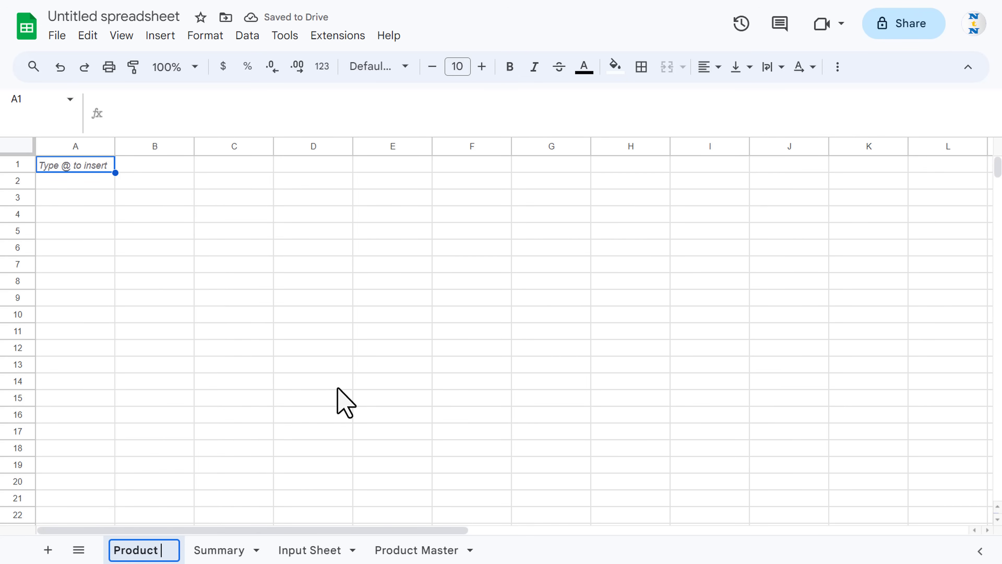
pyautogui.write('Search')
pyautogui.press('Return')
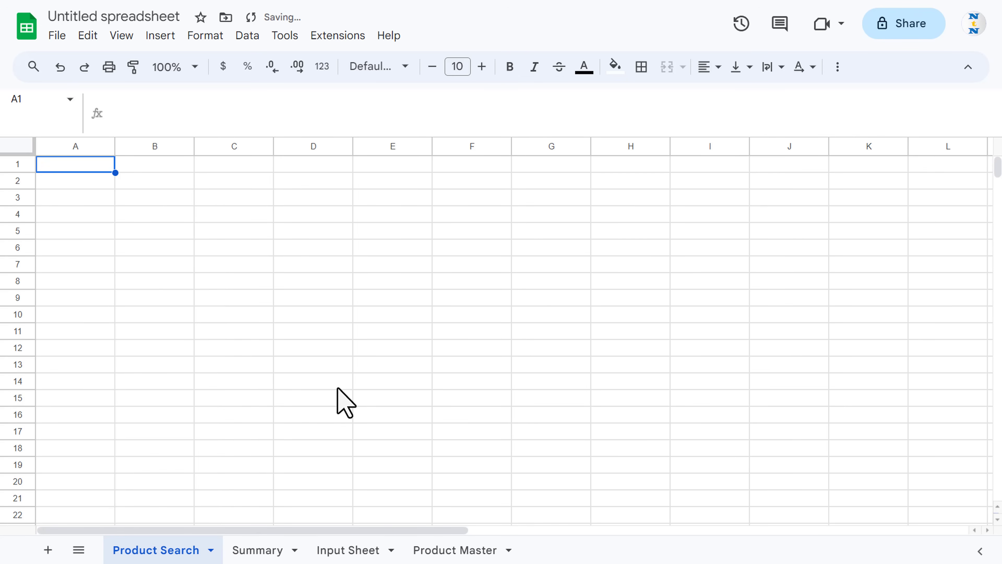
# Enter the label "Product Id" in B4 and "Product Name" in B6 of the Product Search sheet
pyautogui.click(154, 231)
pyautogui.click(159, 213)
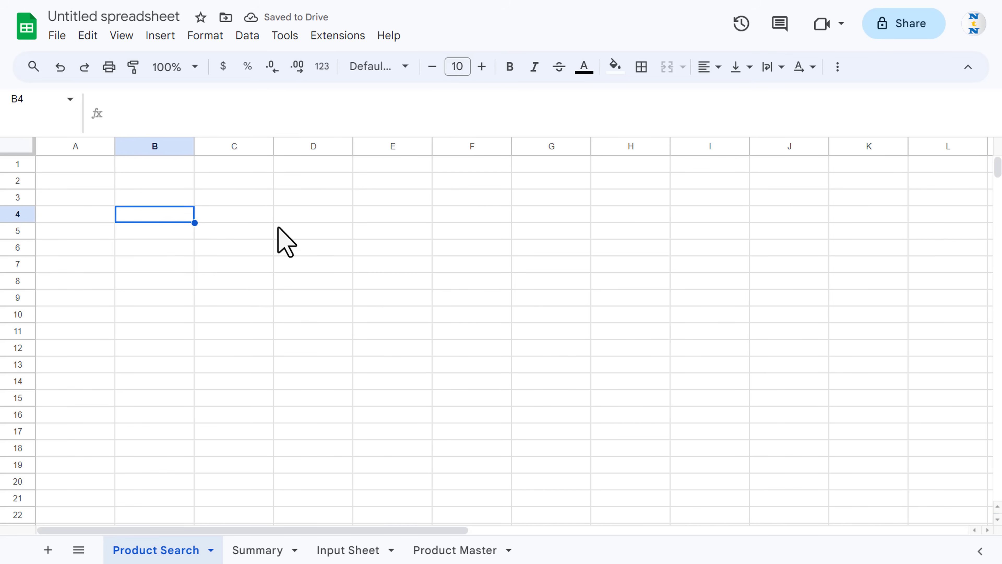
pyautogui.write('Produc')
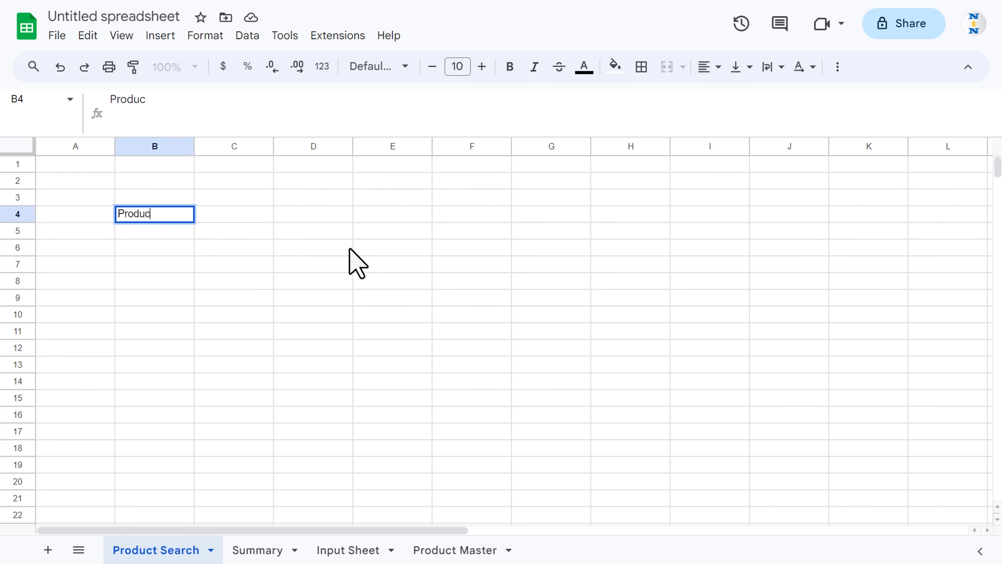
pyautogui.write('t Id')
pyautogui.press('Tab')
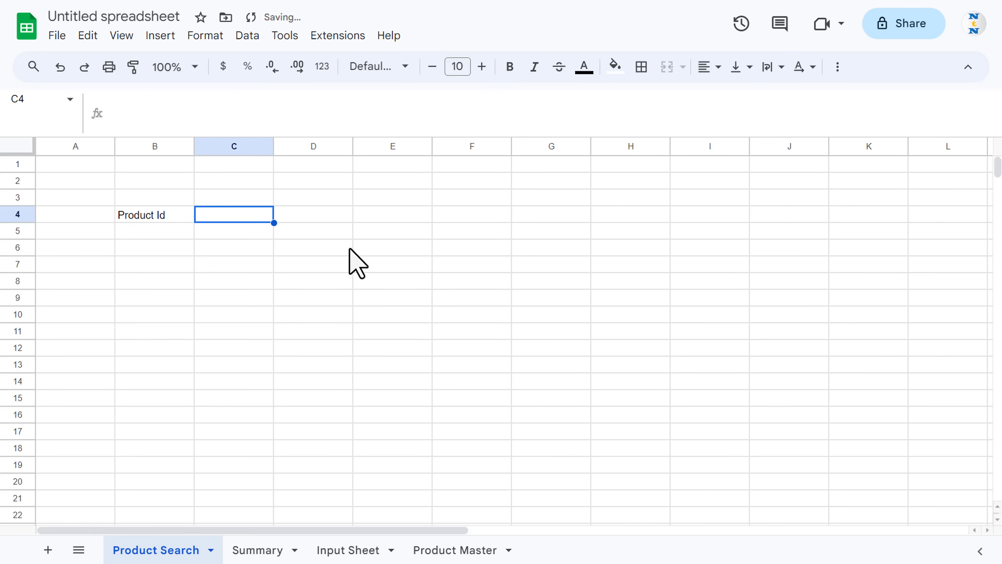
pyautogui.press('Return')
pyautogui.press('Return')
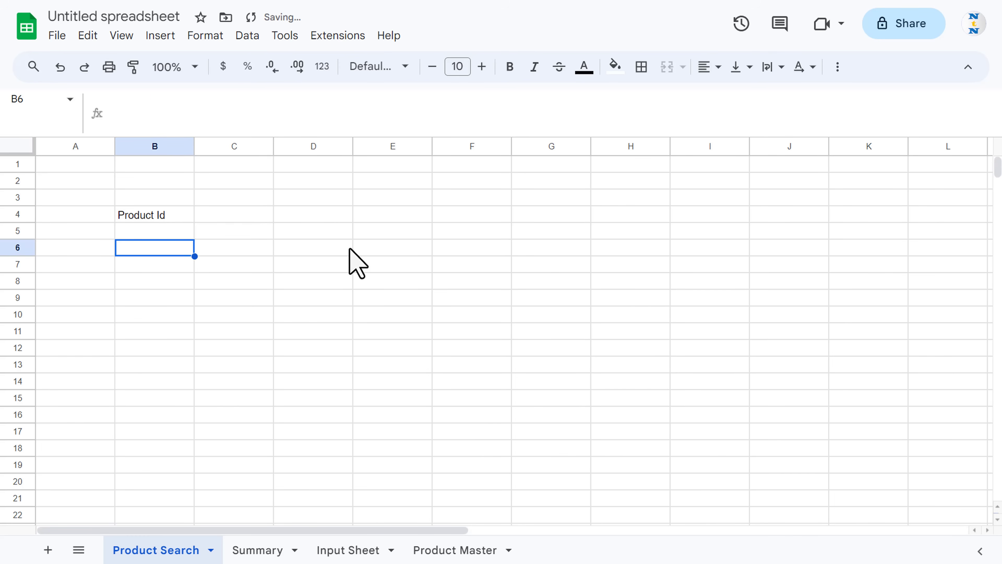
pyautogui.write('Product')
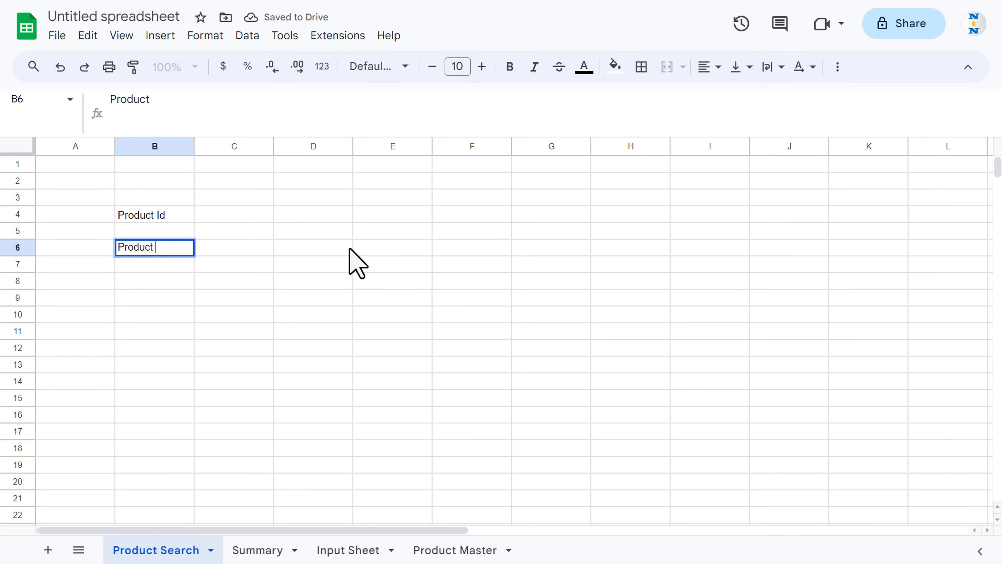
pyautogui.write(' Name')
pyautogui.press('Tab')
pyautogui.press('Return')
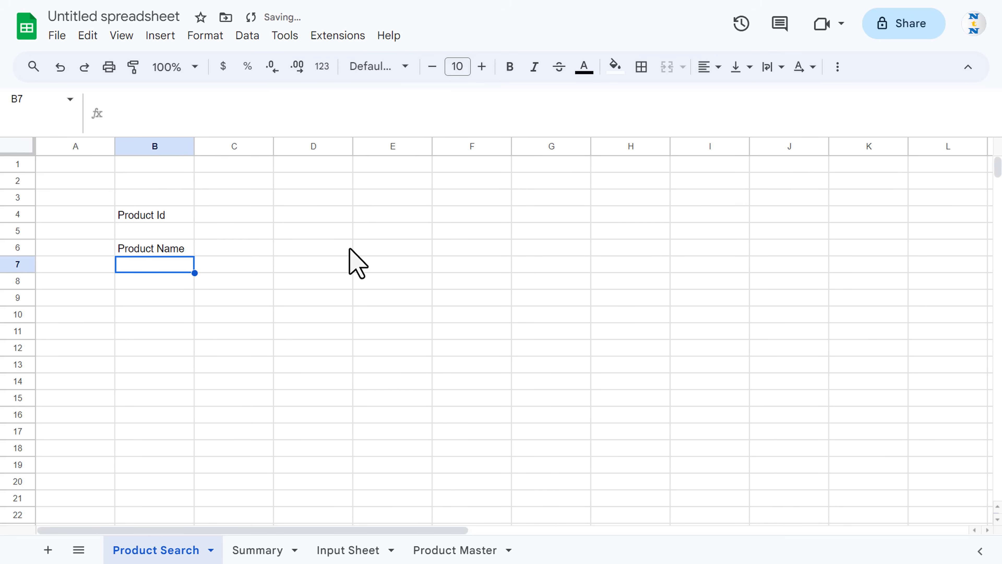
# Enter the label "Available Stocks" in B7 and widen column B to fit it
pyautogui.write('Available Stocks')
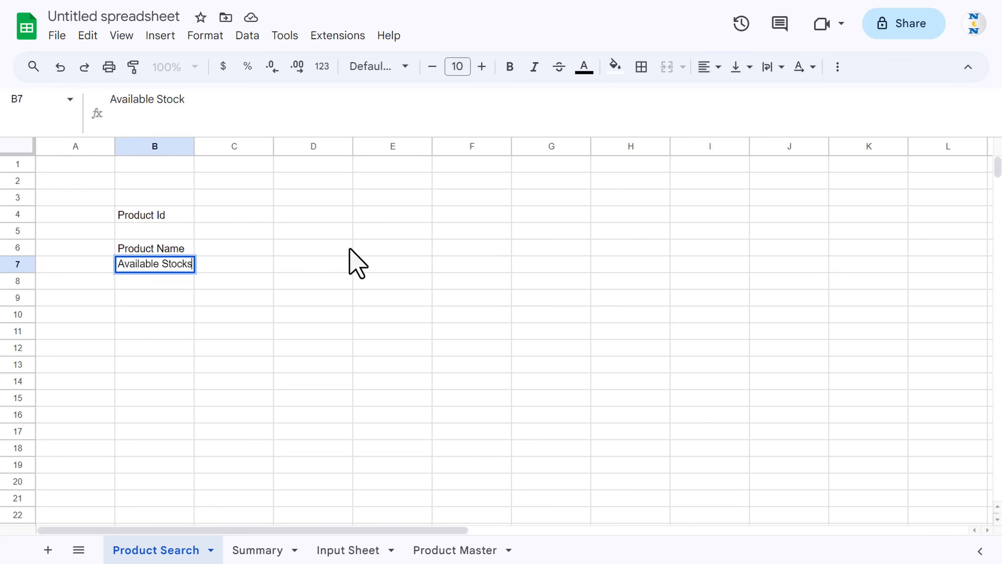
pyautogui.press('Return')
pyautogui.press('Up')
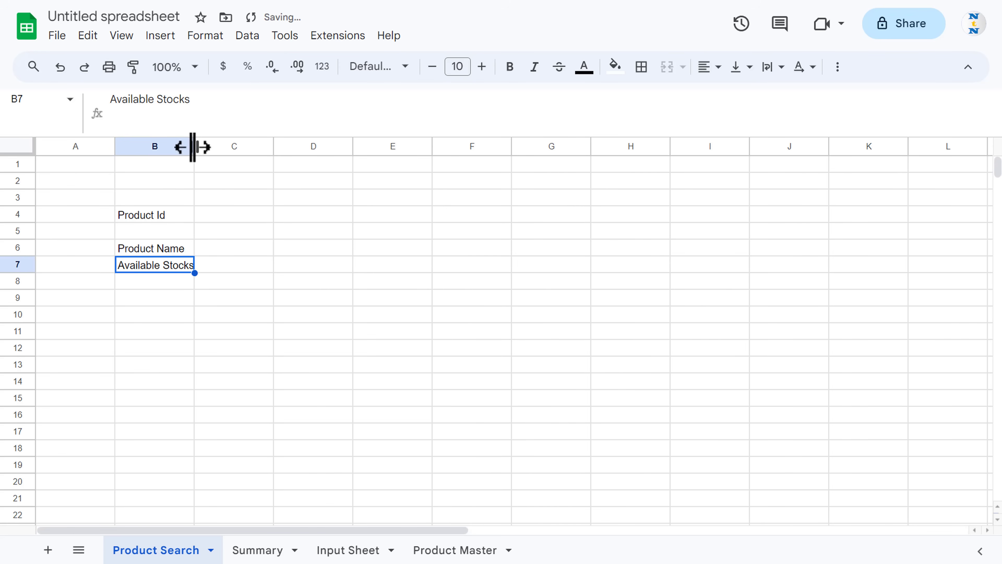
pyautogui.moveTo(193, 147); pyautogui.dragTo(212, 147)
# Enter the label "Location (Within Store)" in B8 and widen column B until the text fits
pyautogui.click(206, 288)
pyautogui.write('Location (Within Store')
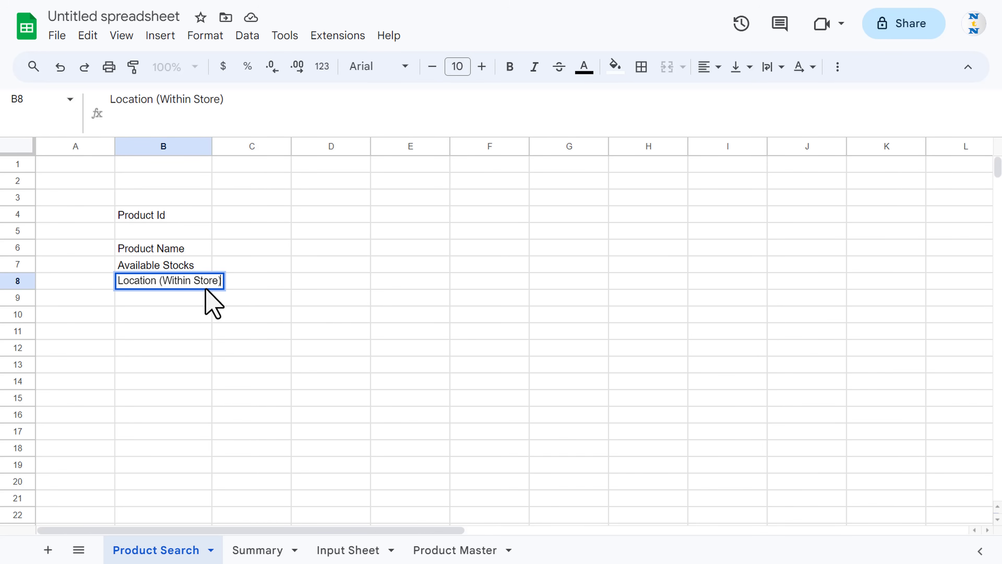
pyautogui.press('Return')
pyautogui.press('Up')
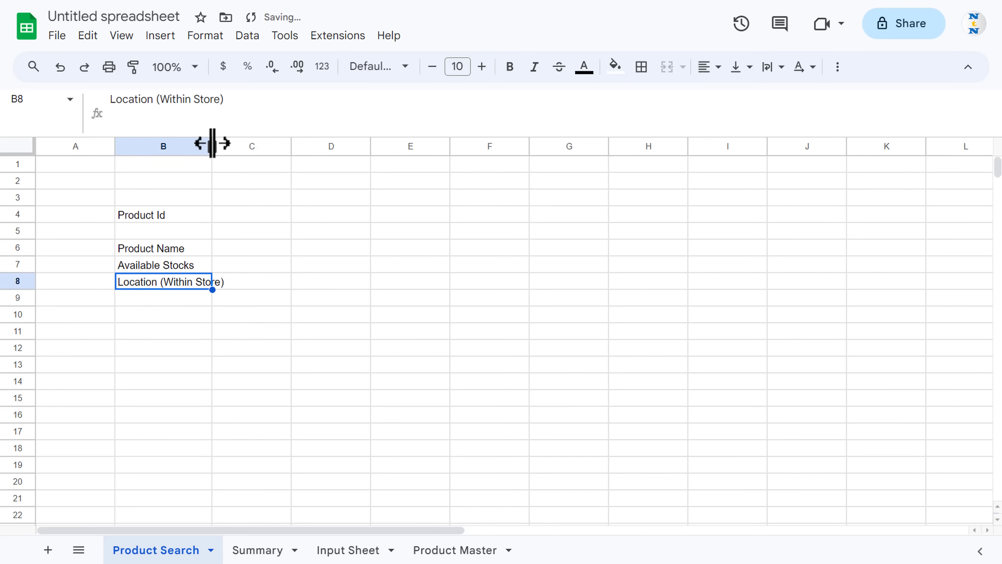
pyautogui.moveTo(212, 143); pyautogui.dragTo(230, 143)
# Enter the labels "Re-Order Level" in B9 and "Re-Order Required" in B10
pyautogui.press('Down')
pyautogui.write('Re')
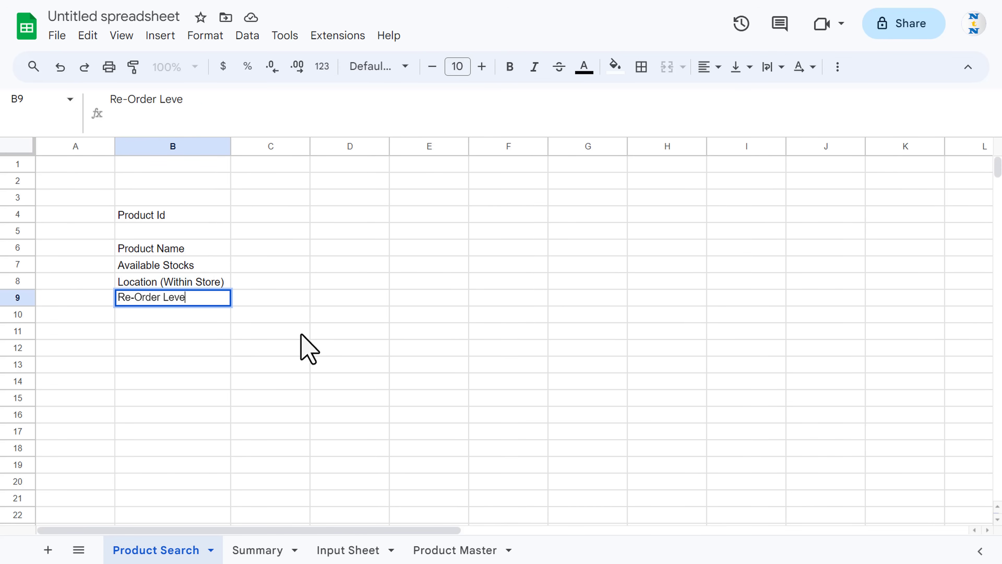
pyautogui.write('-Order Level')
pyautogui.press('Return')
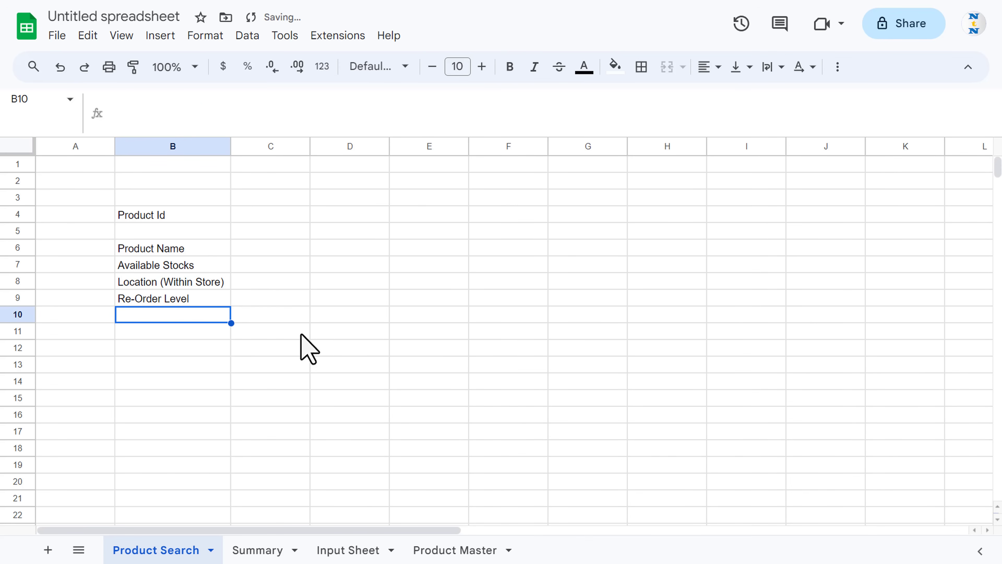
pyautogui.hotkey('ctrl', 'd')
pyautogui.doubleClick(173, 99)
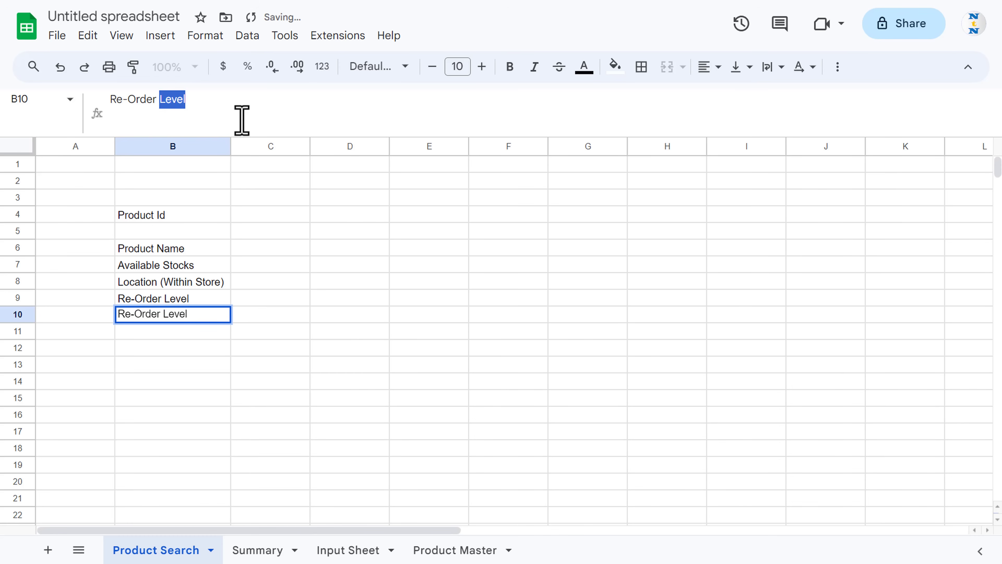
pyautogui.write('Required')
pyautogui.press('Return')
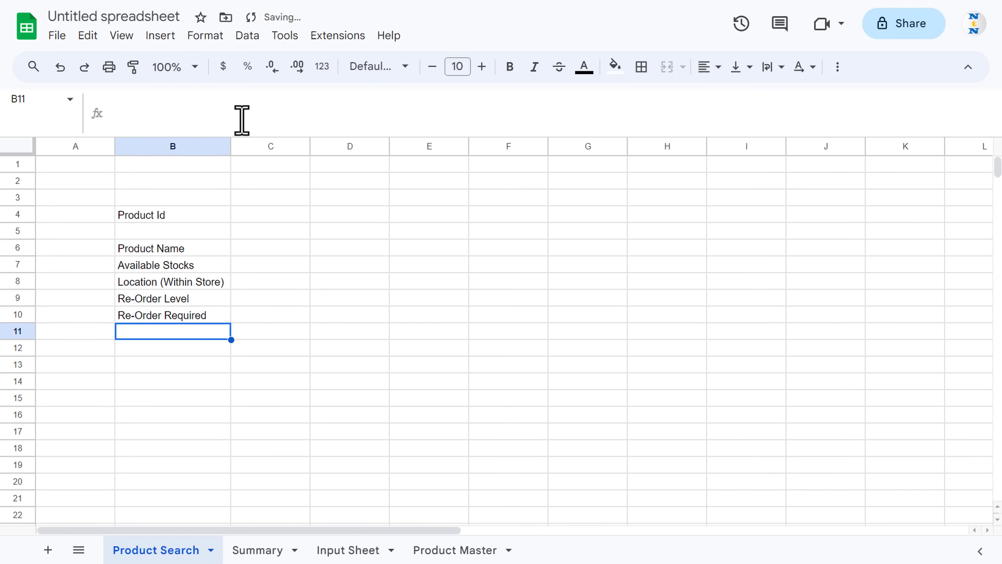
# Create a data validation rule for cell C4 beside Product Id, with the criteria Dropdown (from a range)
pyautogui.press('Up')
pyautogui.press('Up')
pyautogui.press('Up')
pyautogui.press('Up')
pyautogui.press('Up')
pyautogui.hotkey('ctrl', 'shift', 'Down')
pyautogui.press('Up')
pyautogui.press('Up')
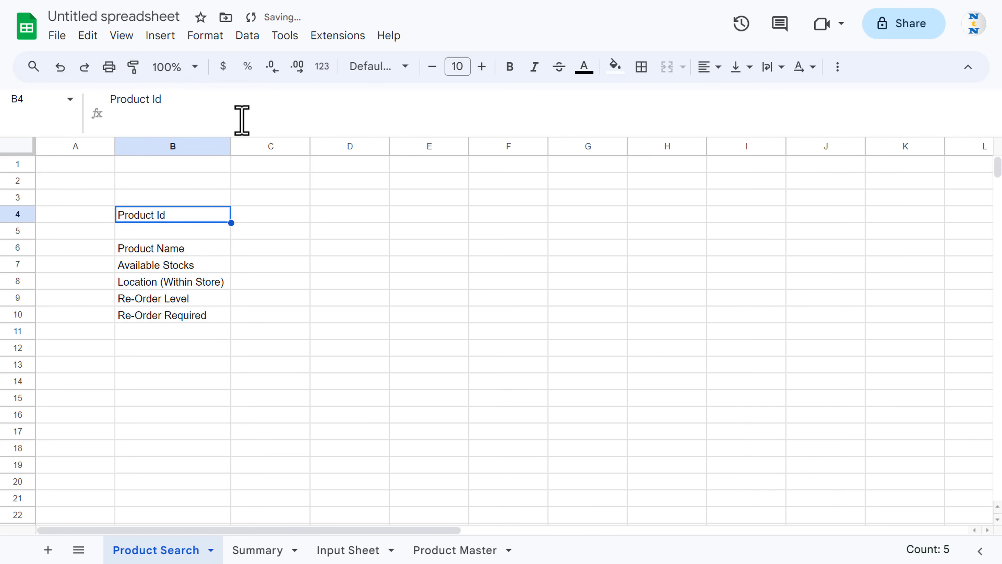
pyautogui.press('Right')
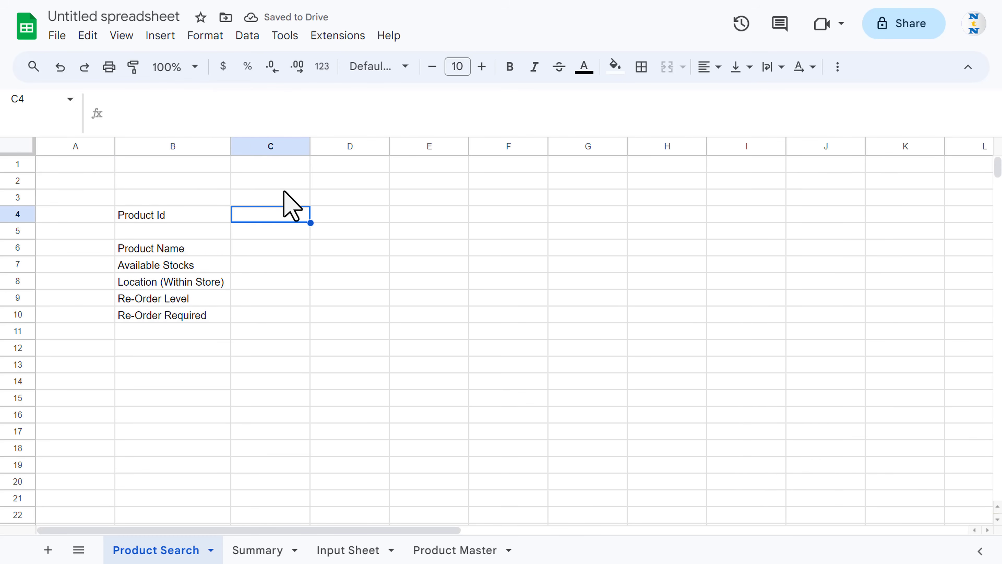
pyautogui.rightClick(274, 219)
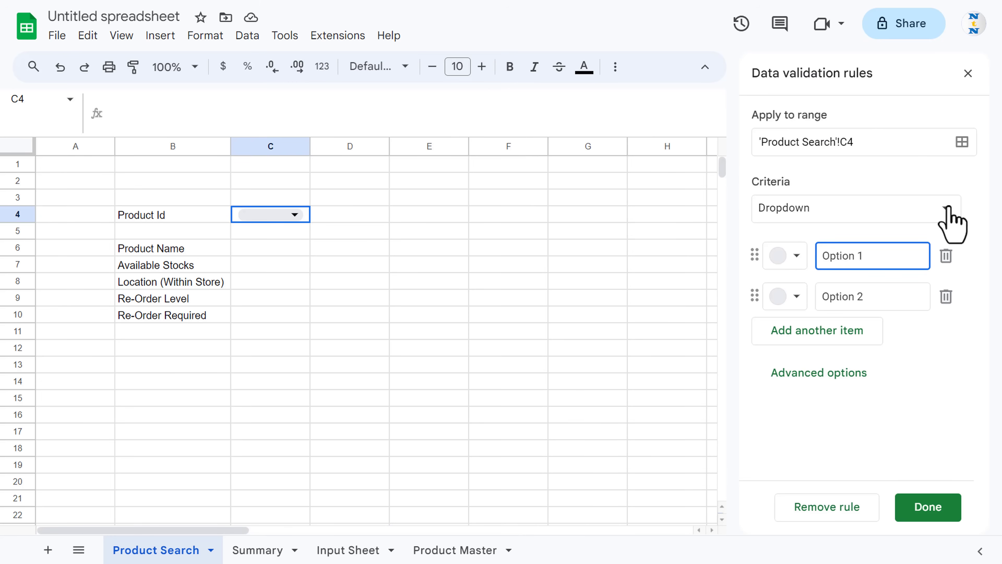
pyautogui.click(950, 209)
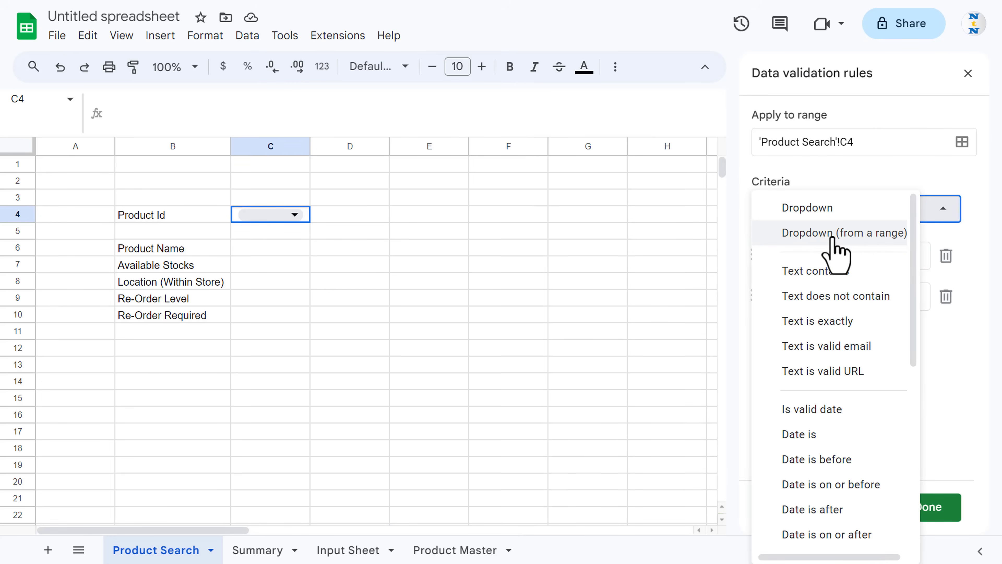
pyautogui.click(871, 236)
# Use 'Product Master'!A2:A21 as the source of the C4 dropdown and choose 10001 from its list
pyautogui.click(947, 256)
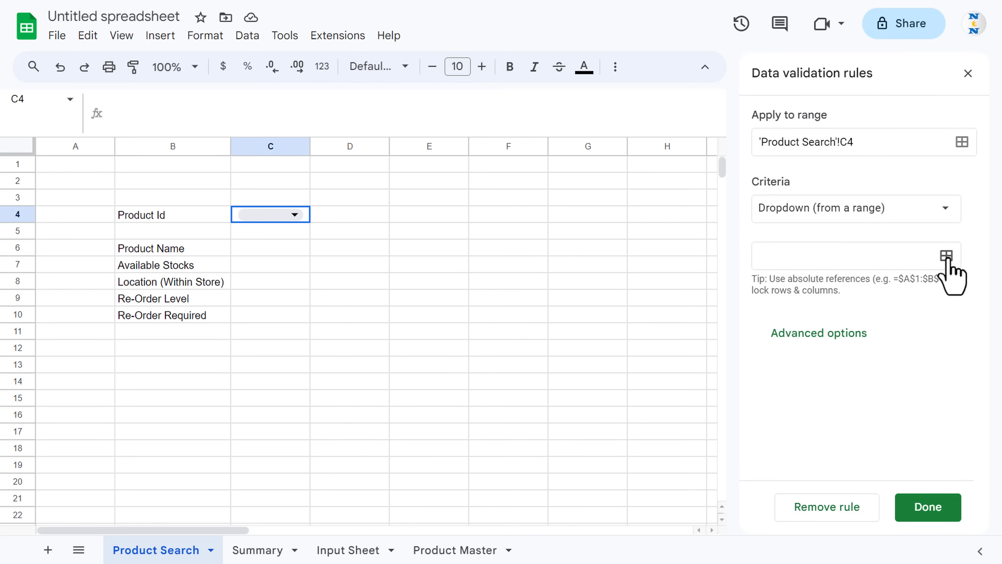
pyautogui.click(471, 272)
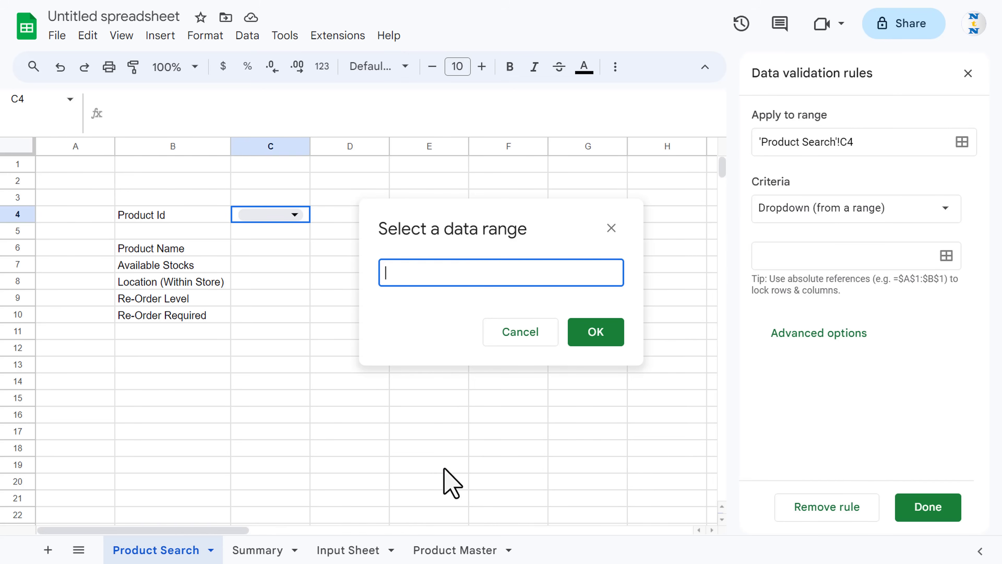
pyautogui.click(437, 552)
pyautogui.moveTo(81, 184); pyautogui.dragTo(95, 495)
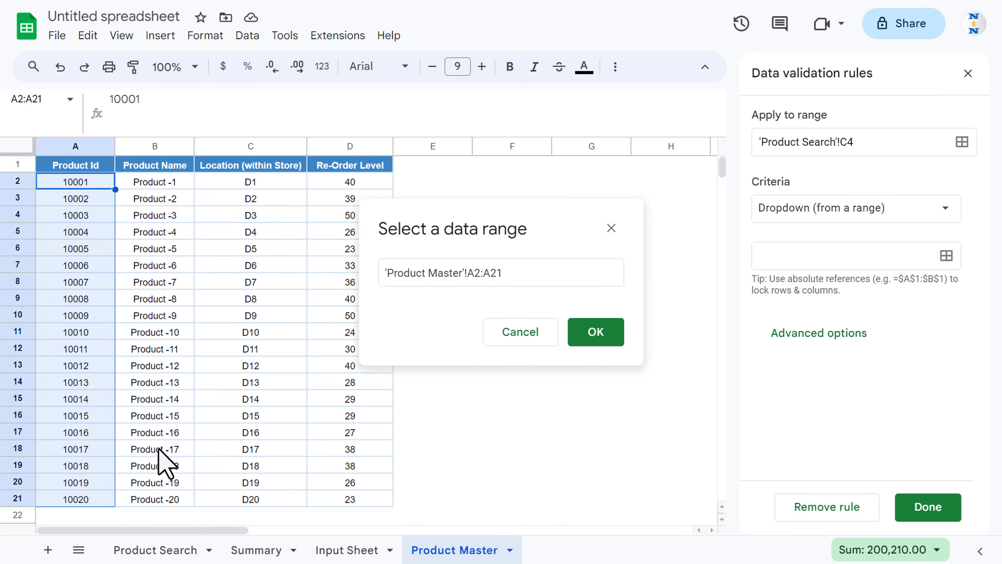
pyautogui.click(606, 332)
pyautogui.click(205, 550)
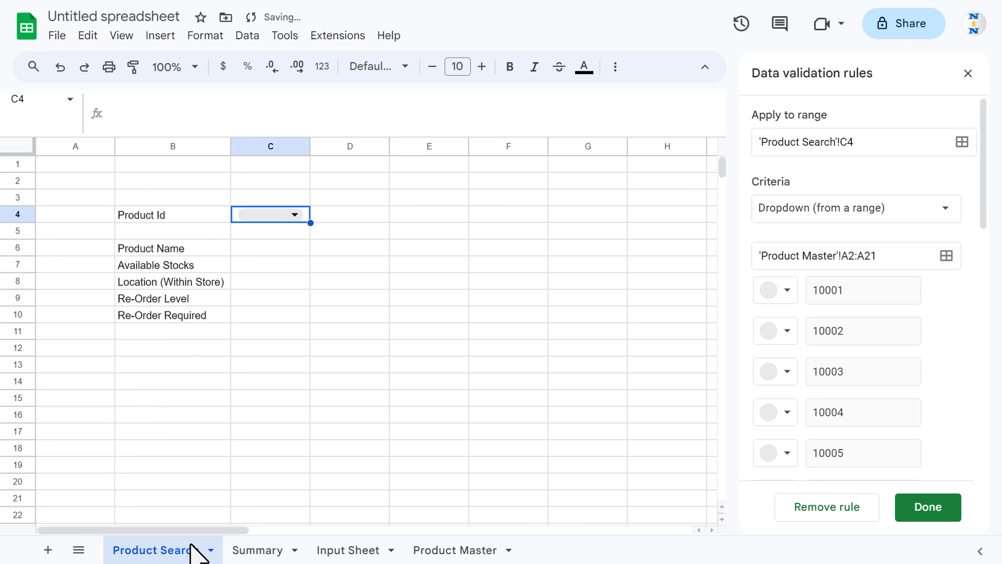
pyautogui.click(297, 215)
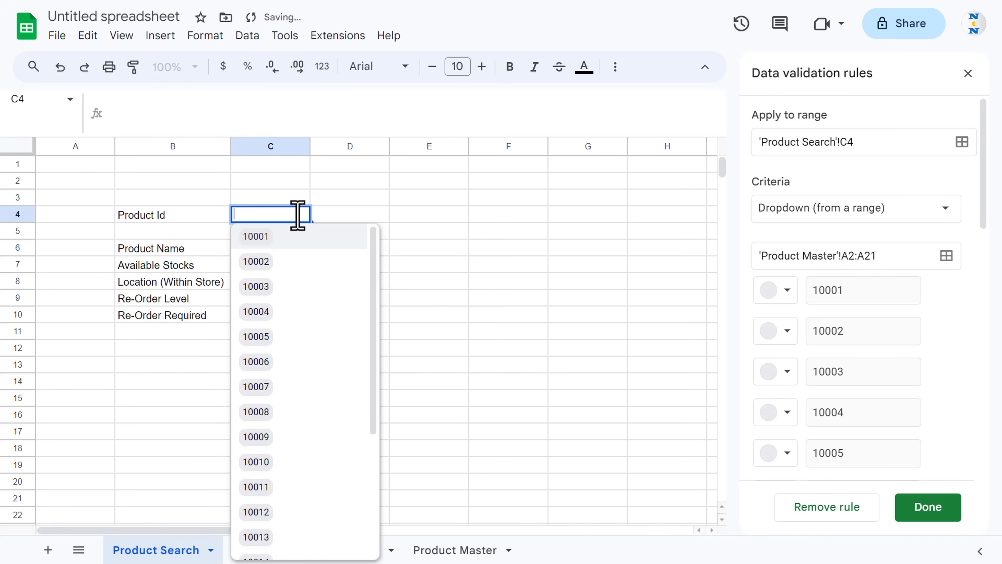
pyautogui.click(263, 238)
# Enter =VLOOKUP(C4,'Product Master'!A:B,2,0) in C6 to look up the product name
pyautogui.click(272, 250)
pyautogui.write('=v')
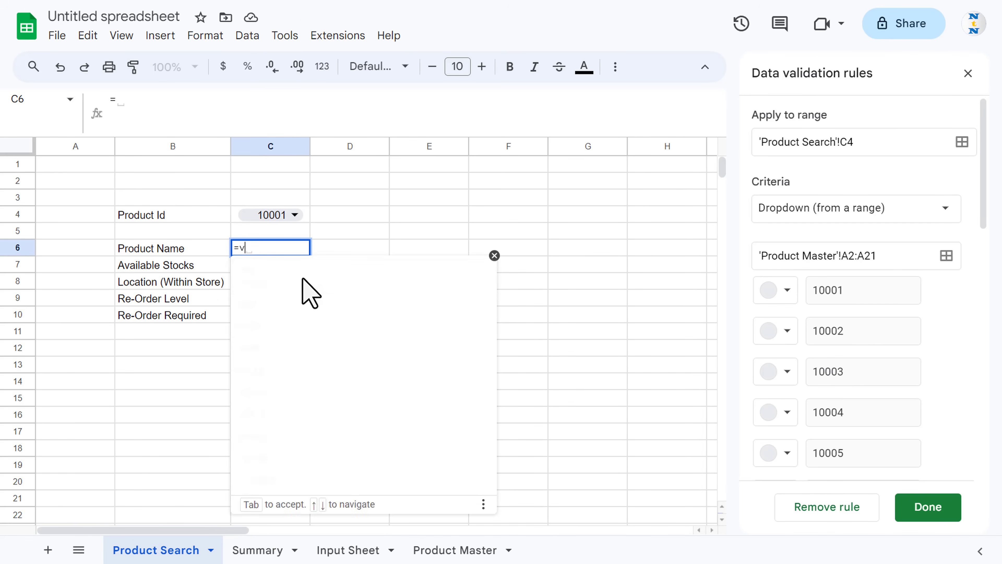
pyautogui.write('lo')
pyautogui.press('Tab')
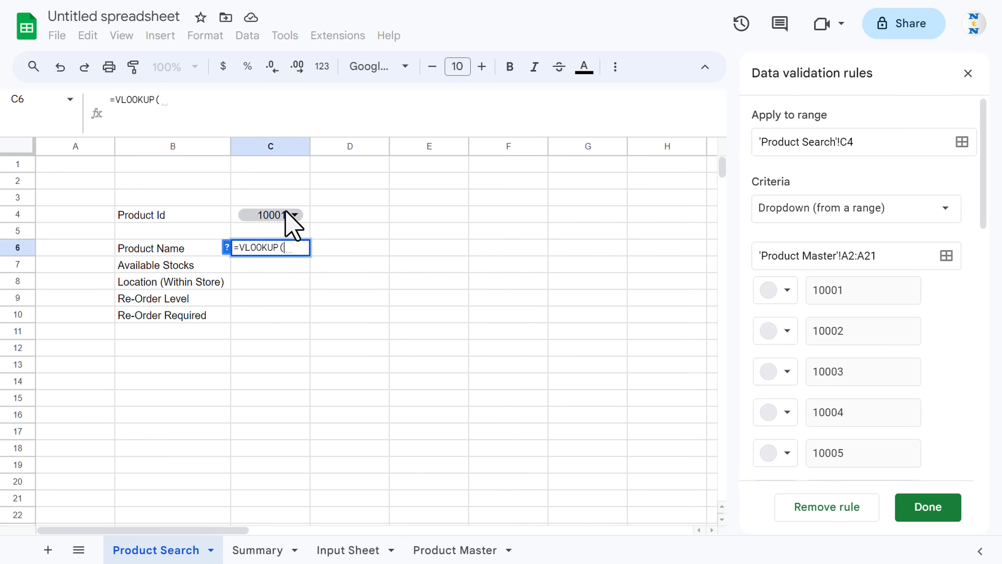
pyautogui.click(304, 214)
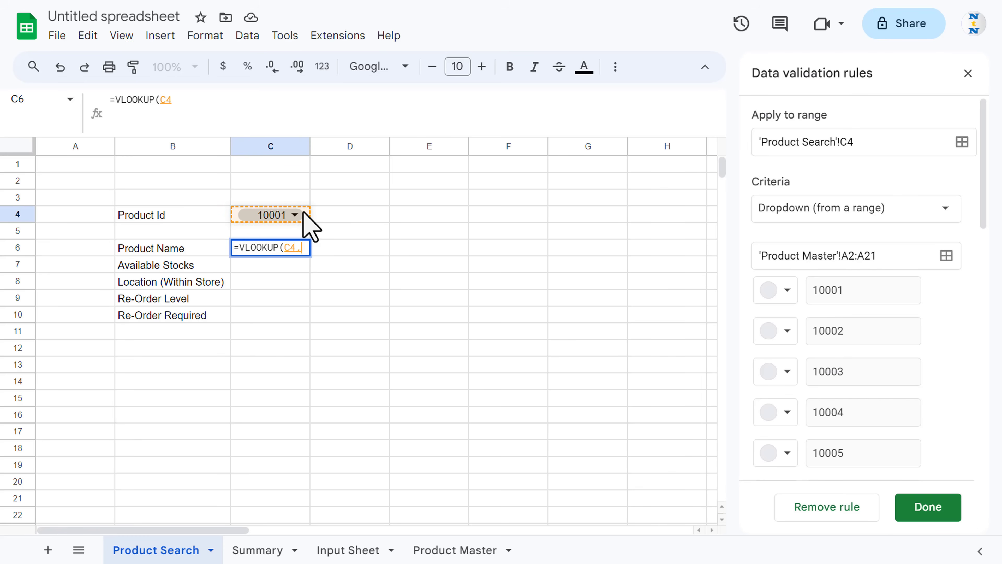
pyautogui.write(',')
pyautogui.click(473, 552)
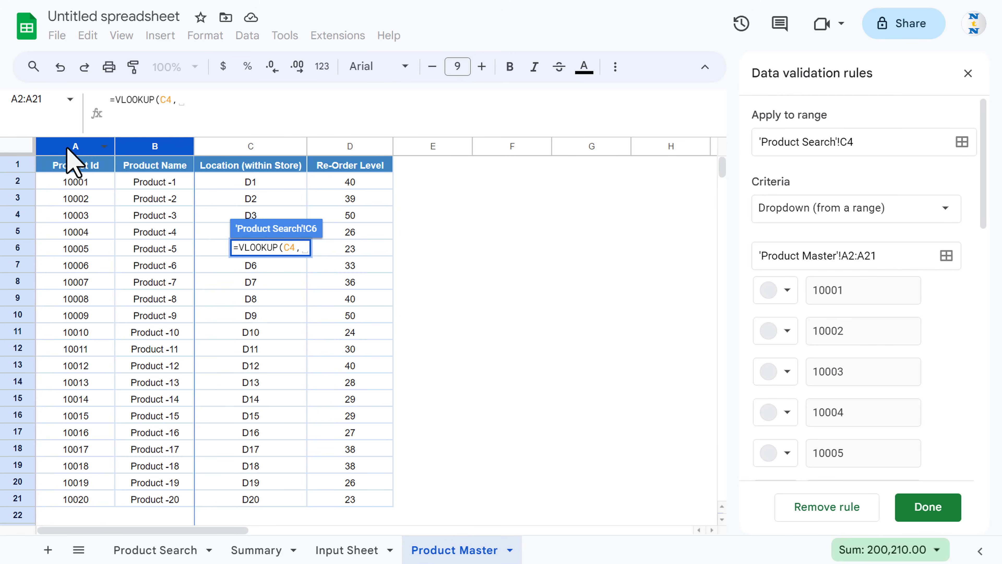
pyautogui.moveTo(71, 147); pyautogui.dragTo(170, 146)
pyautogui.write(',2,0')
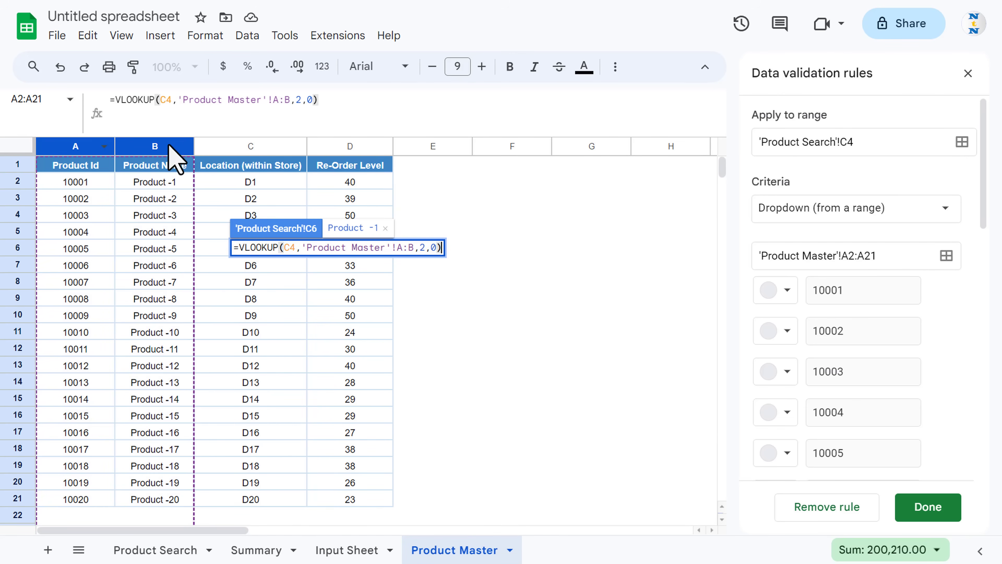
pyautogui.press('Return')
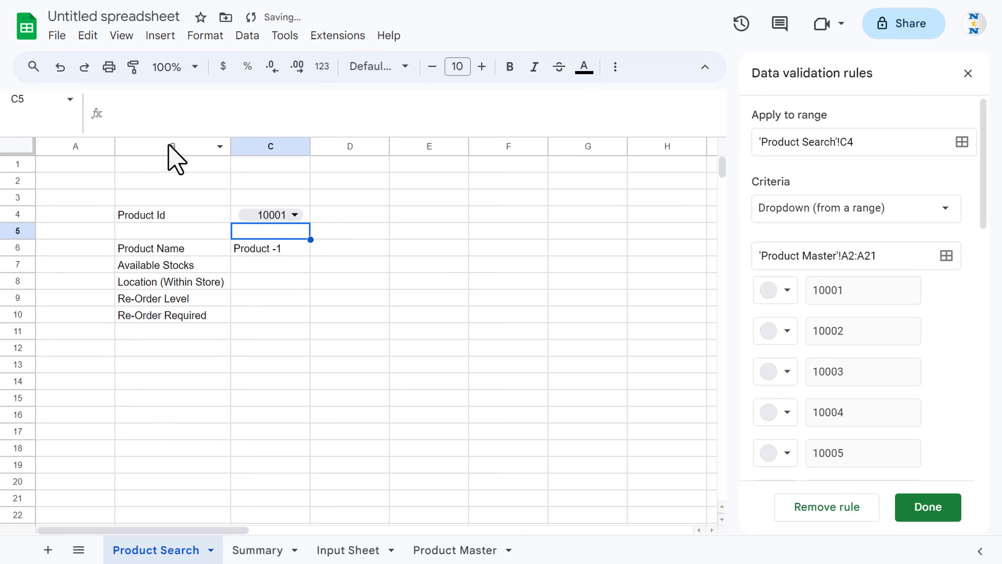
# Wrap the product name lookup in C6 with IFERROR, returning "-" when there is an error
pyautogui.press('Up')
pyautogui.click(117, 100)
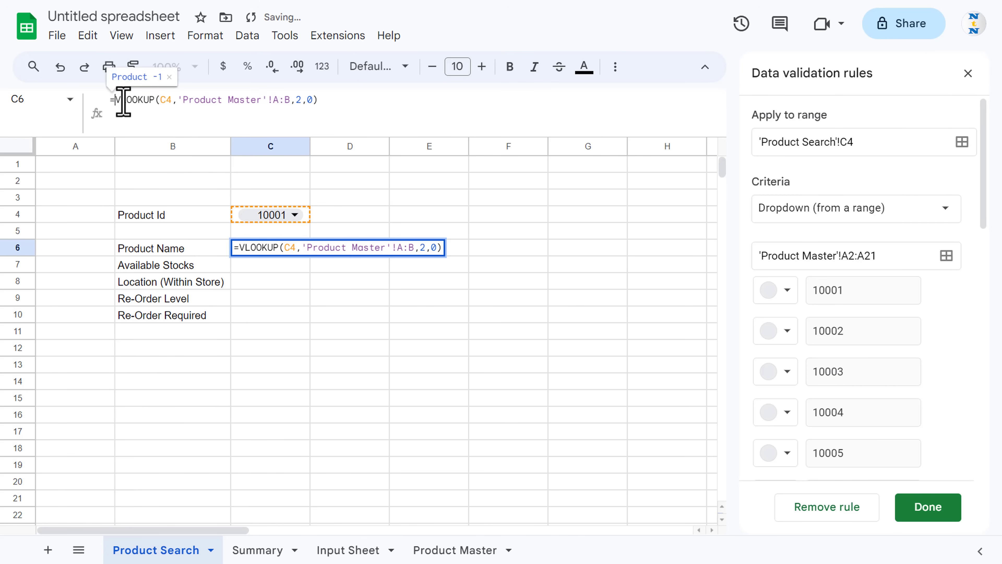
pyautogui.write('IFE')
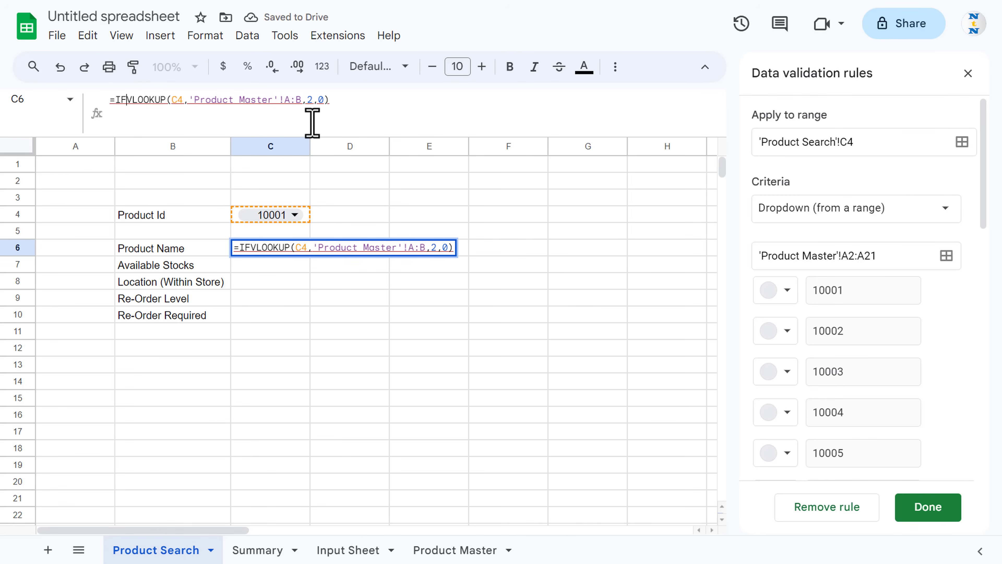
pyautogui.write('RROR(')
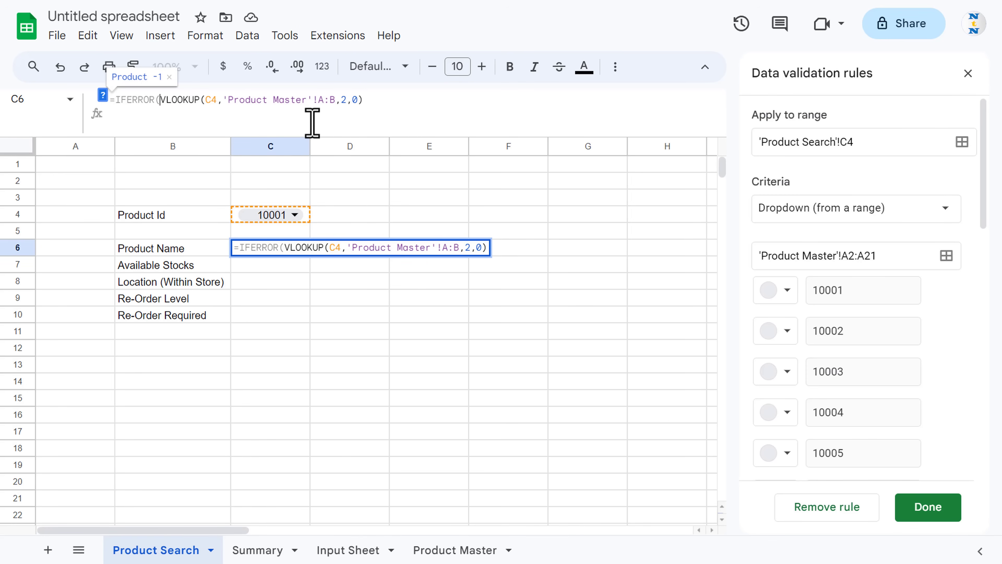
pyautogui.write('"-')
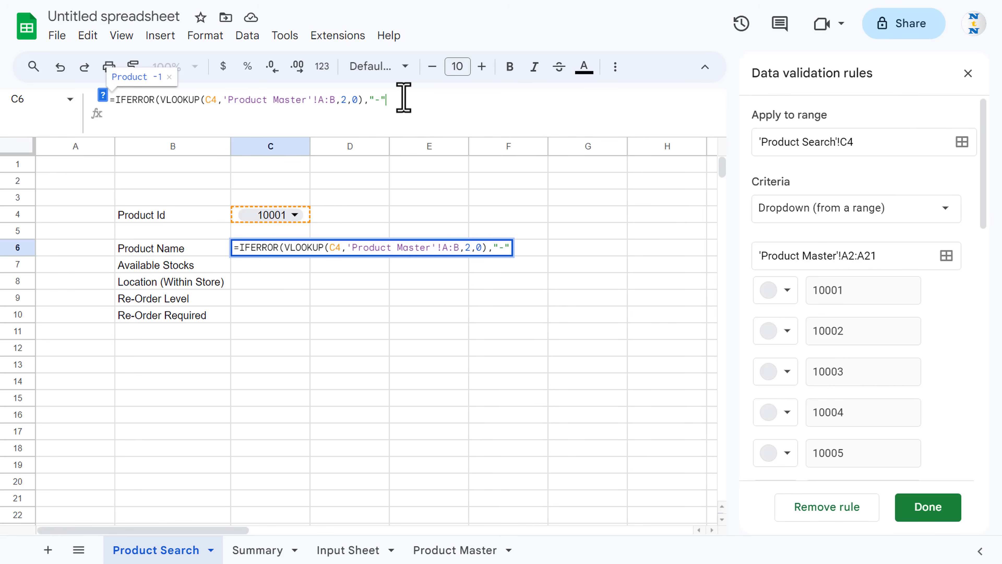
pyautogui.press('Return')
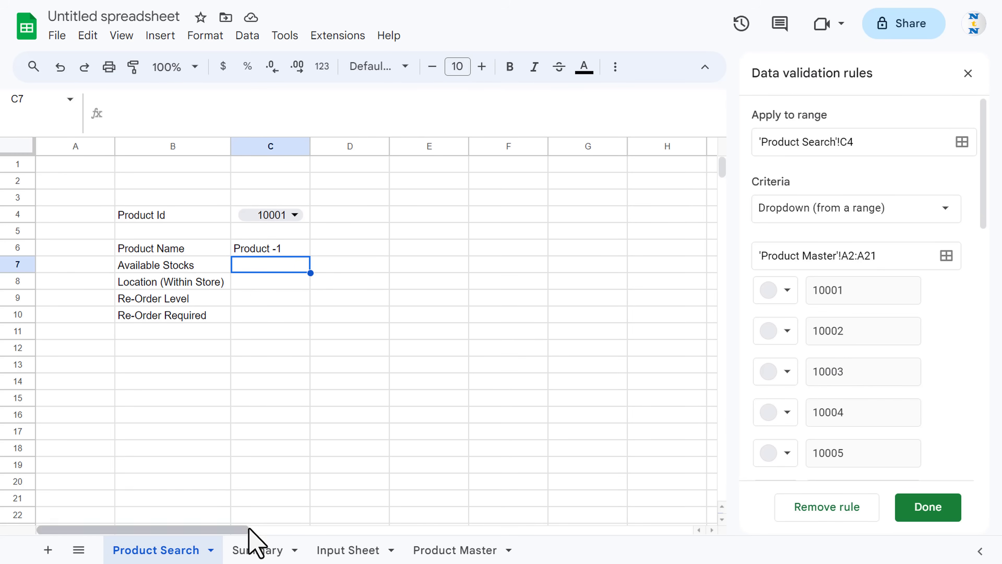
# Close the data validation rules and examine the Closing Balance, Re-Order Level and Re-order Required columns on the Summary sheet
pyautogui.click(261, 548)
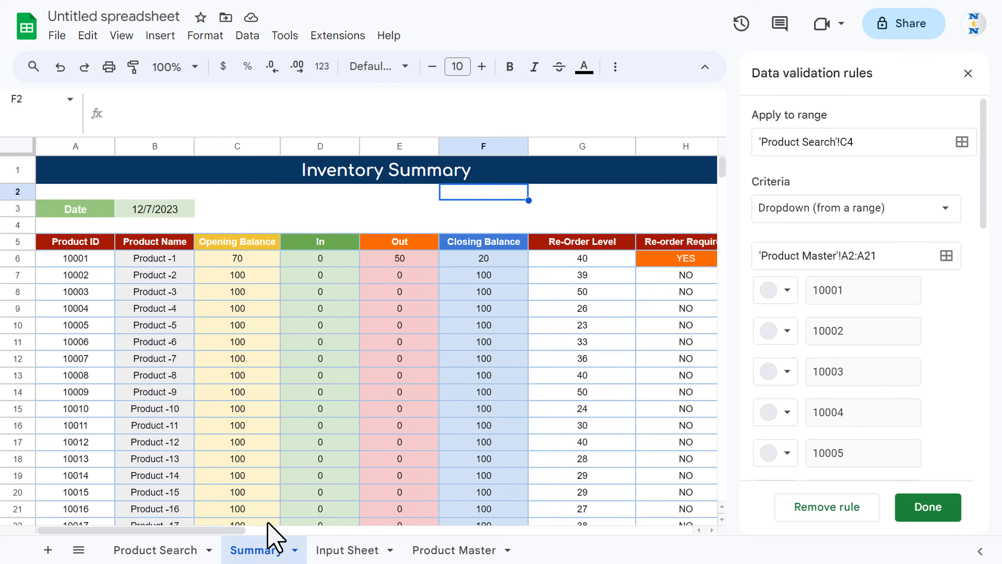
pyautogui.click(968, 74)
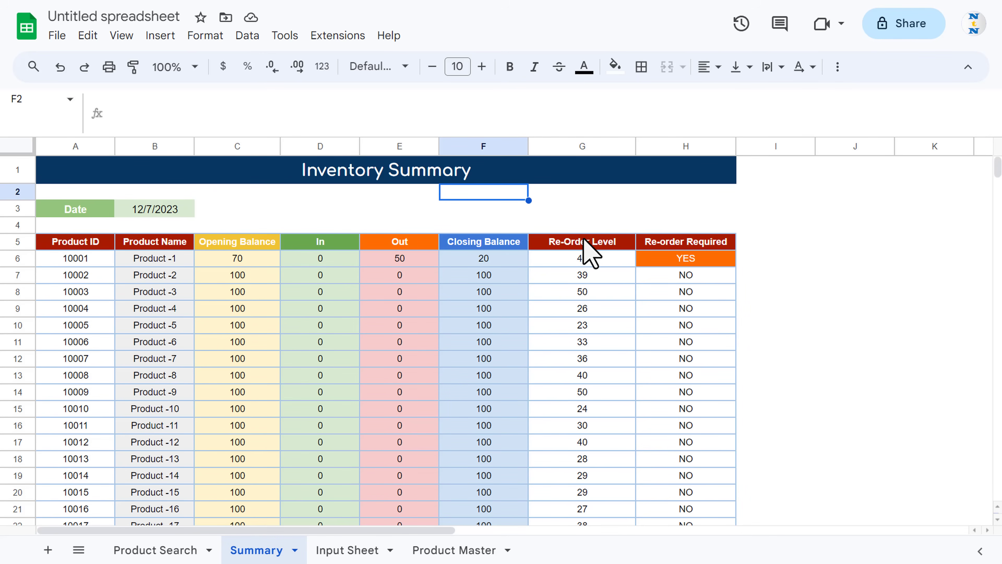
pyautogui.click(493, 241)
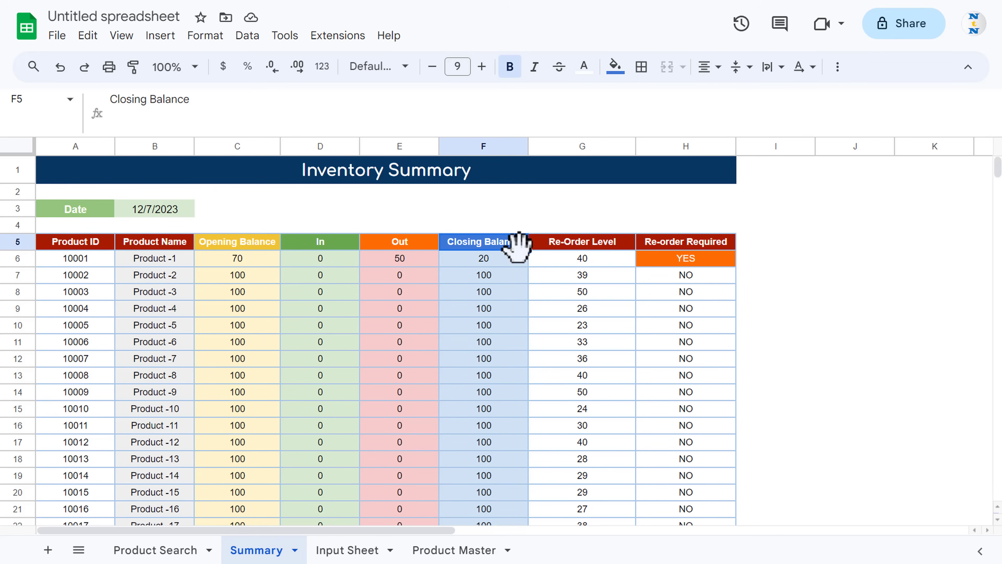
pyautogui.click(574, 245)
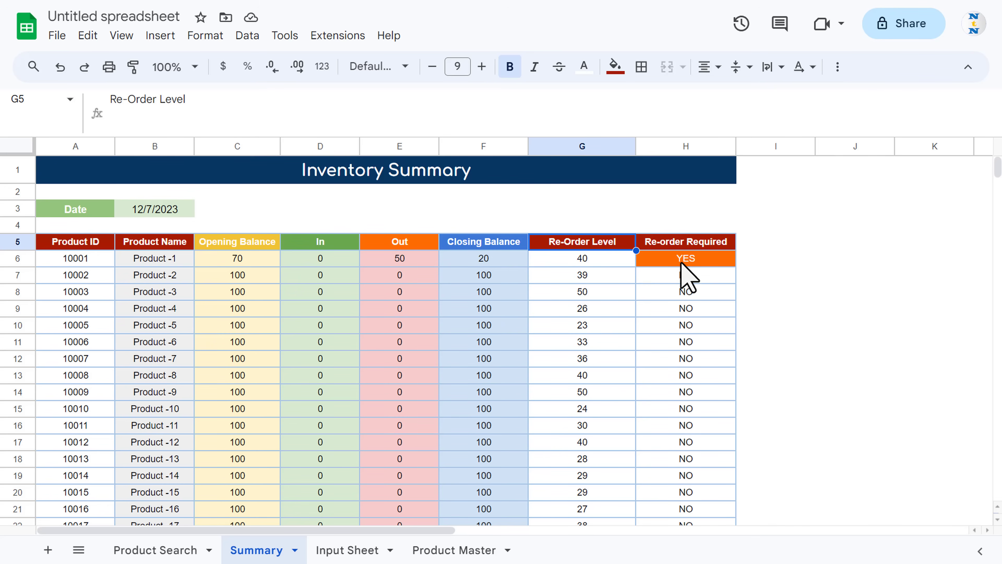
pyautogui.click(683, 241)
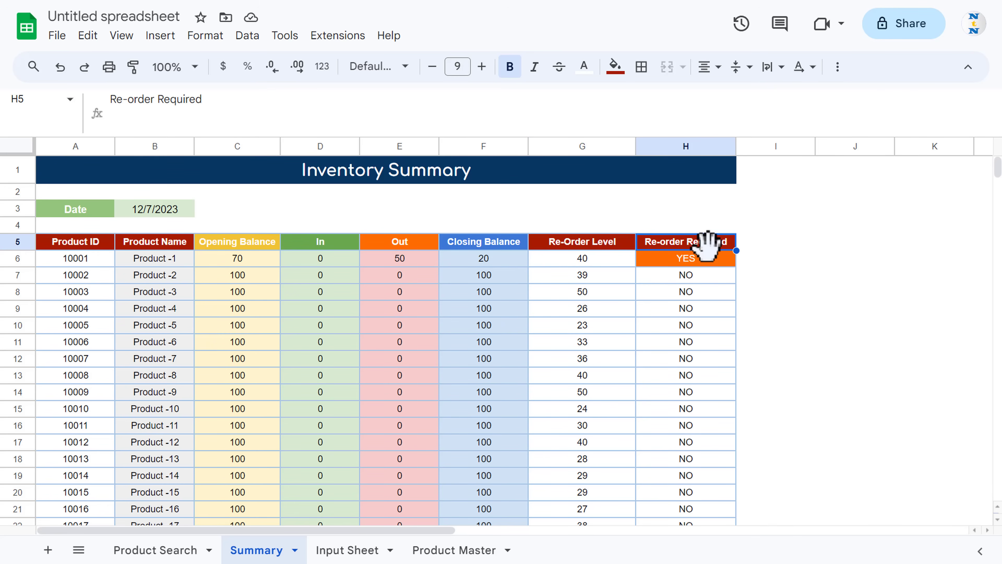
pyautogui.click(158, 550)
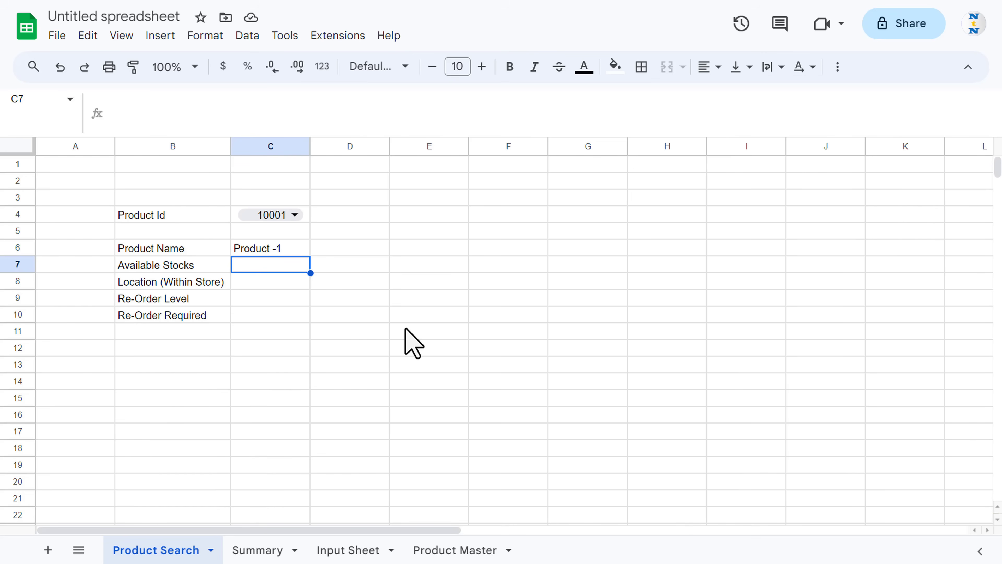
# Enter =VLOOKUP($C$4,Summary!$A:$H,6,0) in C7 of Product Search to look up the available stocks
pyautogui.write('=')
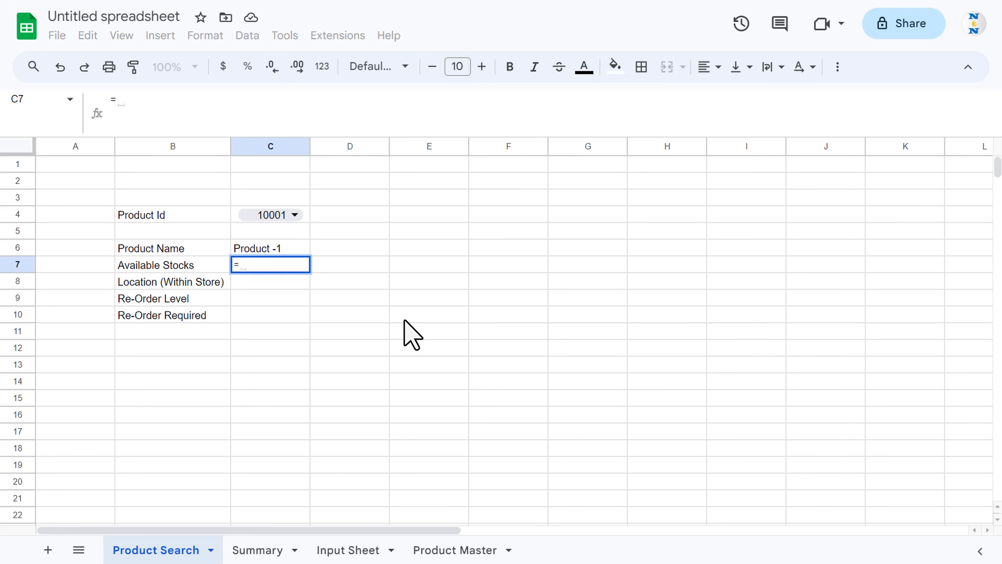
pyautogui.write('VLO')
pyautogui.press('Tab')
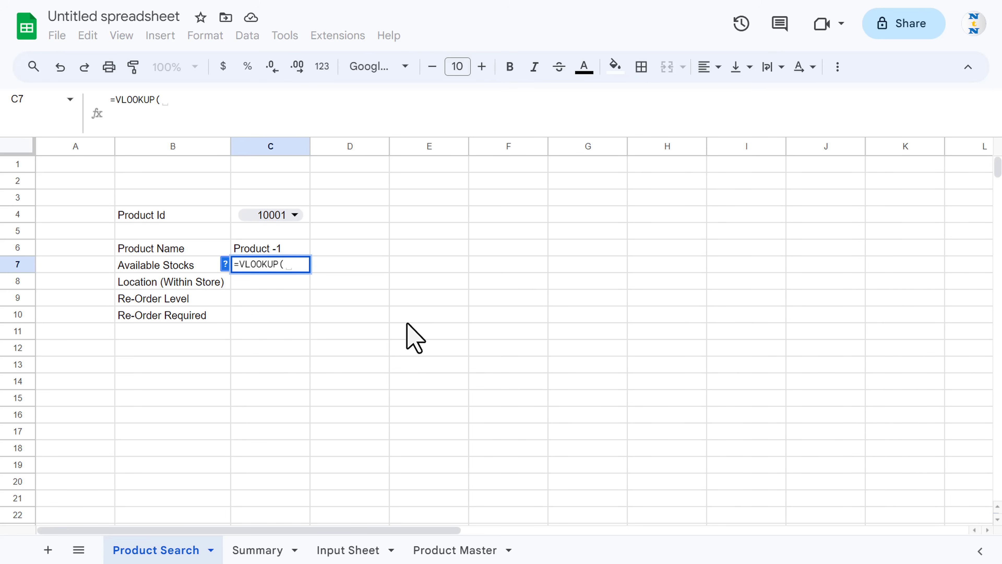
pyautogui.press('Up')
pyautogui.press('Up')
pyautogui.press('Up')
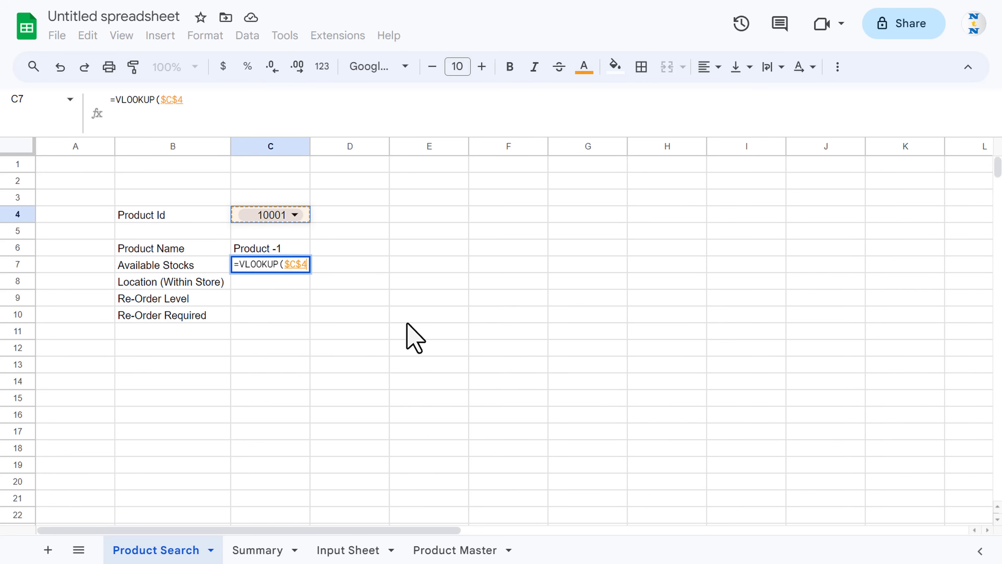
pyautogui.write(',')
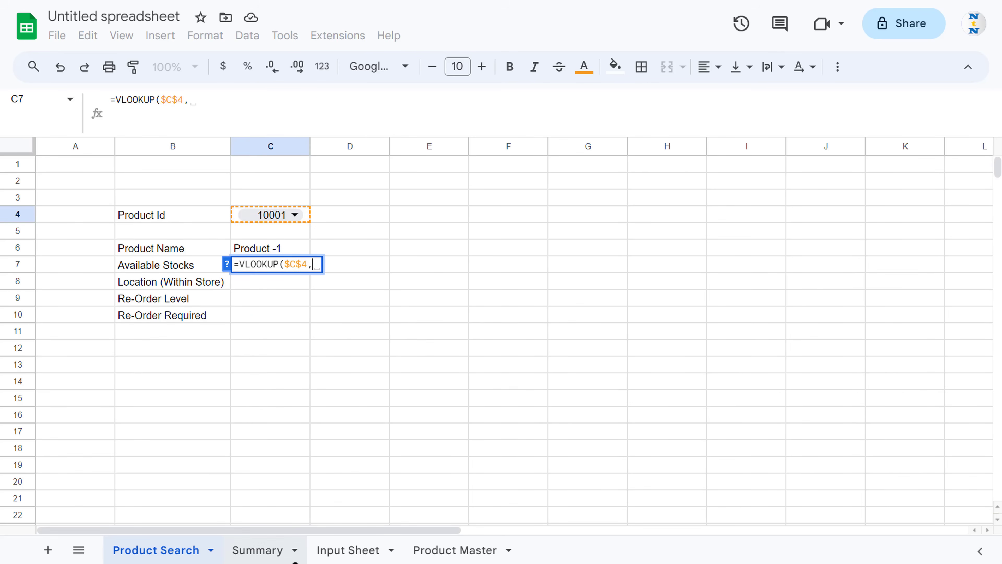
pyautogui.click(275, 554)
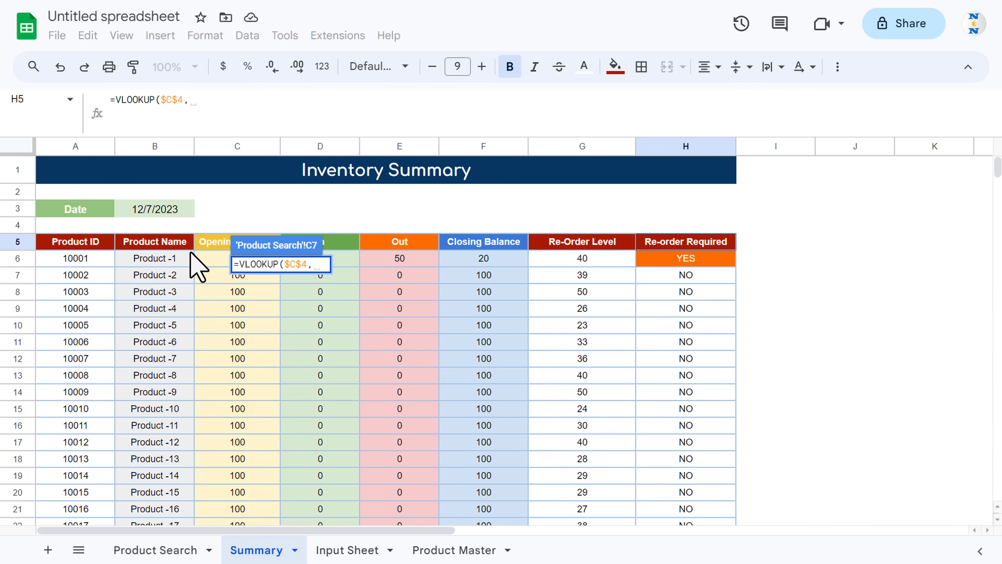
pyautogui.moveTo(81, 147); pyautogui.dragTo(568, 175)
pyautogui.moveTo(635, 192); pyautogui.dragTo(673, 194)
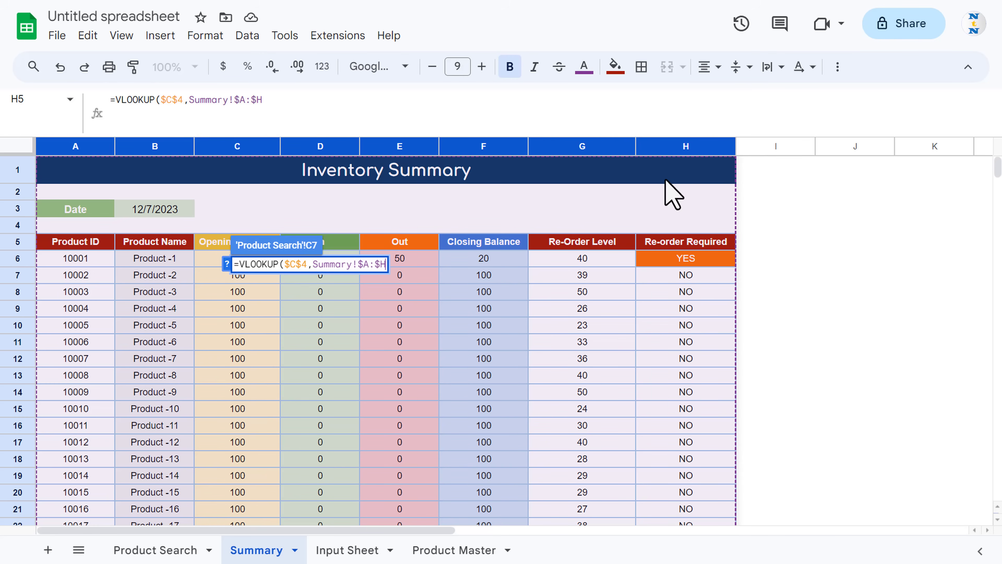
pyautogui.write(',6,0')
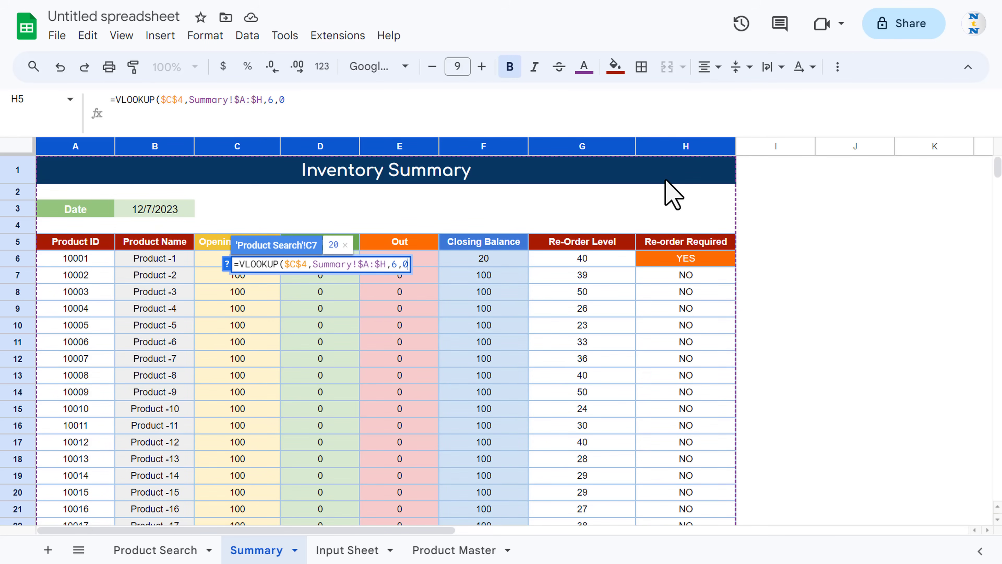
pyautogui.press('Return')
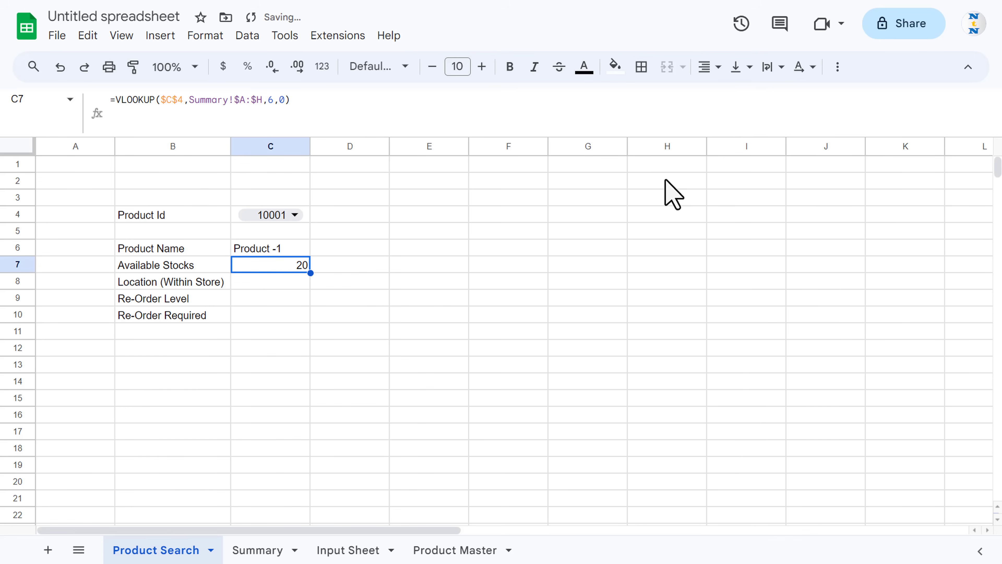
# Copy the Available Stocks formula from C7 into C9 and C10
pyautogui.moveTo(331, 107); pyautogui.dragTo(104, 103)
pyautogui.hotkey('ctrl', 'c')
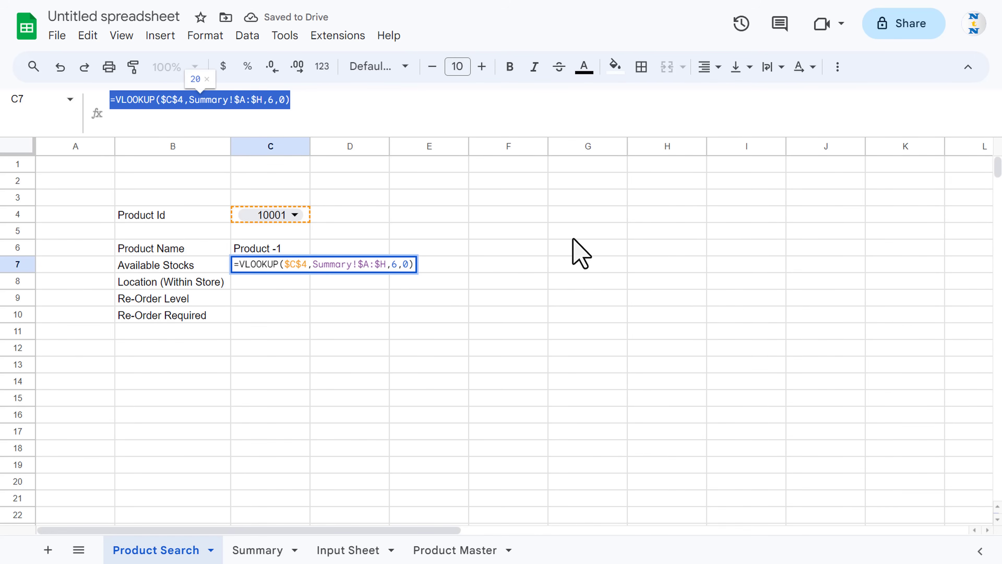
pyautogui.press('Escape')
pyautogui.press('Down')
pyautogui.press('Down')
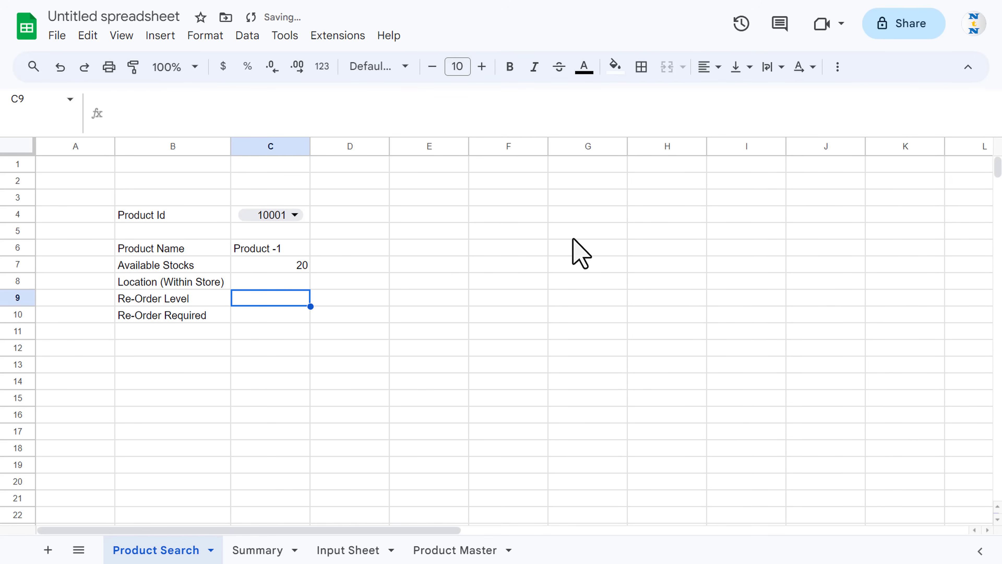
pyautogui.hotkey('ctrl', 'v')
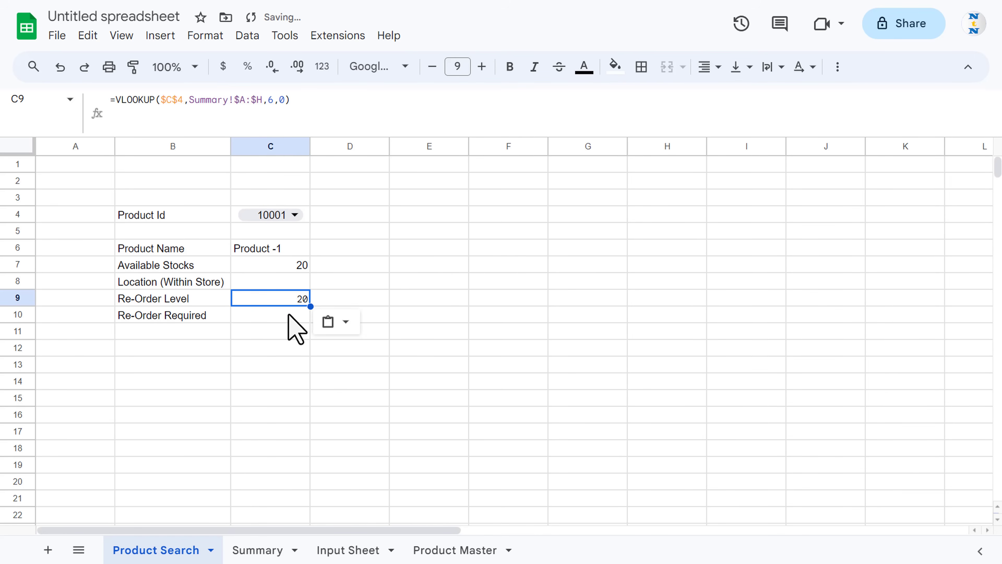
pyautogui.click(289, 315)
pyautogui.hotkey('ctrl', 'v')
# Set the VLOOKUP column index to 7 in C9 for Re-Order Level and to 8 in C10 for Re-Order Required
pyautogui.click(298, 301)
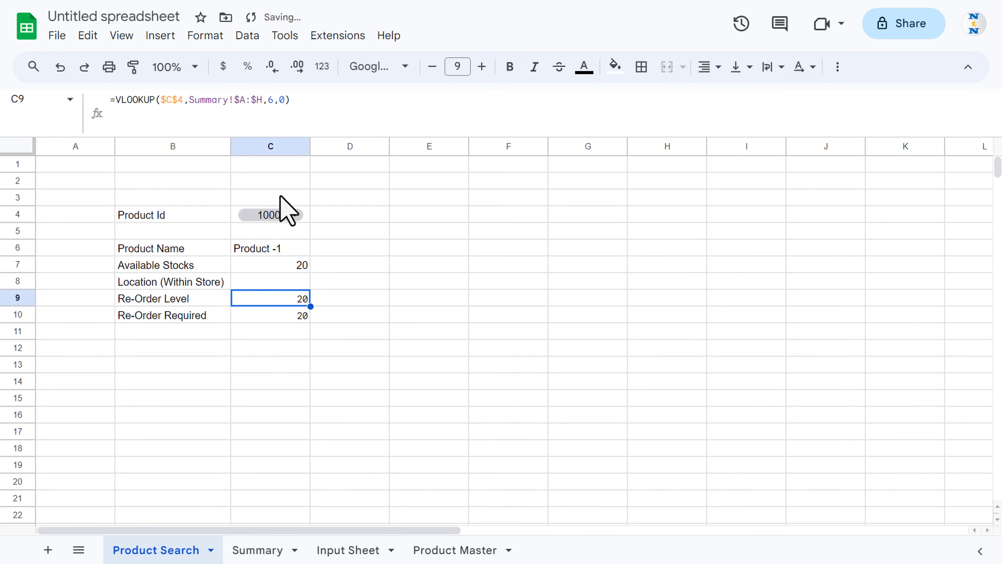
pyautogui.doubleClick(271, 99)
pyautogui.write('7')
pyautogui.press('Return')
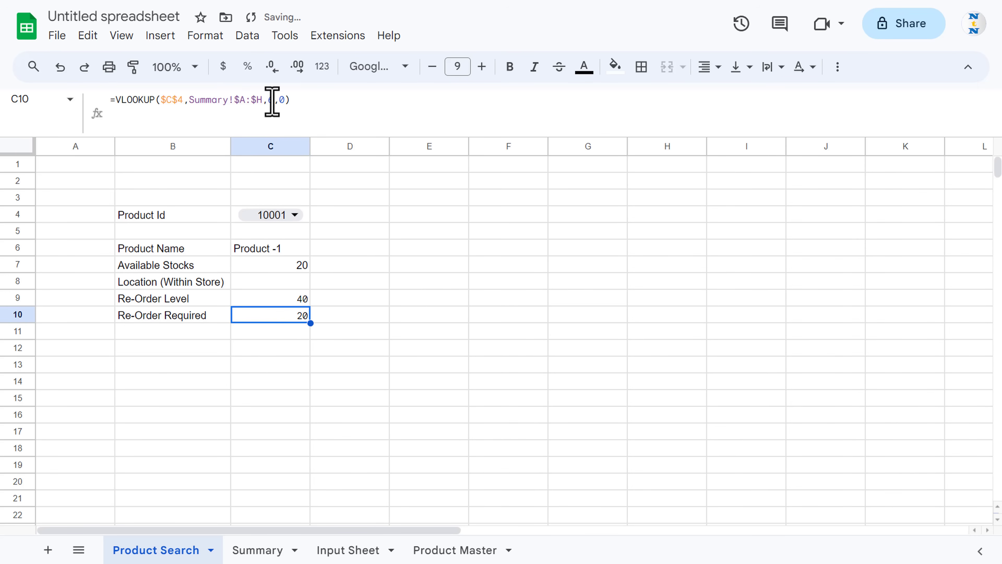
pyautogui.doubleClick(271, 100)
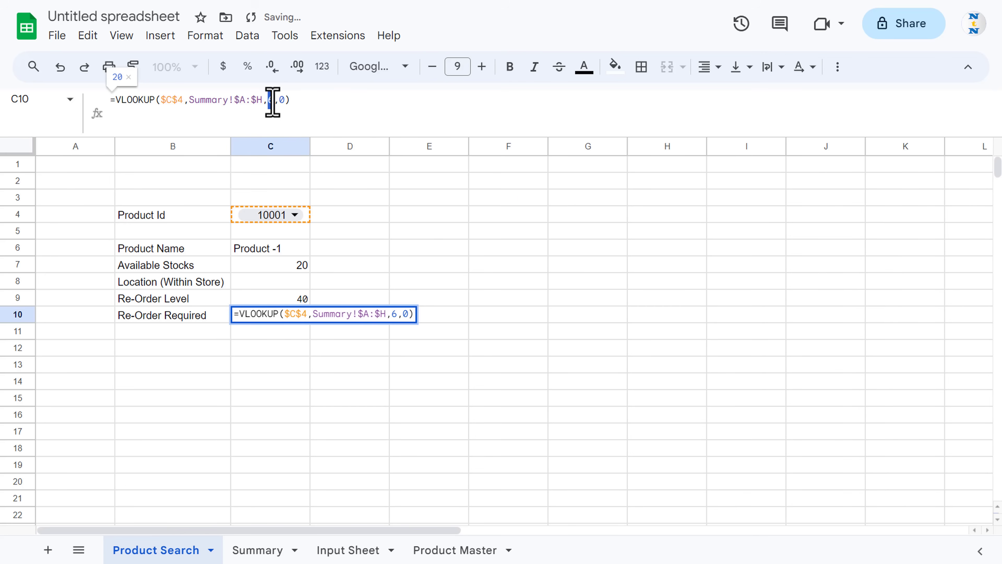
pyautogui.write('8')
pyautogui.press('Return')
# Review the lookup cells from Re-Order Required up to Product Name, including the formula in C6
pyautogui.press('Up')
pyautogui.press('Up')
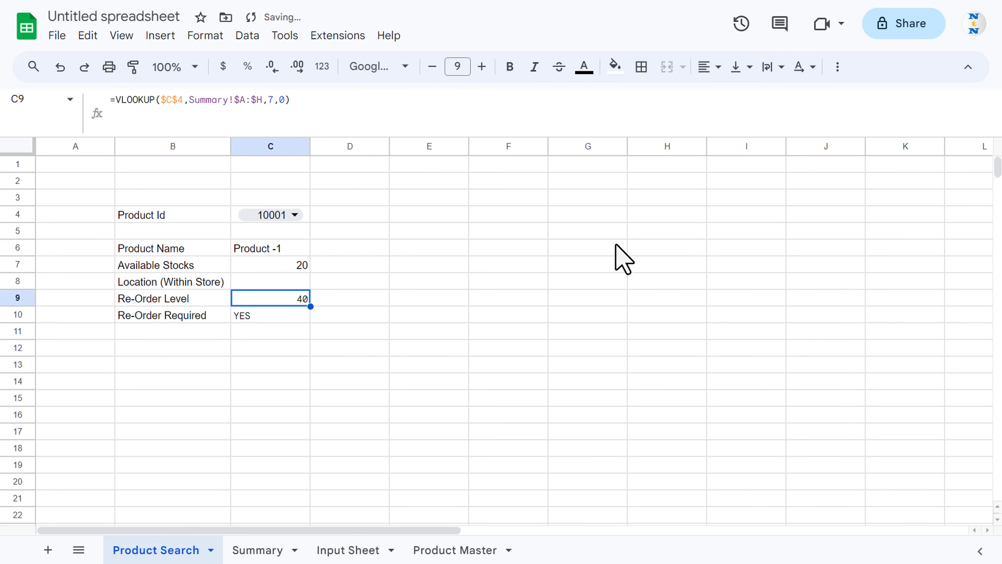
pyautogui.press('Up')
pyautogui.press('Left')
pyautogui.press('Right')
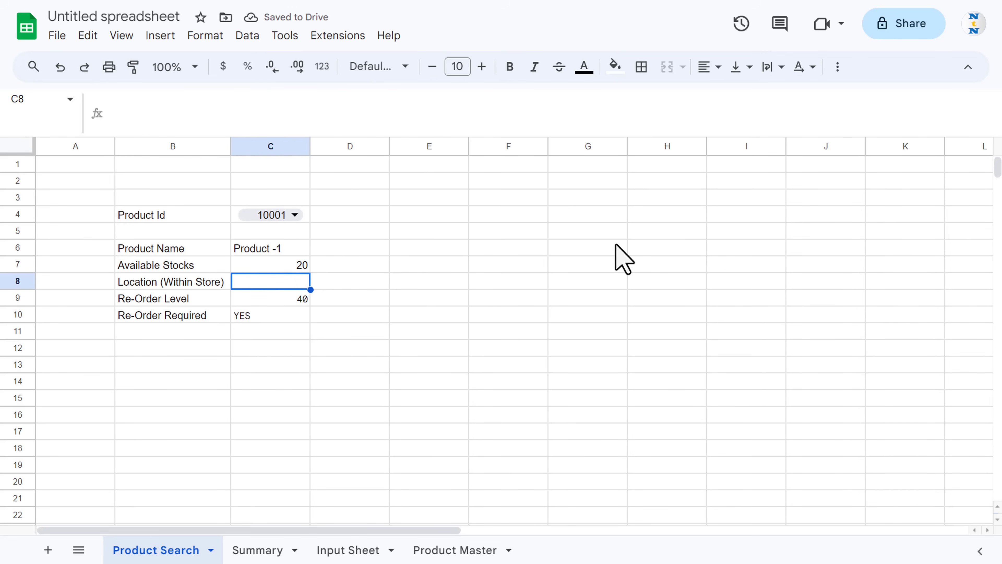
pyautogui.press('Up')
pyautogui.press('Up')
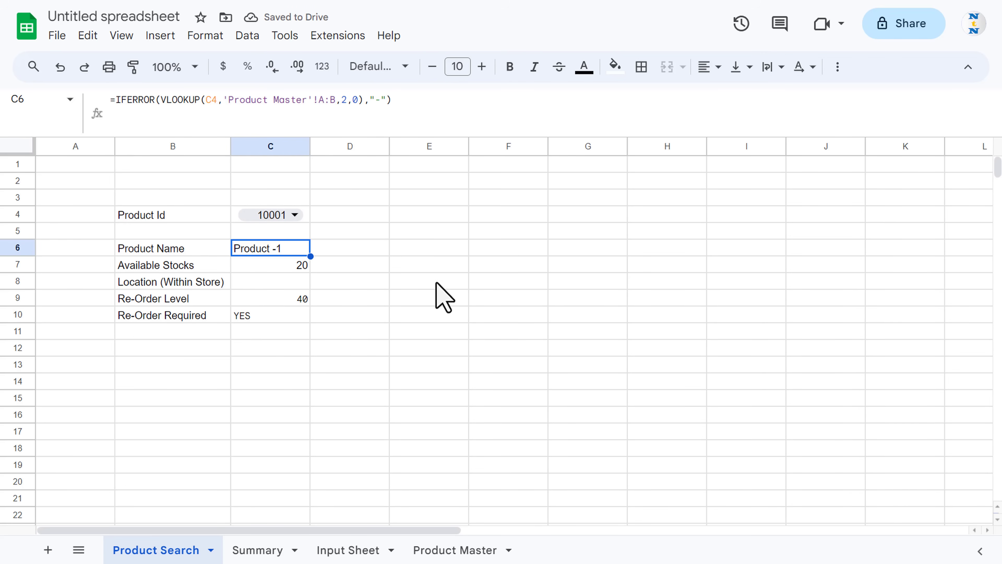
# Enter =VLOOKUP(C4,'Product Master'!A:D,3,0) in C8 to look up the location within the store
pyautogui.press('Down')
pyautogui.press('Down')
pyautogui.write('=VL')
pyautogui.press('Tab')
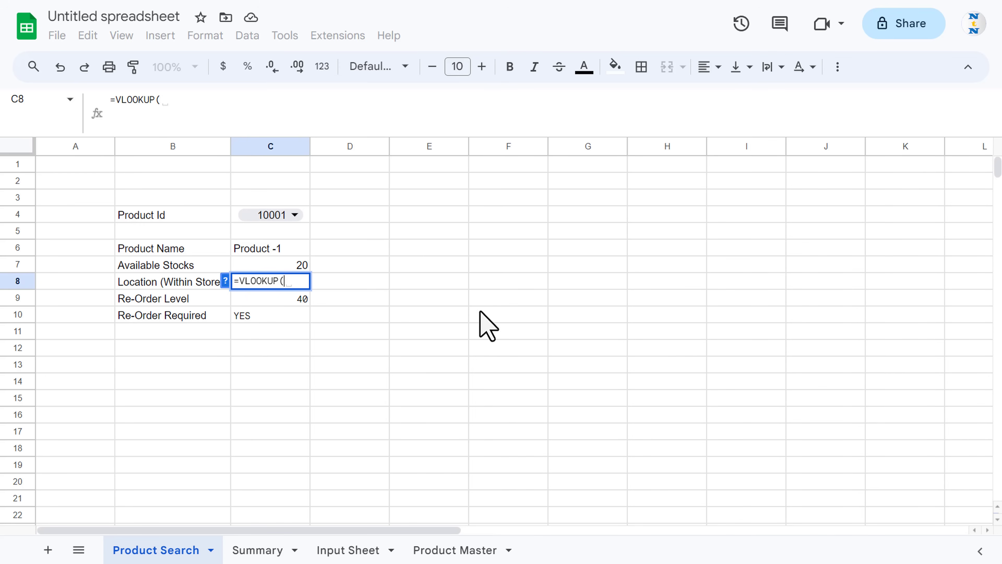
pyautogui.press('Up')
pyautogui.press('Up')
pyautogui.press('Up')
pyautogui.press('Up')
pyautogui.write(',')
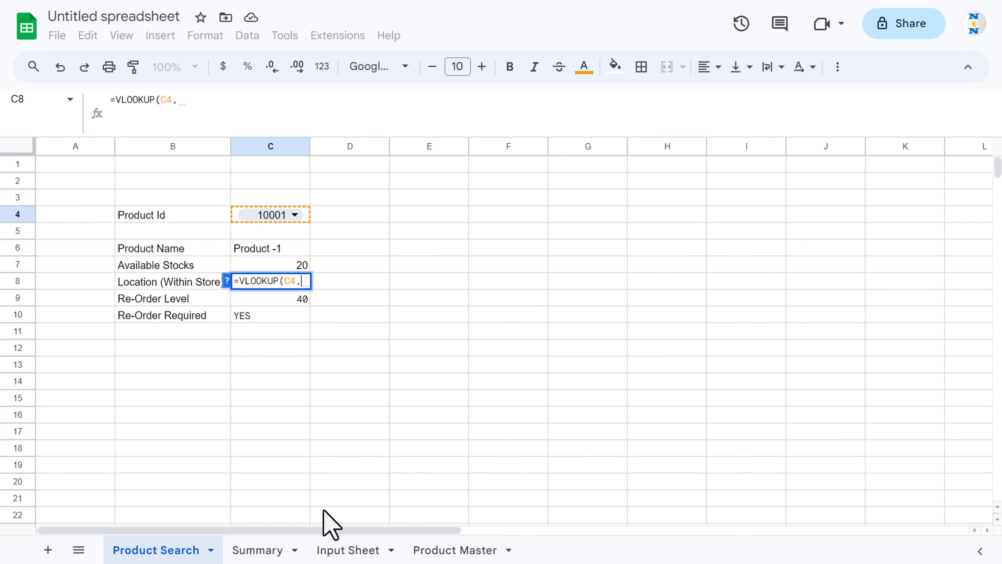
pyautogui.click(486, 553)
pyautogui.moveTo(81, 149); pyautogui.dragTo(358, 147)
pyautogui.write(',3,')
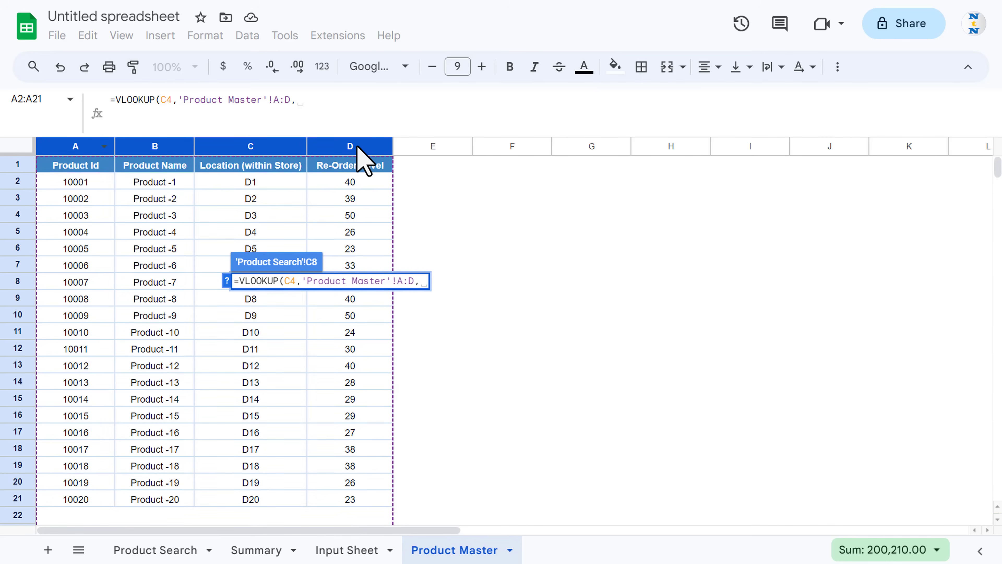
pyautogui.write('0')
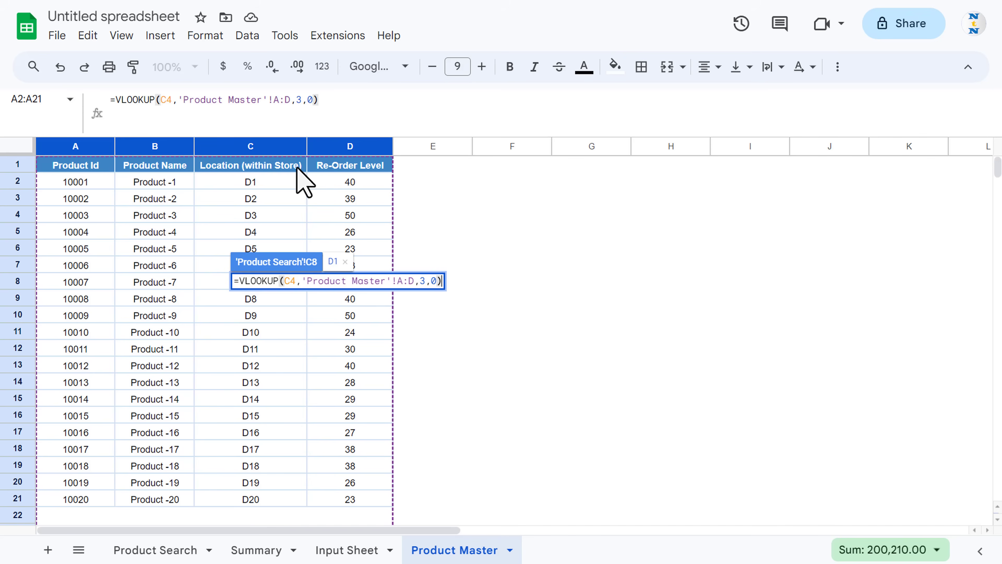
pyautogui.press('Return')
# Check the formulas behind the Available Stocks and Product Name results in C7 and C6
pyautogui.press('Up')
pyautogui.press('Down')
pyautogui.press('Up')
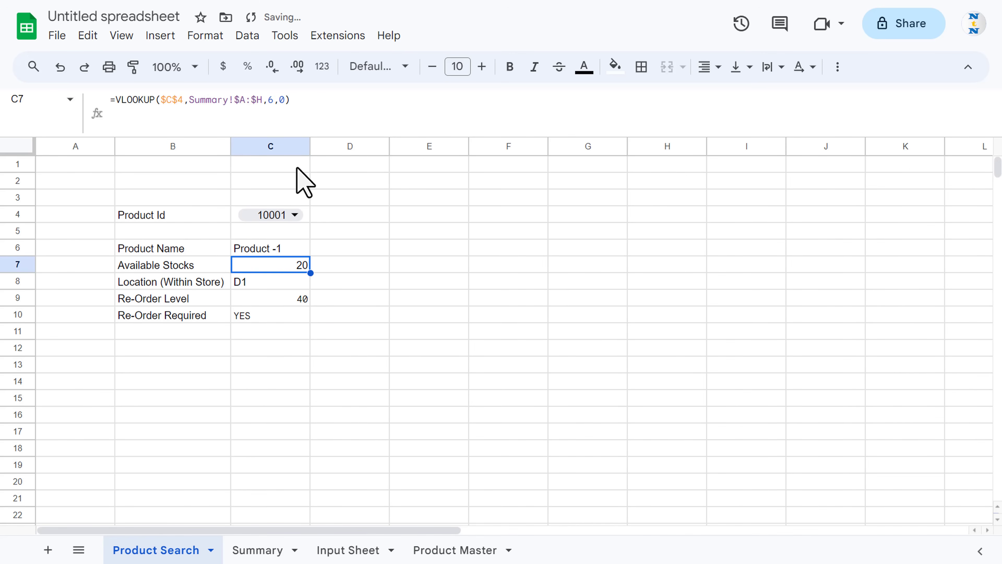
pyautogui.press('Up')
pyautogui.press('Down')
pyautogui.press('Up')
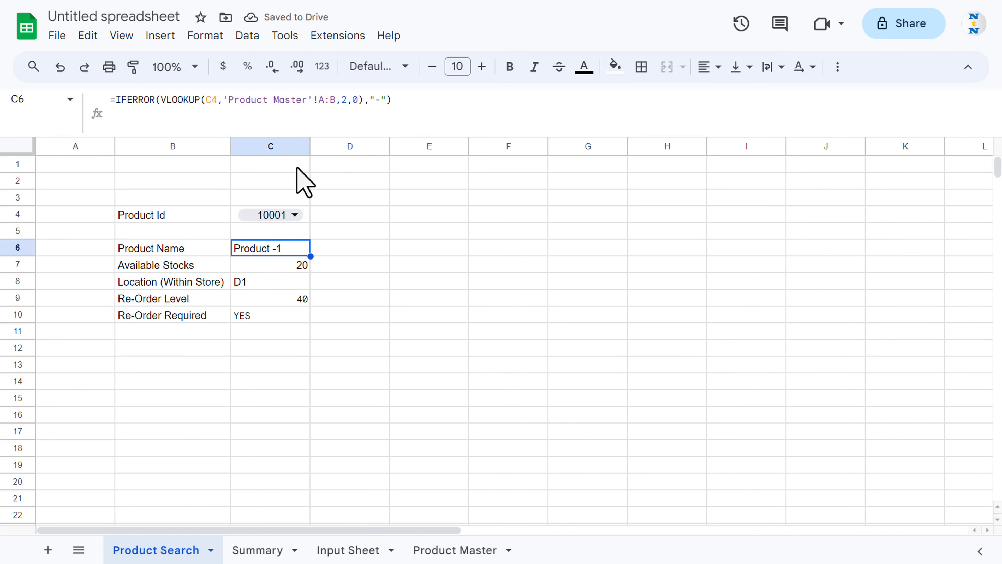
pyautogui.press('Up')
pyautogui.press('Up')
pyautogui.press('Down')
pyautogui.press('Down')
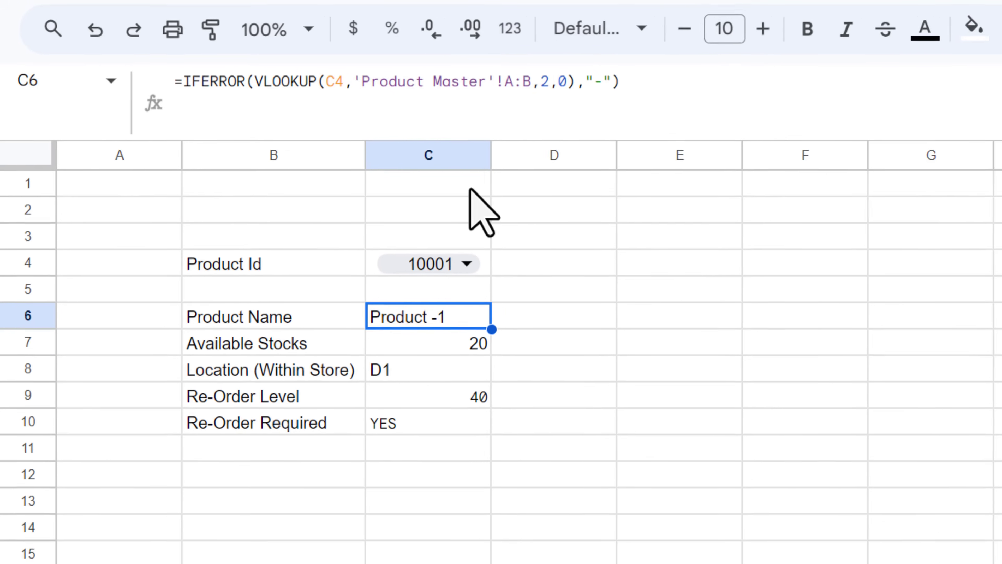
# Wrap the Available Stocks lookup in C7 in IFERROR, returning "-" on an error
pyautogui.press('Down')
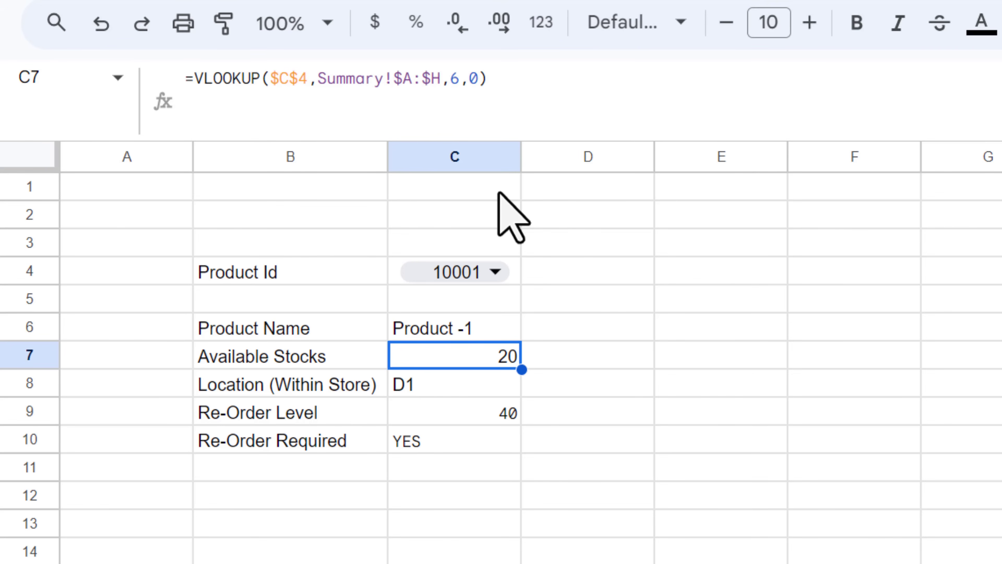
pyautogui.click(195, 79)
pyautogui.write('if')
pyautogui.press('BackSpace')
pyautogui.press('BackSpace')
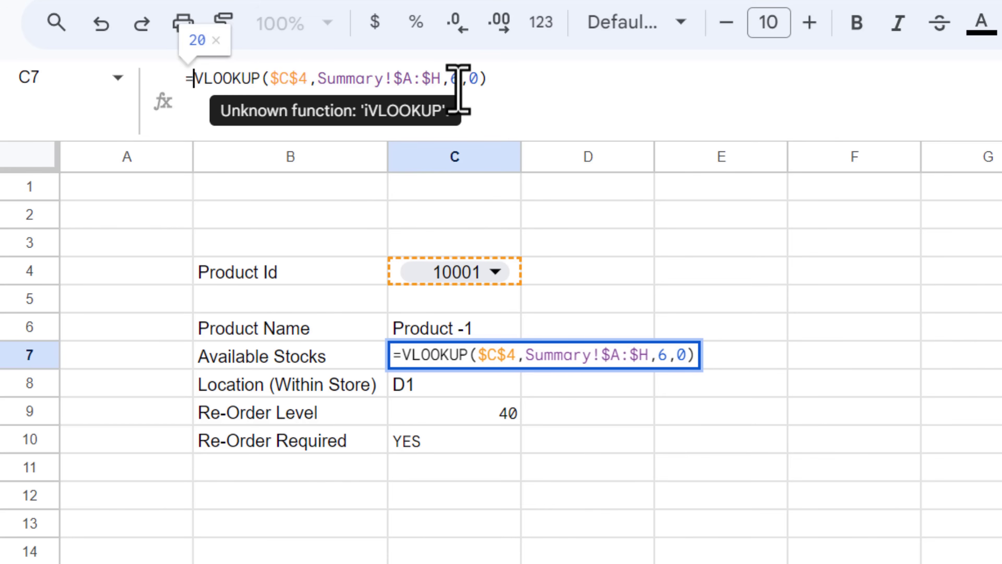
pyautogui.write('IFERROR(')
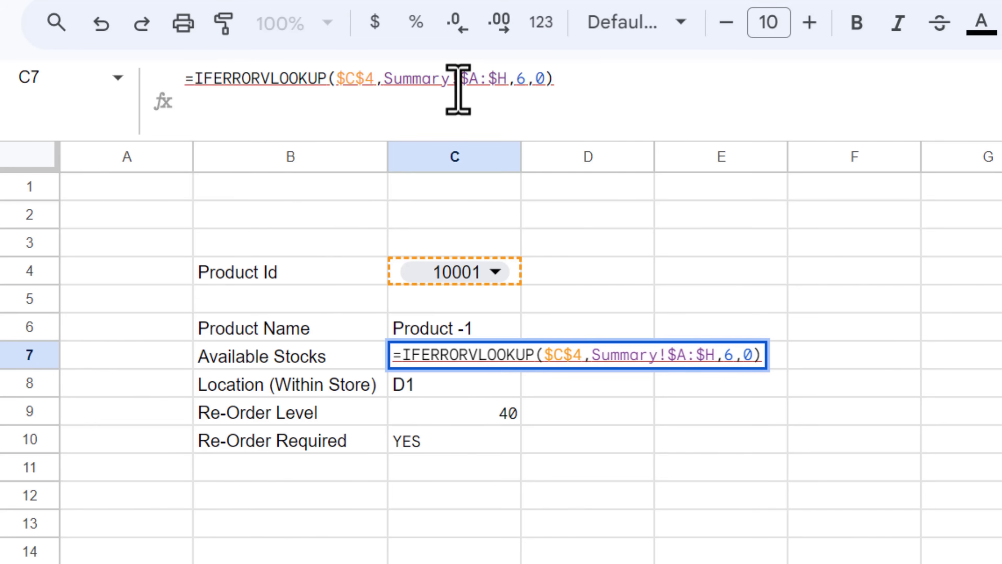
pyautogui.click(586, 81)
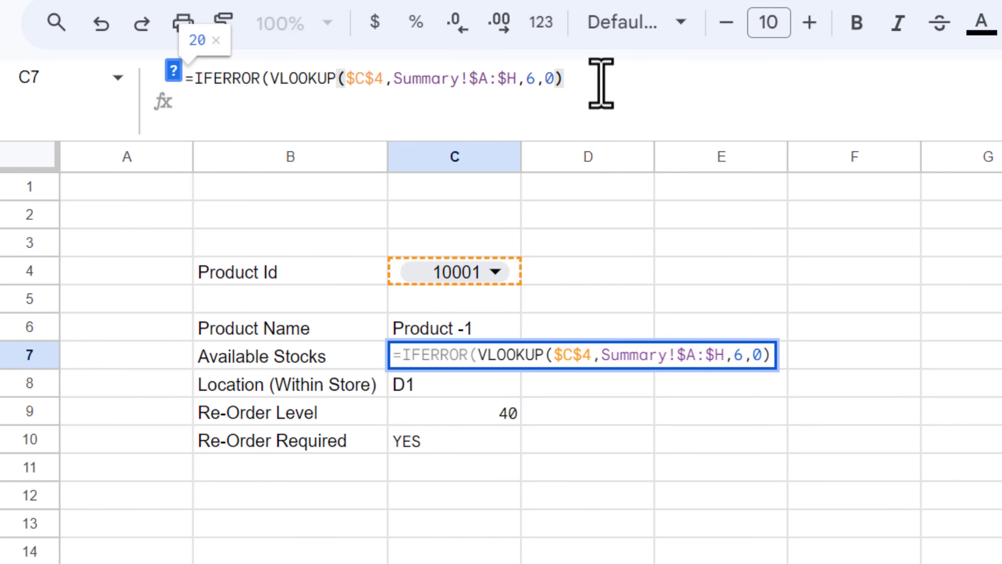
pyautogui.write(',"-")')
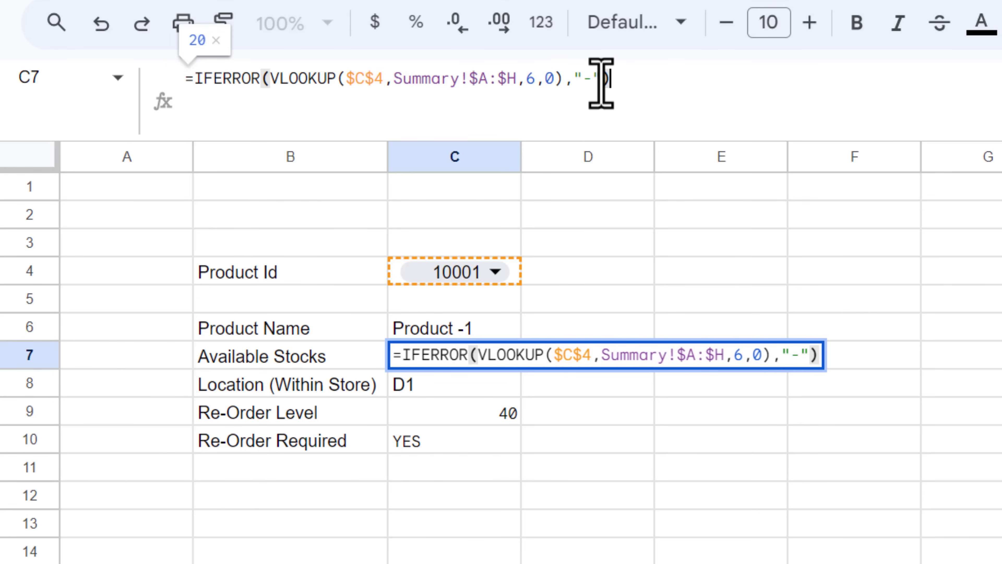
pyautogui.press('Return')
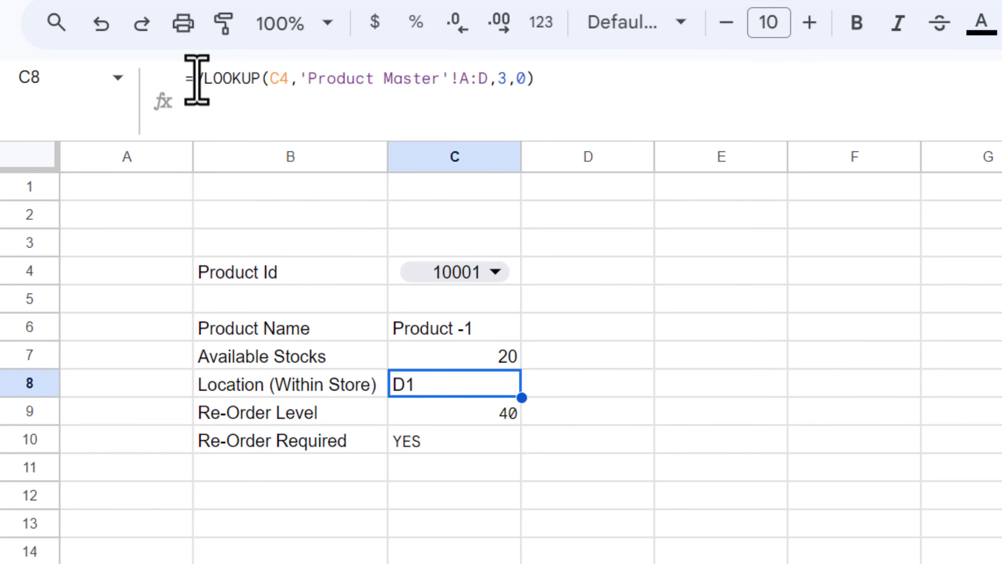
# Wrap the Location (Within Store) lookup in C8 in IFERROR, returning "-" on an error
pyautogui.moveTo(193, 81); pyautogui.dragTo(203, 80)
pyautogui.press('Left')
pyautogui.write('IFERROR')
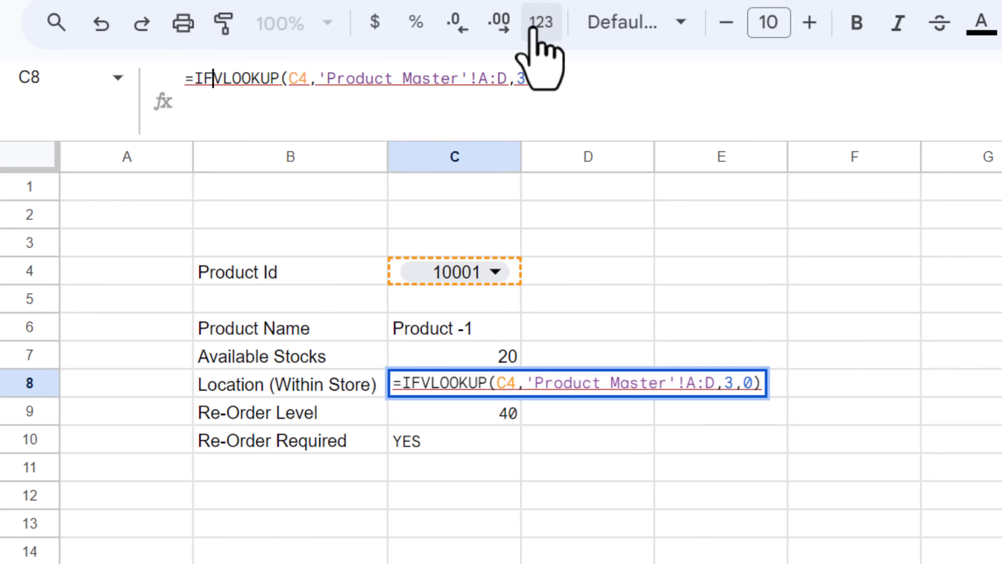
pyautogui.write('(')
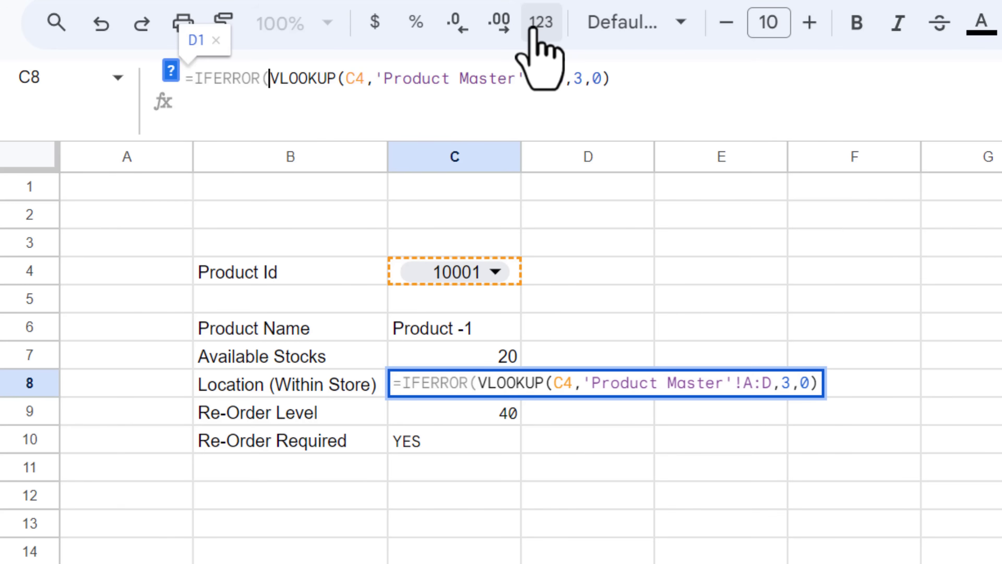
pyautogui.click(713, 83)
pyautogui.write(',"')
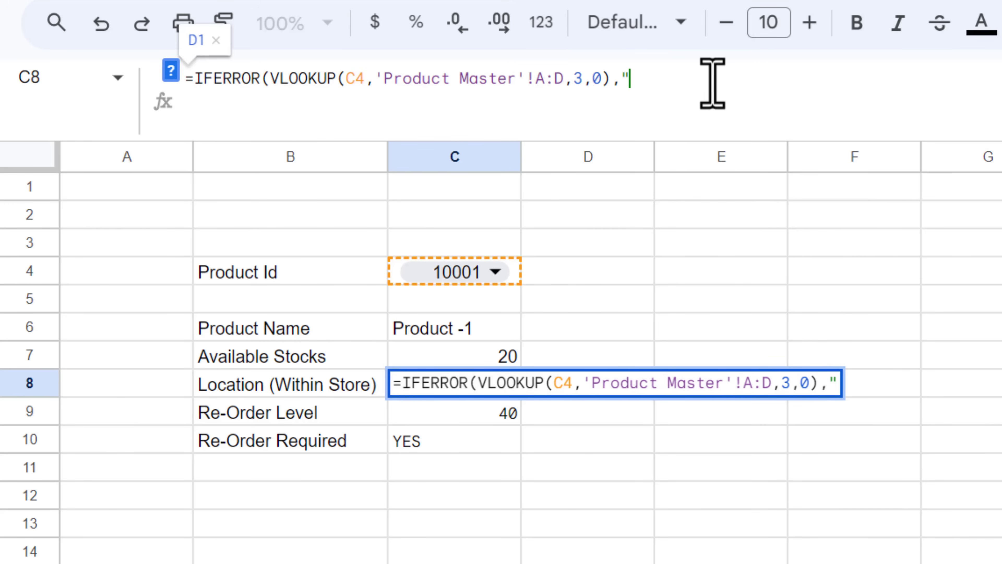
pyautogui.write('-")')
pyautogui.press('Return')
# Copy the IFERROR lookup formula from C7 into the Re-Order Level and Re-Order Required cells, C9 and C10
pyautogui.click(507, 354)
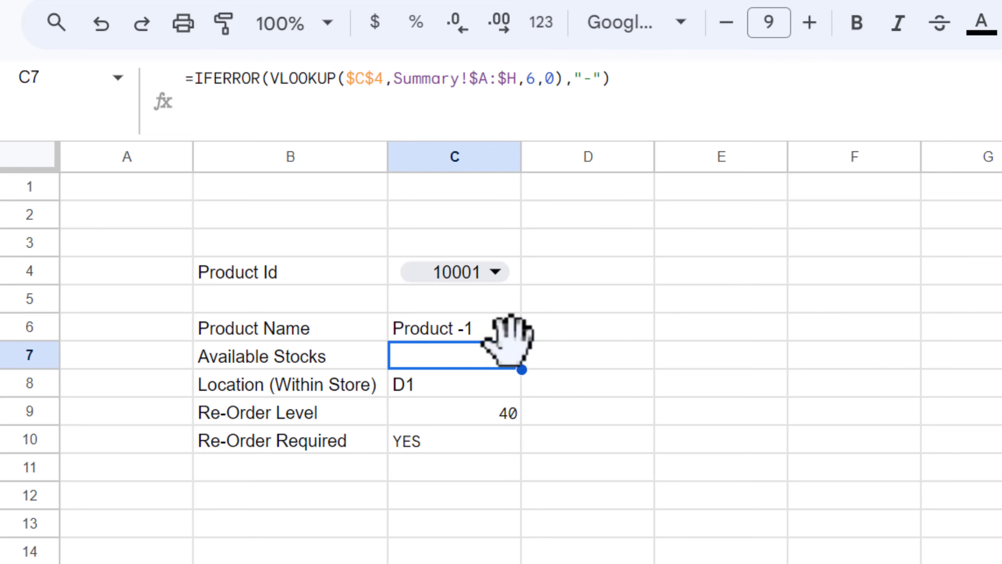
pyautogui.hotkey('ctrl', 'c')
pyautogui.press('Down')
pyautogui.press('Down')
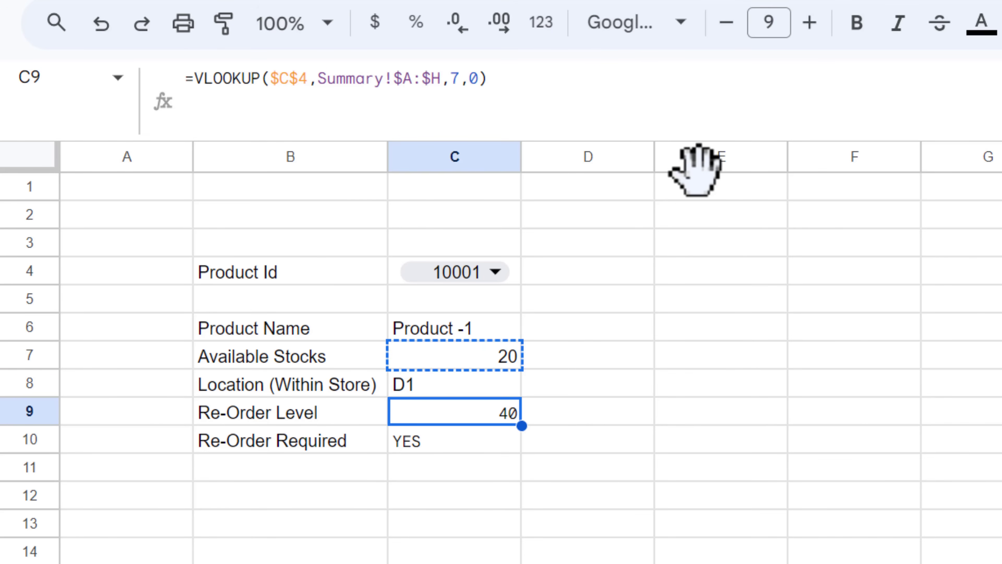
pyautogui.hotkey('ctrl', 'v')
pyautogui.press('Down')
pyautogui.hotkey('ctrl', 'v')
# Set the column index in the IFERROR lookups to 7 in C9 and 8 in C10
pyautogui.press('Up')
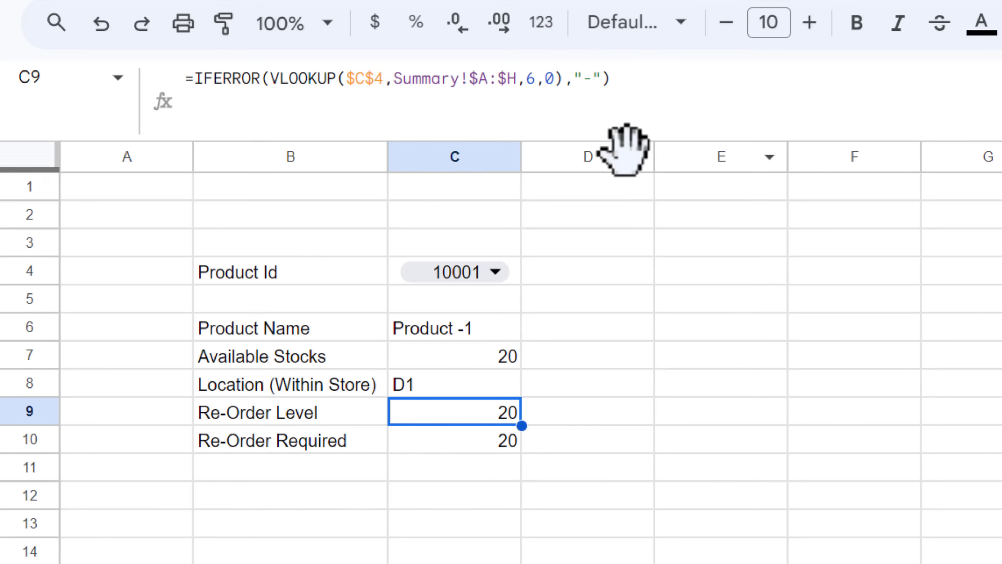
pyautogui.click(530, 79)
pyautogui.write('6')
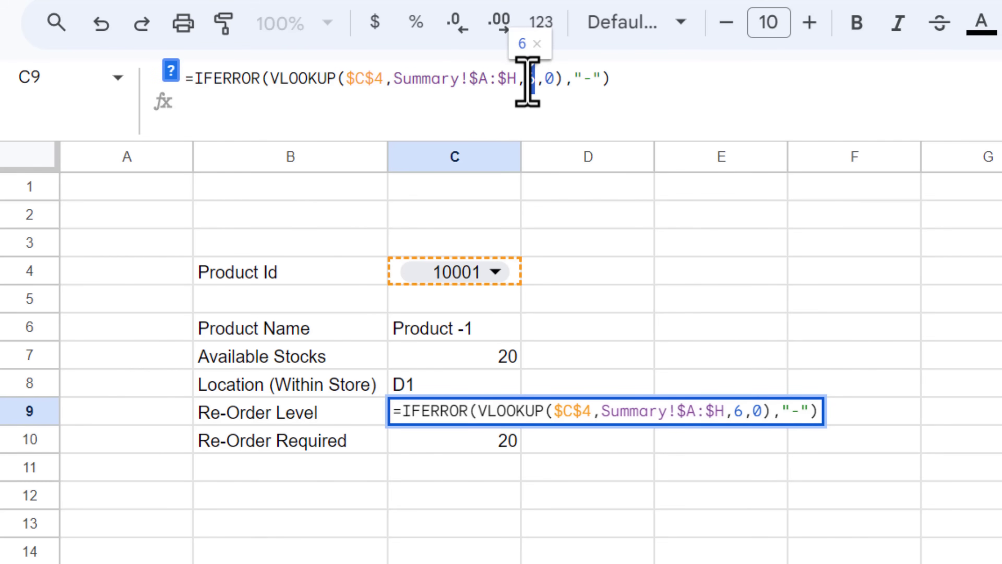
pyautogui.press('Return')
pyautogui.doubleClick(529, 79)
pyautogui.write('6,0),"-")')
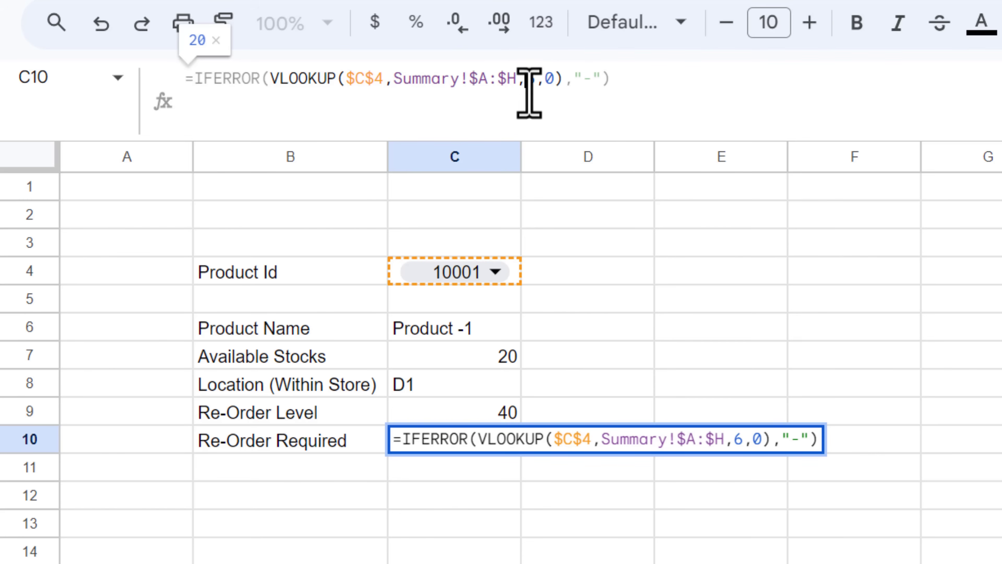
pyautogui.press('Return')
# Apply all borders to the product details table in B6:C10
pyautogui.press('Up')
pyautogui.press('Up')
pyautogui.press('Up')
pyautogui.press('Up')
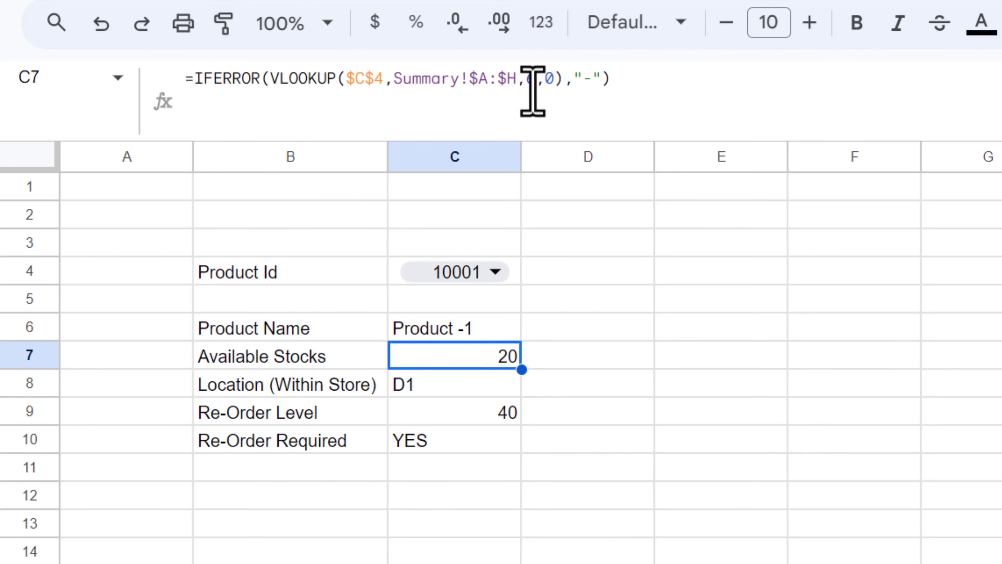
pyautogui.press('Up')
pyautogui.press('Left')
pyautogui.hotkey('shift', 'Right')
pyautogui.hotkey('shift', 'Down')
pyautogui.hotkey('shift', 'Down')
pyautogui.hotkey('shift', 'Down')
pyautogui.hotkey('shift', 'Down')
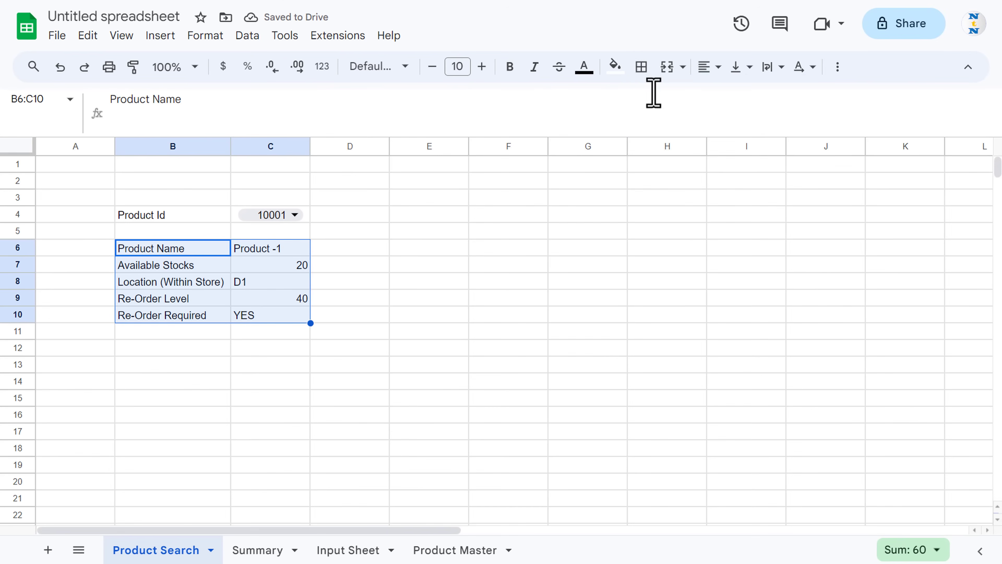
pyautogui.click(641, 66)
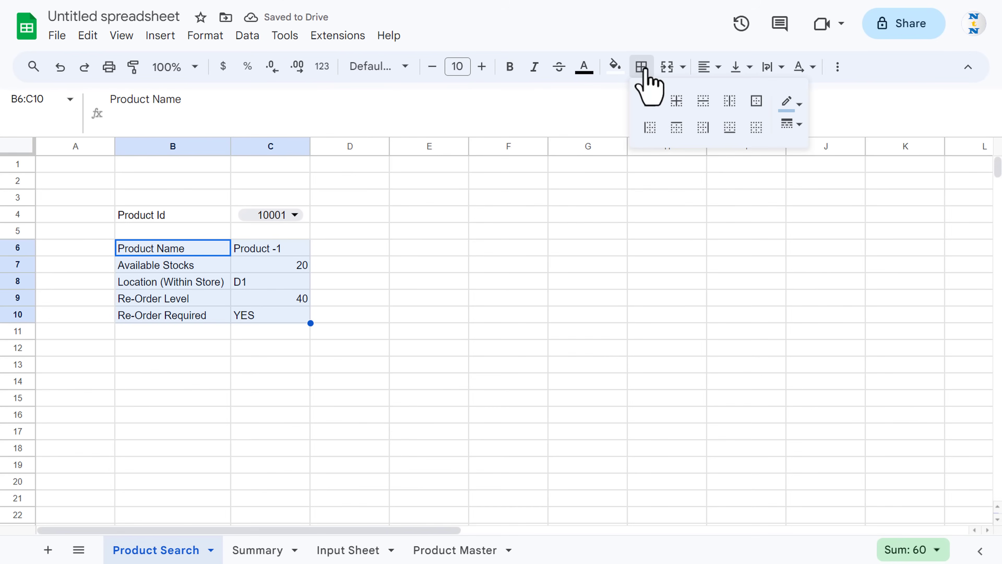
pyautogui.click(650, 101)
# Centre the contents of B6:C10 horizontally and vertically, and increase the height of rows 6 to 10
pyautogui.click(717, 68)
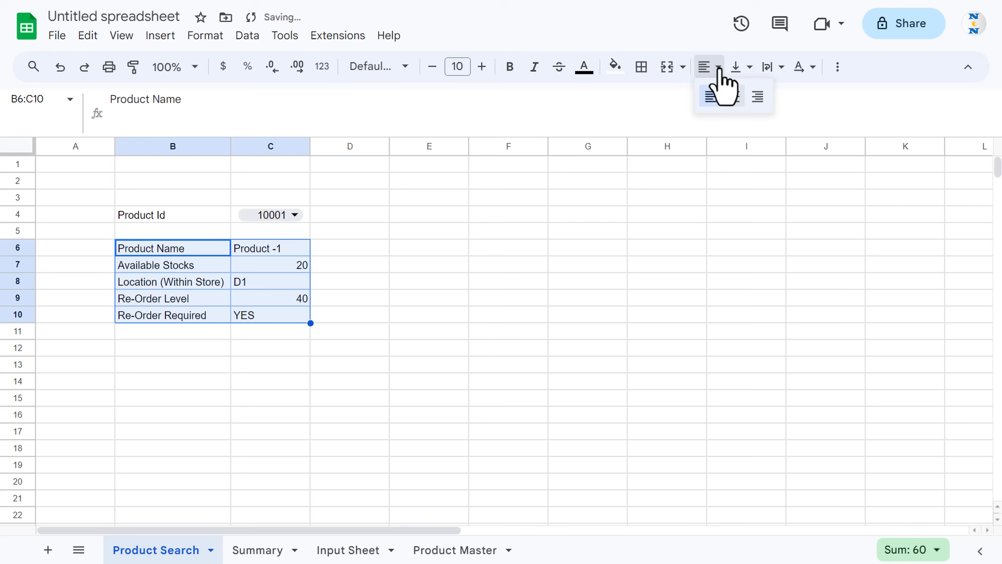
pyautogui.click(734, 96)
pyautogui.click(748, 67)
pyautogui.click(763, 97)
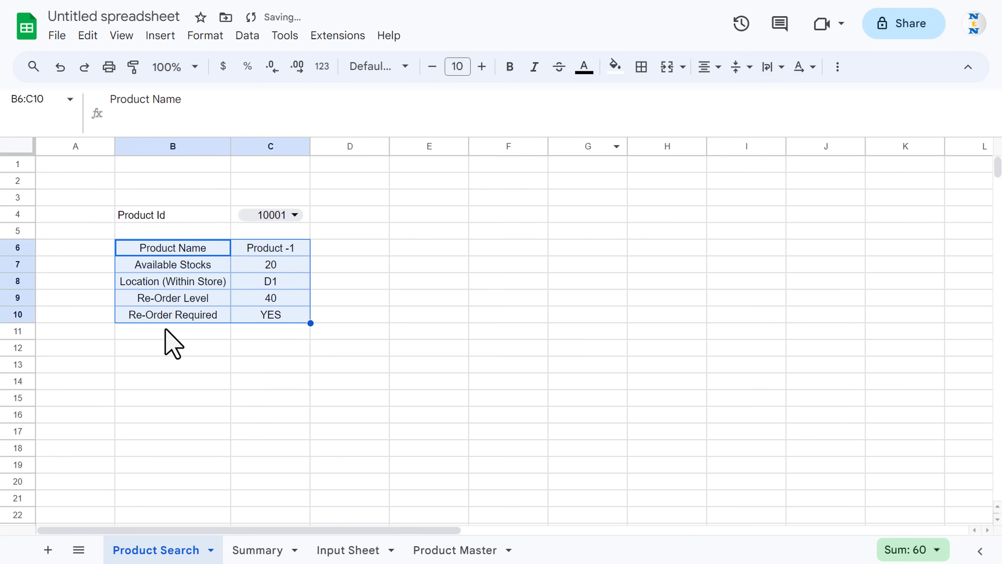
pyautogui.hotkey('shift', 'space')
pyautogui.moveTo(13, 322); pyautogui.dragTo(12, 331)
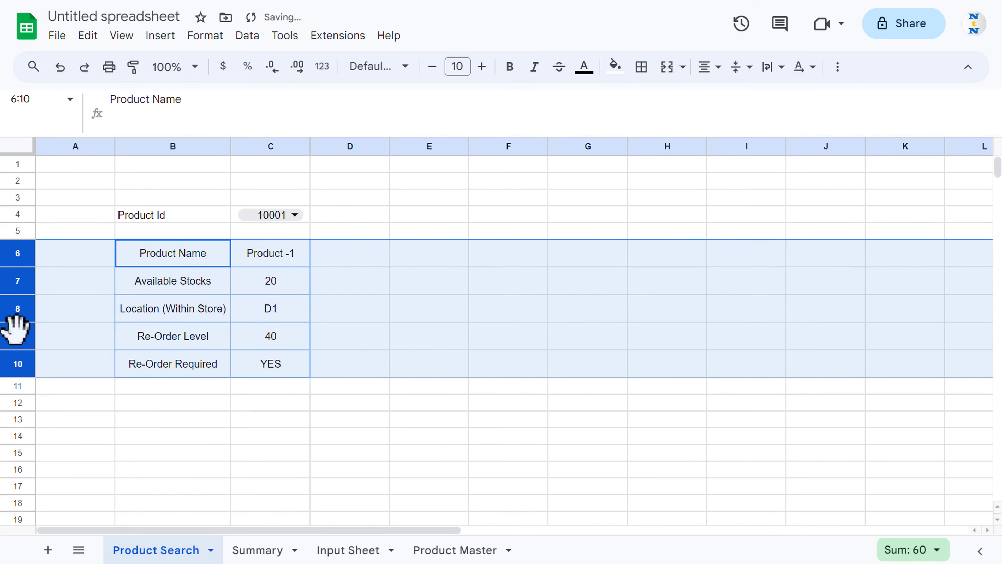
# Fill the label cells B6:B10 with a light cornflower blue and make their text bold
pyautogui.click(285, 288)
pyautogui.moveTo(192, 258); pyautogui.dragTo(205, 366)
pyautogui.click(616, 68)
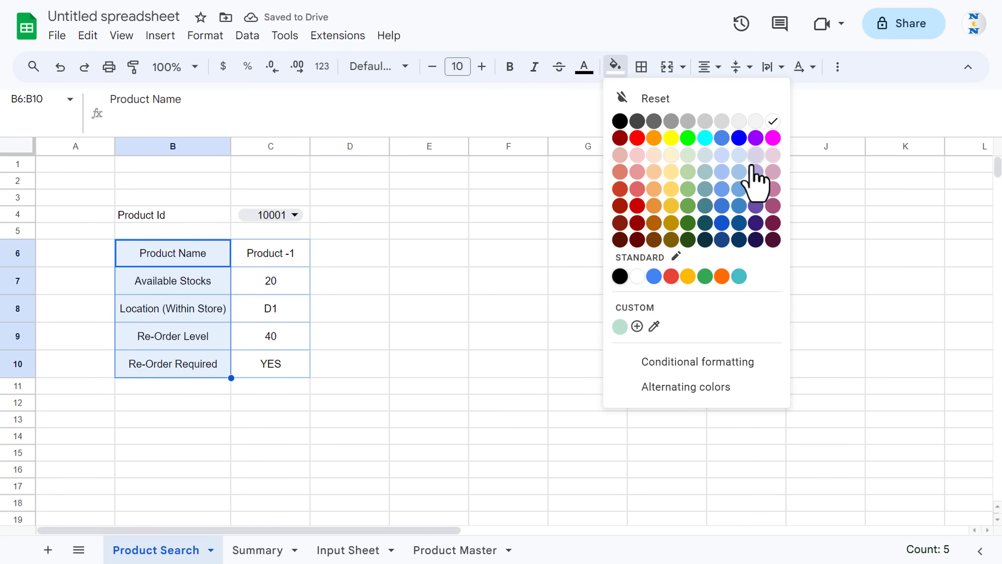
pyautogui.click(722, 172)
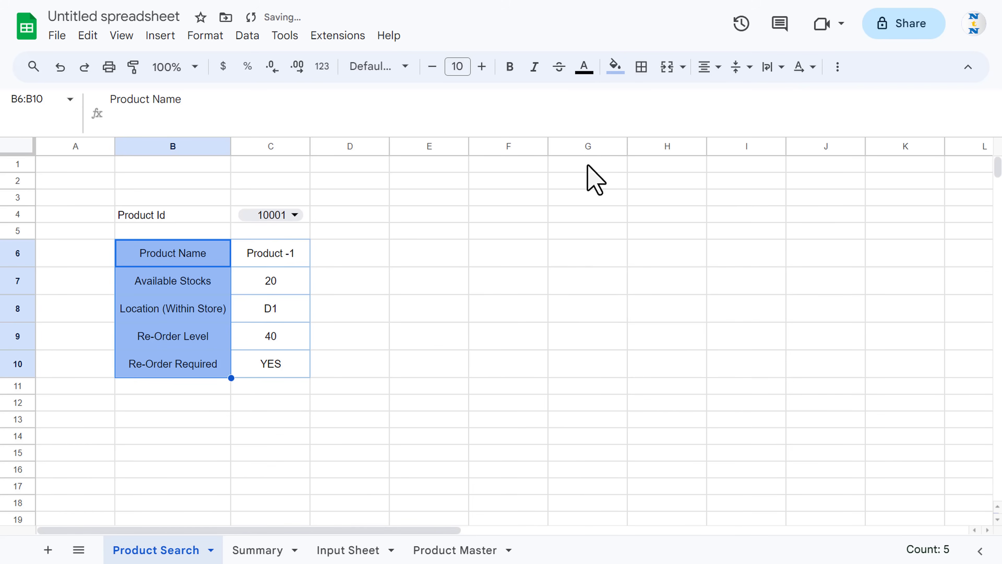
pyautogui.click(510, 67)
# Fill the result cells C6:C10 with a pale blue
pyautogui.moveTo(276, 254); pyautogui.dragTo(278, 375)
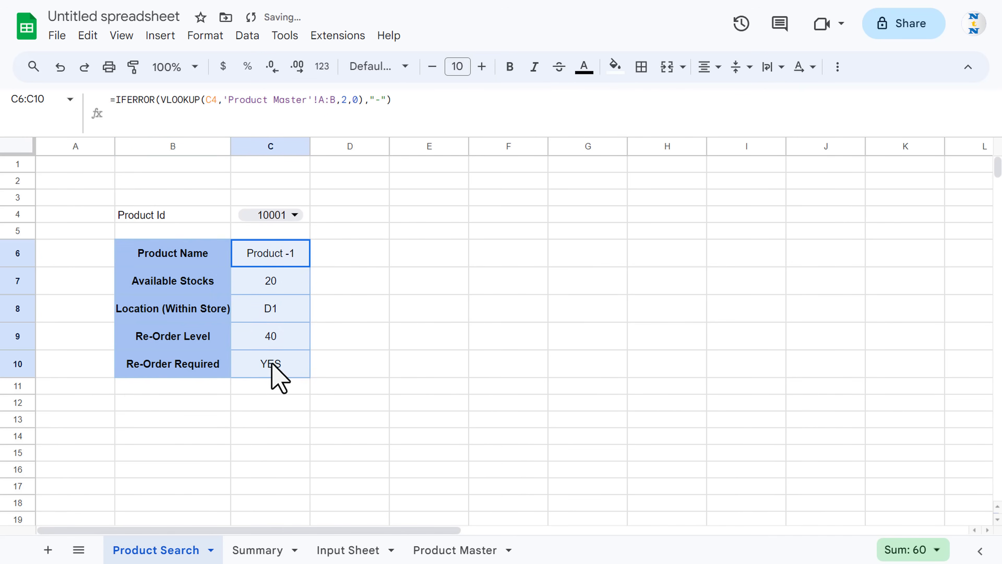
pyautogui.click(615, 66)
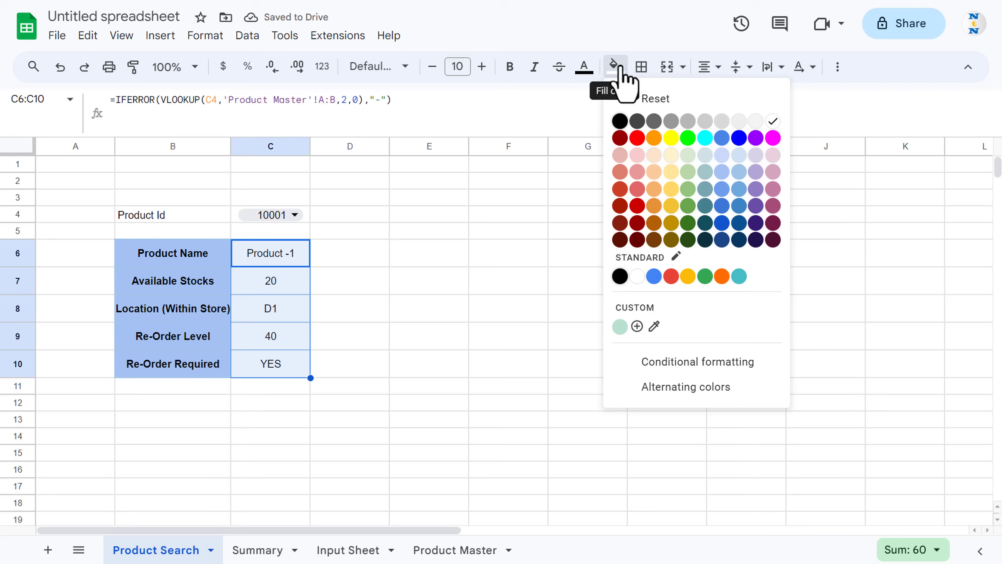
pyautogui.click(736, 155)
pyautogui.click(451, 232)
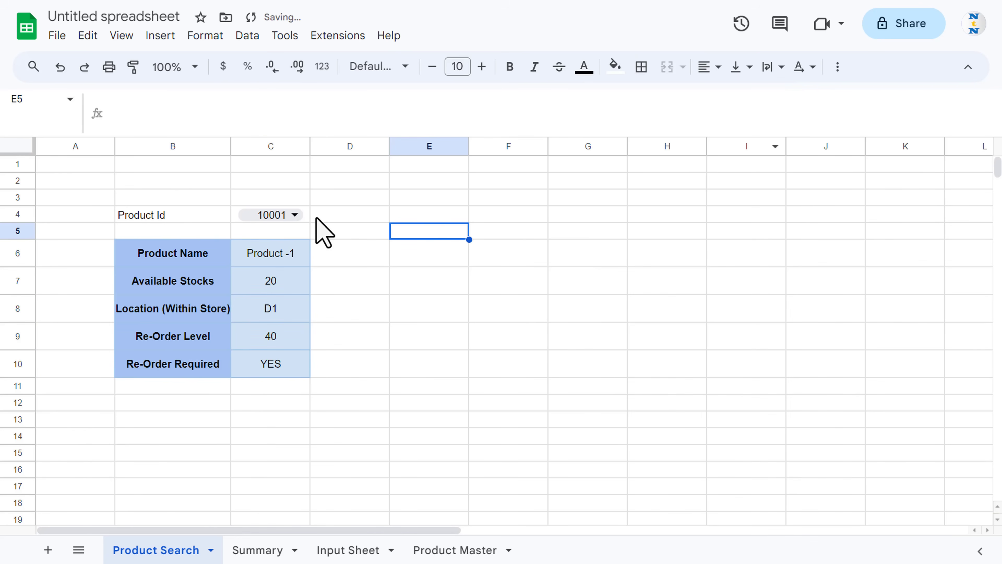
# Widen column C slightly and increase the height of the Product Id row, row 4
pyautogui.moveTo(310, 146); pyautogui.dragTo(324, 146)
pyautogui.click(204, 213)
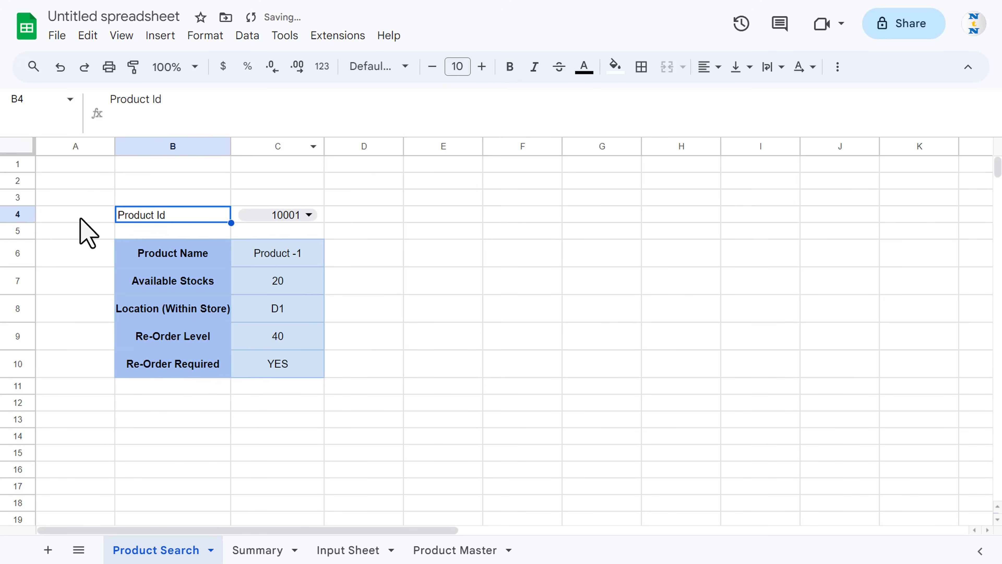
pyautogui.moveTo(10, 223); pyautogui.dragTo(12, 231)
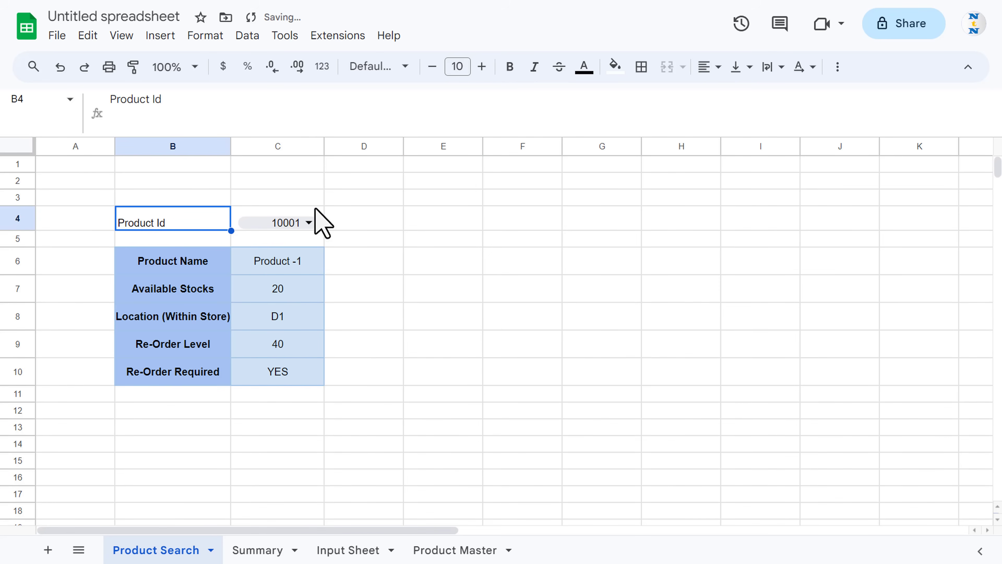
# Centre the Product Id label and its dropdown in B4:C4 horizontally and vertically
pyautogui.keyDown('shift'); pyautogui.click(298, 217); pyautogui.keyUp('shift')
pyautogui.click(707, 66)
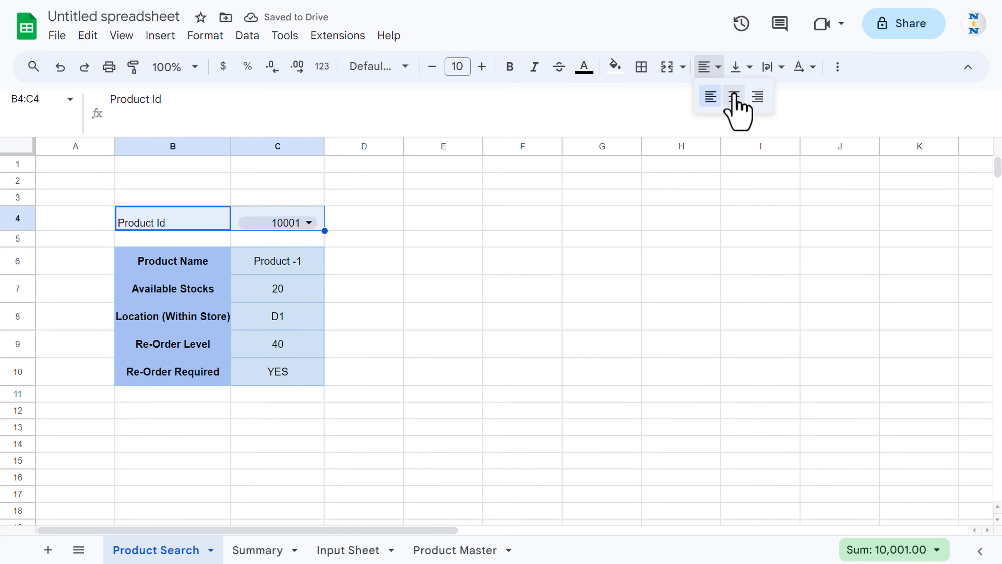
pyautogui.click(734, 96)
pyautogui.click(741, 66)
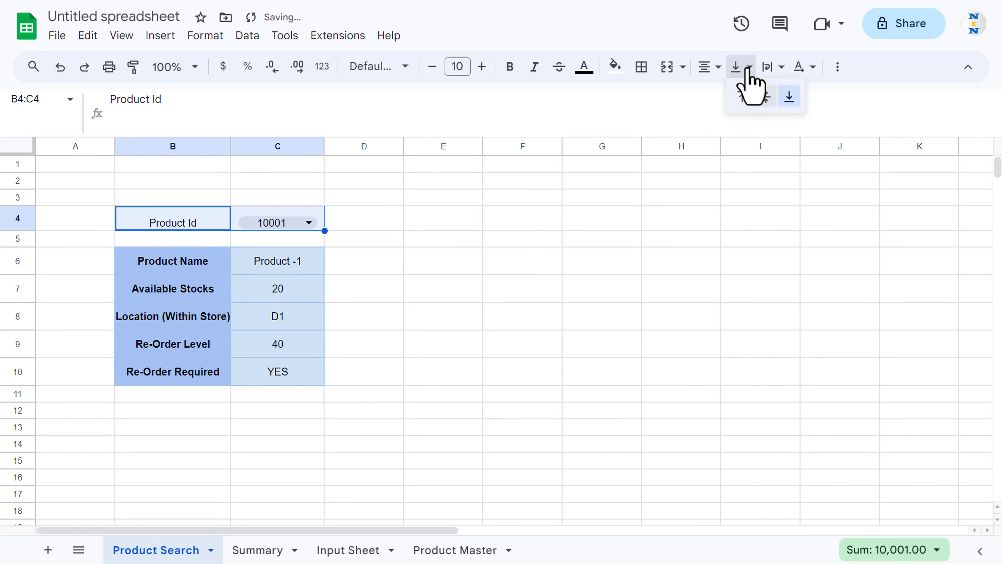
pyautogui.click(765, 96)
# Fill the Product Id label in B4 with golden yellow and the dropdown cell C4 with pale yellow
pyautogui.click(196, 217)
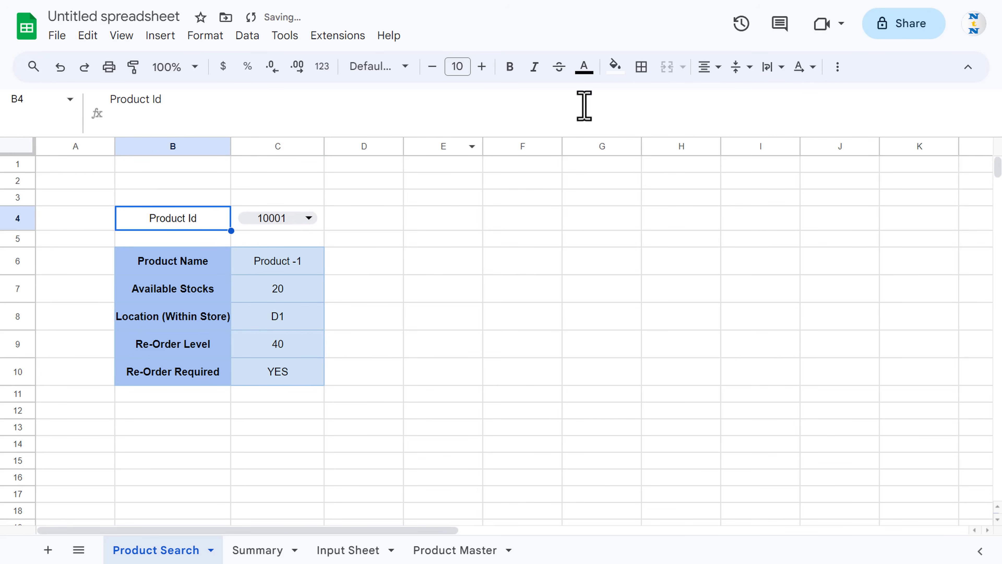
pyautogui.click(614, 67)
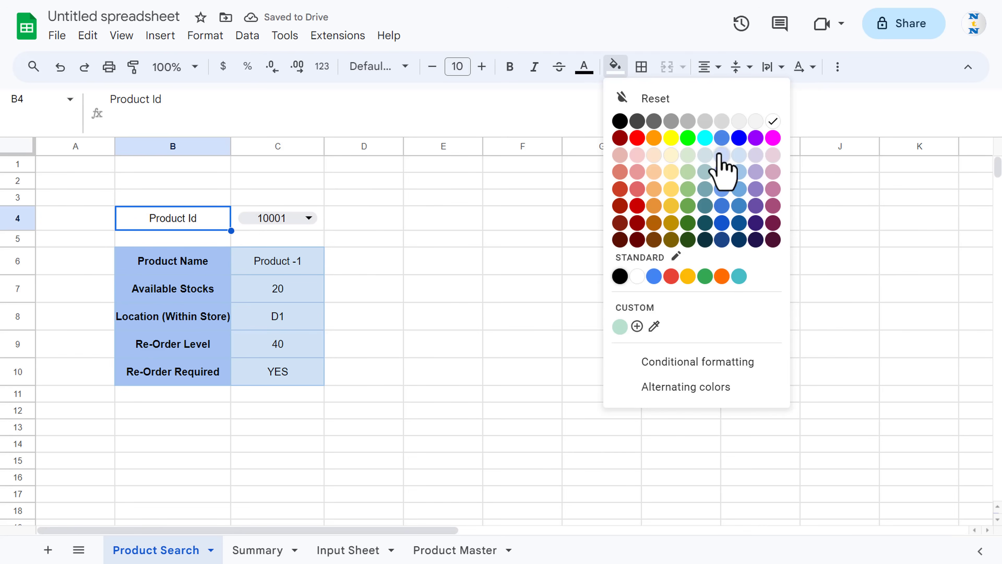
pyautogui.click(673, 204)
pyautogui.click(297, 212)
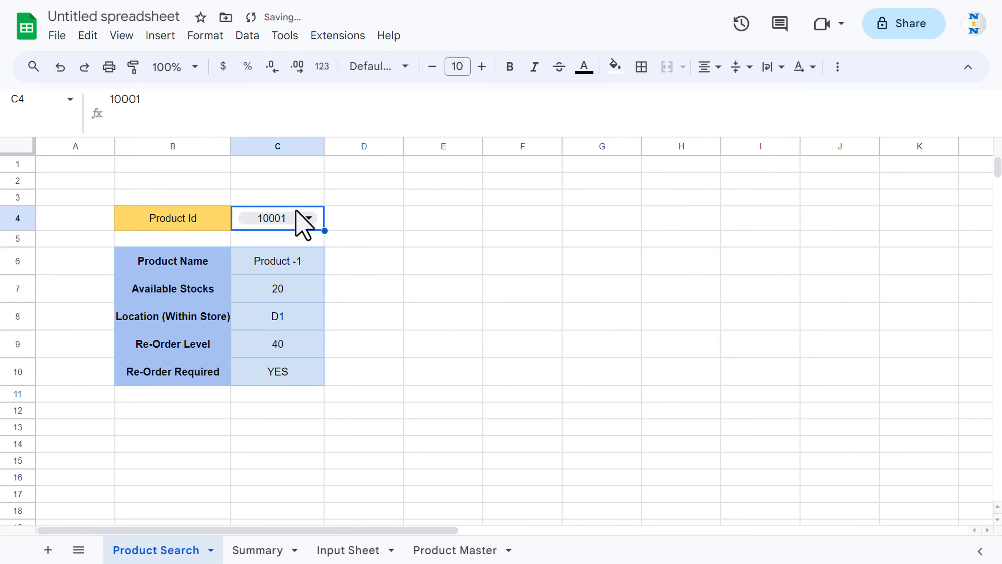
pyautogui.click(615, 67)
pyautogui.click(671, 155)
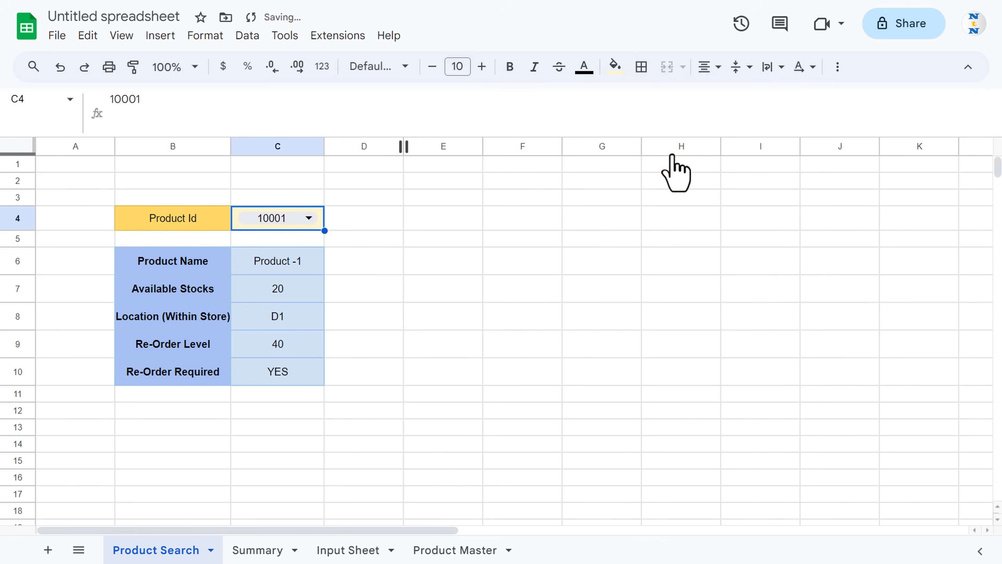
# Hide the gridlines on the Product Search sheet
pyautogui.click(373, 312)
pyautogui.click(124, 37)
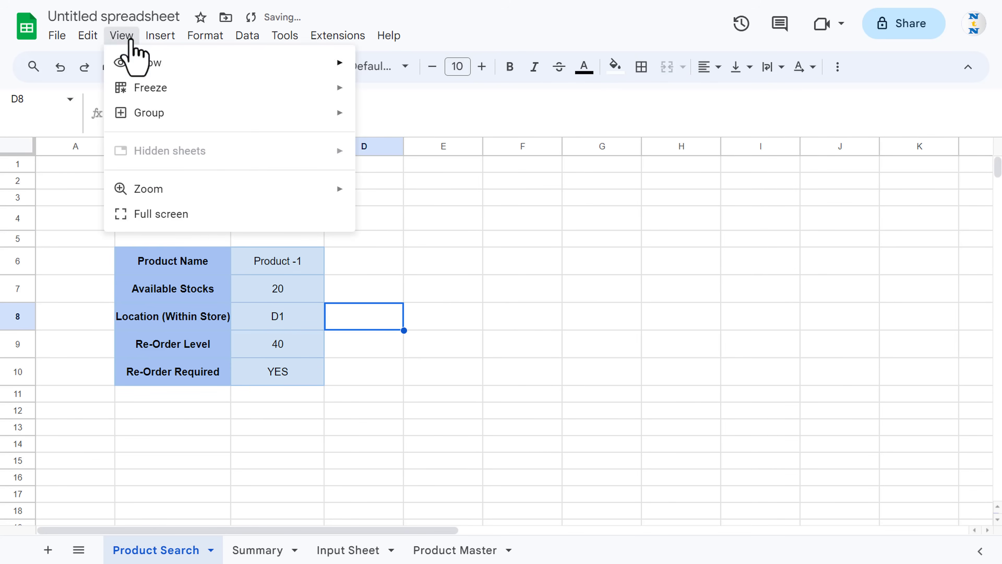
pyautogui.moveTo(265, 67)
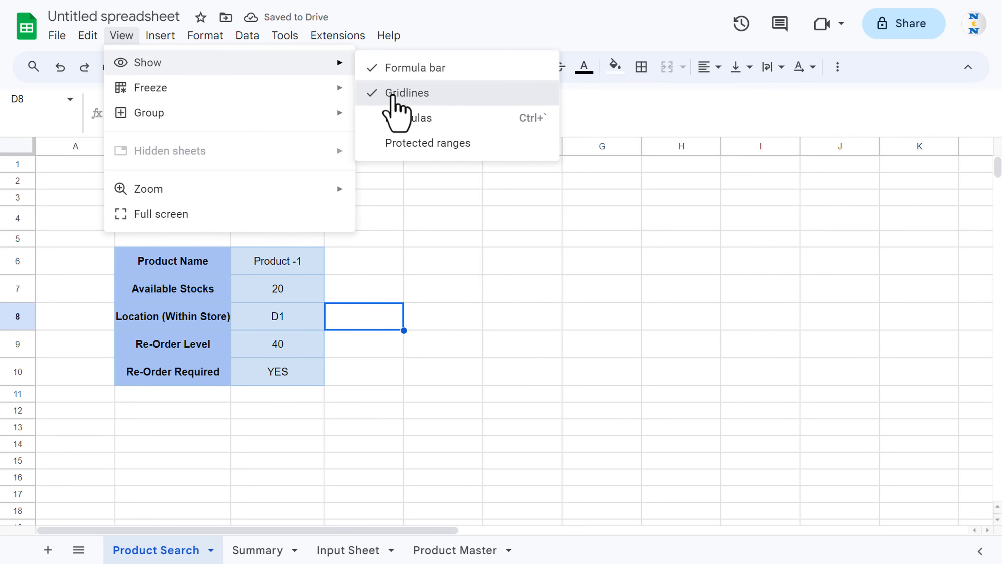
pyautogui.click(396, 95)
pyautogui.click(384, 222)
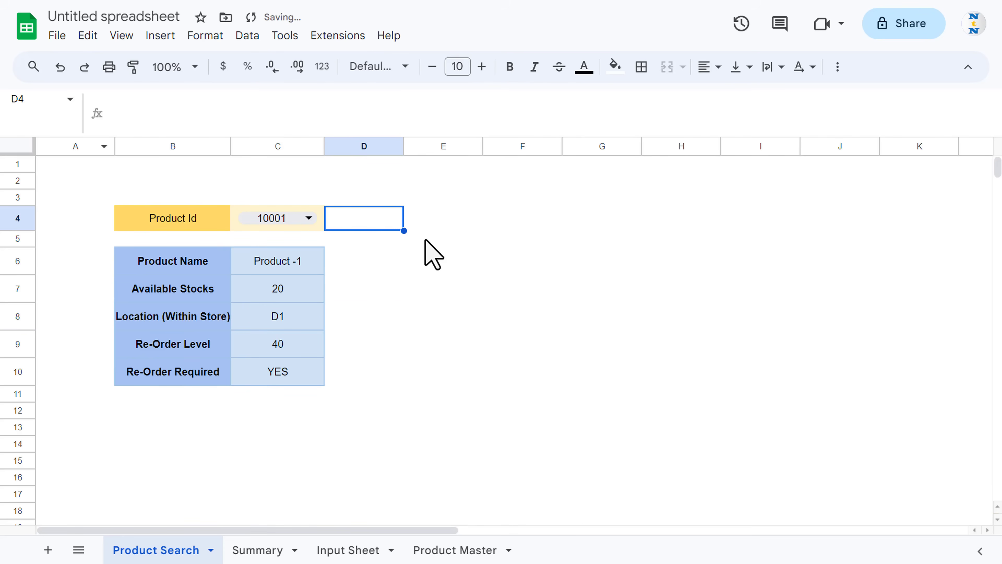
# Test the product lookup with Product Id 10004 and return the dropdown in C4 to 10001
pyautogui.click(310, 219)
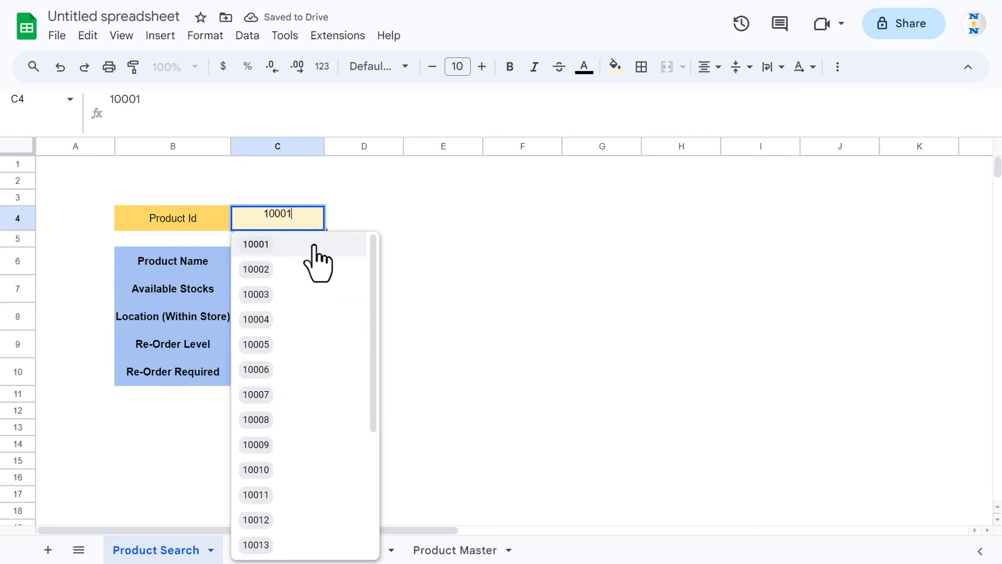
pyautogui.click(258, 320)
pyautogui.click(448, 321)
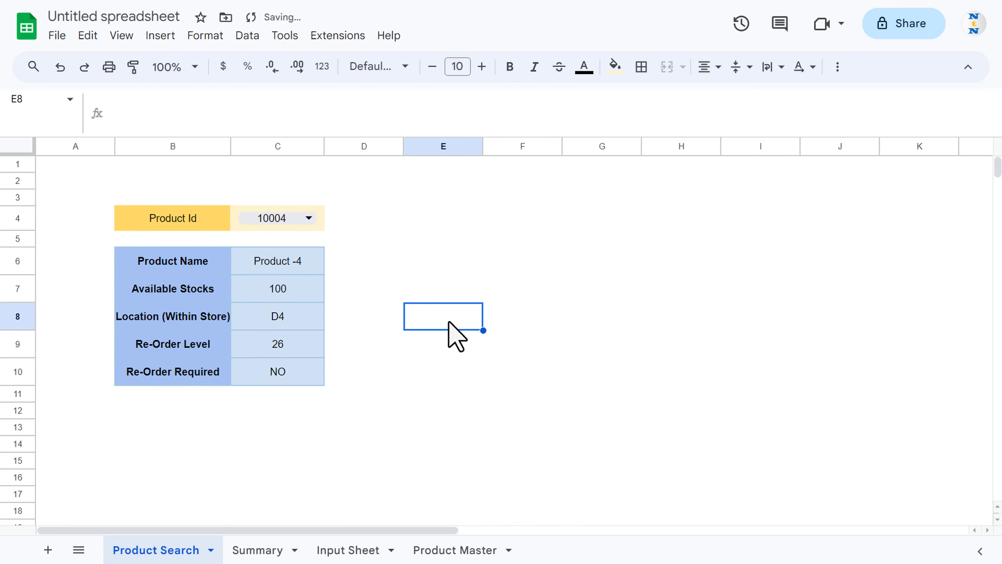
pyautogui.click(310, 218)
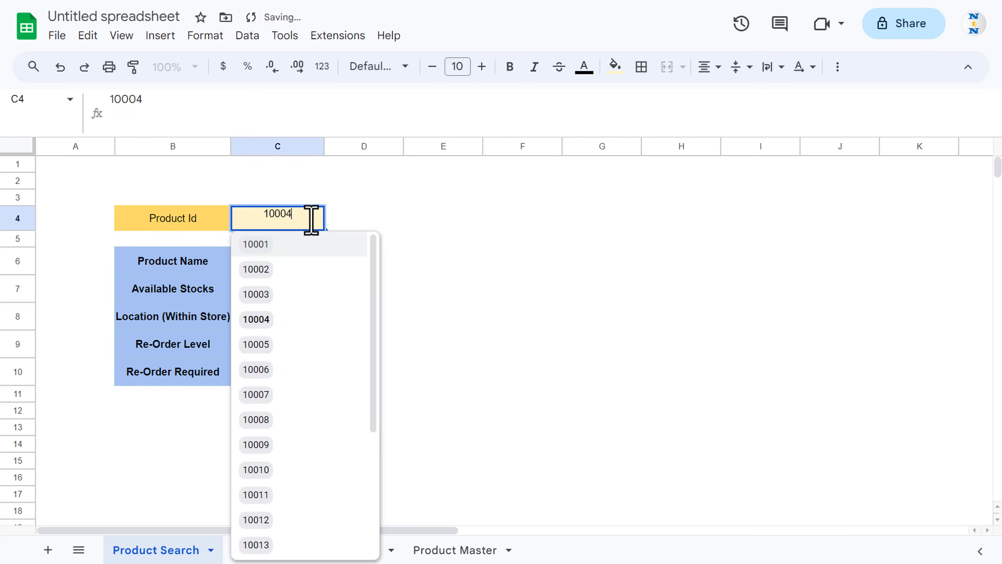
pyautogui.click(269, 248)
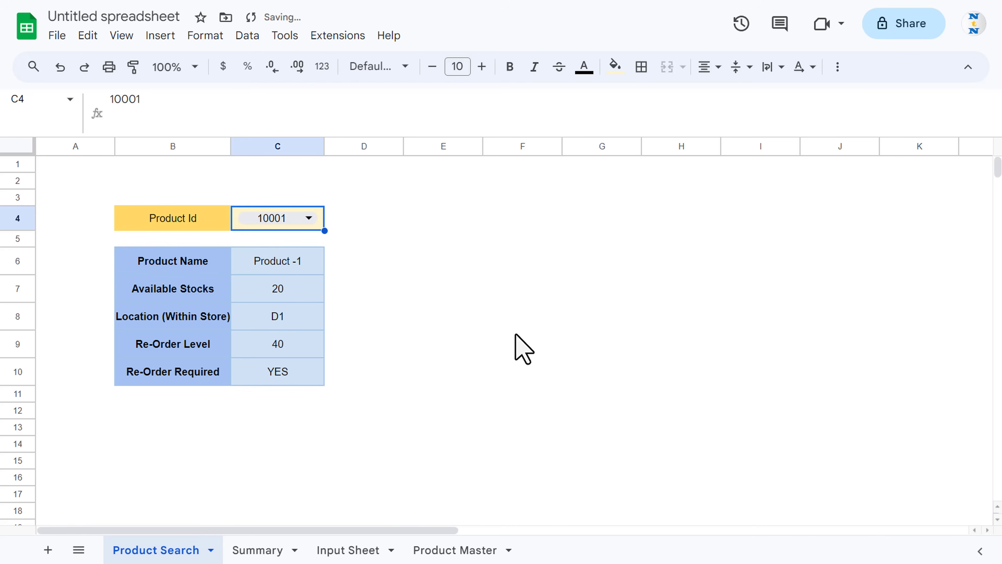
pyautogui.click(510, 339)
# Copy cell H6 of the Summary sheet and paste only its conditional formatting onto the Re-Order Required result in C10 of Product Search
pyautogui.click(272, 371)
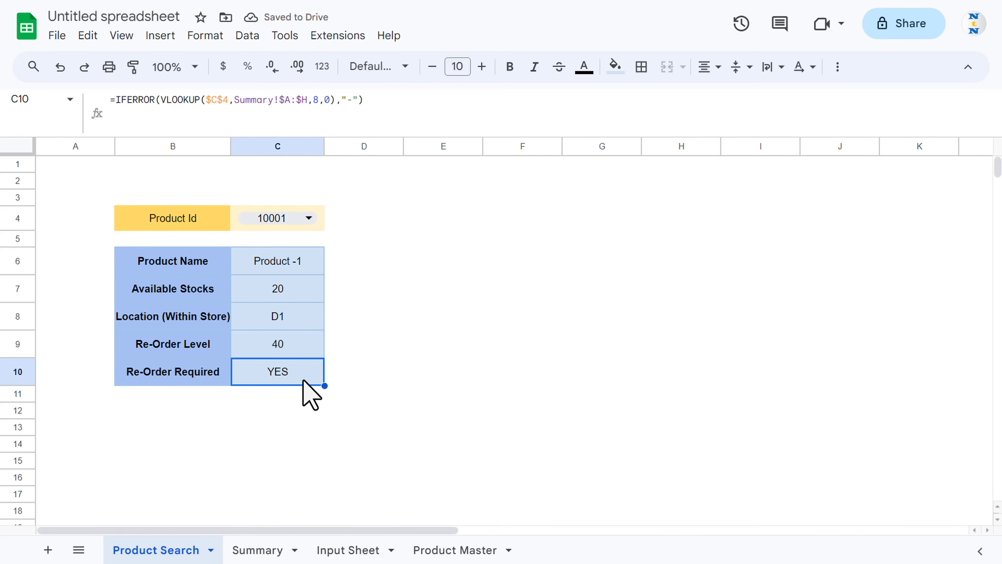
pyautogui.click(293, 552)
pyautogui.click(681, 257)
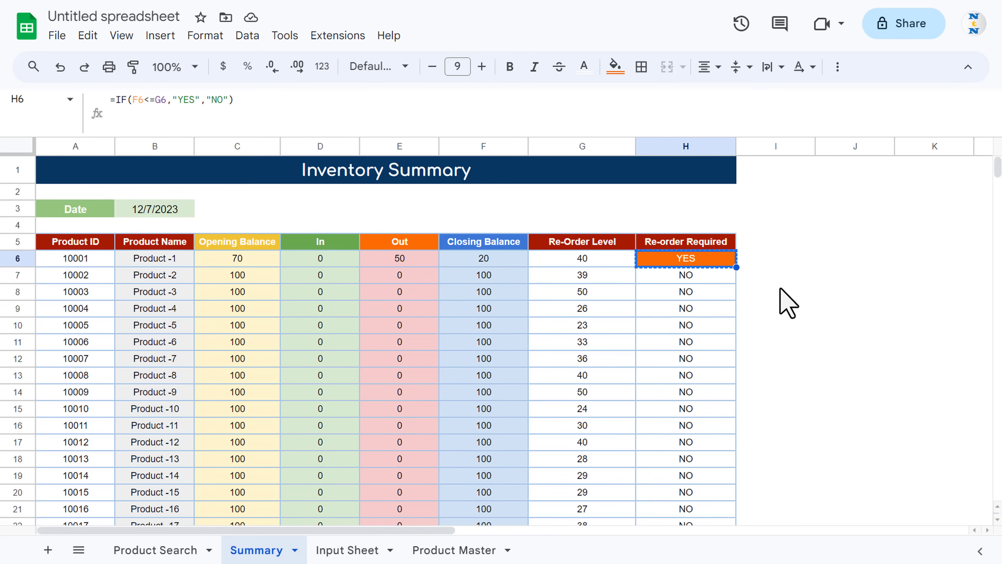
pyautogui.click(180, 554)
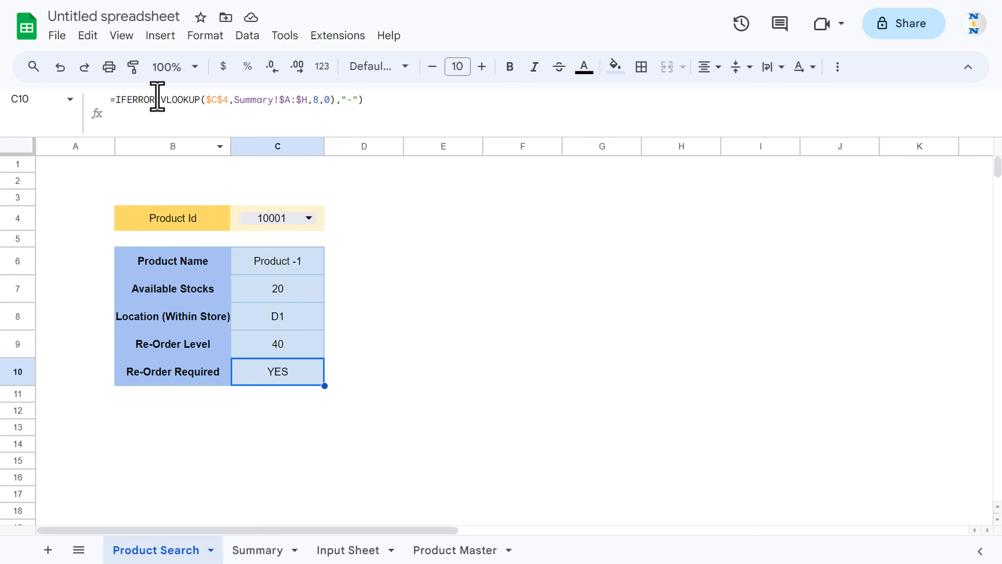
pyautogui.click(88, 35)
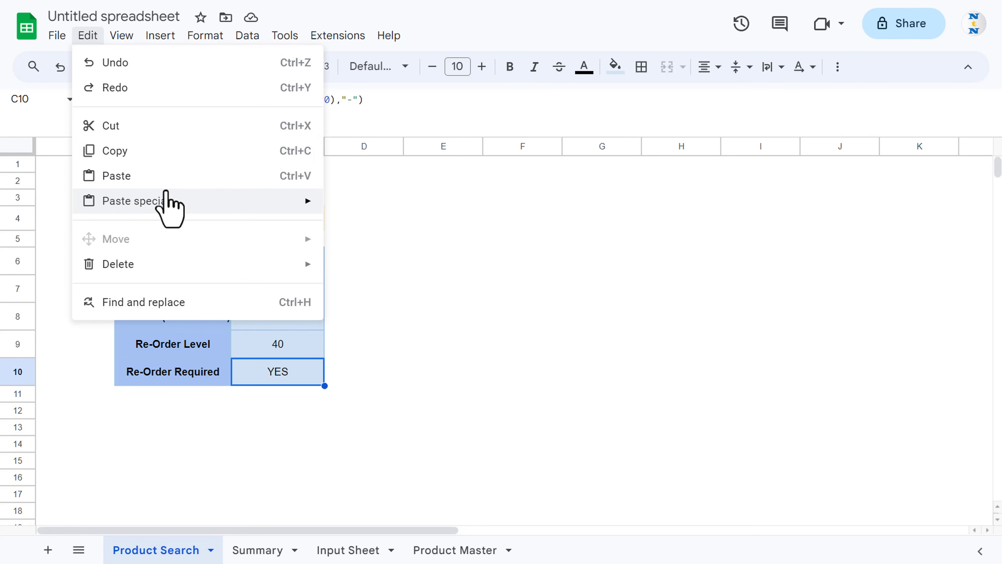
pyautogui.moveTo(201, 197)
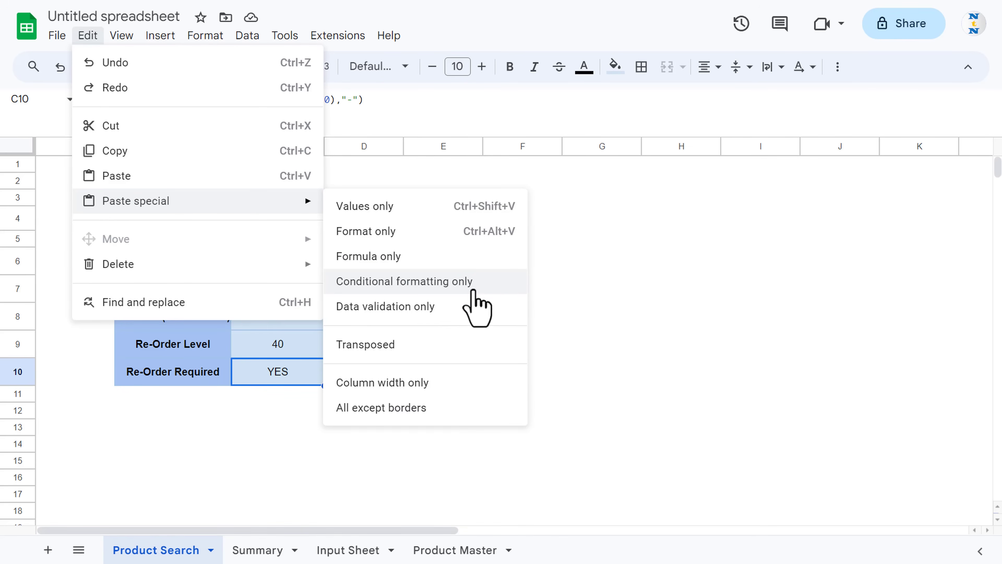
pyautogui.click(482, 285)
pyautogui.click(539, 318)
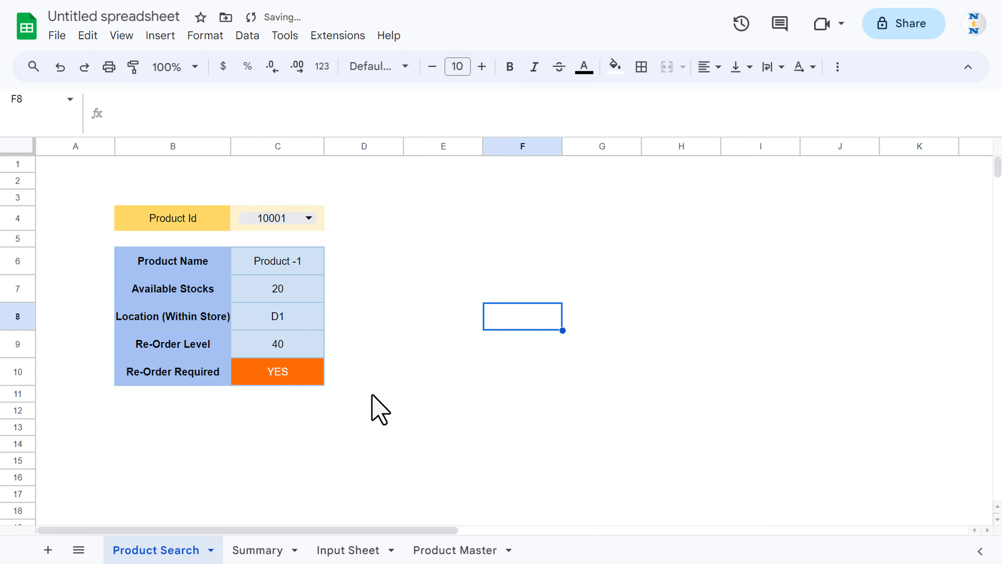
# Widen column B so the labels have room around them, and widen column C slightly
pyautogui.click(379, 343)
pyautogui.moveTo(231, 147); pyautogui.dragTo(258, 147)
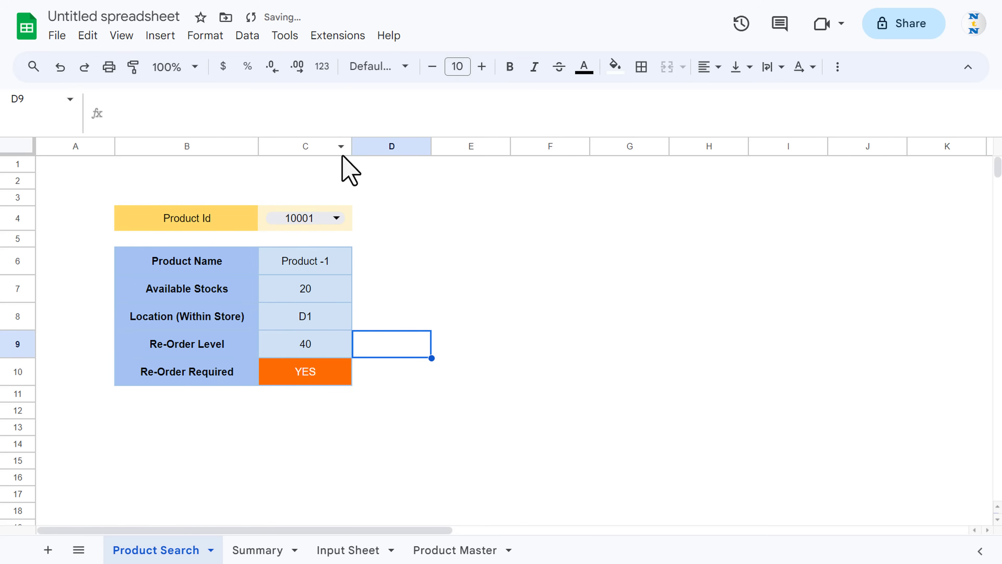
pyautogui.moveTo(352, 147); pyautogui.dragTo(362, 147)
# Select Product Id 10002 in the C4 dropdown to check the lookup and the conditional formatting
pyautogui.click(346, 218)
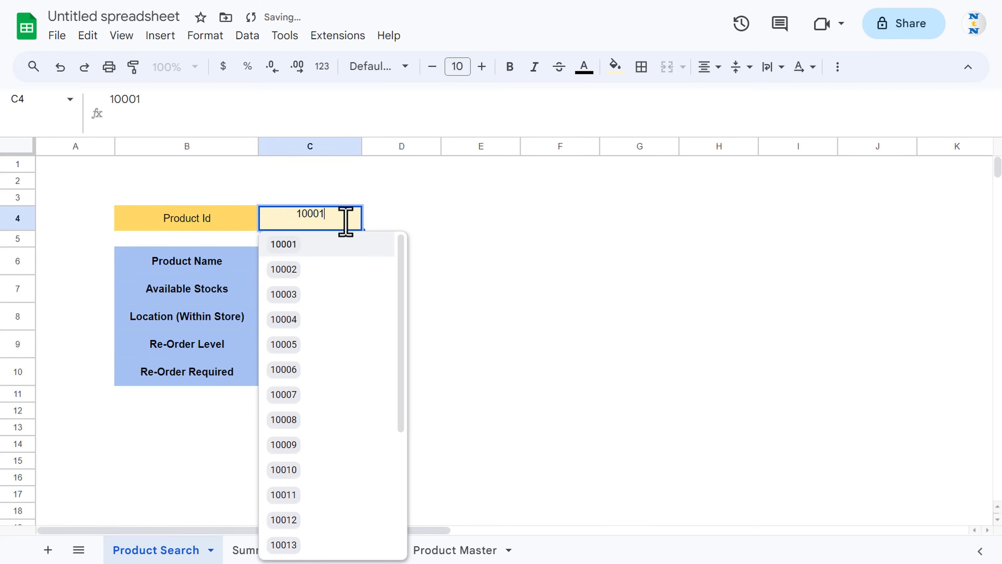
pyautogui.click(297, 273)
pyautogui.click(505, 265)
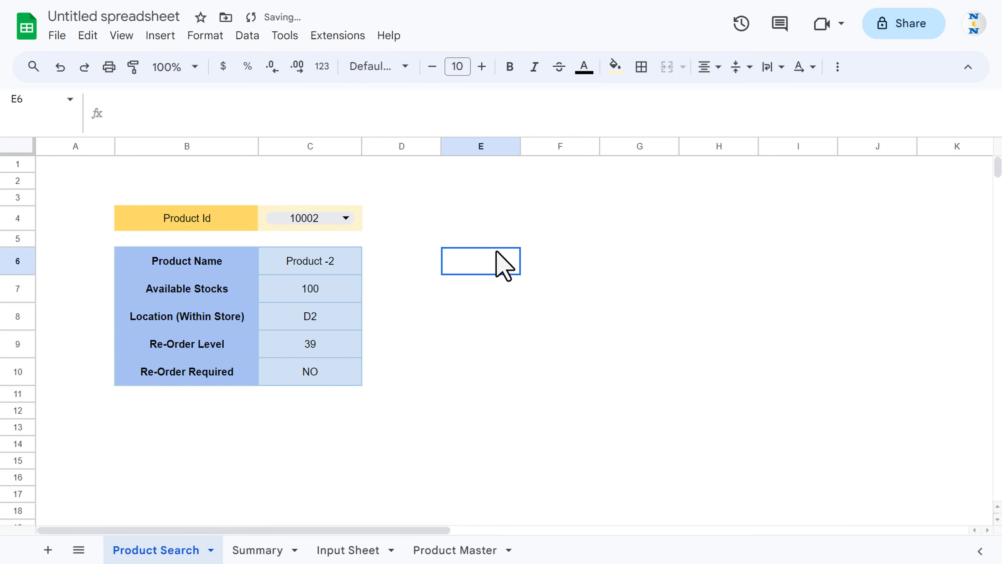